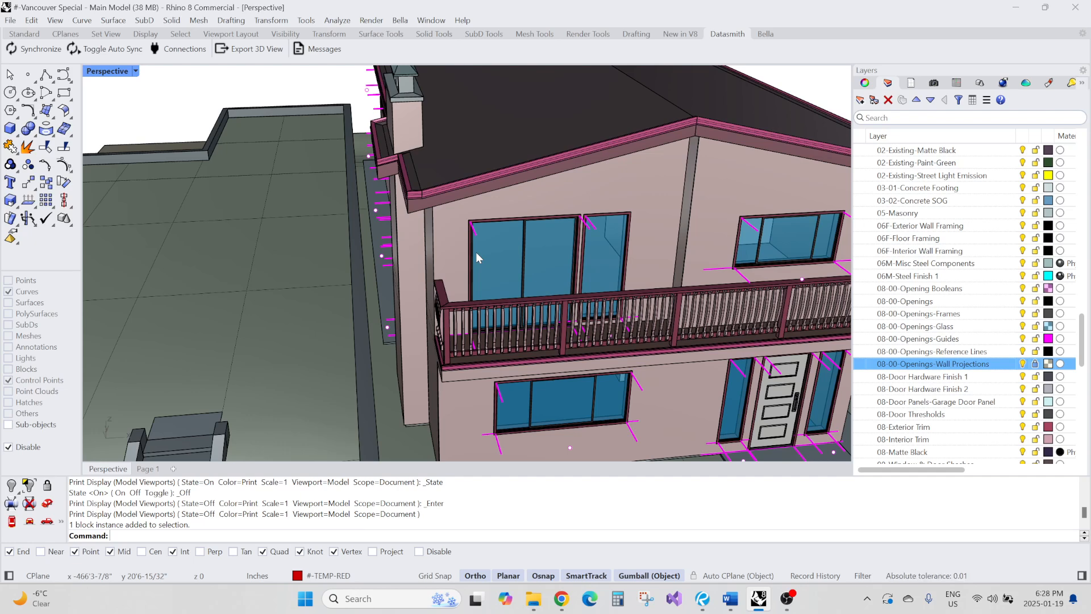
Browse the layer list and the materials panel
scroll(446, 243, down, 8)
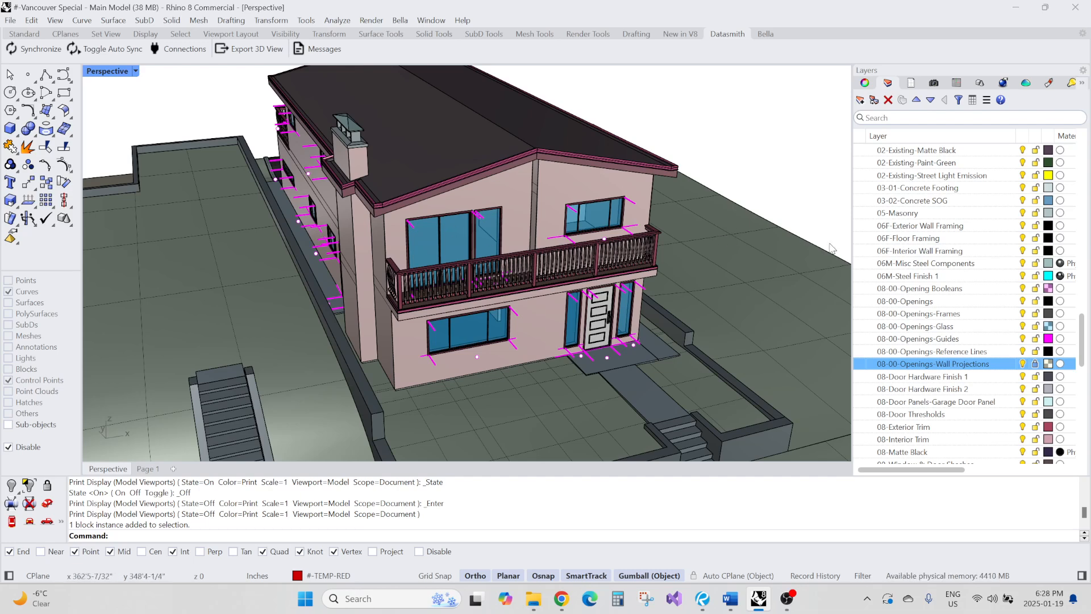
scroll(918, 236, up, 1)
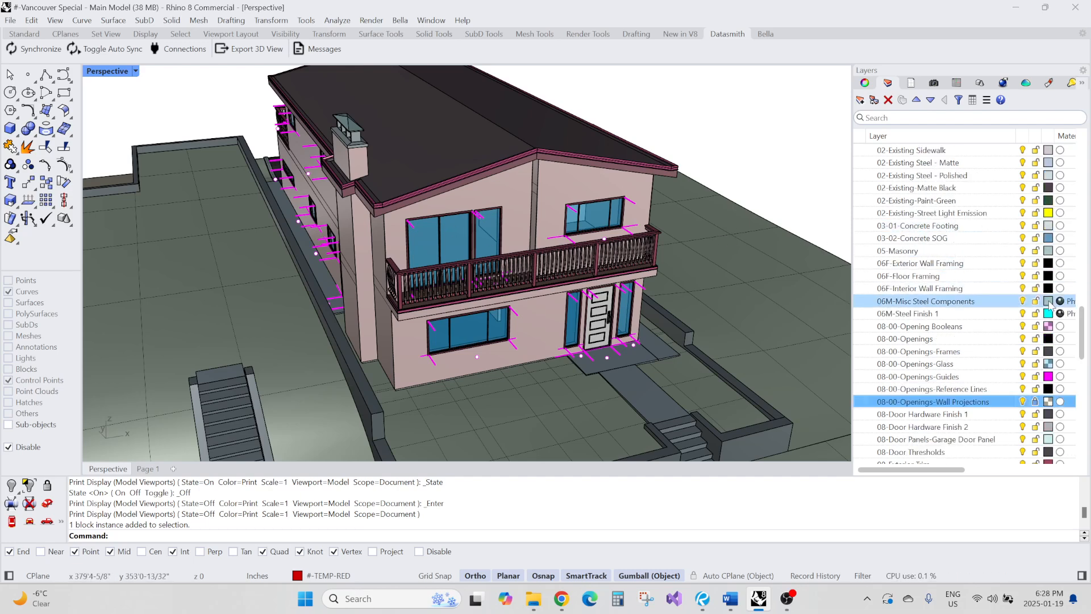
mouse_move(1081, 321)
mouse_down()
mouse_move(1081, 161)
mouse_move(1081, 325)
mouse_up()
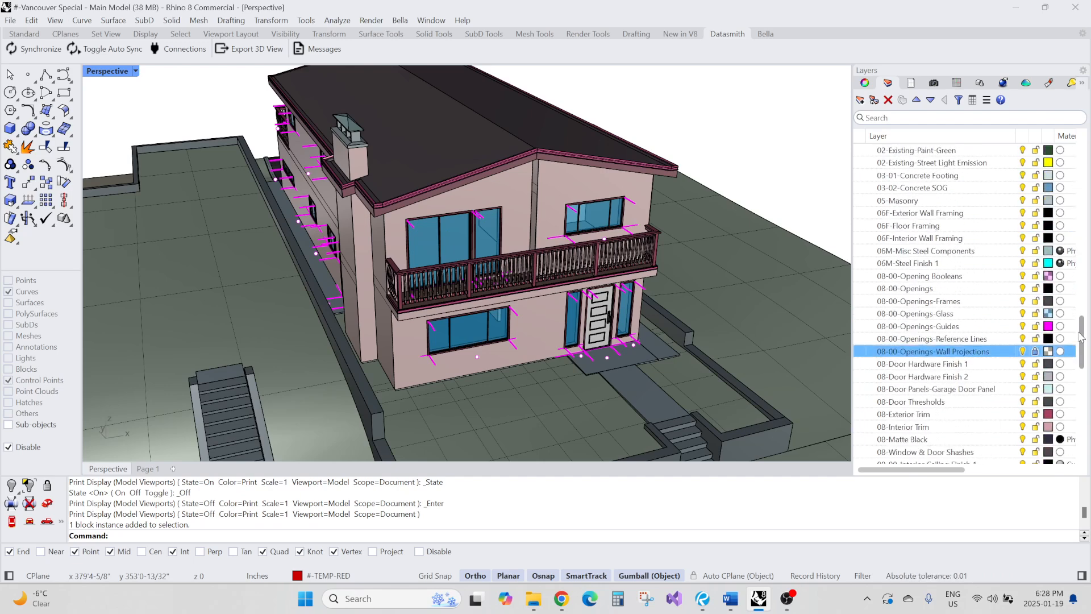
click(1049, 83)
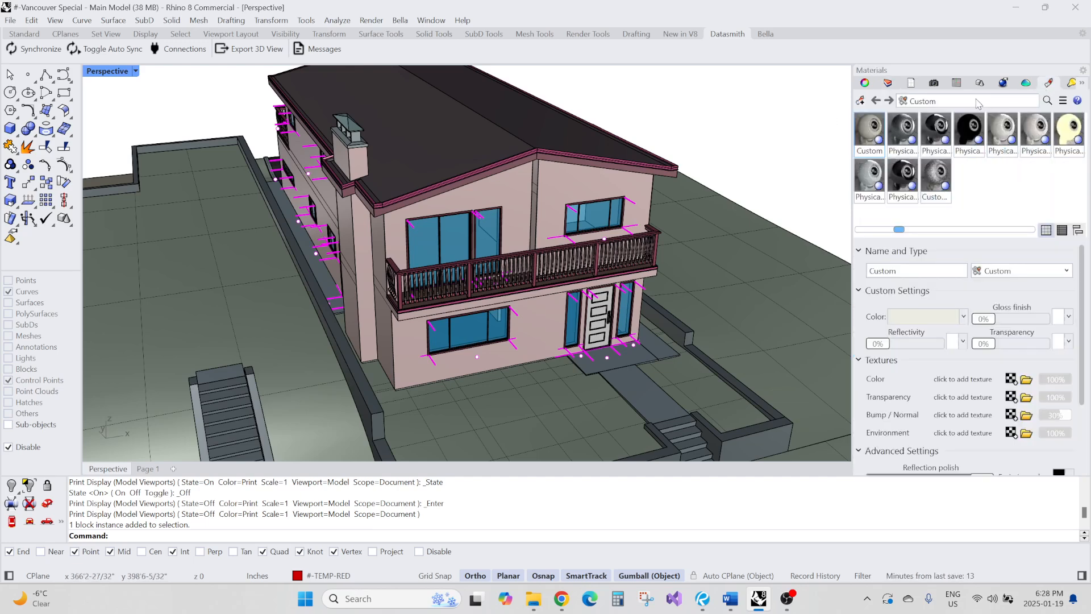
click(888, 83)
scroll(988, 341, down, 1)
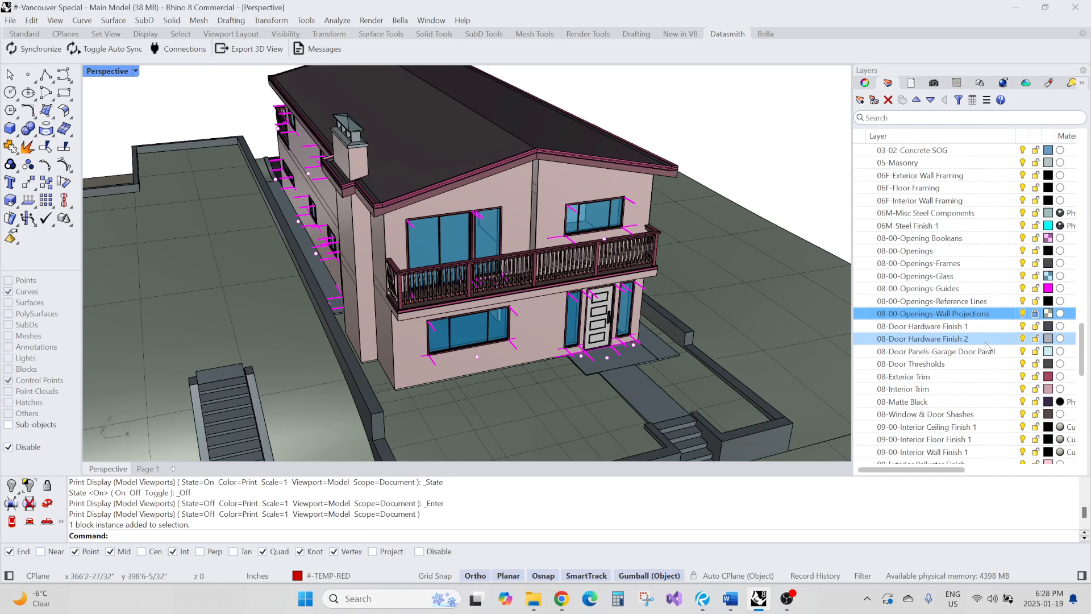
Orbit and zoom around the house to inspect the window openings and wall projections
right_drag(513, 217, 499, 225)
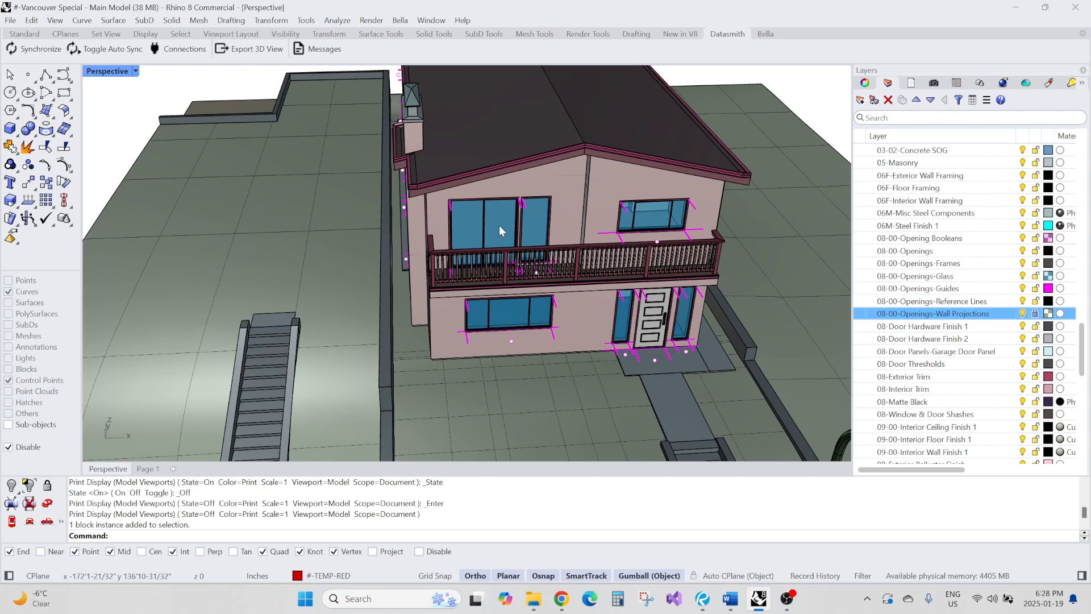
right_drag(403, 216, 672, 252)
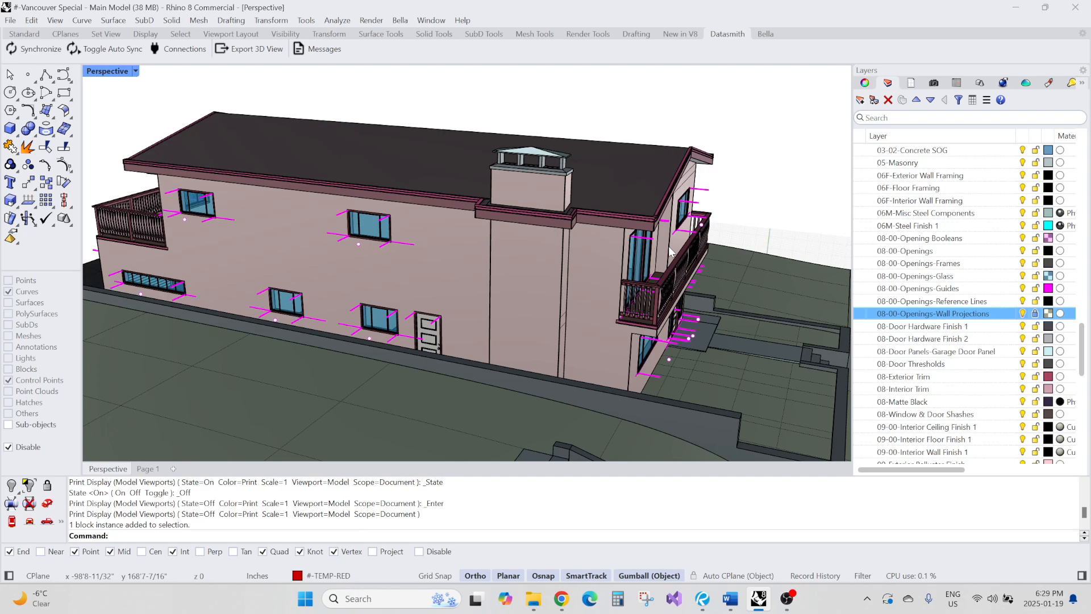
right_drag(623, 176, 568, 255)
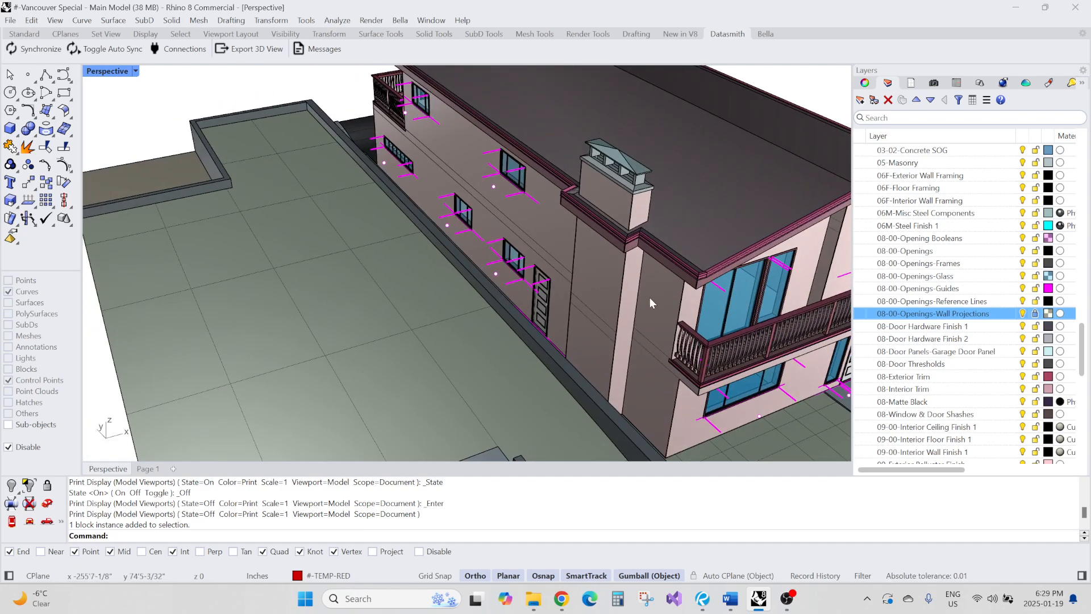
shift+right_drag(650, 298, 476, 270)
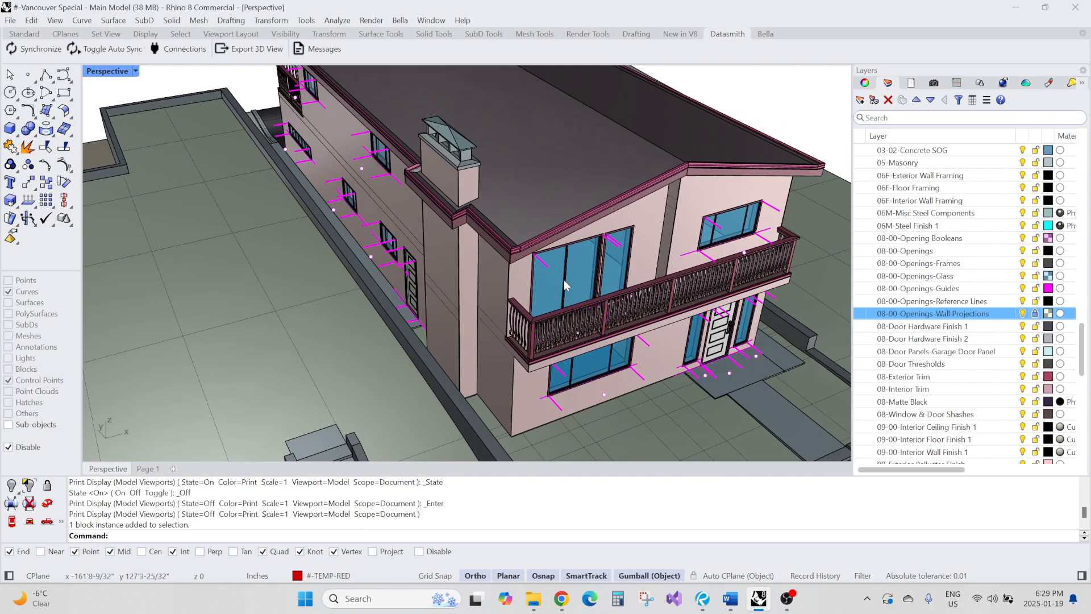
shift+right_drag(563, 279, 416, 244)
right_drag(493, 250, 465, 227)
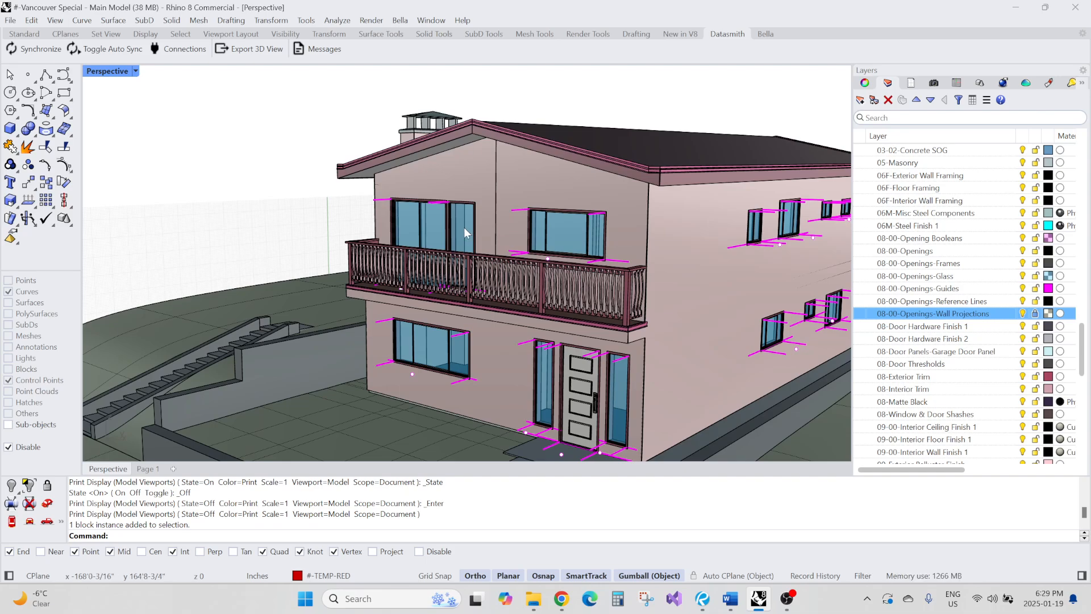
right_drag(464, 227, 572, 264)
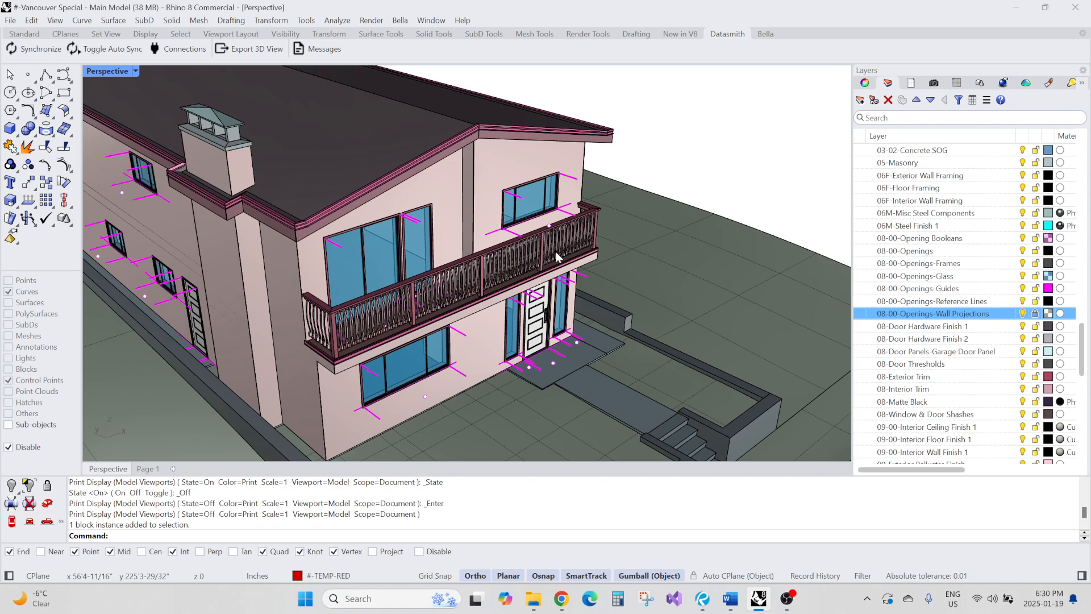
right_drag(556, 252, 421, 253)
scroll(251, 262, up, 5)
scroll(378, 277, up, 4)
scroll(414, 265, down, 2)
click(415, 265)
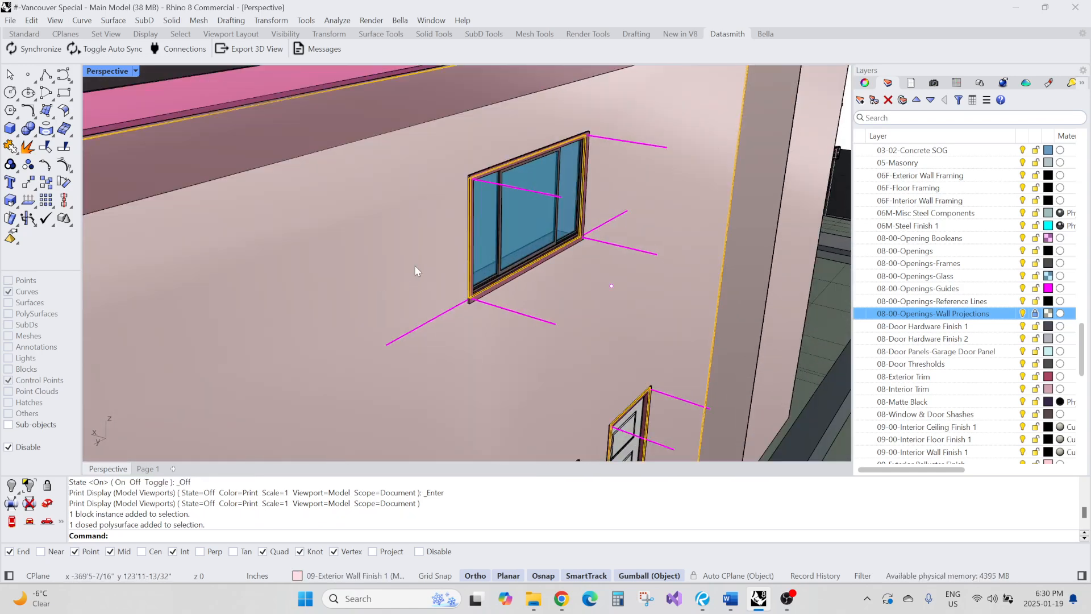
scroll(436, 233, down, 5)
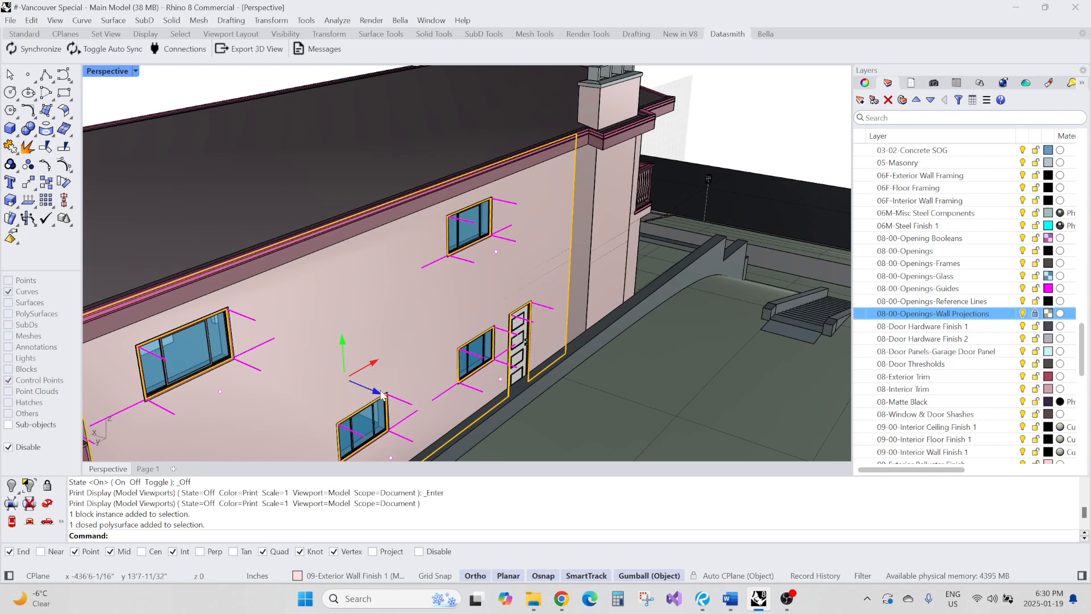
drag(390, 401, 448, 401)
key(ctrl+z)
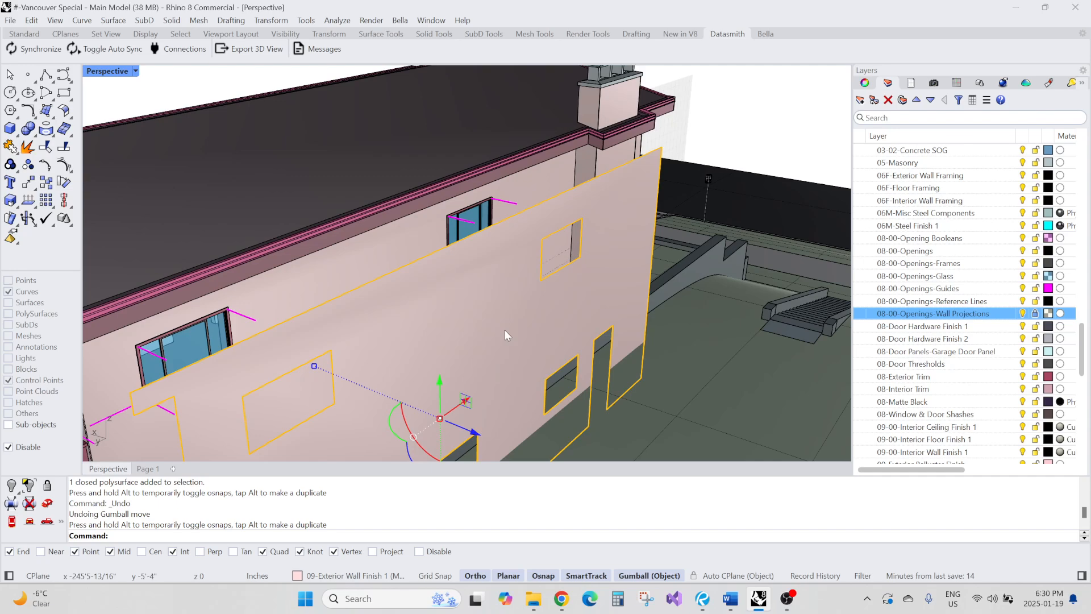
Select a side-wall window block and move it into the empty opening beside it, then deselect
right_drag(505, 332, 378, 241)
scroll(339, 235, up, 2)
key(Escape)
click(378, 241)
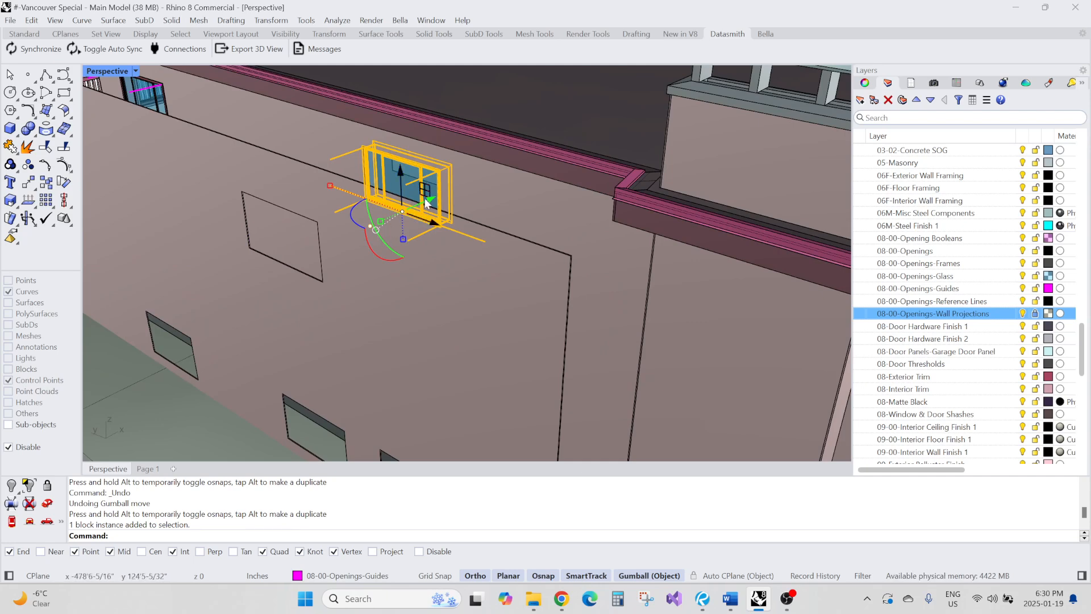
drag(432, 200, 320, 288)
key(Escape)
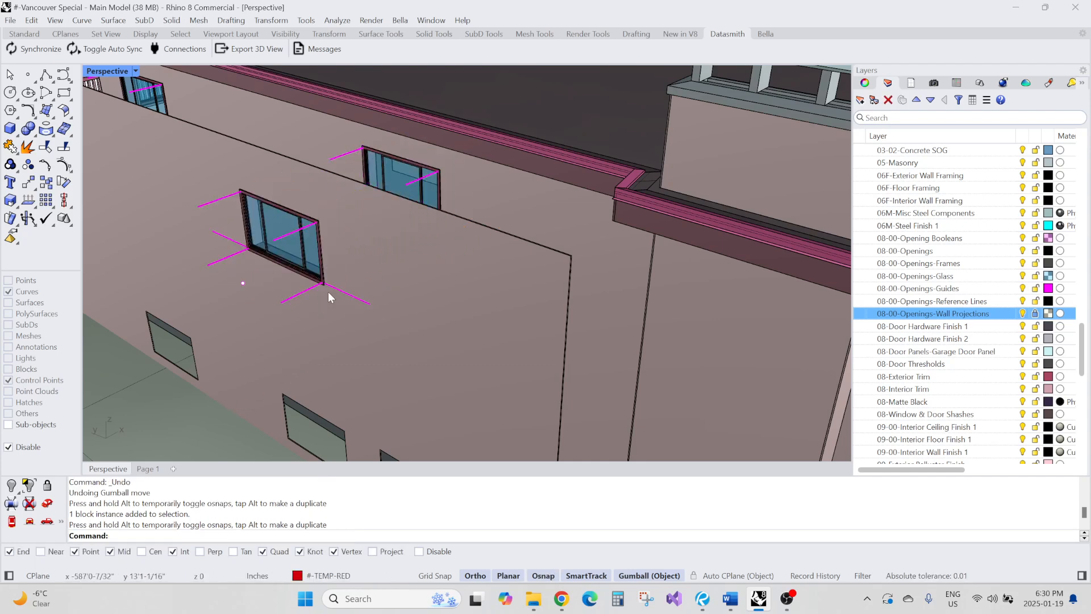
Select another side-wall window and relocate its gumball to the lower corner of the frame
scroll(319, 267, up, 6)
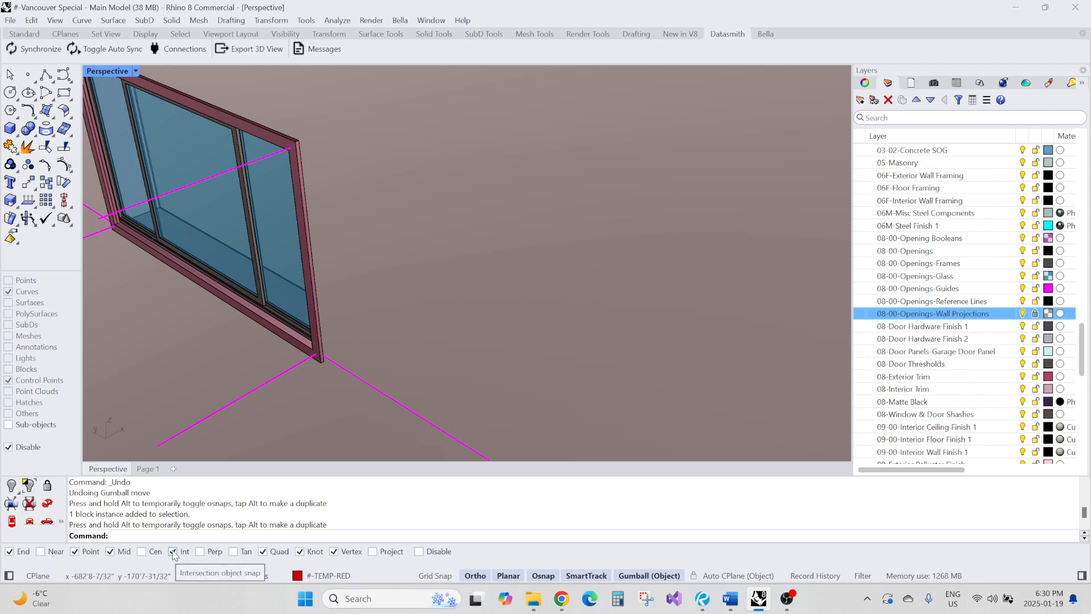
click(306, 355)
scroll(251, 330, down, 3)
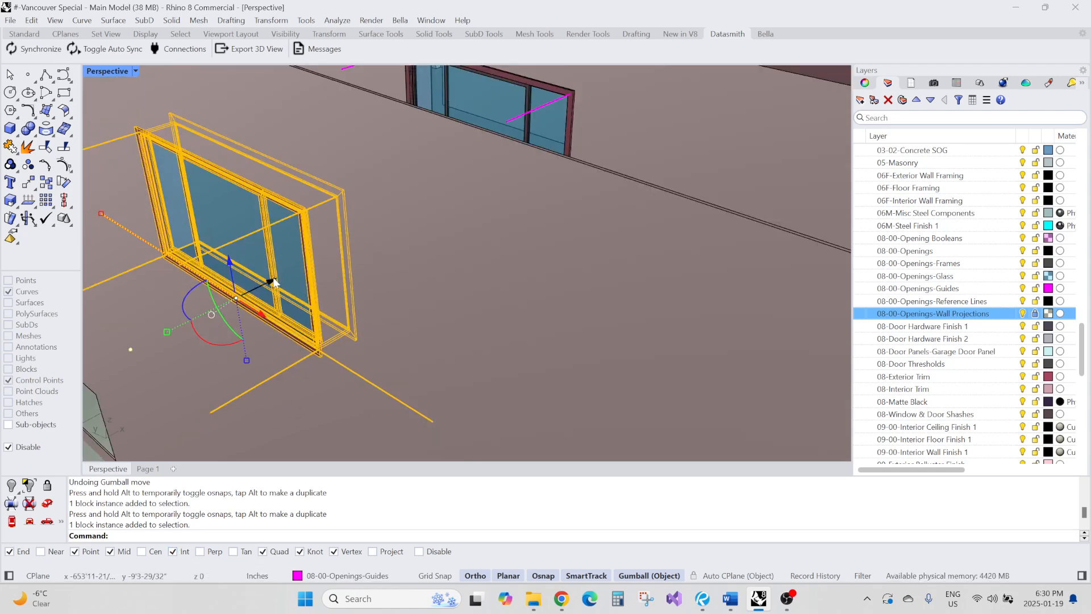
drag(274, 278, 325, 357)
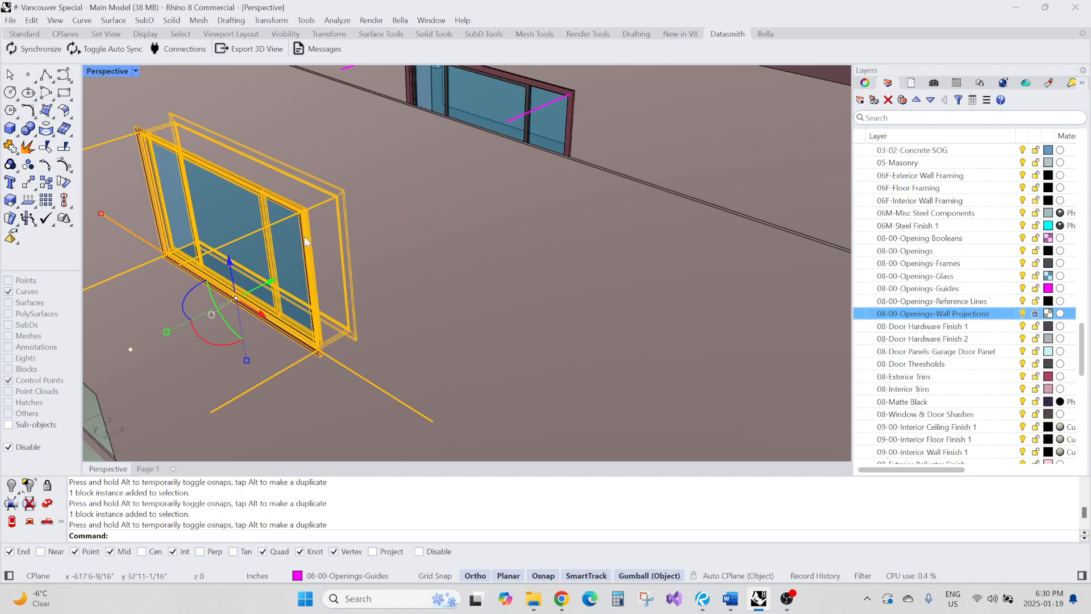
drag(272, 282, 313, 351)
mouse_move(260, 317)
ctrl+mouse_down()
mouse_move(340, 364)
mouse_move(339, 301)
mouse_move(270, 328)
ctrl+mouse_up()
scroll(342, 362, up, 5)
scroll(340, 307, down, 7)
scroll(360, 274, up, 5)
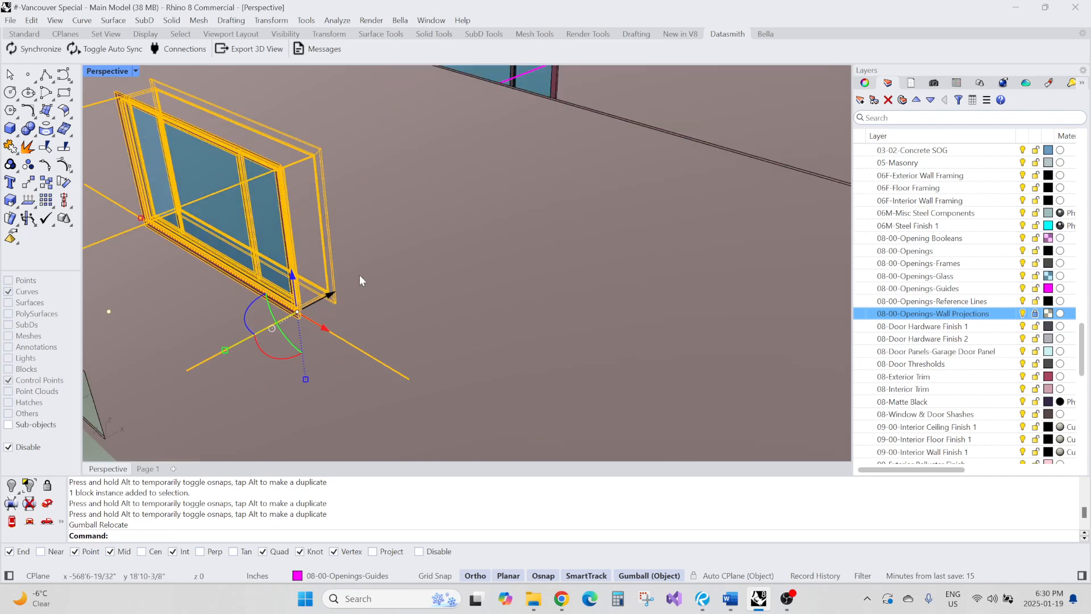
drag(330, 295, 295, 316)
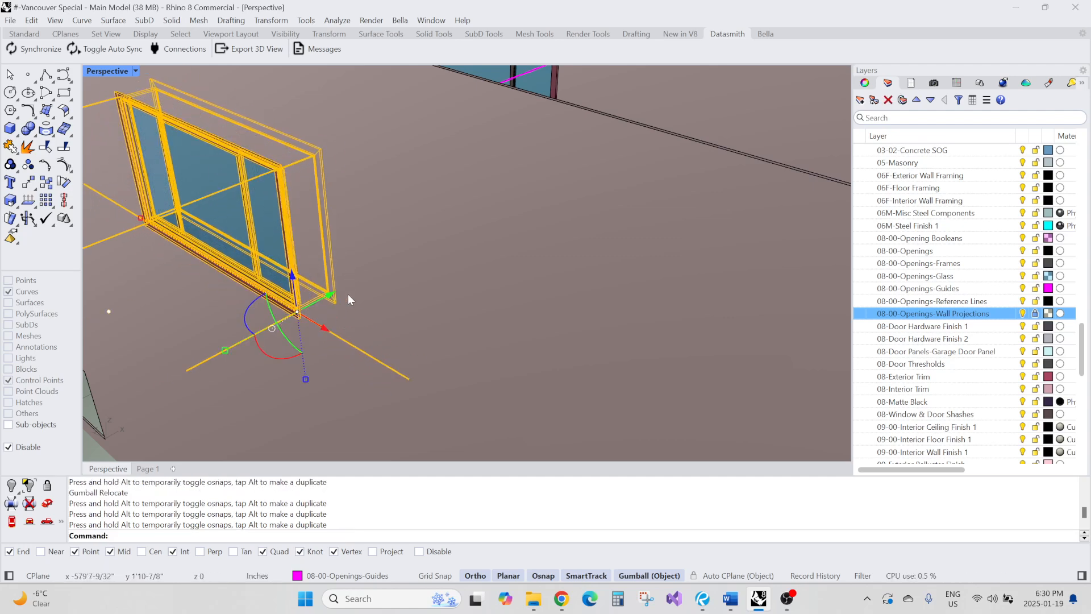
right_drag(348, 294, 385, 306)
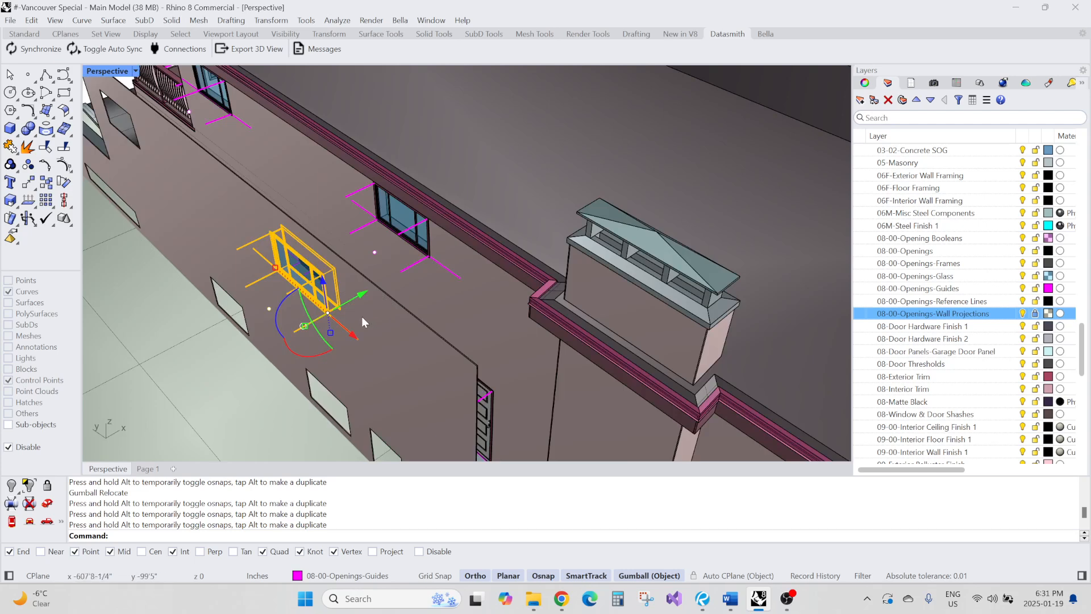
Move the window to the nearby empty wall opening, snapping its frame corner to the opening corner
scroll(304, 328, down, 2)
click(305, 328)
scroll(309, 327, up, 3)
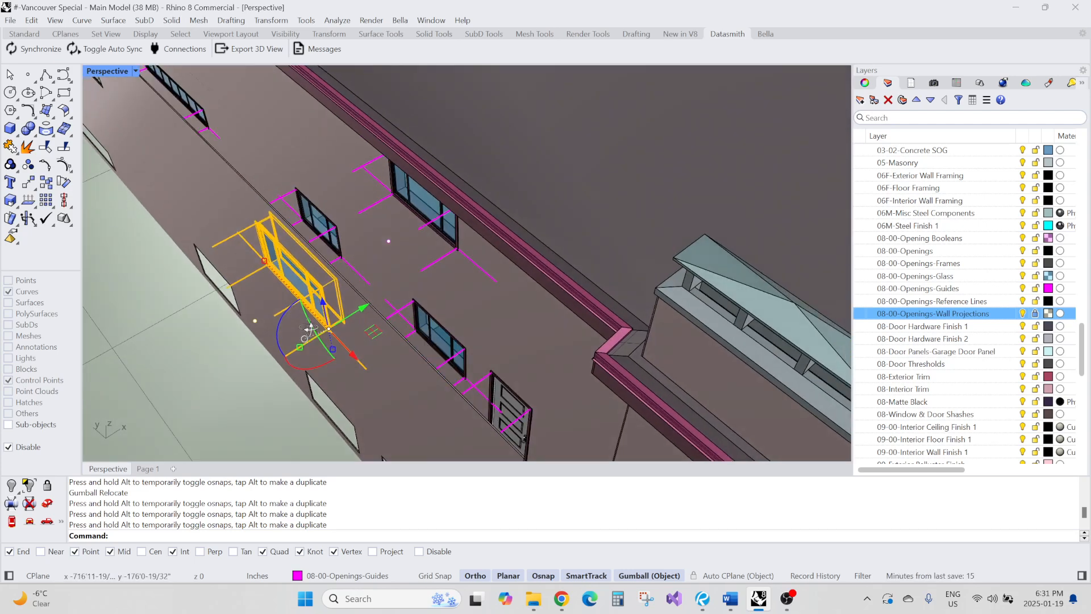
right_drag(310, 330, 310, 320)
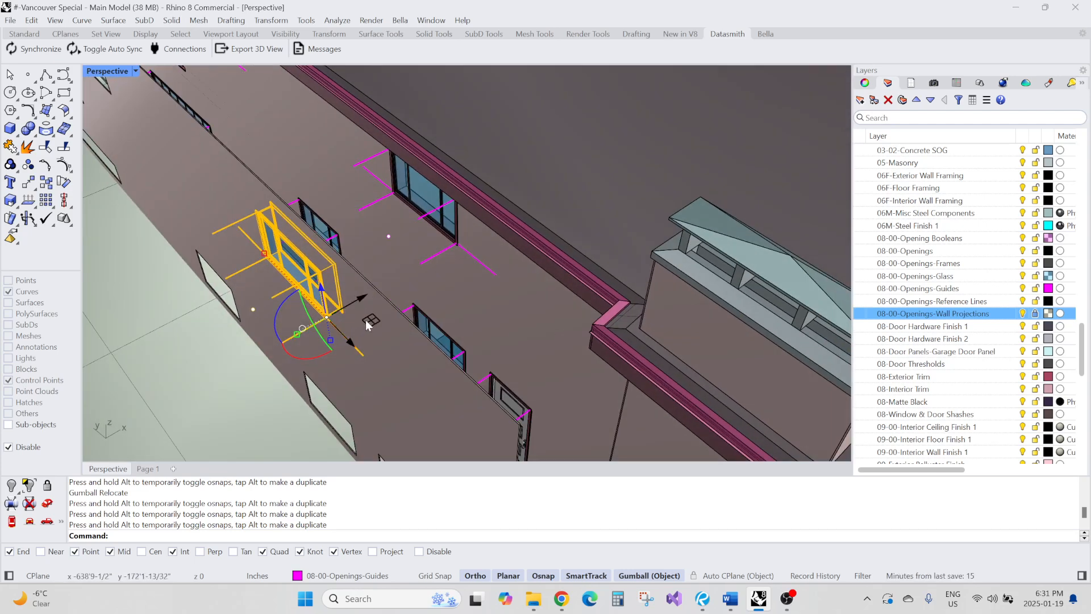
ctrl+drag(366, 321, 253, 310)
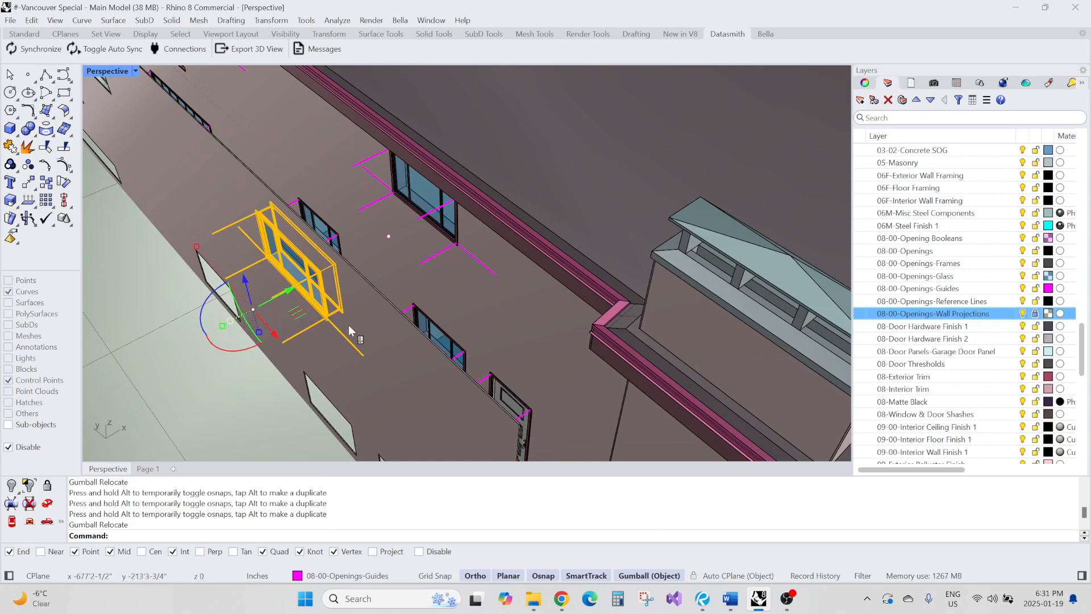
right_drag(349, 331, 337, 311)
drag(303, 288, 147, 376)
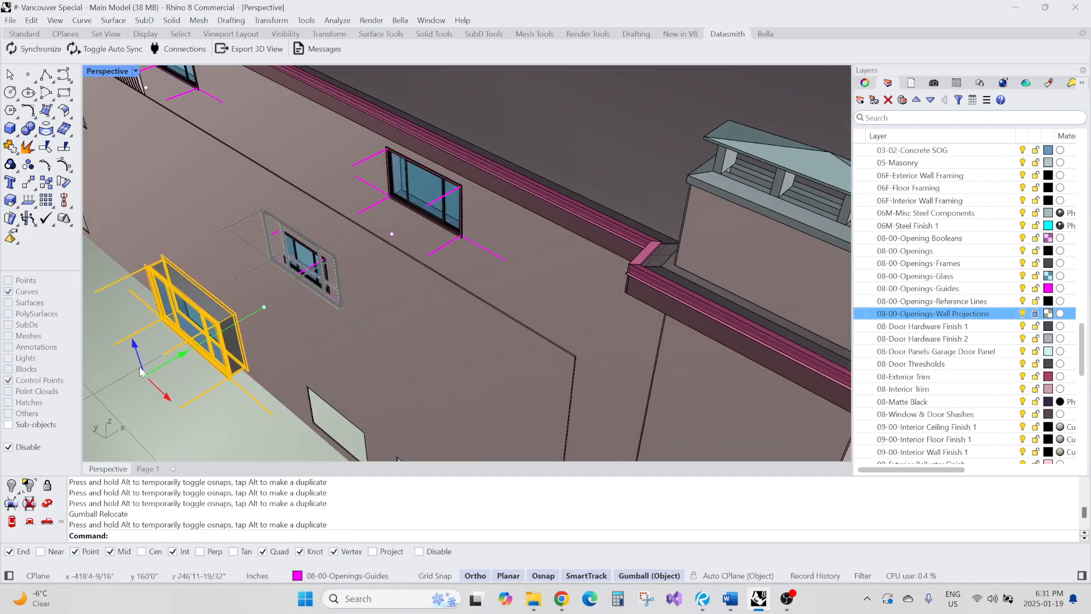
shift+right_drag(279, 270, 324, 216)
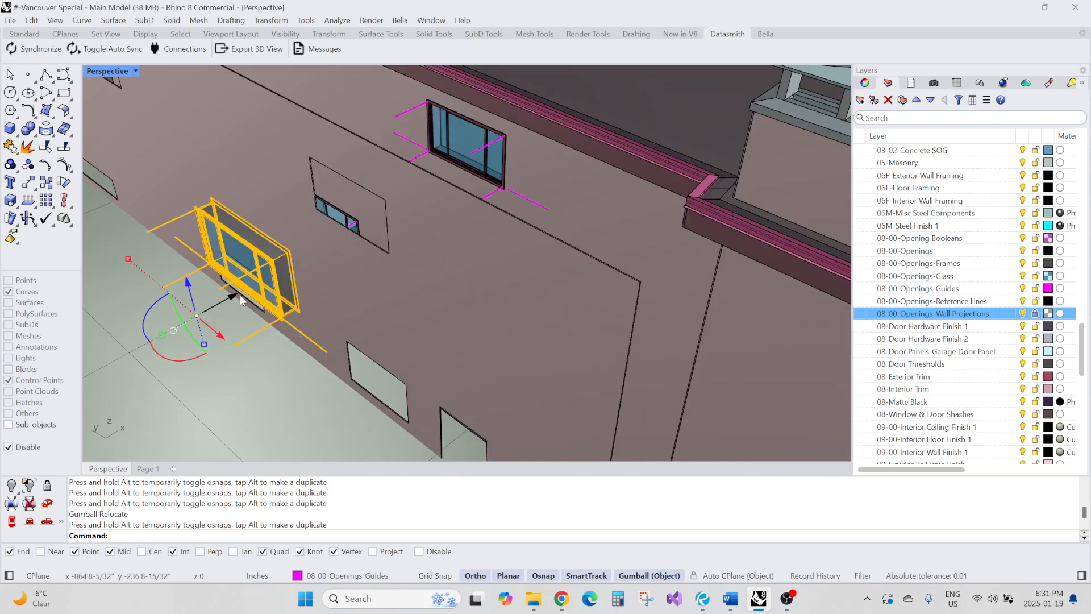
ctrl+drag(237, 296, 325, 350)
scroll(326, 351, down, 4)
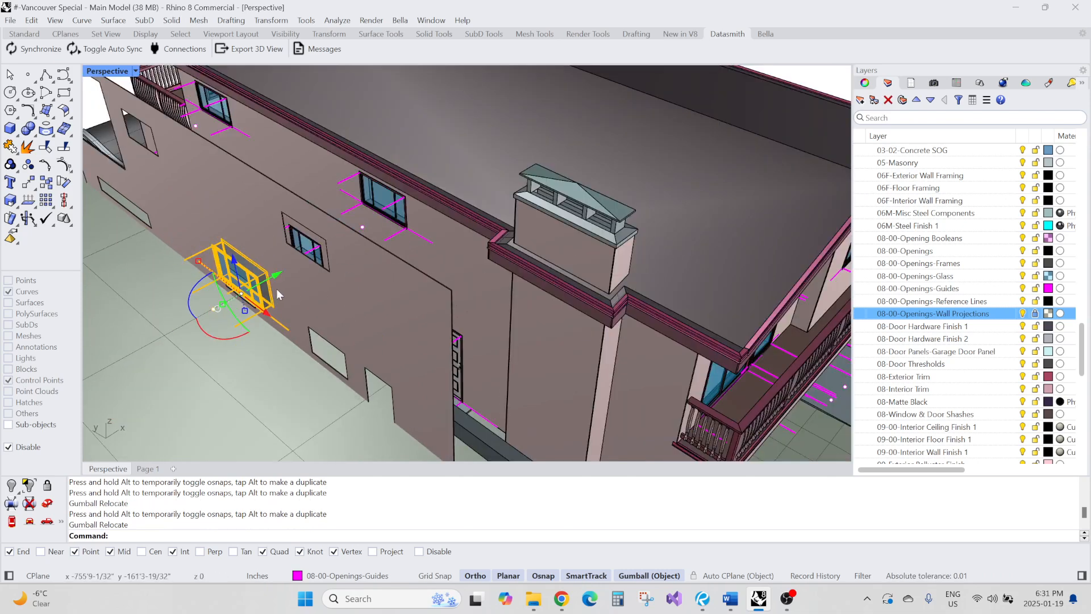
drag(283, 272, 456, 285)
Adjust the window's fit within the opening and deselect it
scroll(456, 287, up, 5)
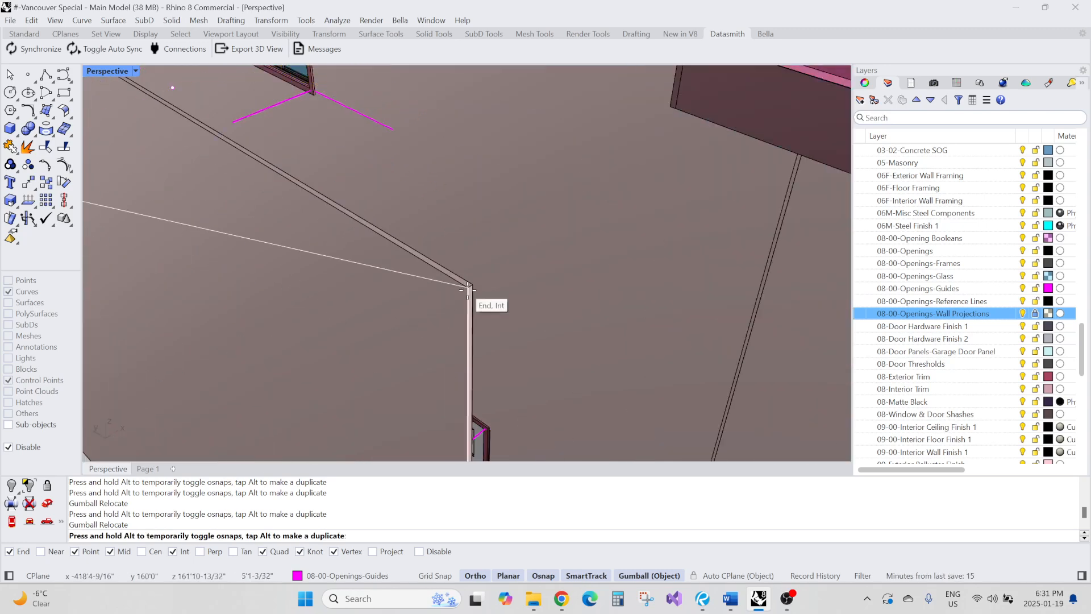
scroll(466, 291, down, 5)
scroll(346, 284, up, 2)
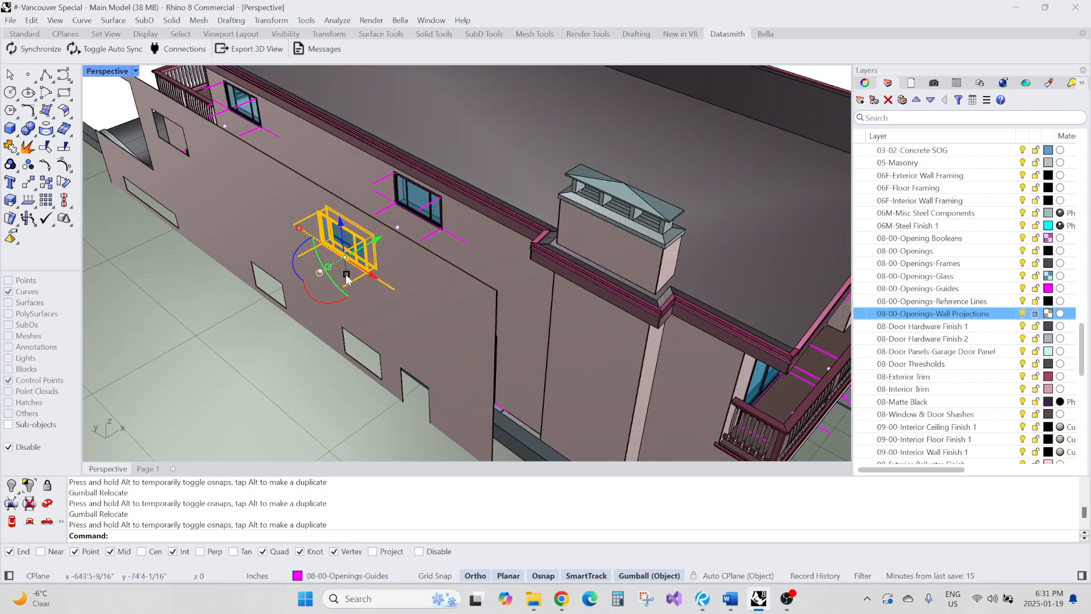
scroll(360, 249, down, 5)
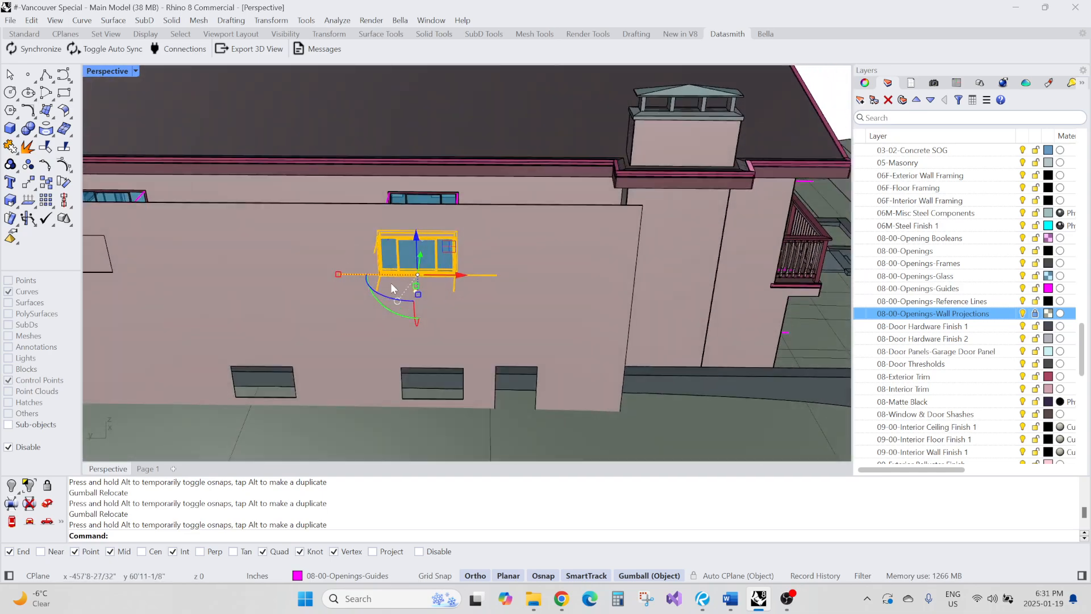
scroll(381, 259, up, 5)
scroll(382, 259, up, 6)
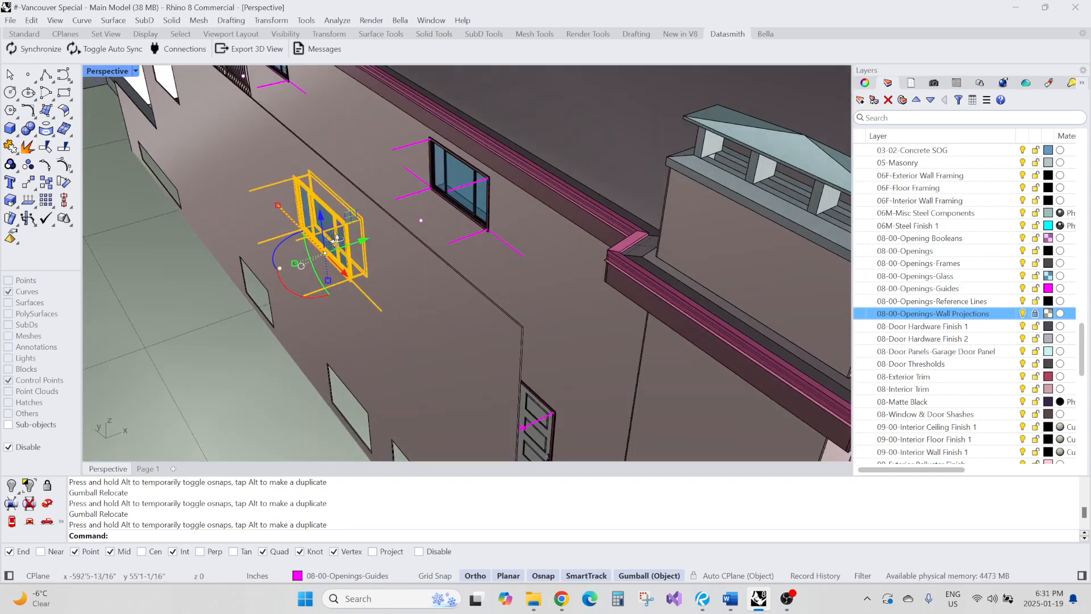
scroll(392, 261, down, 3)
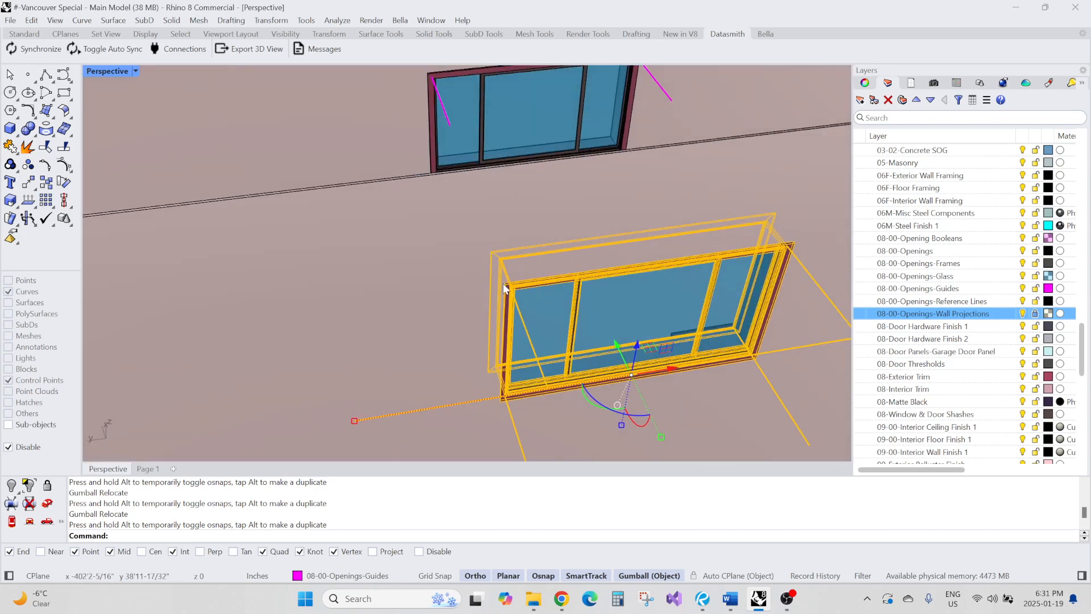
right_drag(409, 275, 303, 193)
scroll(360, 246, down, 6)
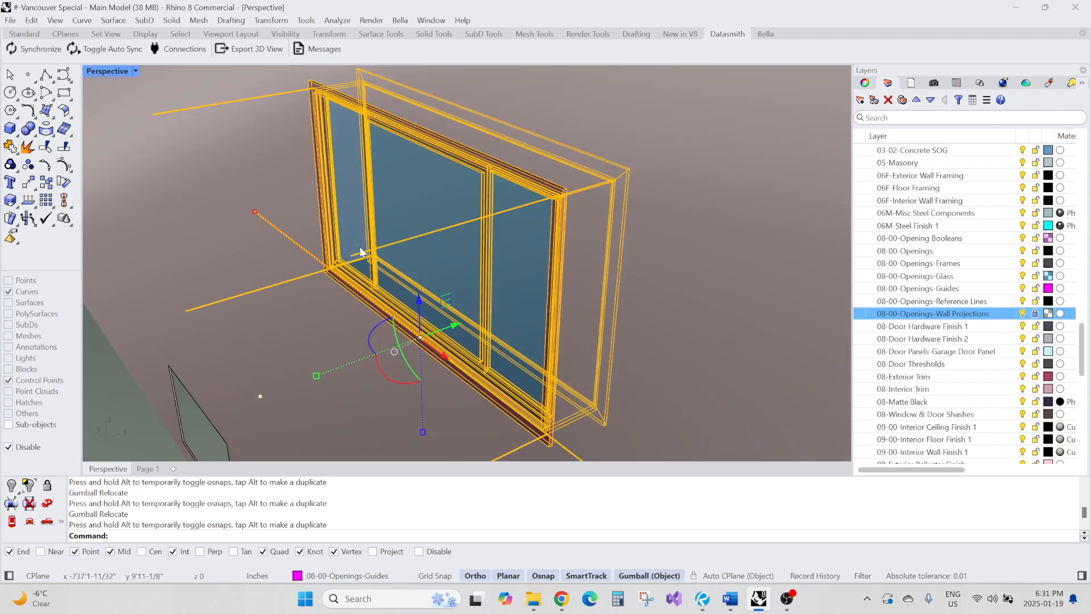
key(Escape)
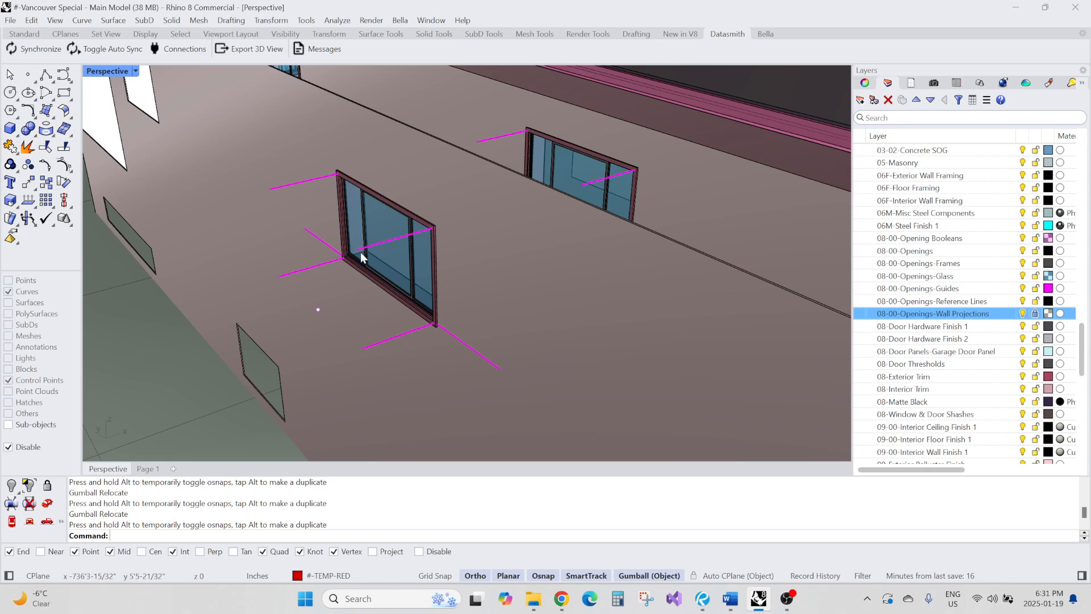
Set a three-point construction plane on the side wall, accepting the default vertical orientation
right_drag(412, 239, 488, 253)
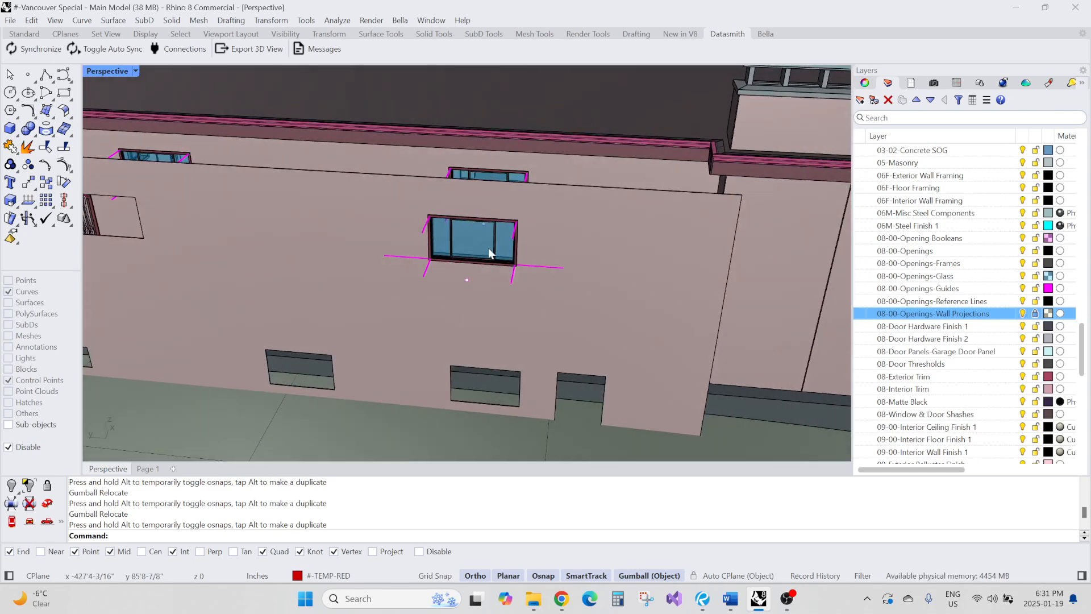
middle_click(493, 255)
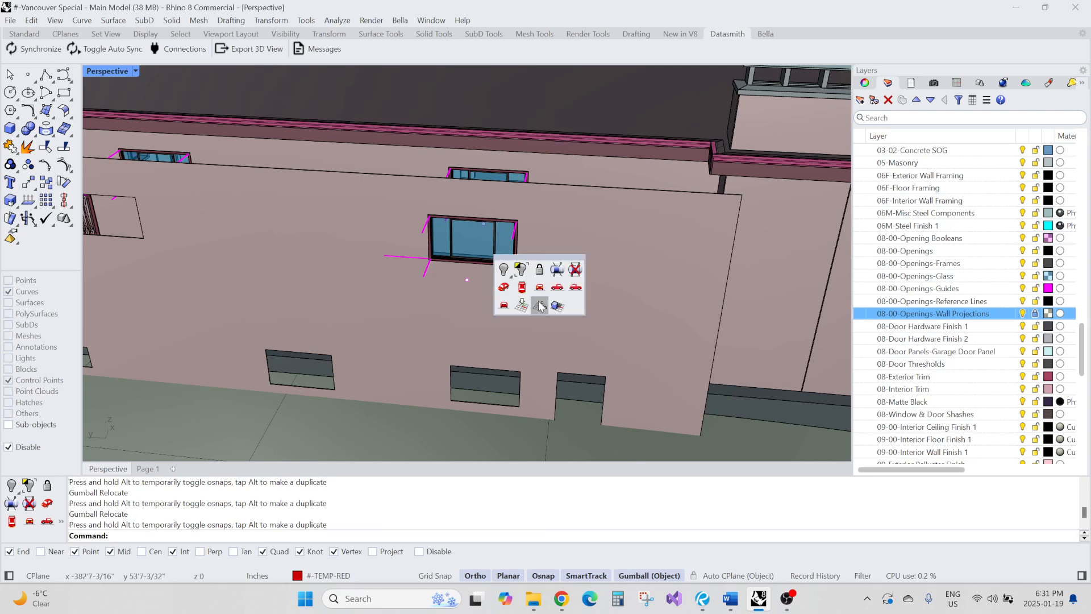
click(541, 306)
key(Return)
key(Return)
key(Return)
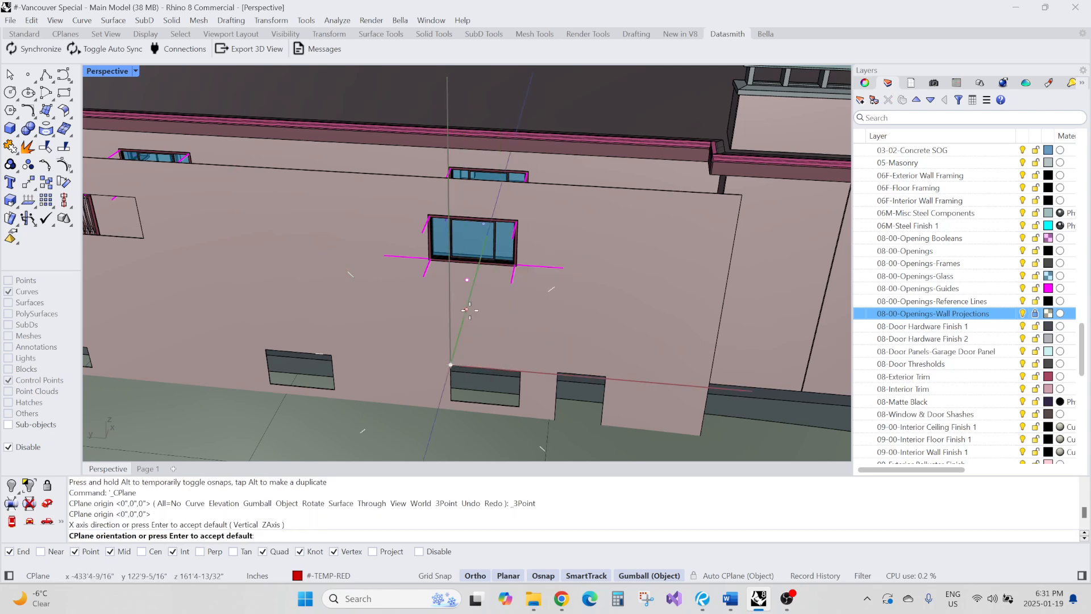
Add a rotated linear dimension at 0° between two lower opening corners, placed below the window
text(DX)
key(Return)
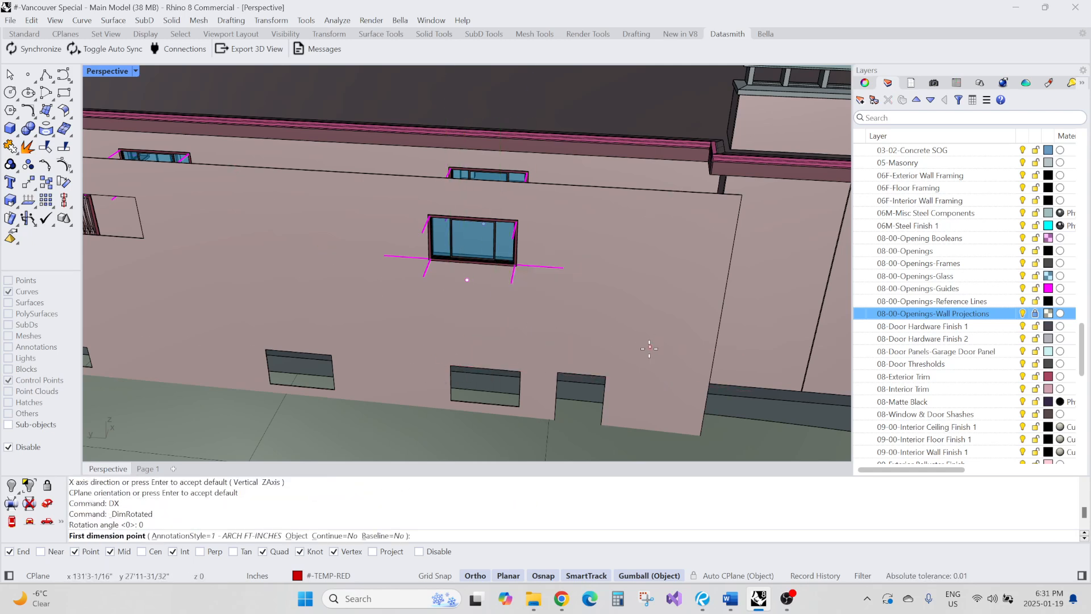
text(0)
key(Return)
click(606, 376)
click(431, 357)
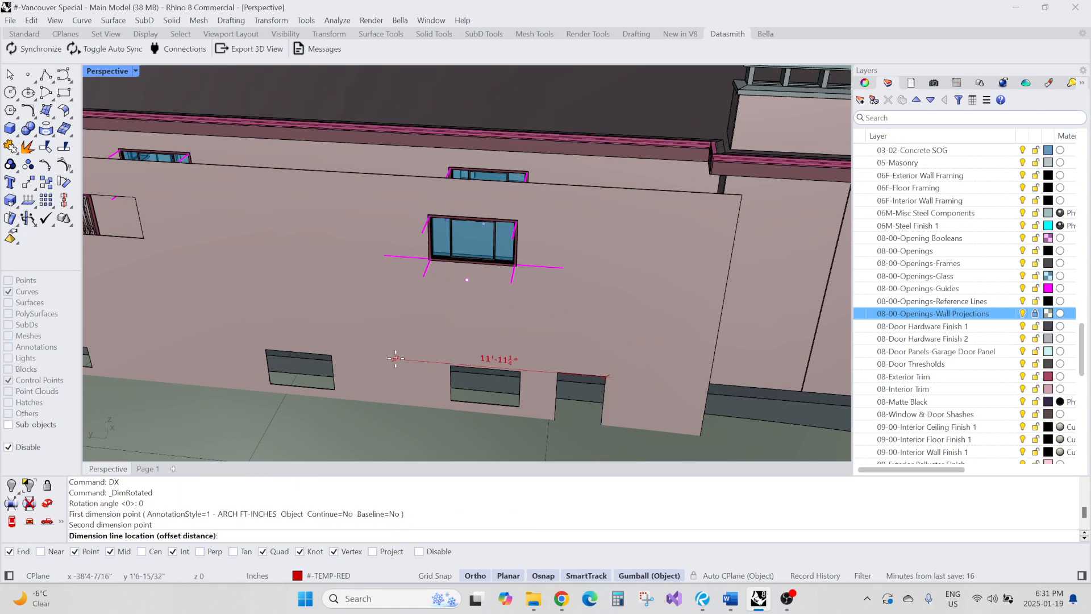
click(401, 323)
Inspect the dimension's endpoint grip against the lower opening corner up close
right_drag(401, 324, 424, 385)
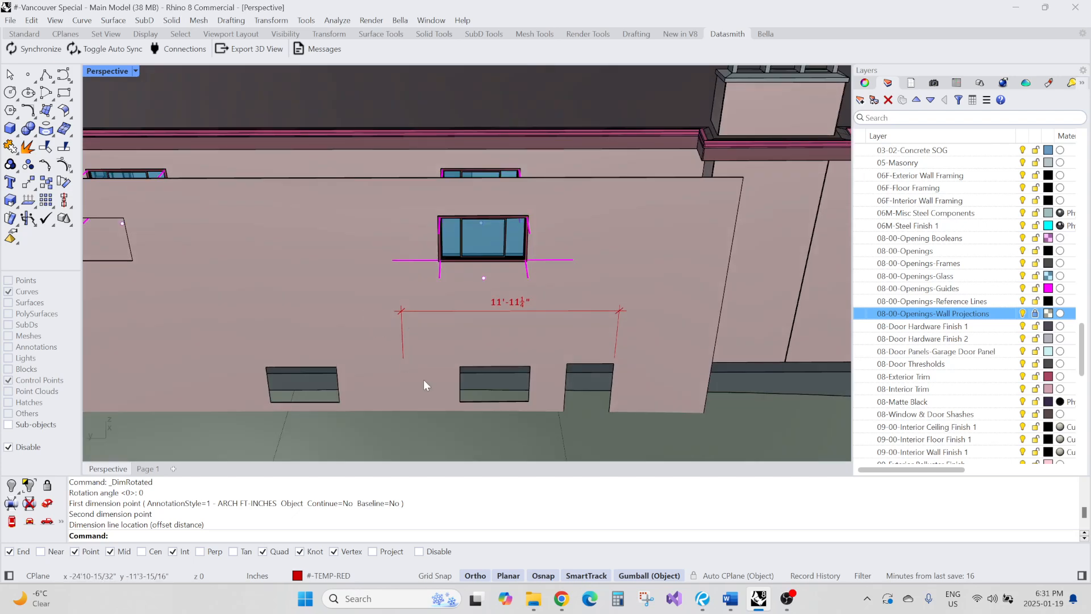
click(400, 339)
click(406, 357)
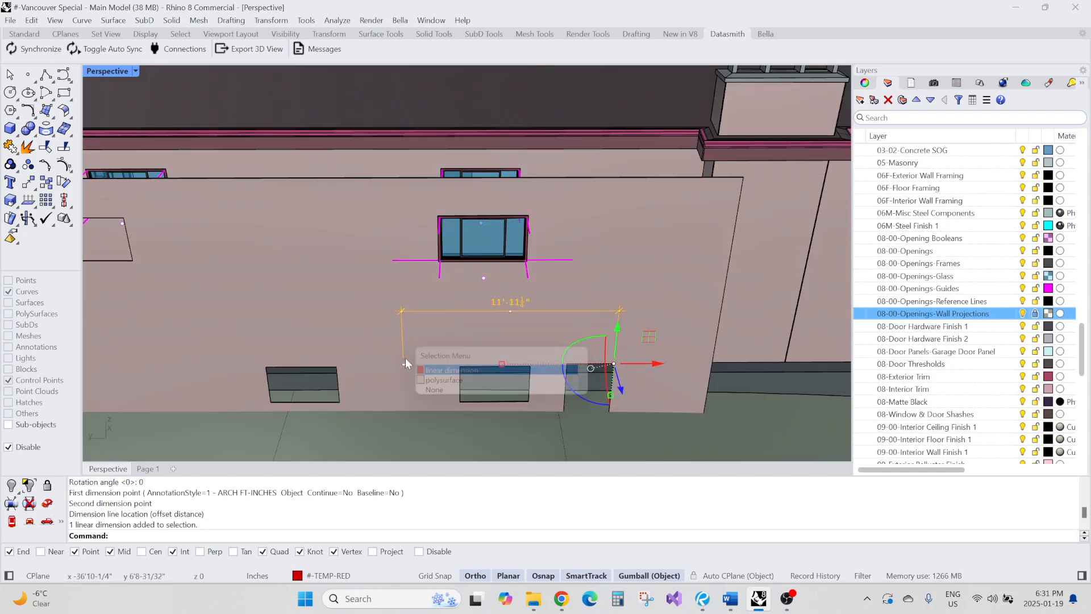
scroll(406, 366, up, 5)
click(404, 375)
click(445, 405)
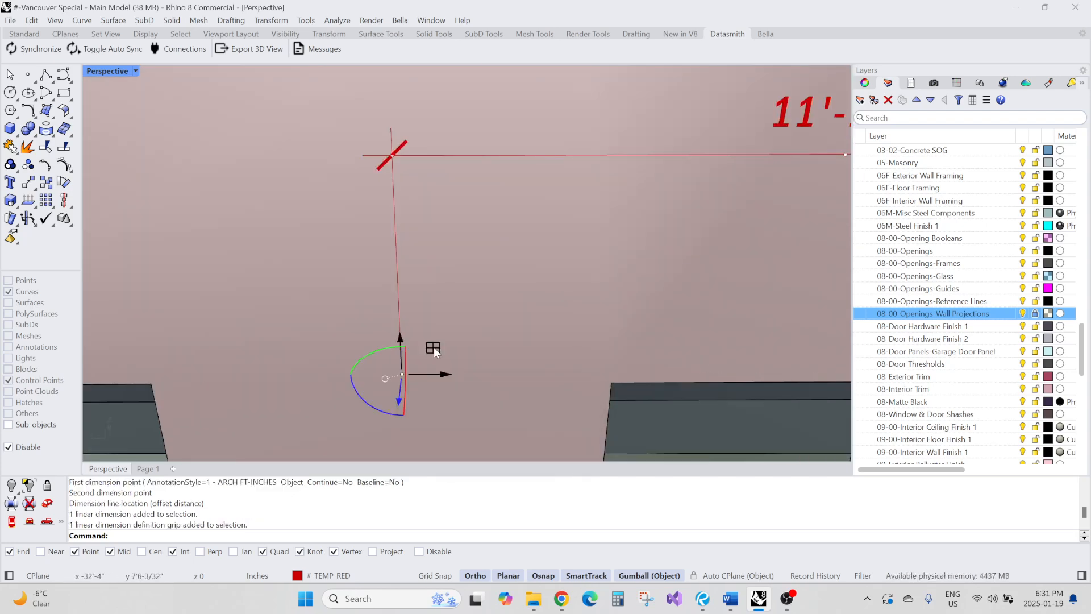
scroll(436, 345, down, 5)
key(Escape)
scroll(457, 343, down, 4)
right_drag(457, 344, 431, 317)
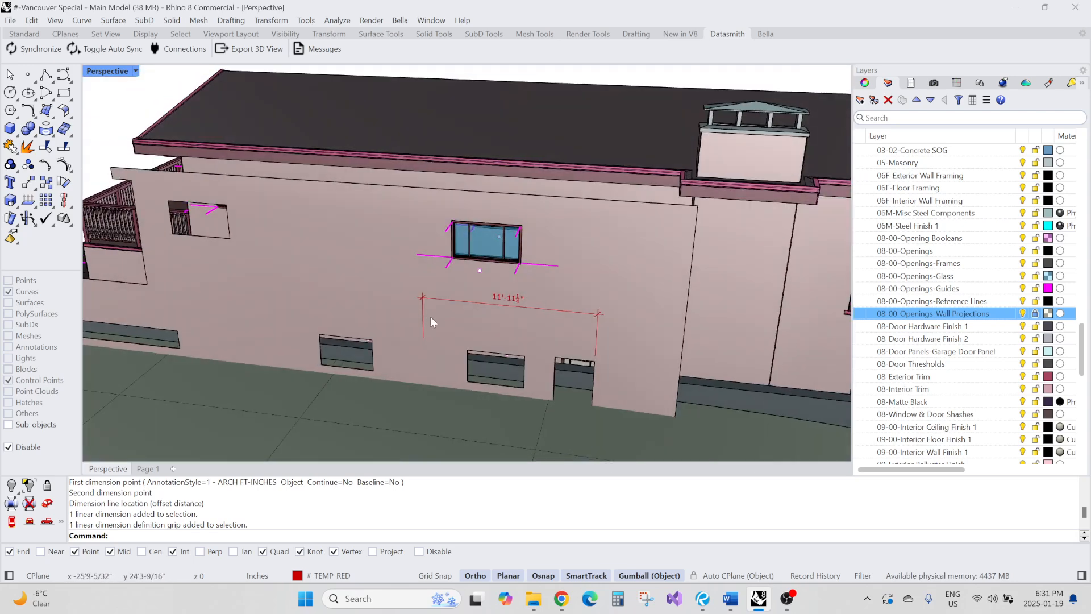
Examine the window's alignment against the long horizontal wall edge line
ctrl+shift+click(408, 189)
drag(377, 136, 404, 275)
scroll(405, 274, up, 2)
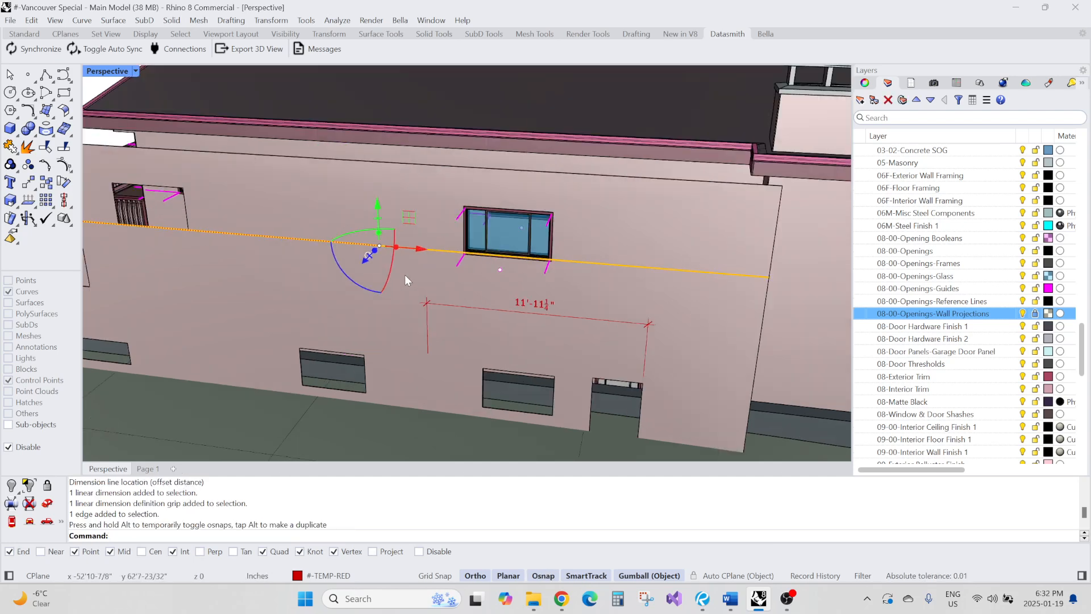
scroll(404, 275, up, 3)
key(Escape)
scroll(416, 254, up, 2)
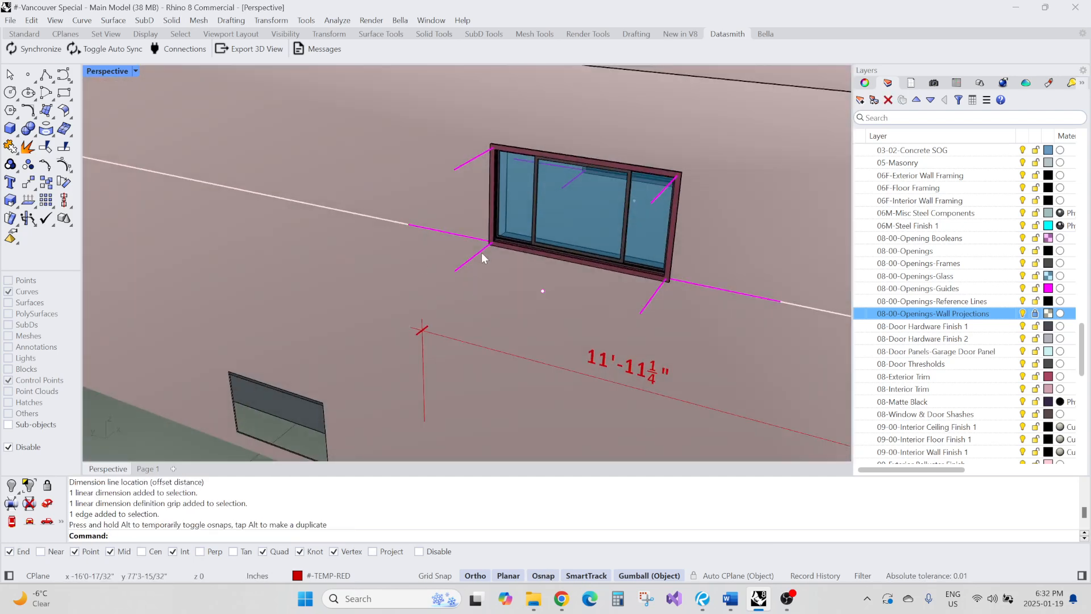
drag(482, 253, 487, 244)
key(Escape)
scroll(484, 253, down, 5)
Delete the long horizontal reference line and the temporary linear dimension
click(425, 235)
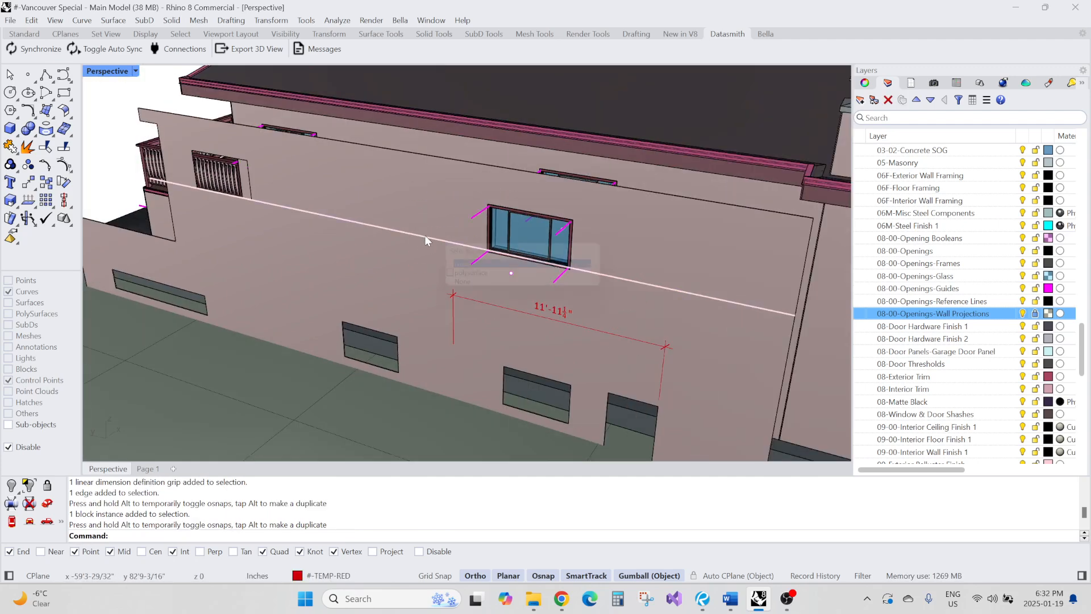
click(453, 265)
text(e)
key(space)
click(470, 301)
click(496, 332)
text(e)
key(space)
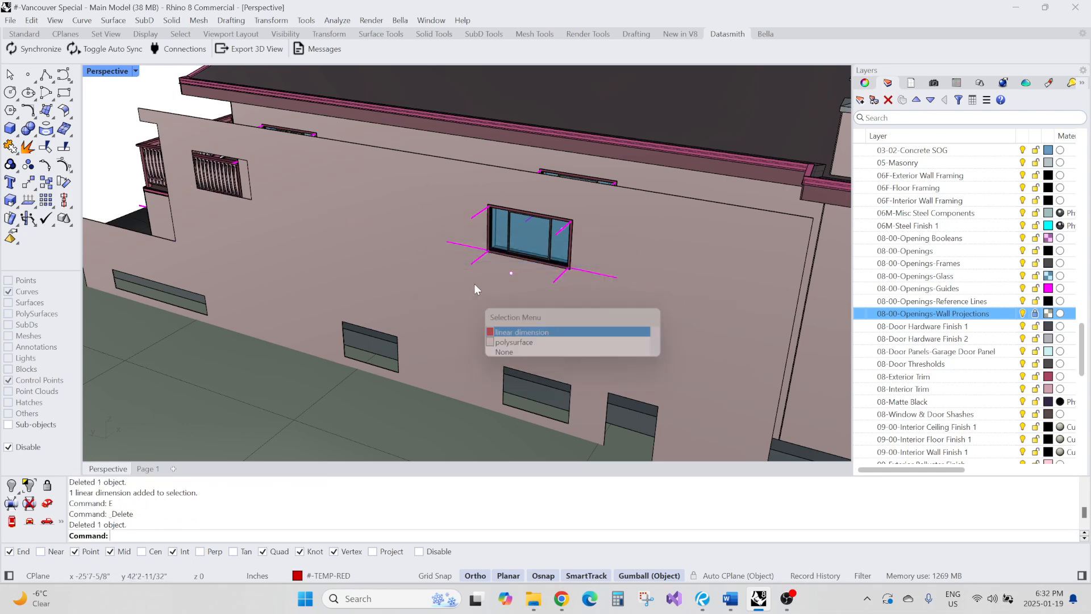
Select the window block in the lower side-wall opening and open its block instance properties
right_drag(474, 284, 475, 291)
scroll(475, 291, up, 4)
click(526, 329)
scroll(525, 328, down, 4)
right_drag(525, 329, 550, 329)
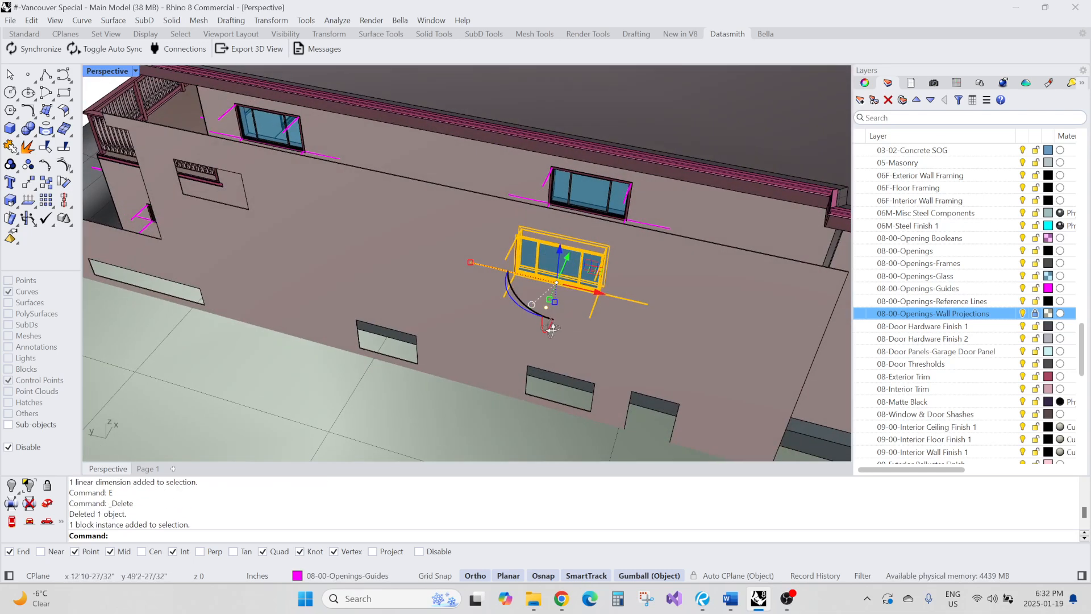
drag(595, 292, 553, 288)
right_drag(553, 288, 470, 243)
key(Escape)
scroll(549, 276, up, 5)
scroll(584, 261, down, 3)
click(473, 240)
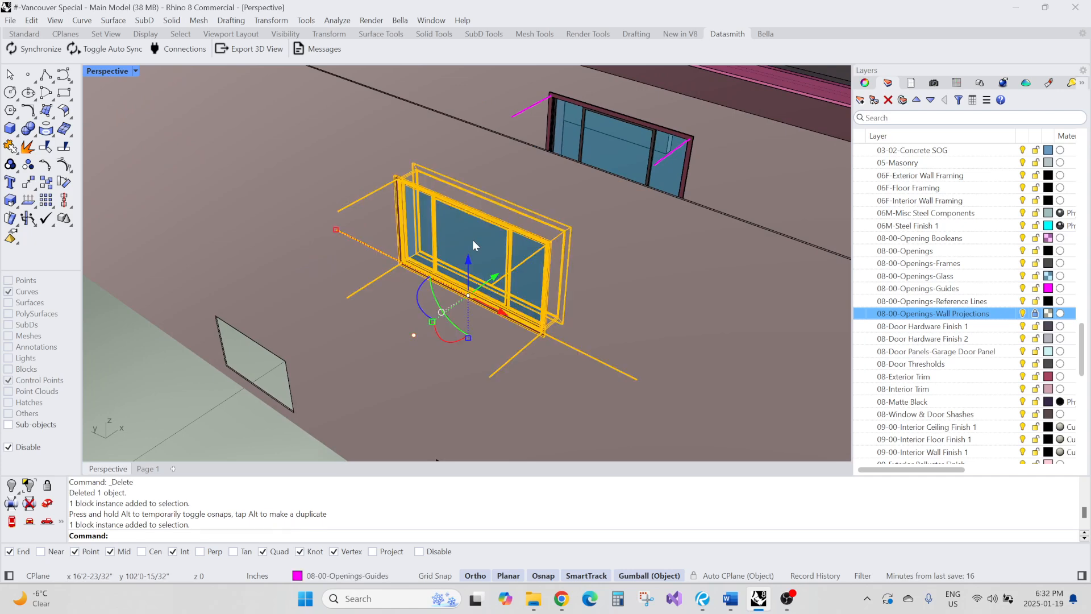
click(859, 101)
click(887, 83)
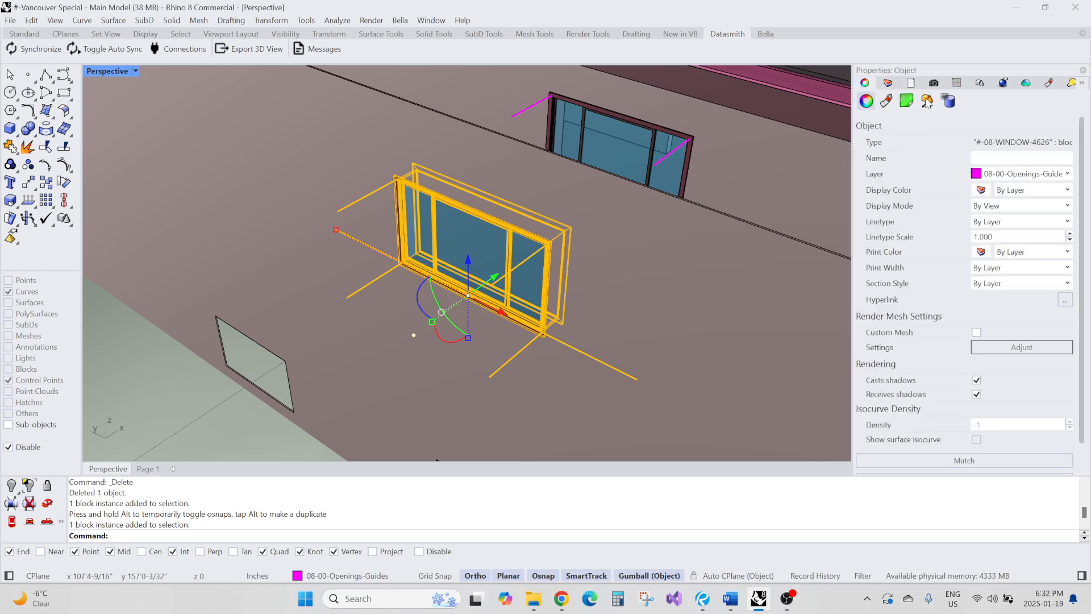
click(927, 102)
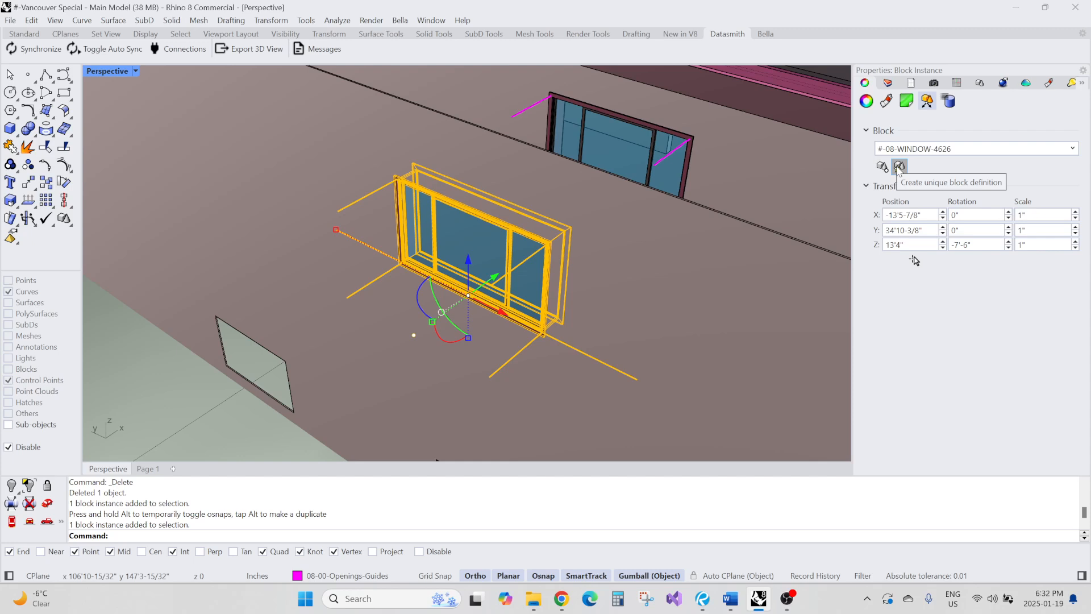
Swap the window's block definition through several sizes, ending with #-08-WINDOW-4026
click(1078, 151)
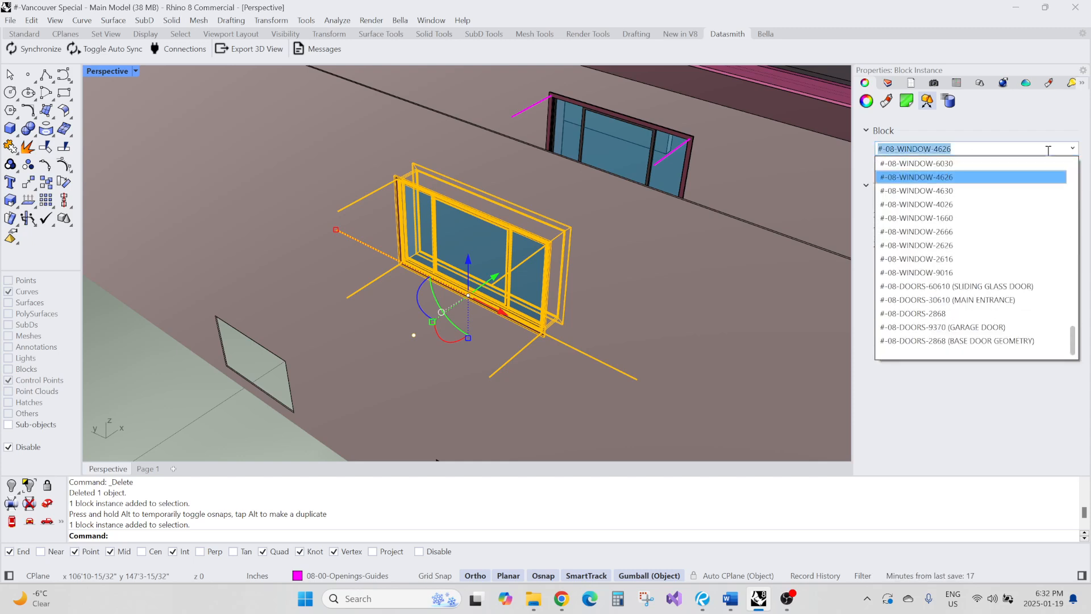
click(1023, 165)
click(1072, 149)
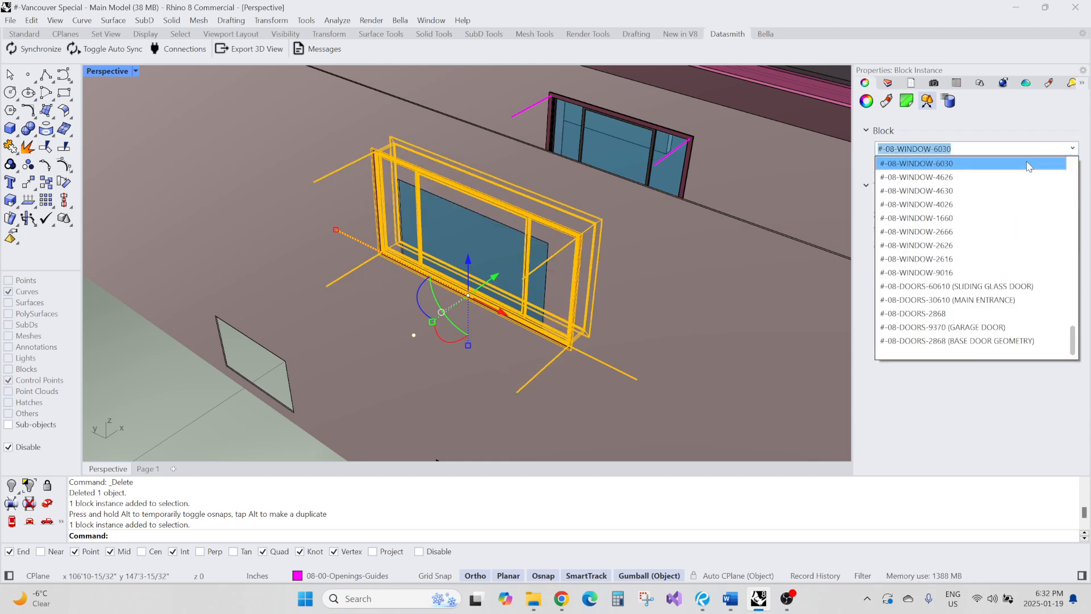
click(1020, 185)
click(1073, 149)
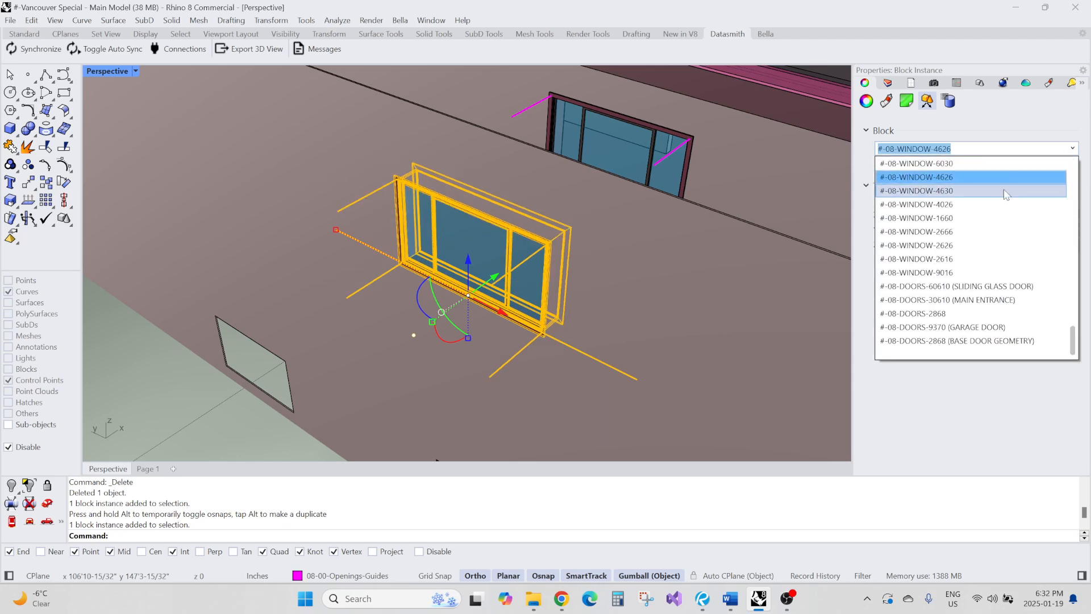
click(1007, 196)
click(1072, 149)
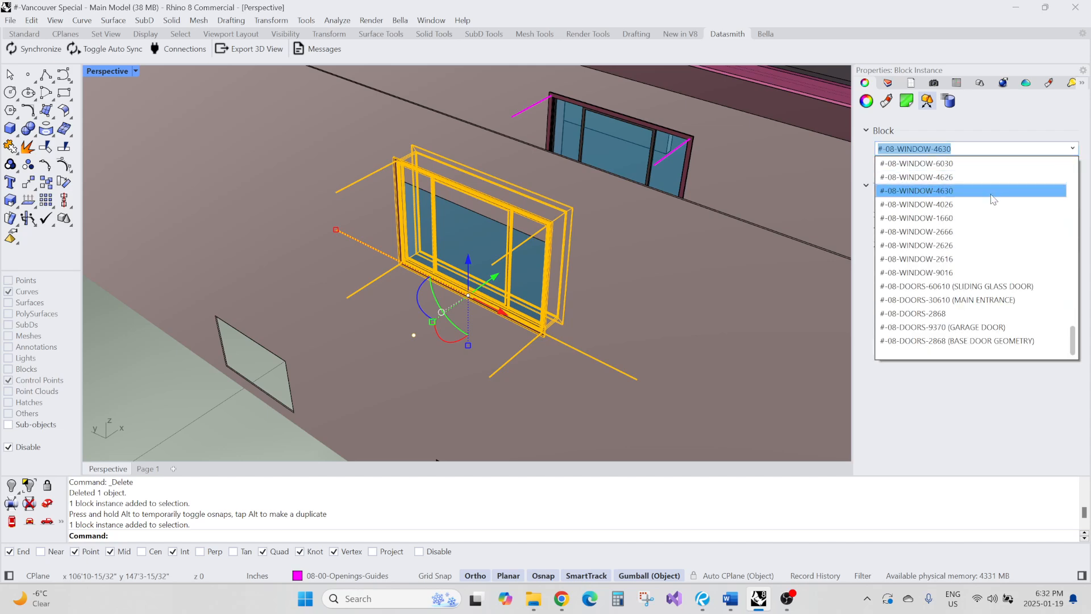
click(986, 196)
Change the window's block definition to #-08-WINDOW-1010 (BASE WINDOW GEOMETRY)
scroll(676, 234, down, 2)
scroll(682, 244, down, 5)
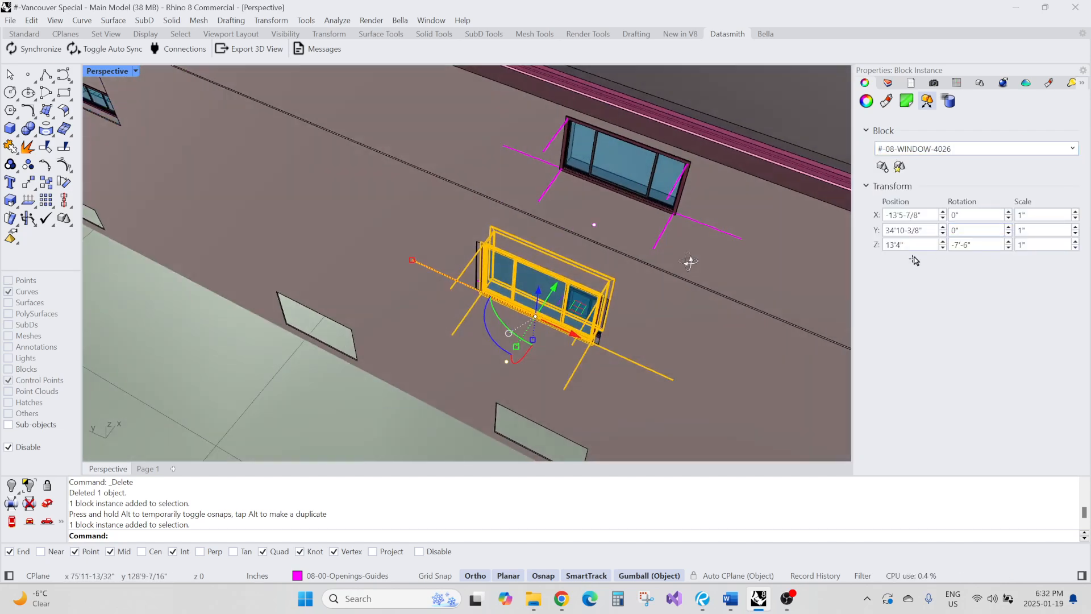
scroll(645, 273, up, 5)
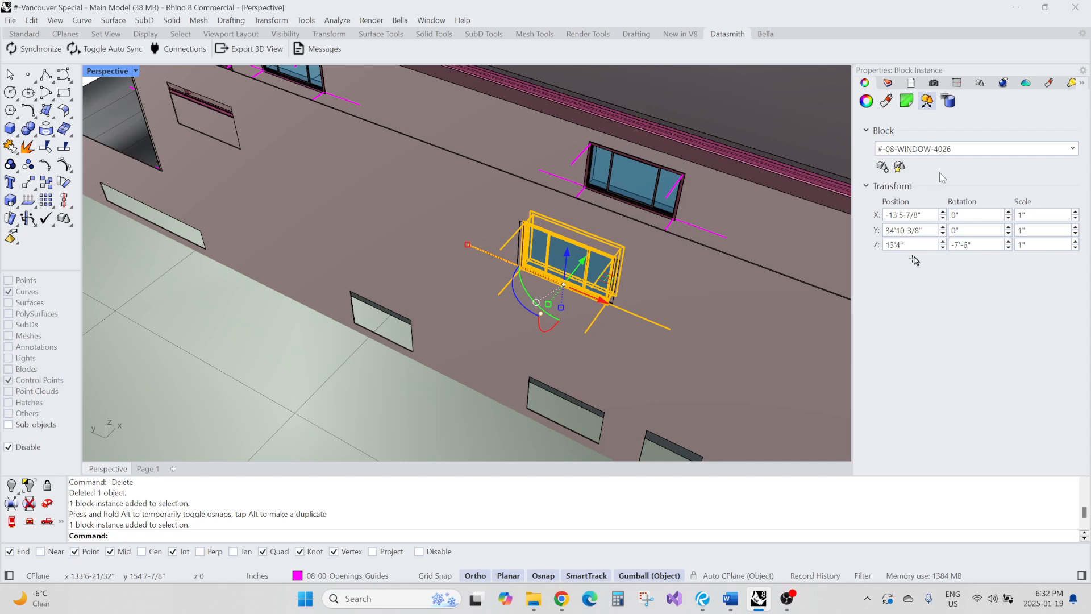
click(1072, 149)
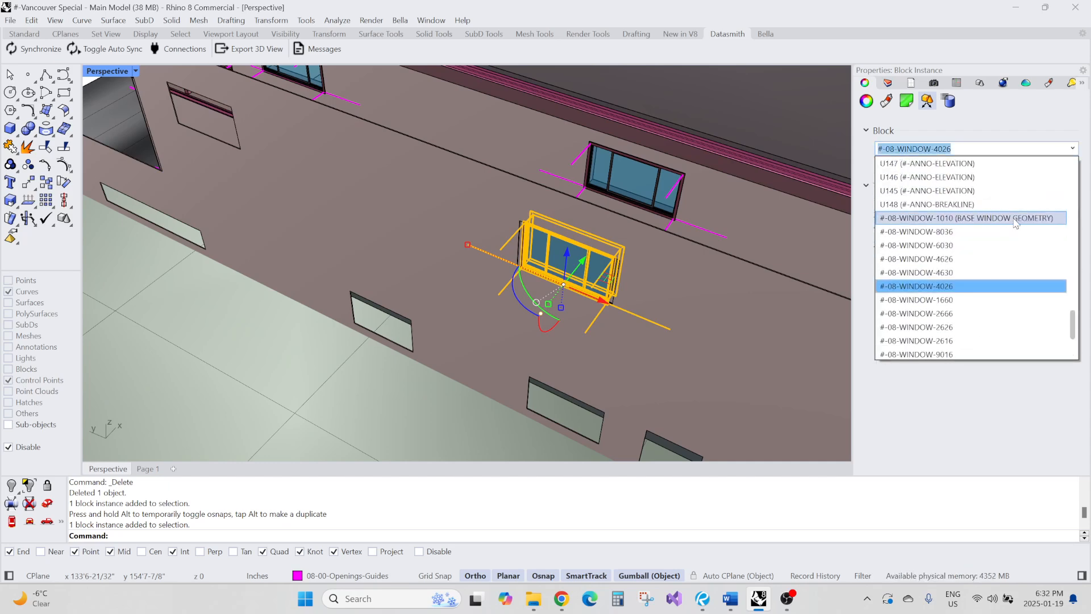
click(1011, 218)
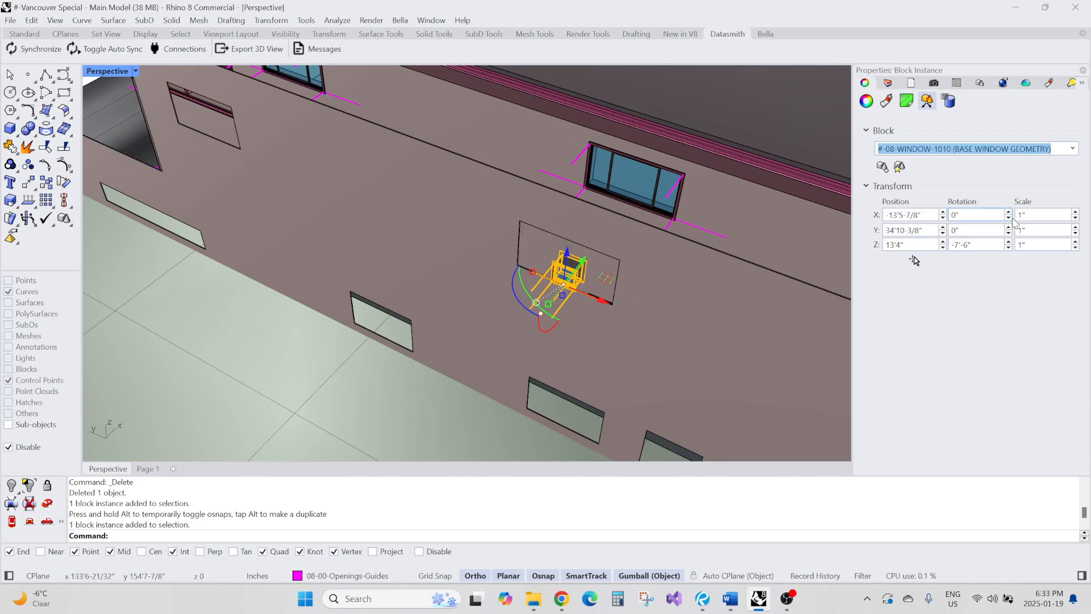
Change the window's block definition to #-08-WINDOW-1660
scroll(481, 202, down, 5)
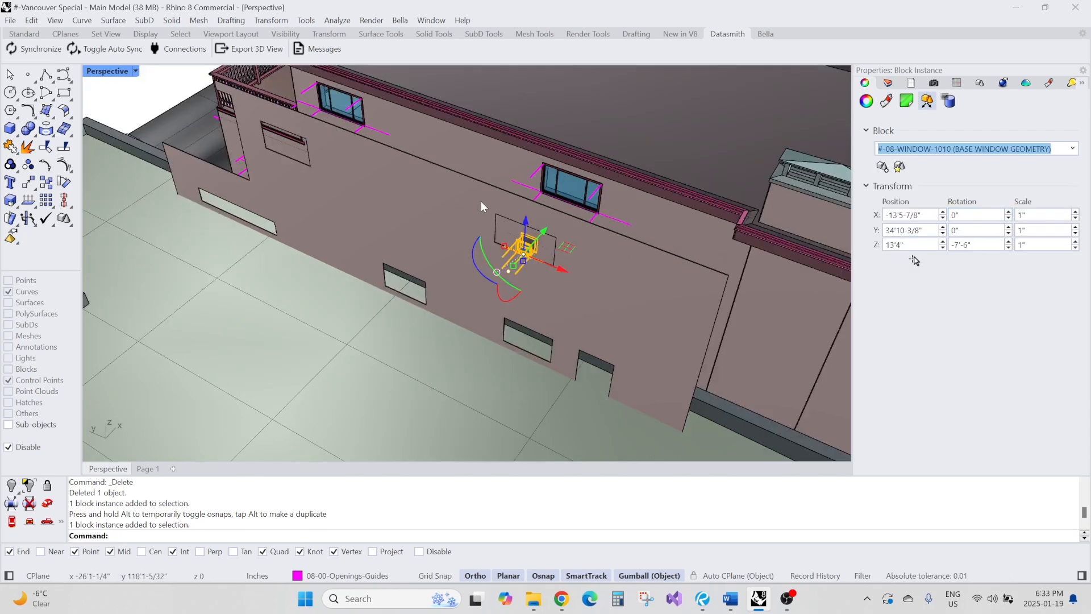
right_drag(480, 202, 504, 221)
scroll(505, 223, up, 5)
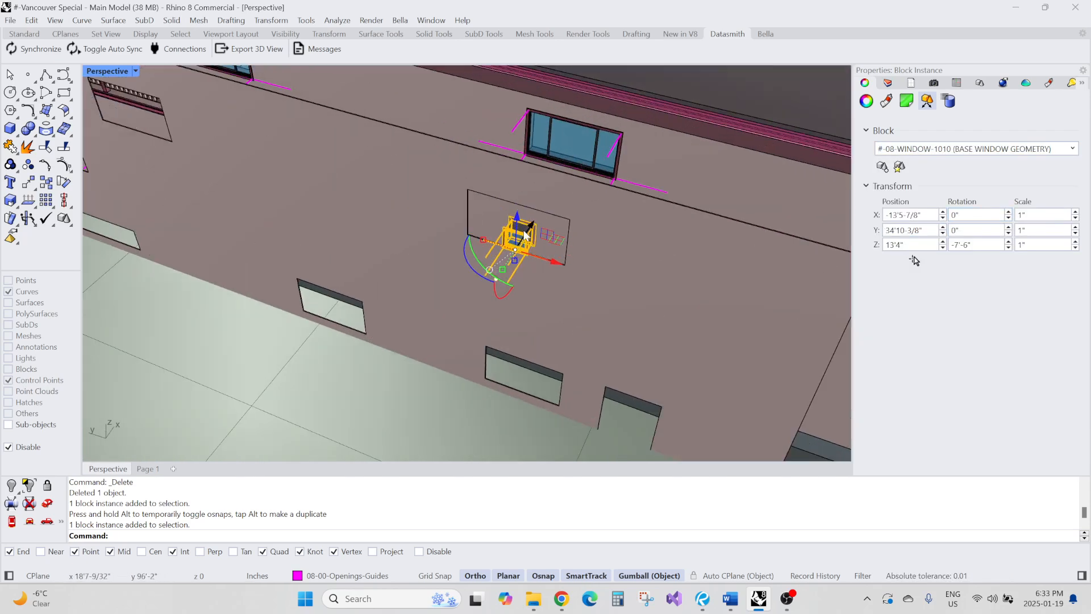
click(1073, 149)
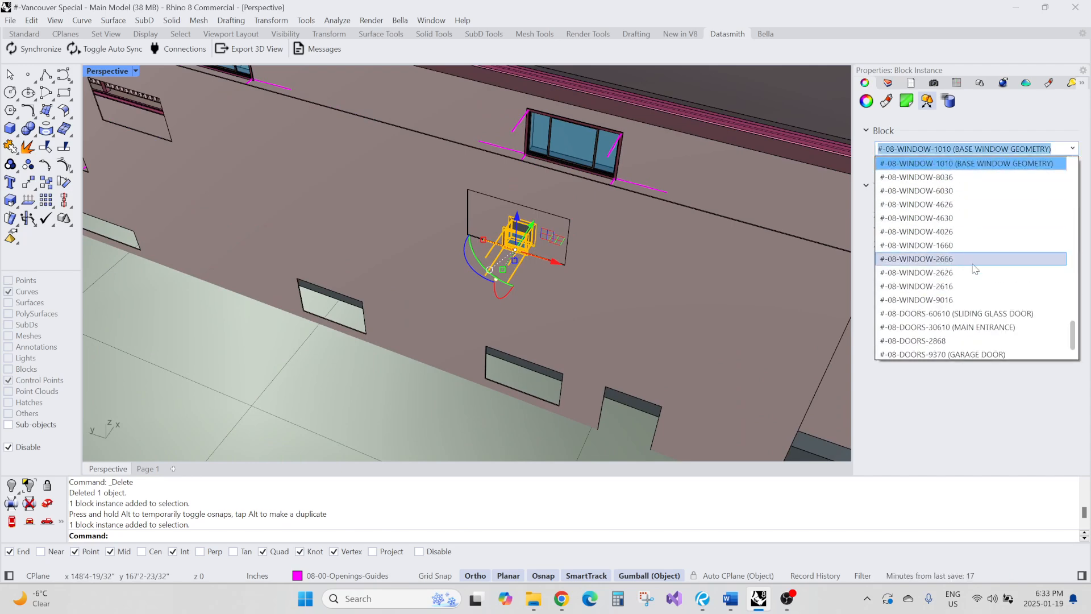
scroll(975, 295, down, 1)
scroll(960, 259, up, 3)
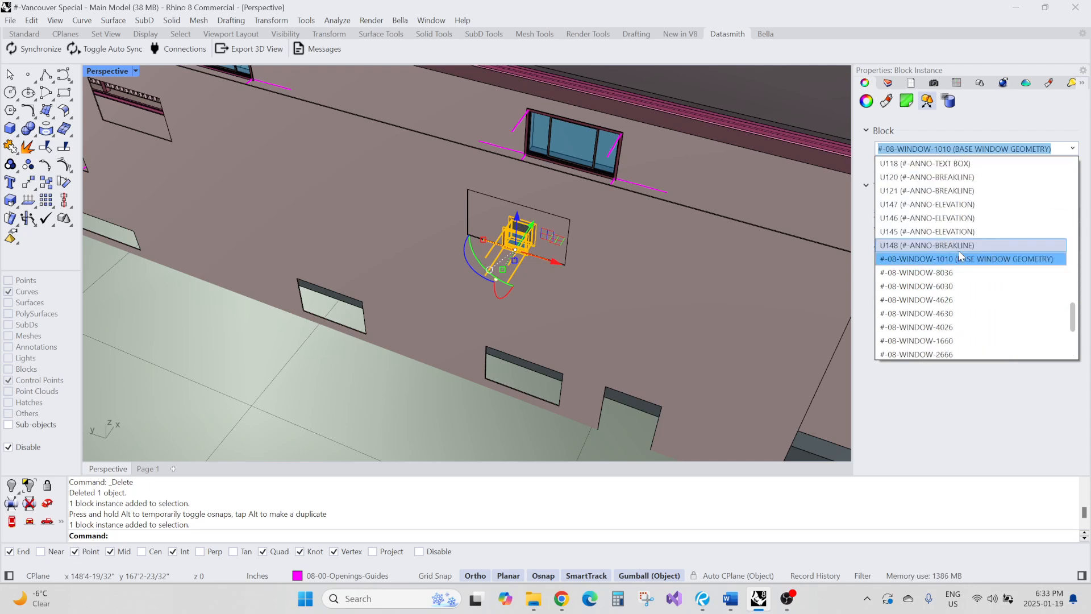
scroll(975, 266, down, 3)
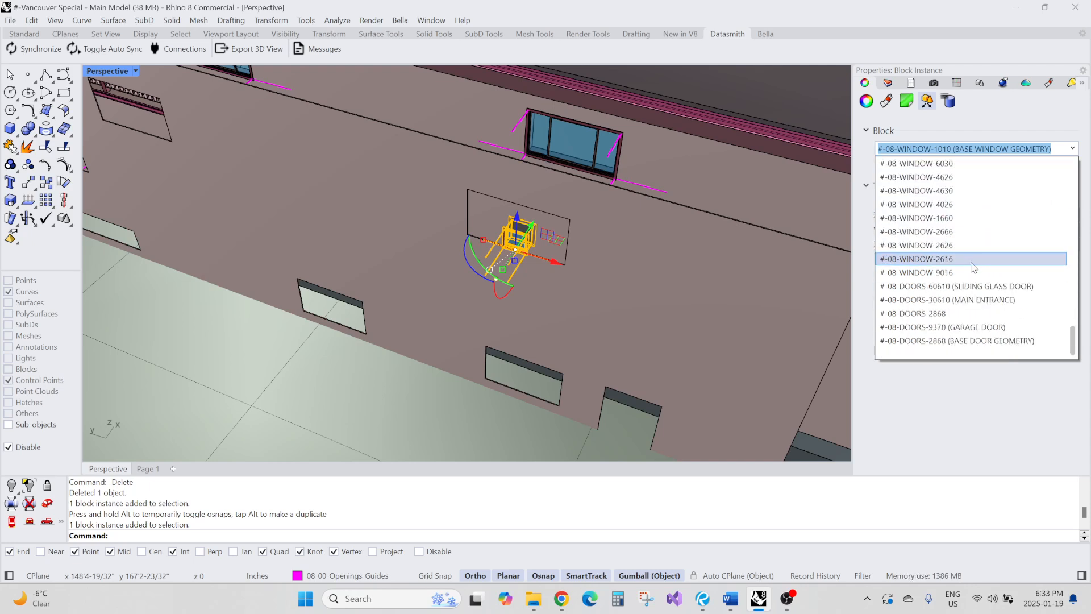
scroll(966, 243, up, 2)
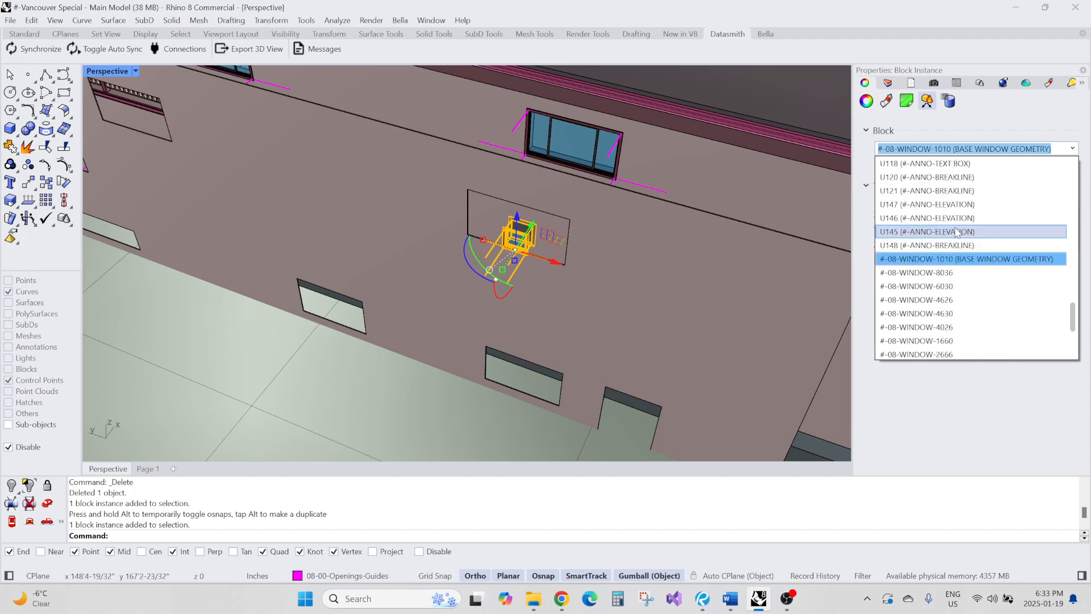
click(954, 300)
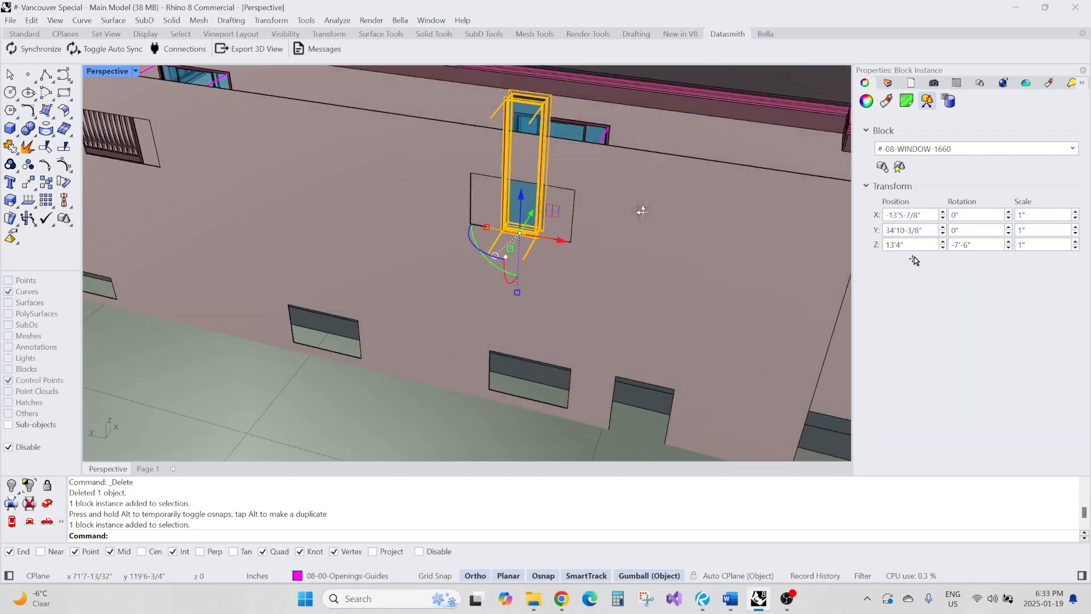
Delete the swapped window block and the opening polysurface on the lower side wall
right_drag(642, 211, 595, 234)
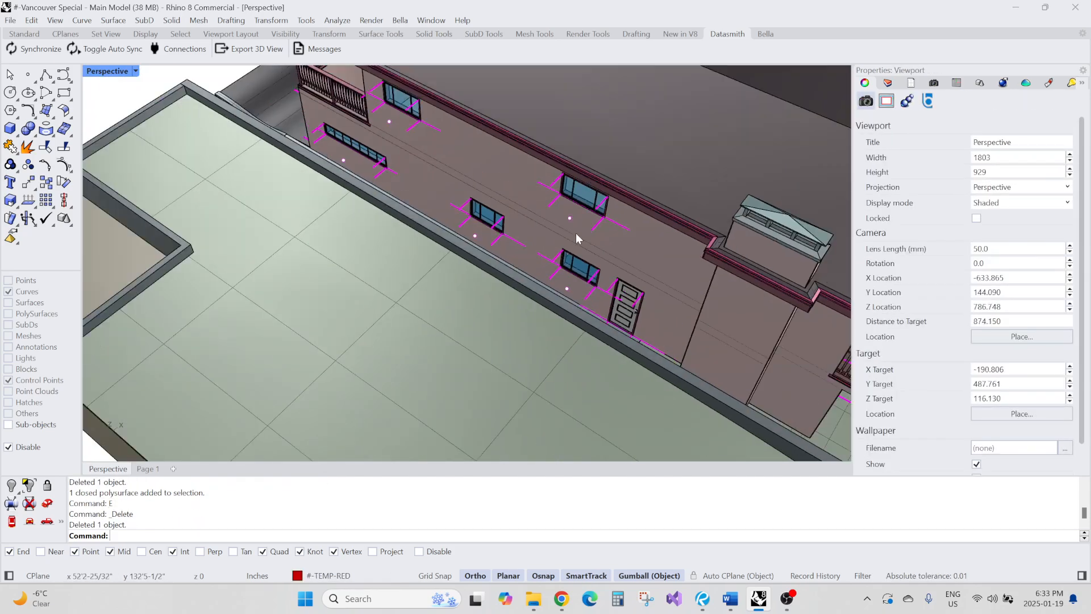
scroll(574, 212, down, 15)
right_drag(576, 235, 544, 196)
scroll(543, 255, up, 6)
right_drag(543, 260, 492, 264)
scroll(537, 273, down, 4)
scroll(599, 243, up, 8)
right_drag(600, 243, 633, 243)
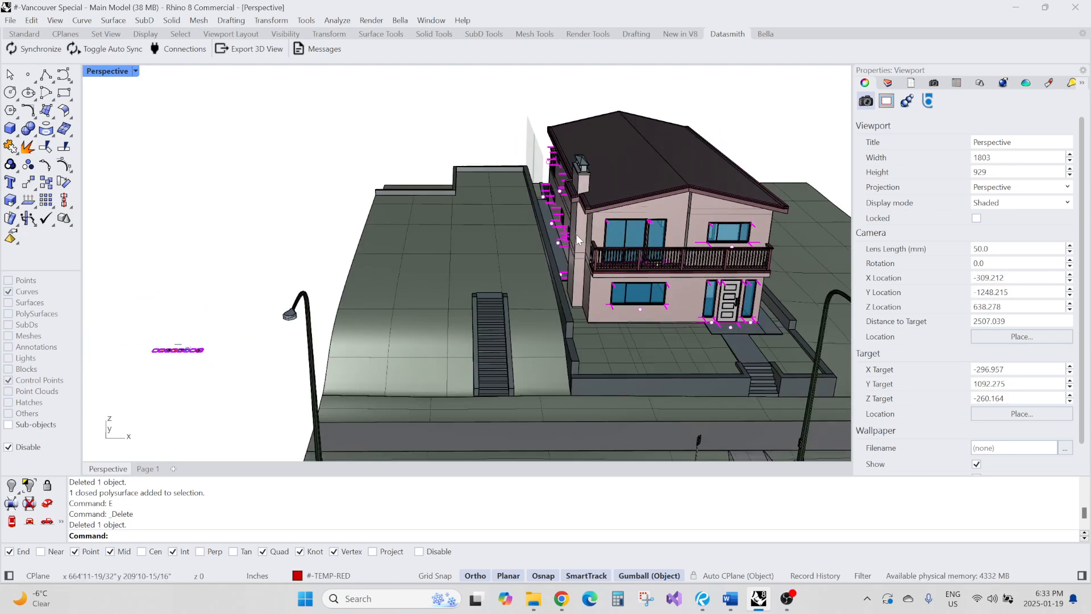
right_drag(602, 244, 578, 246)
scroll(577, 247, up, 6)
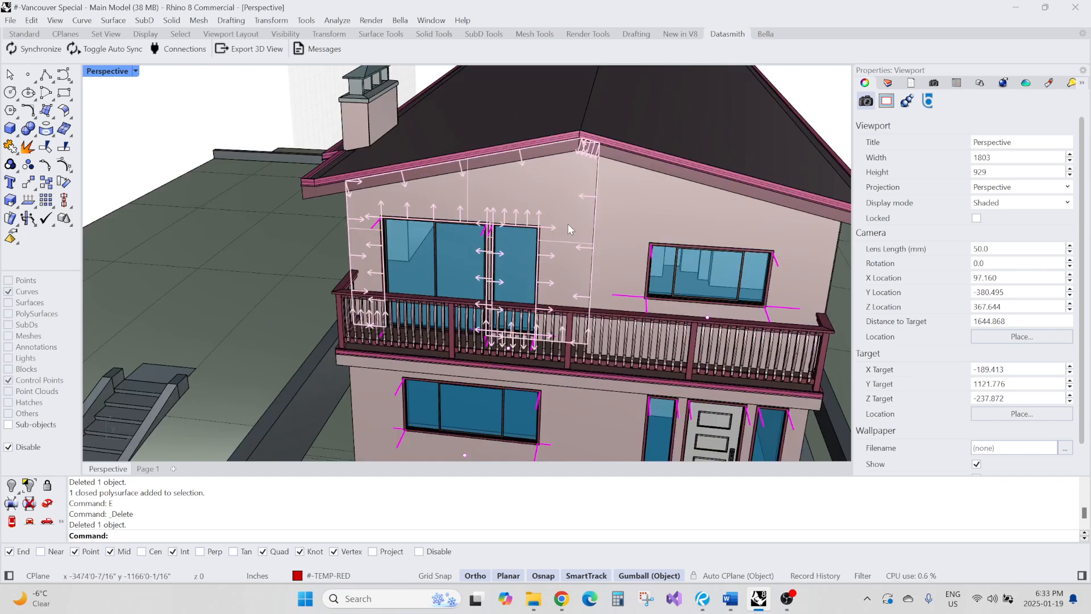
Select the two gable wall pieces around the balcony windows and move them out of the house beside the wall projections
click(567, 223)
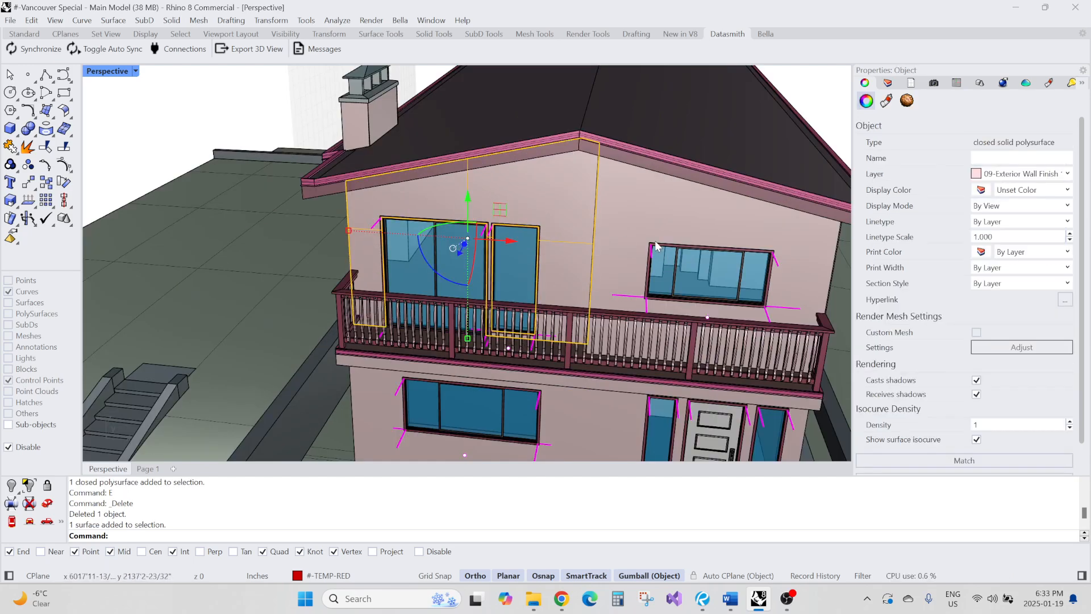
shift+click(633, 194)
scroll(632, 196, down, 9)
right_drag(632, 197, 610, 328)
scroll(648, 200, down, 6)
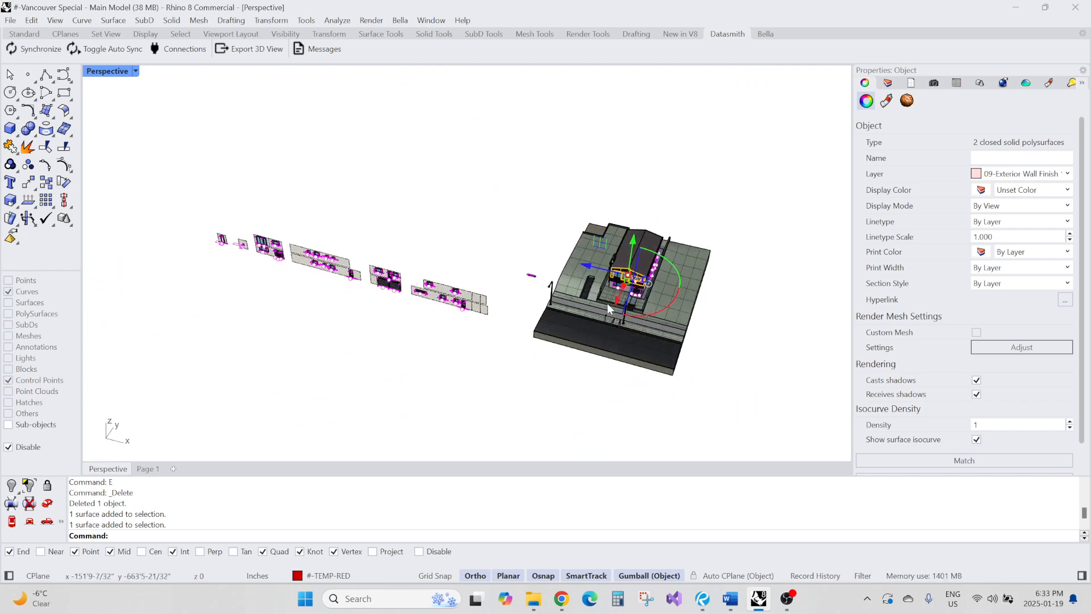
right_drag(625, 290, 615, 328)
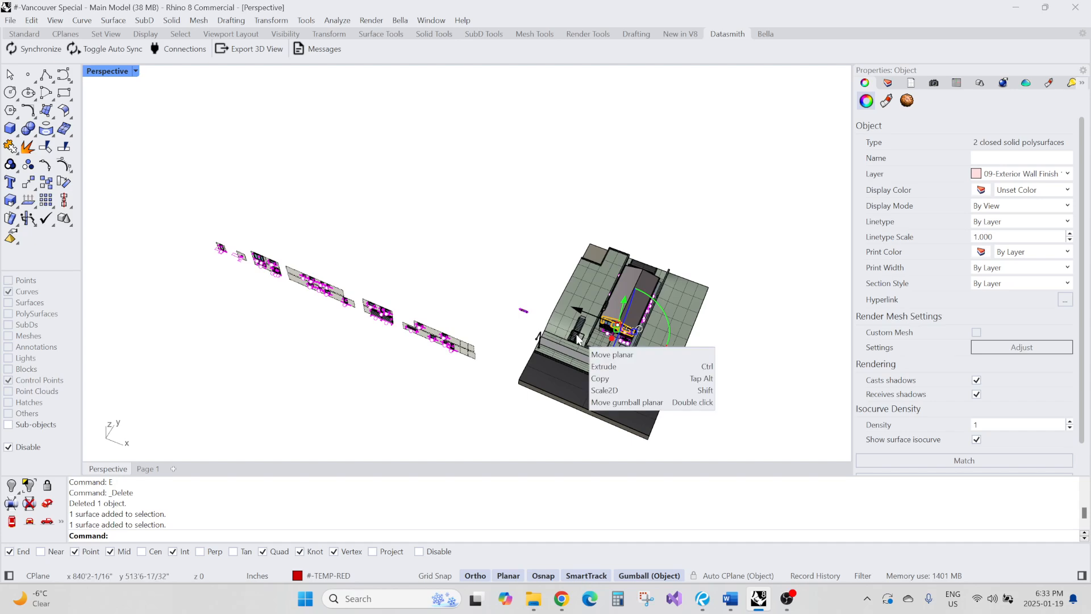
drag(577, 339, 407, 366)
right_drag(432, 379, 476, 328)
scroll(478, 246, up, 12)
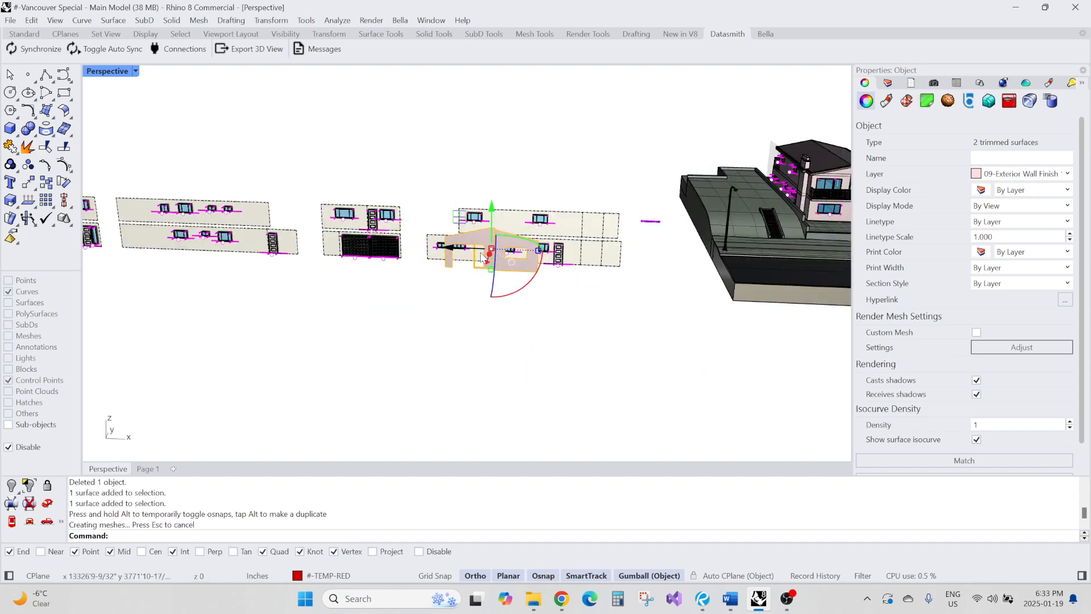
scroll(525, 239, up, 4)
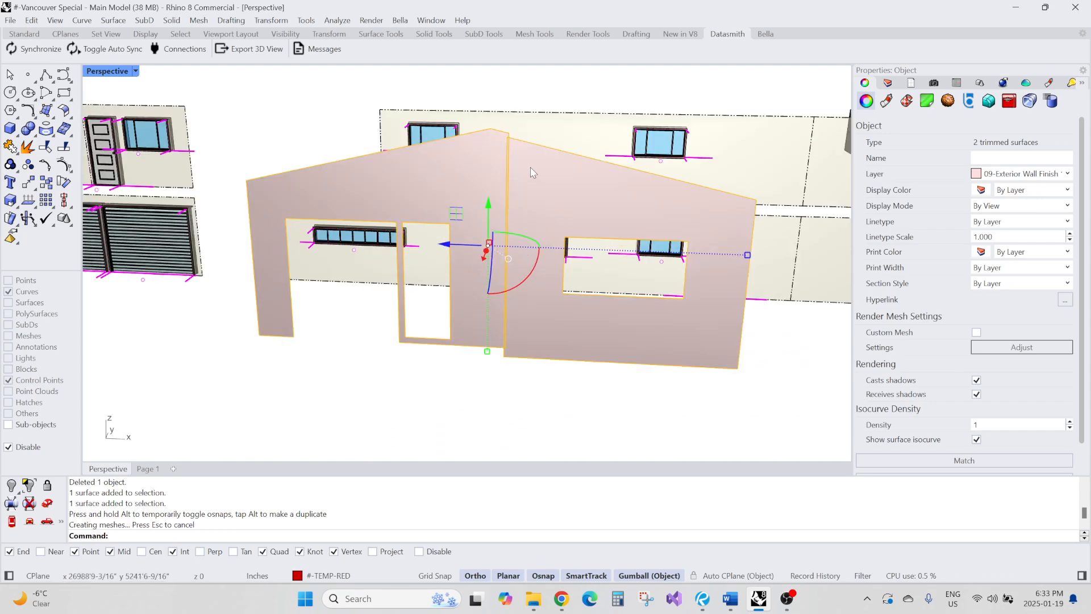
scroll(528, 174, down, 6)
right_drag(528, 179, 513, 205)
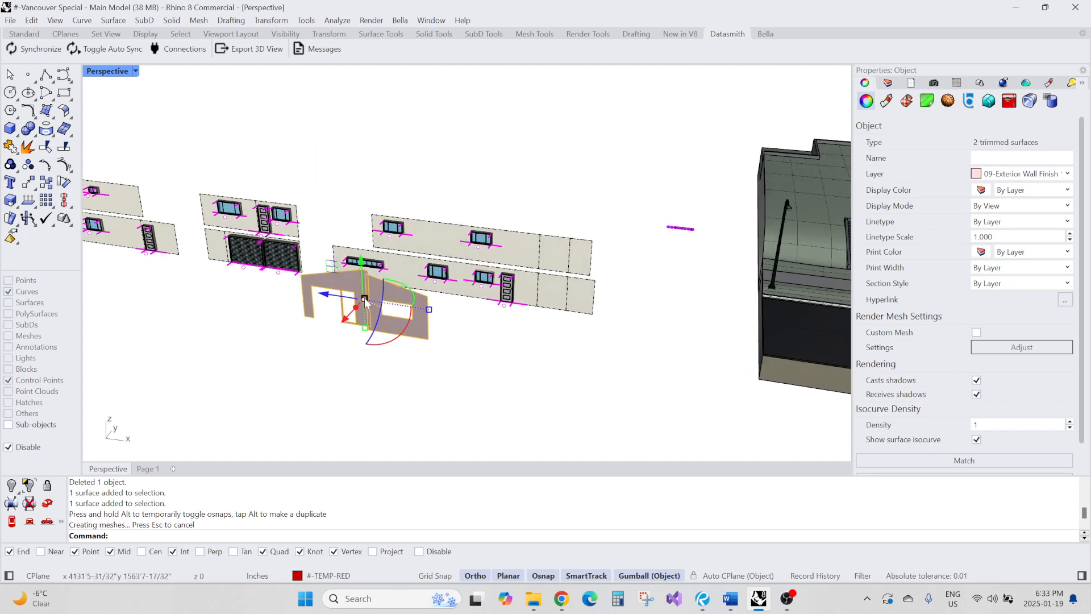
scroll(365, 301, up, 5)
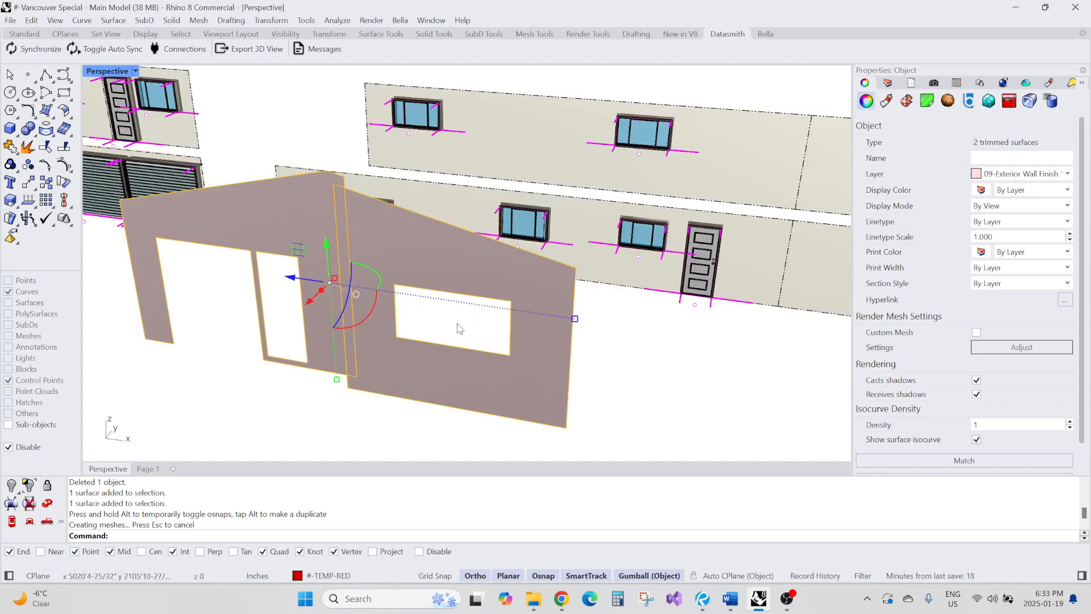
scroll(554, 284, down, 3)
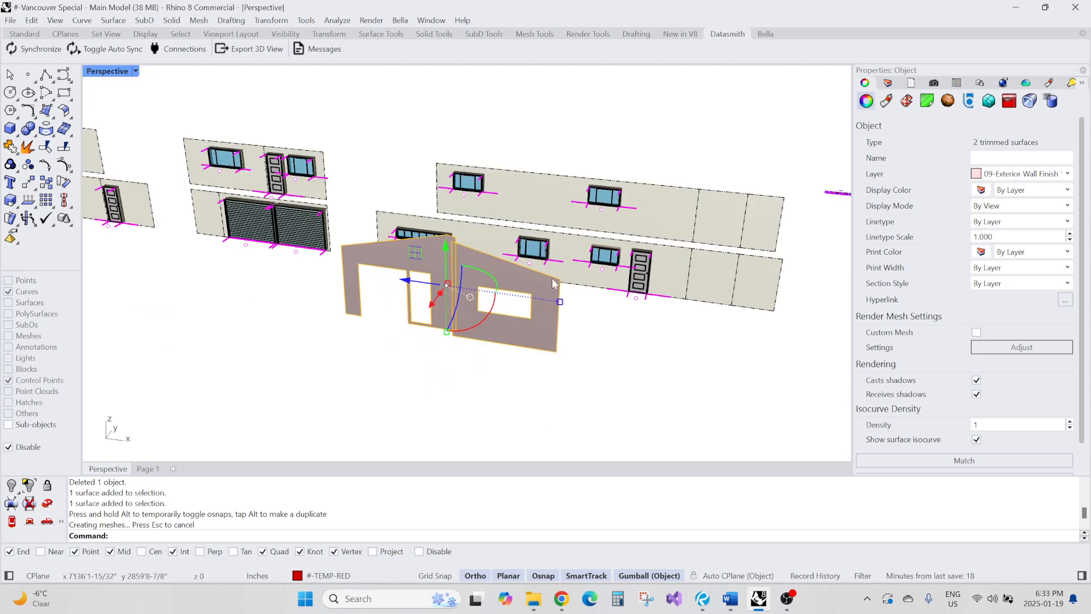
click(511, 375)
right_drag(509, 371, 571, 290)
shift+right_drag(498, 283, 578, 297)
scroll(511, 282, down, 6)
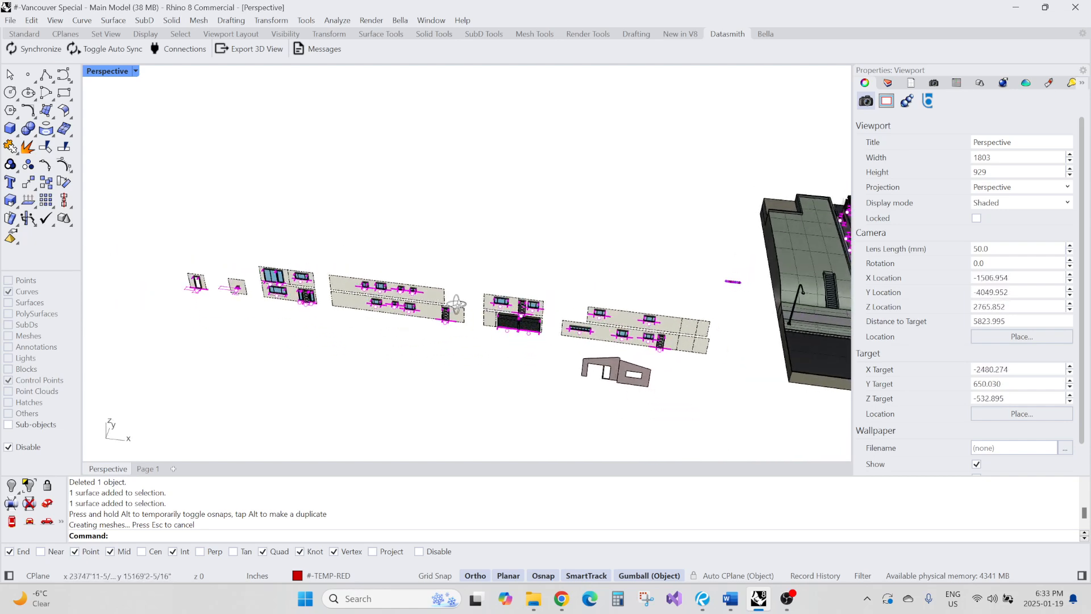
Select the window blocks on the long wall projection and orbit around the model to inspect them
scroll(377, 254, up, 5)
drag(280, 232, 595, 447)
scroll(400, 267, down, 7)
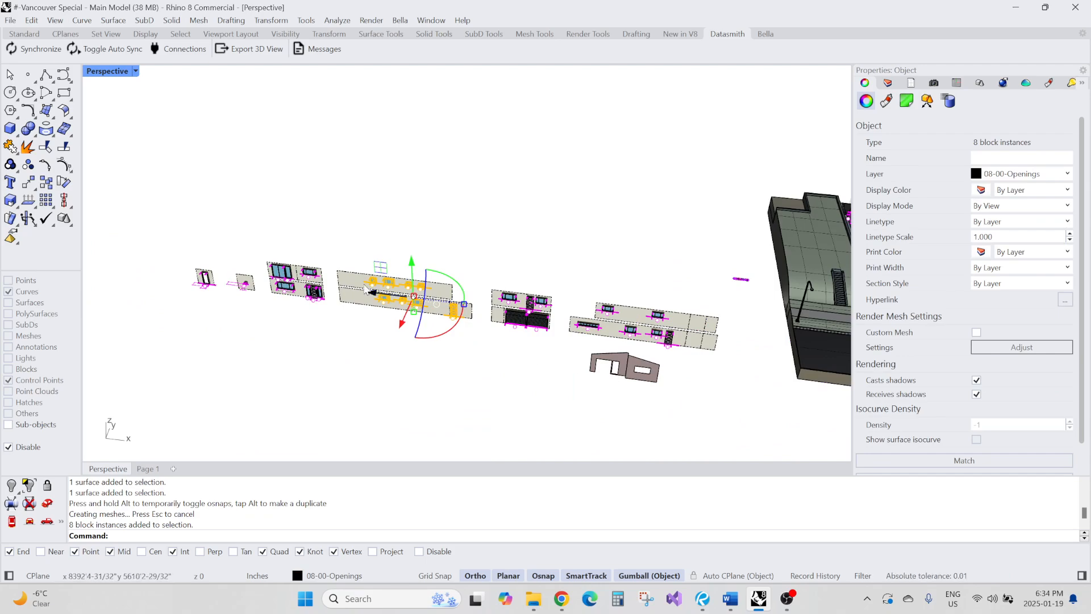
scroll(392, 284, up, 8)
scroll(364, 290, down, 4)
scroll(349, 278, down, 8)
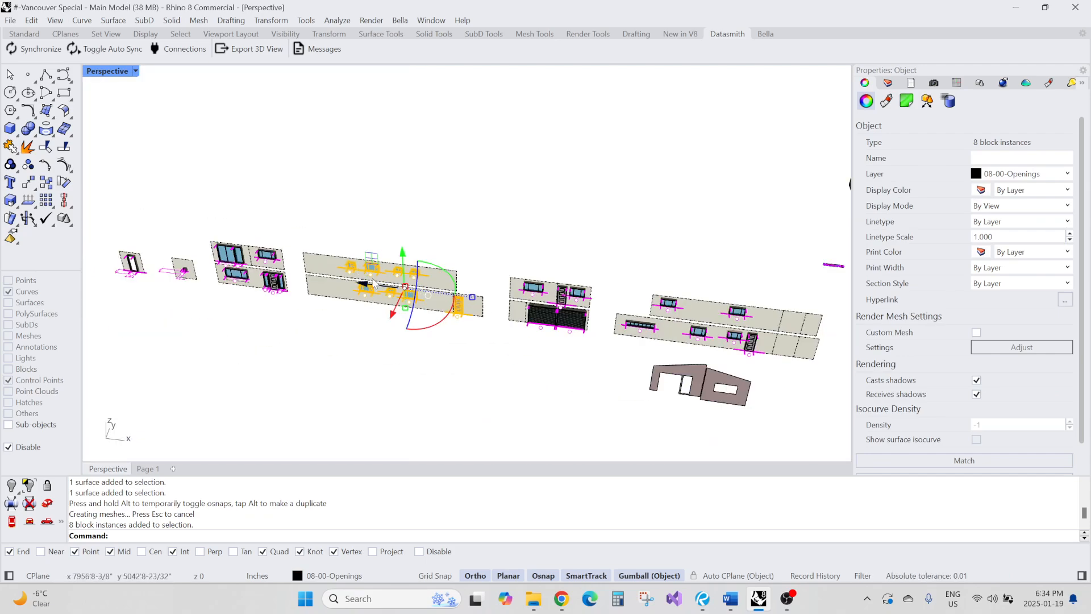
right_drag(349, 279, 344, 288)
scroll(325, 236, up, 4)
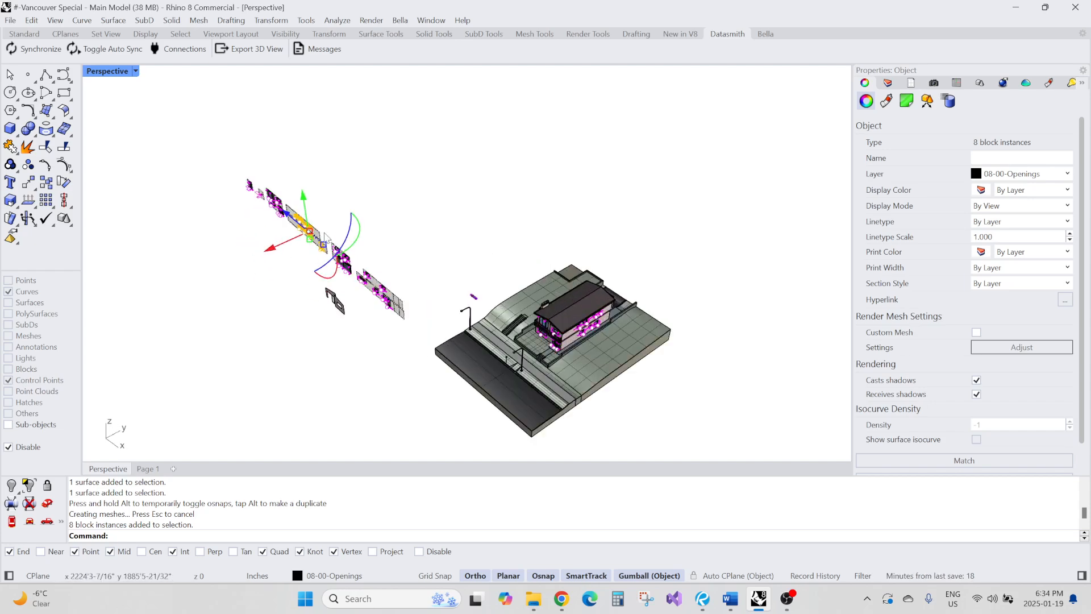
right_drag(346, 244, 250, 170)
scroll(440, 335, up, 10)
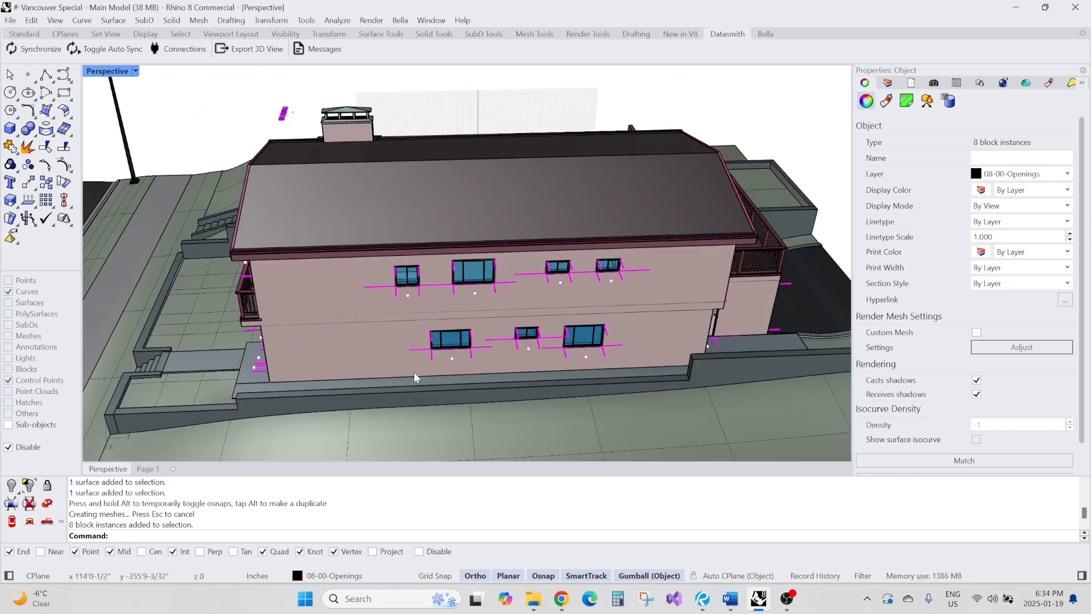
scroll(414, 372, up, 6)
scroll(492, 327, down, 15)
right_drag(316, 288, 432, 307)
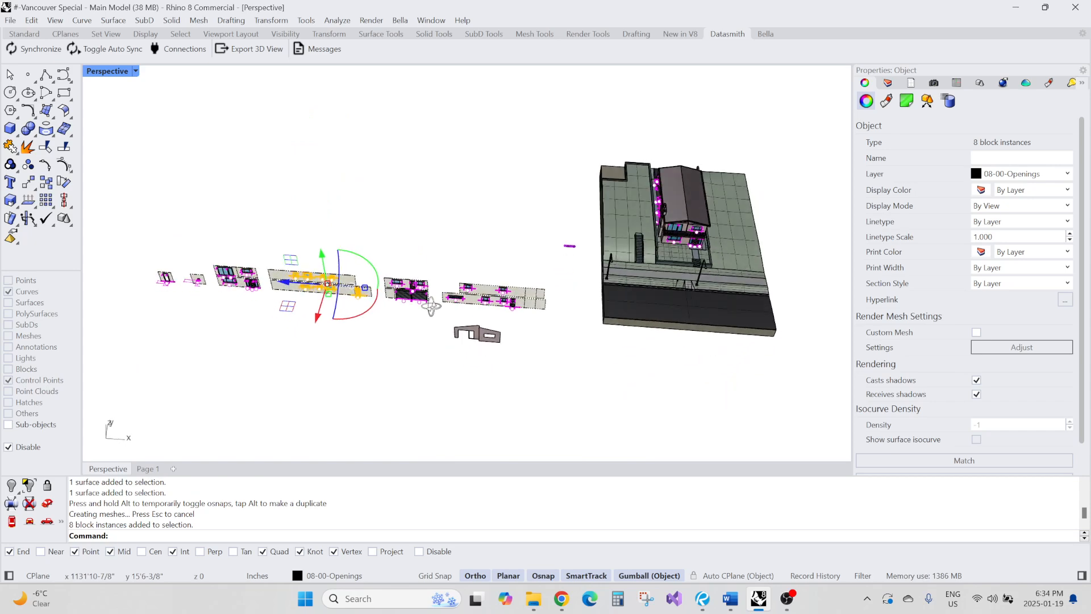
scroll(335, 310, up, 5)
click(344, 315)
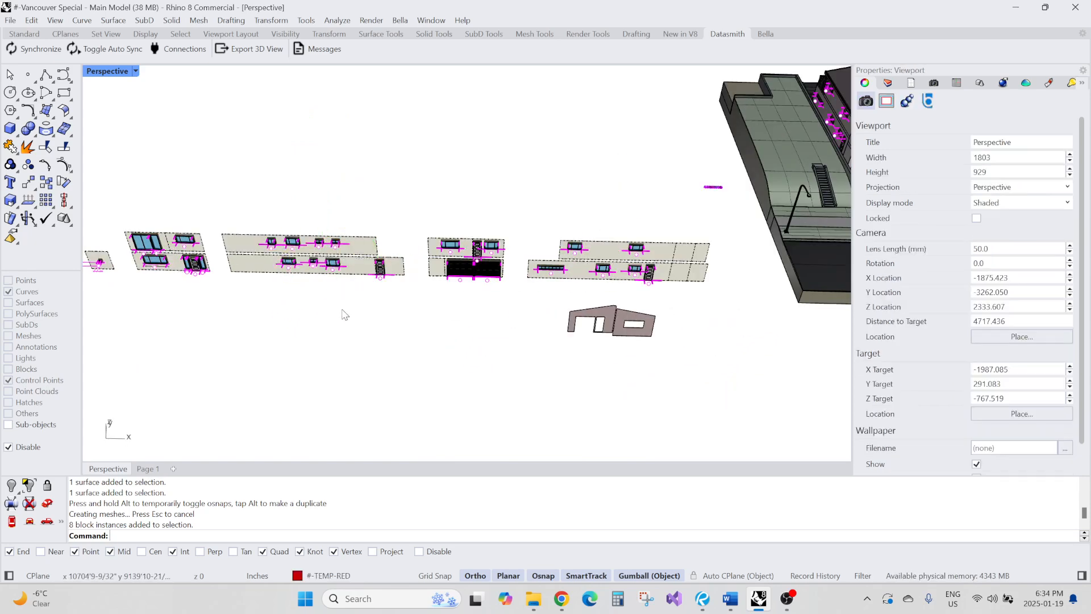
Zoom and pan across the wall projection layouts to examine the placed windows
scroll(343, 268, up, 4)
shift+right_drag(256, 247, 350, 276)
scroll(302, 213, up, 3)
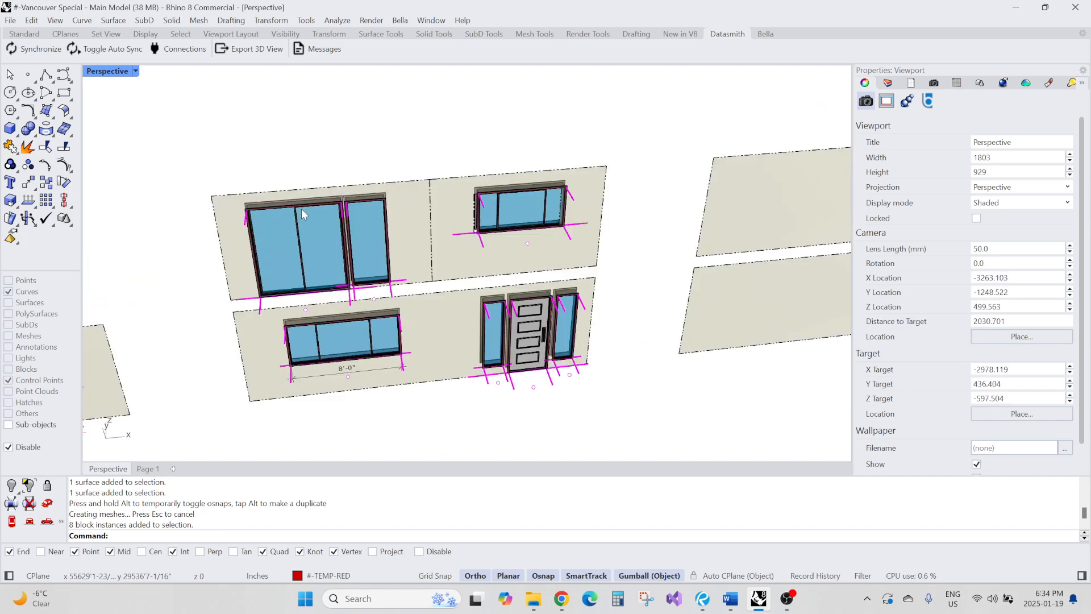
scroll(477, 218, down, 6)
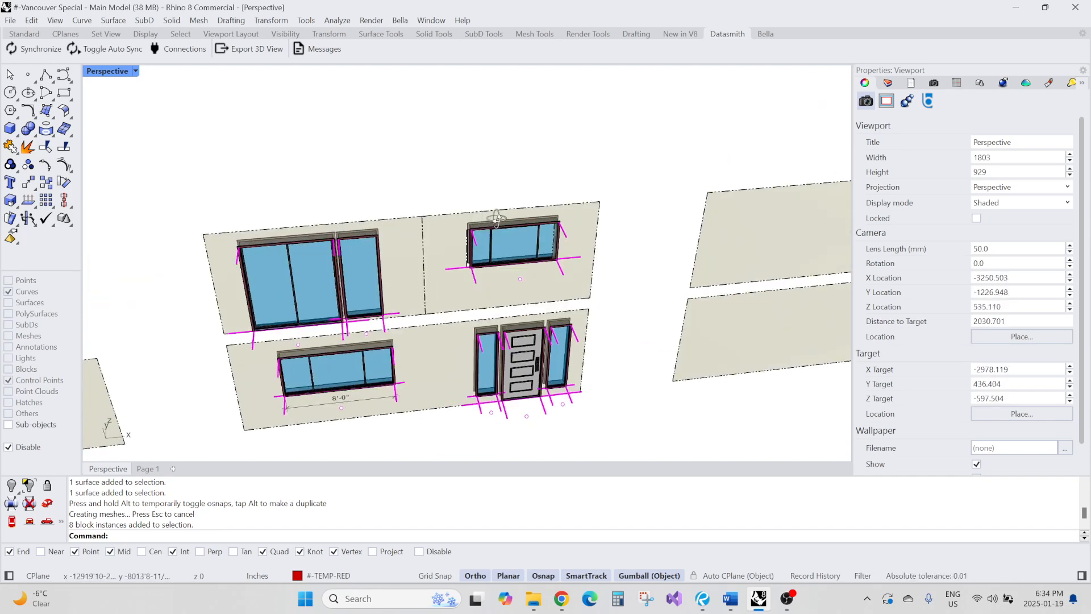
scroll(390, 214, down, 4)
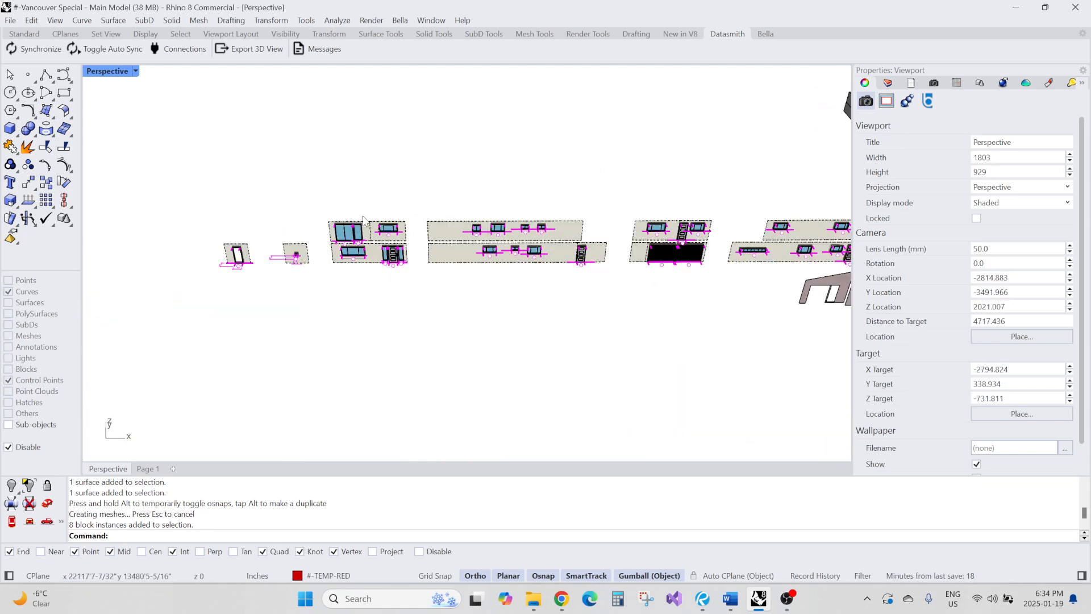
scroll(678, 228, up, 10)
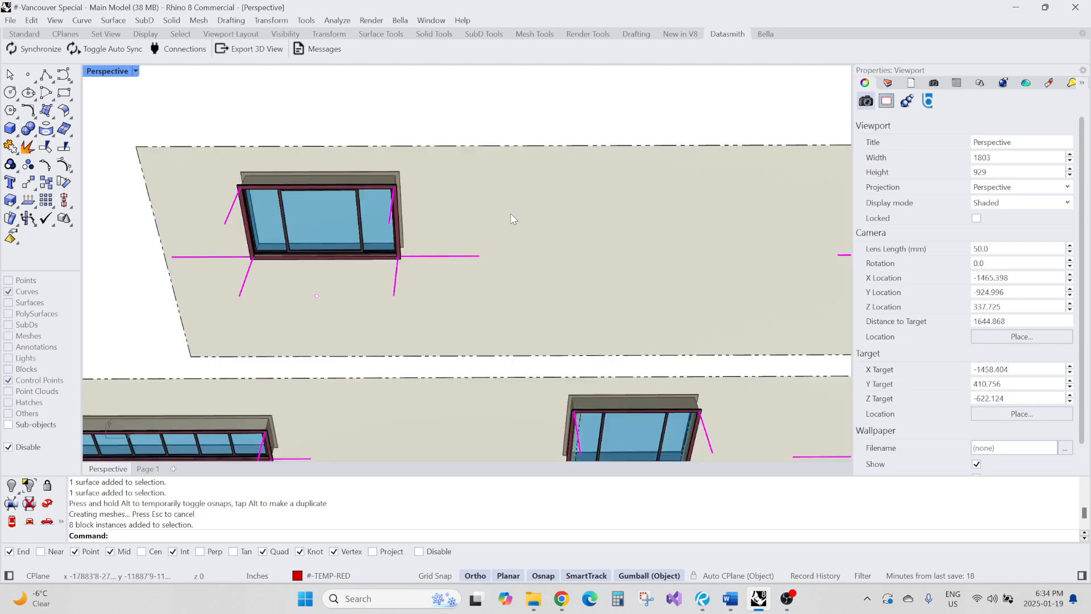
scroll(510, 213, down, 3)
click(415, 221)
key(Escape)
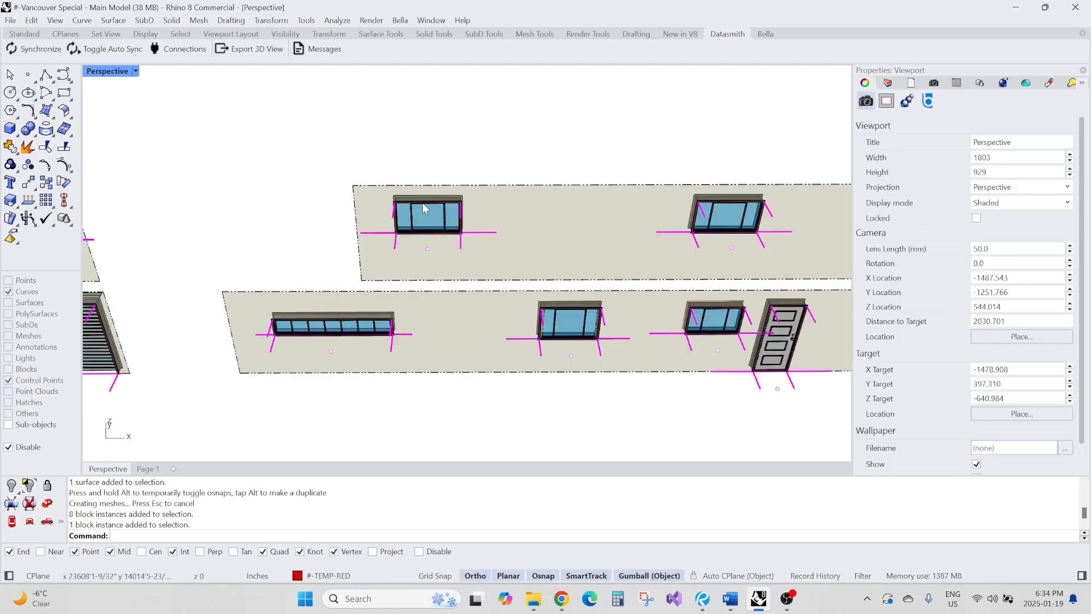
Delete both moved gable wall pieces
scroll(444, 194, down, 4)
click(505, 318)
text(e)
key(Return)
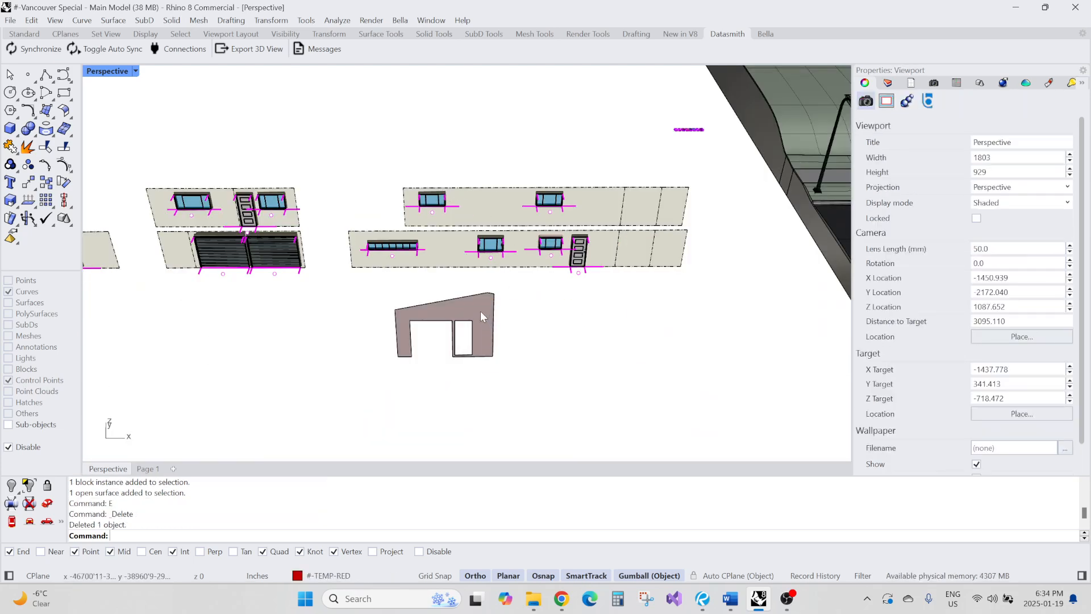
click(481, 314)
text(e)
key(Return)
Delete the empty Layer 01 from the layer list
scroll(497, 312, down, 2)
scroll(536, 294, up, 8)
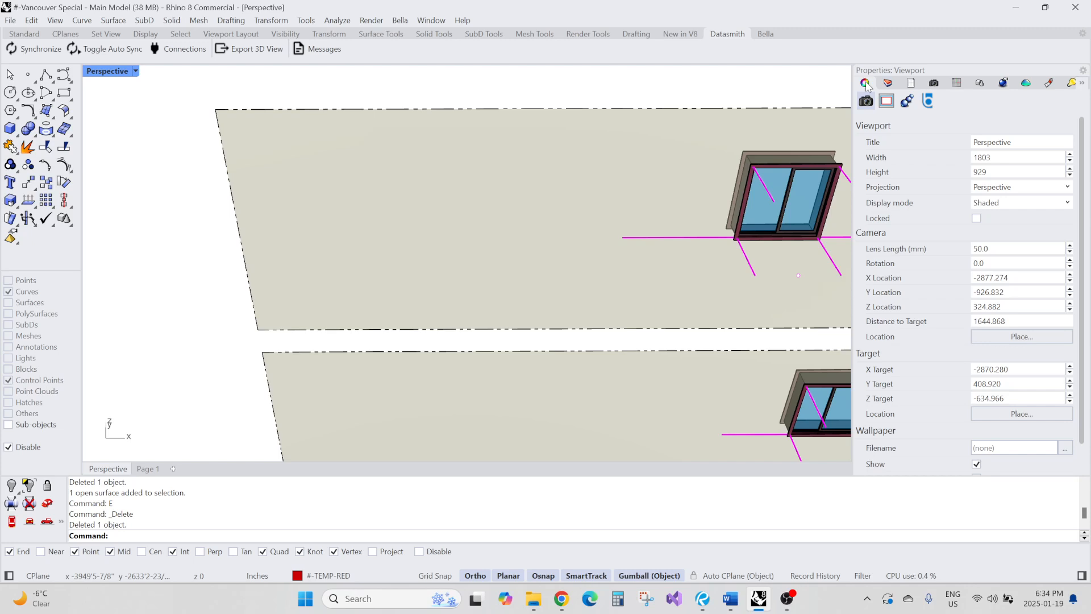
click(888, 84)
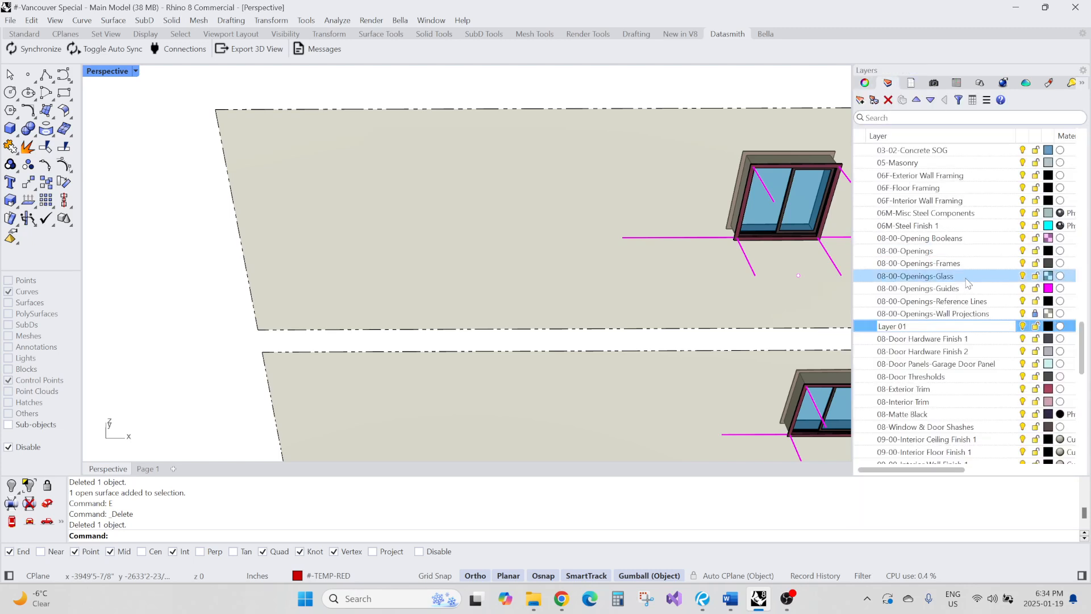
click(931, 326)
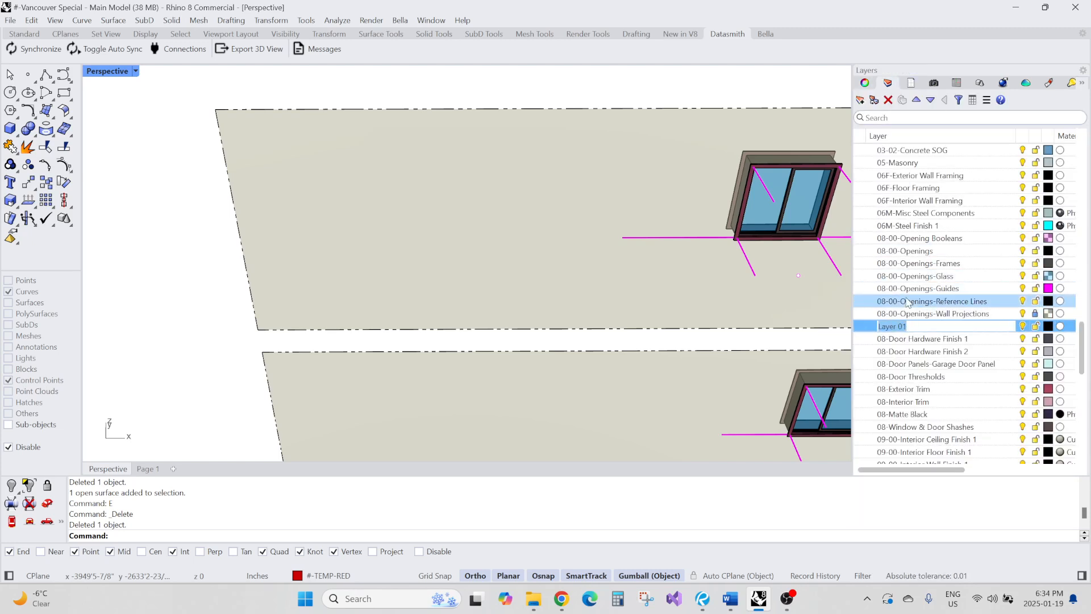
click(888, 103)
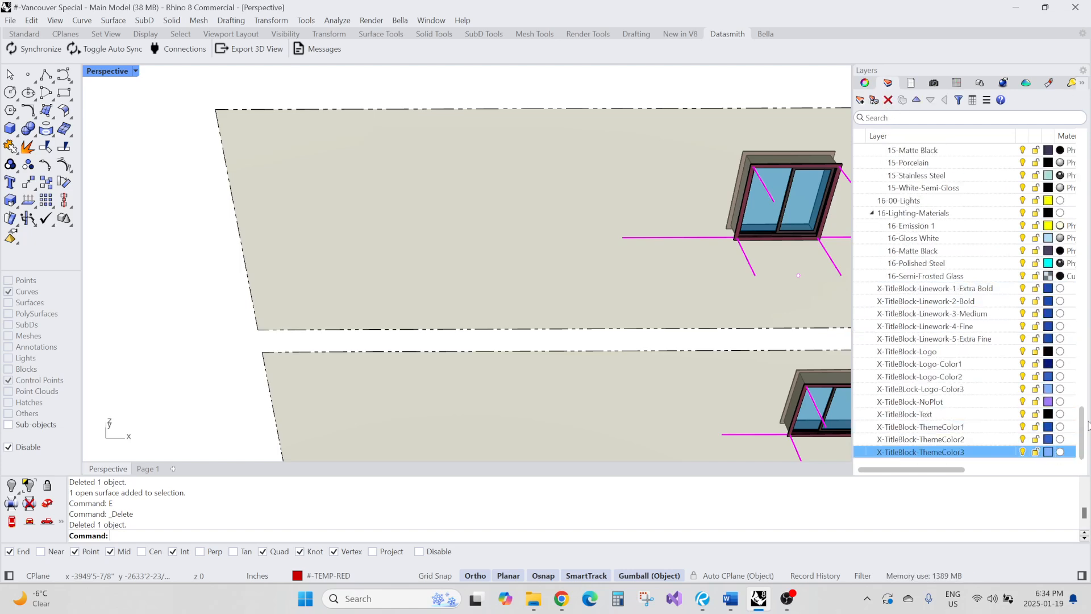
click(945, 314)
scroll(945, 317, up, 20)
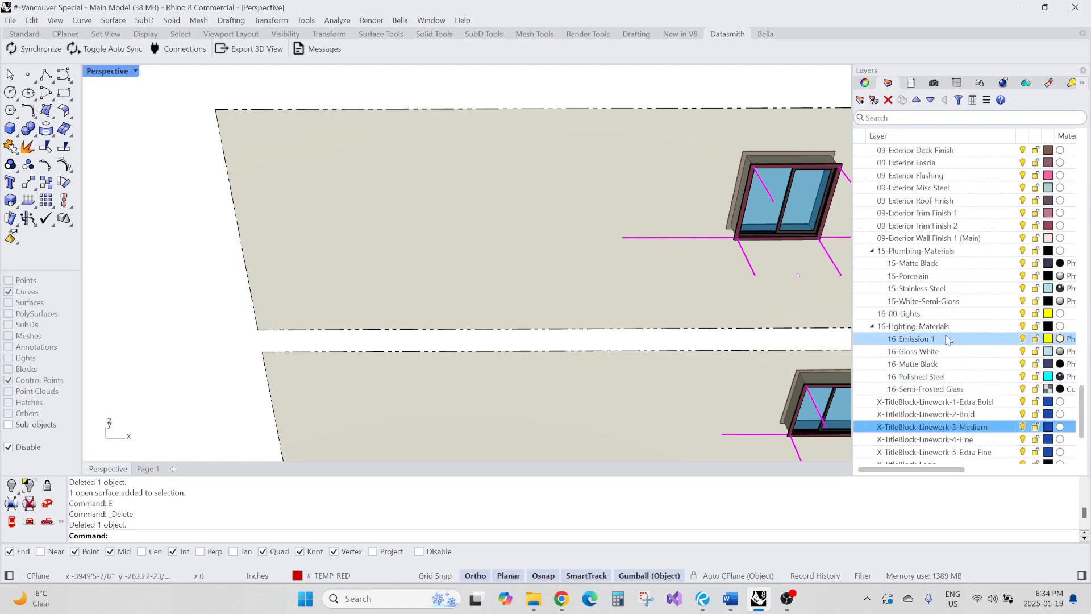
scroll(947, 330, up, 3)
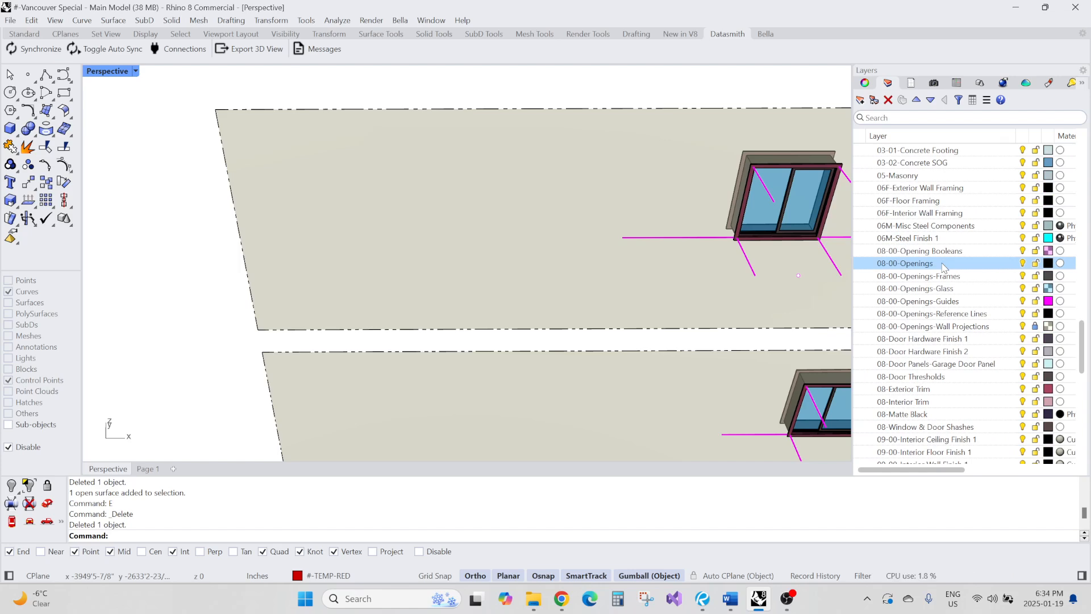
Select the upper wall projection surface and zoom to its window
click(1003, 326)
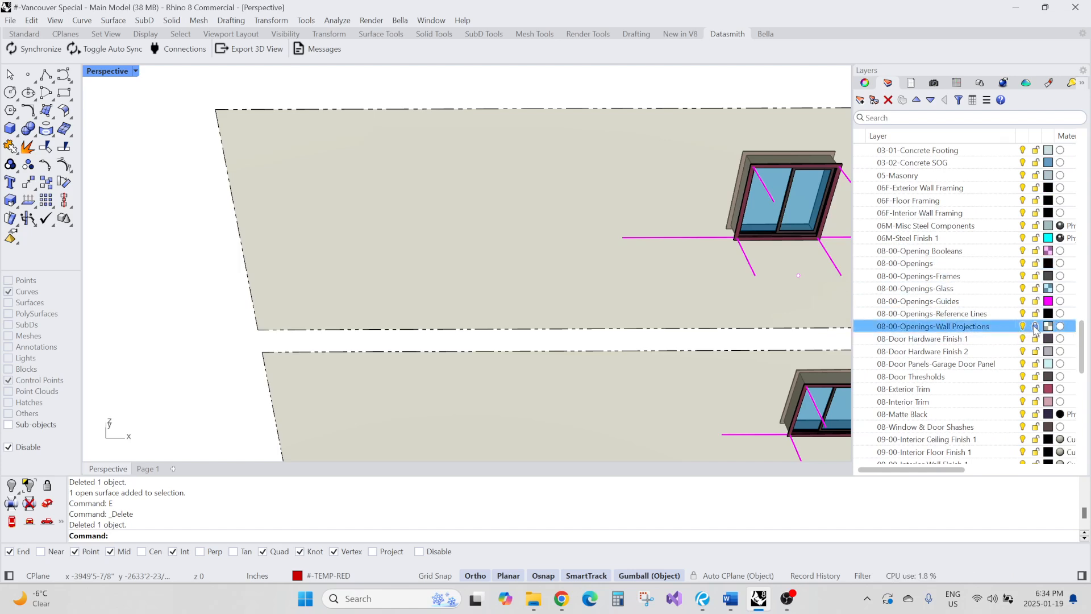
click(549, 232)
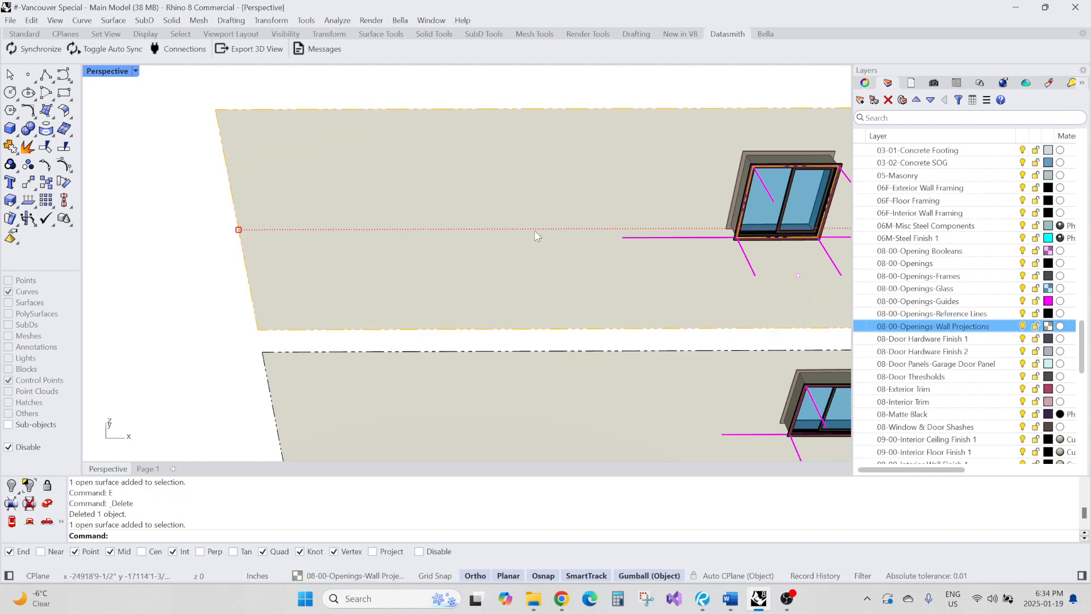
scroll(534, 231, down, 8)
mouse_move(519, 226)
right_down()
mouse_move(552, 219)
mouse_move(538, 229)
right_up()
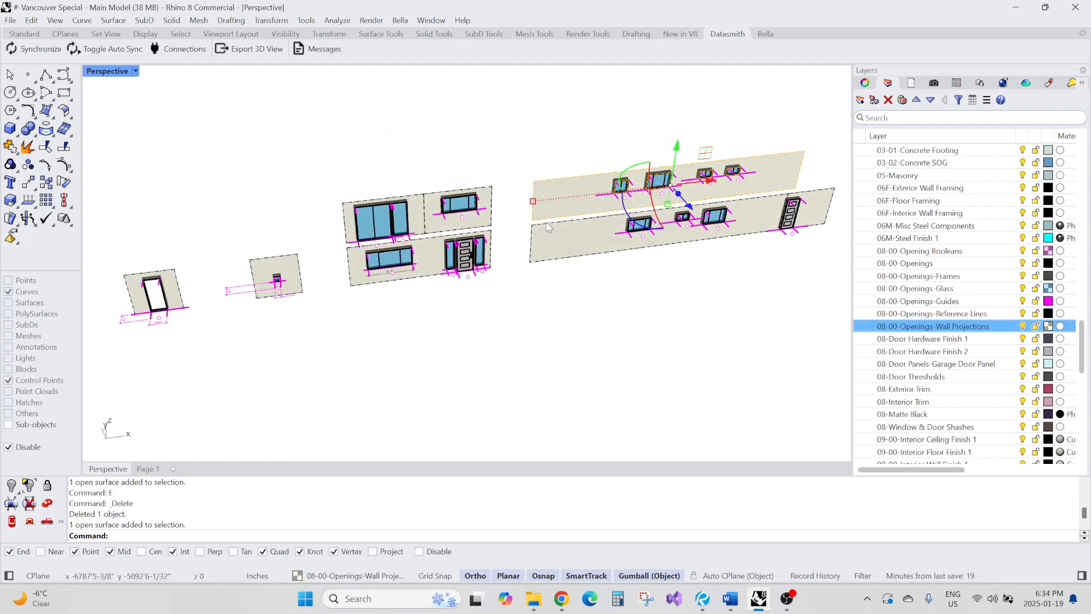
text(zs)
key(Return)
scroll(451, 227, up, 6)
scroll(422, 278, down, 3)
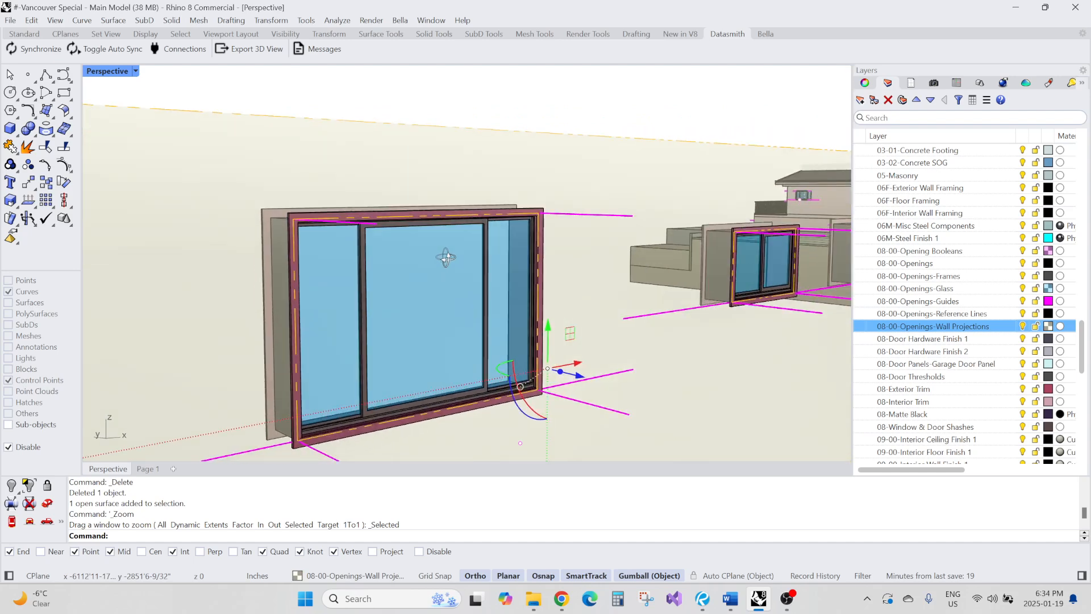
key(Escape)
Zoom in closely on the window frame and head to examine how it sits in the wall
scroll(435, 265, down, 1)
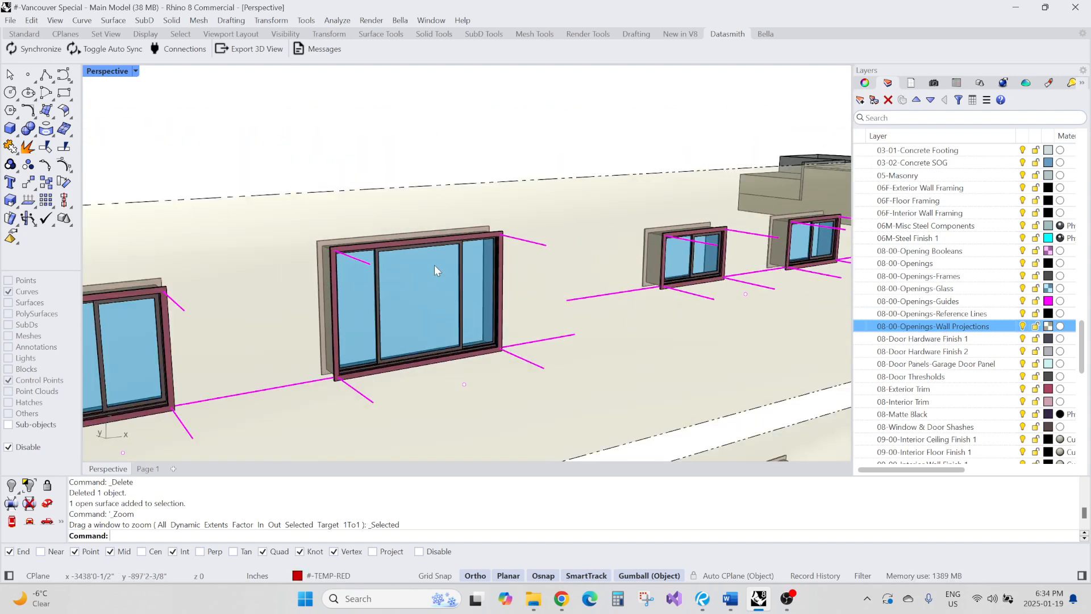
scroll(398, 244, up, 5)
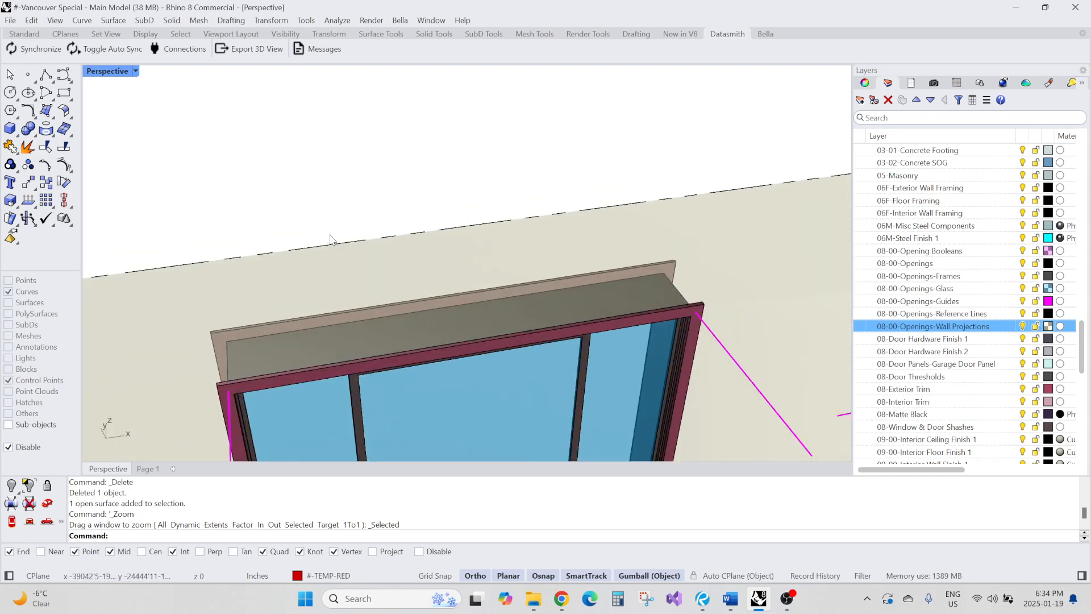
scroll(332, 239, down, 5)
right_drag(327, 270, 529, 281)
scroll(616, 278, up, 4)
right_drag(653, 280, 565, 288)
scroll(690, 281, up, 3)
scroll(673, 279, down, 3)
scroll(565, 288, up, 6)
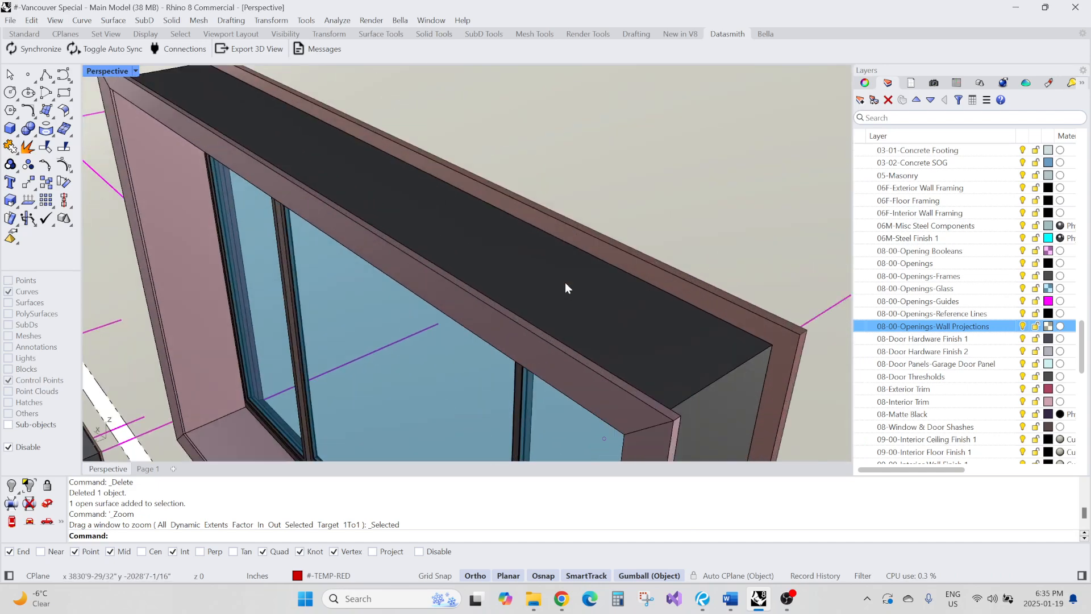
scroll(565, 282, down, 4)
scroll(557, 287, up, 2)
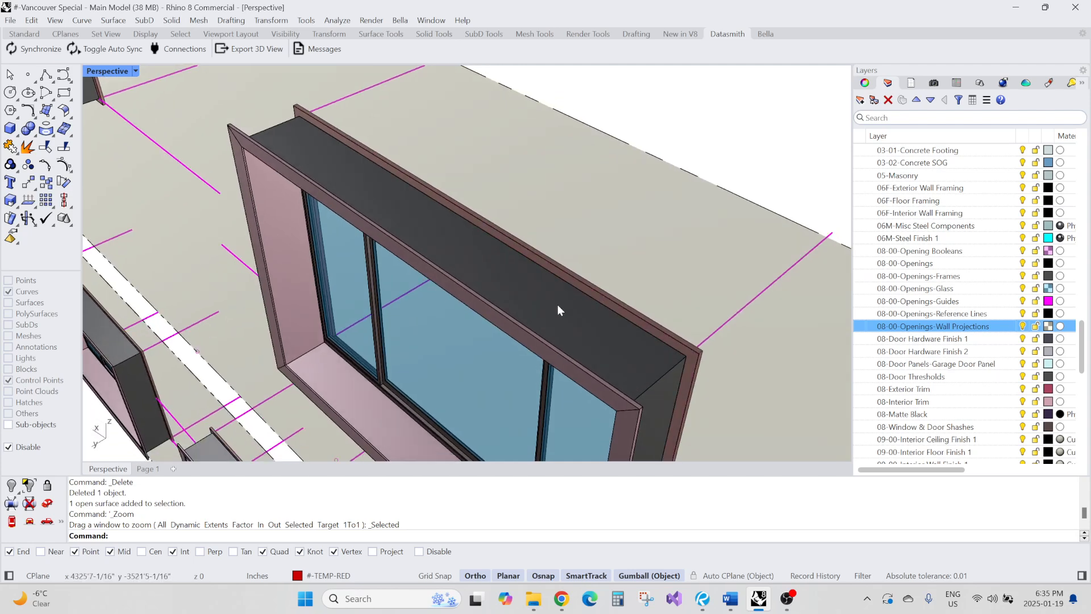
Zoom and pan around the large upper window to inspect how its frame and head project from the wall
scroll(557, 304, down, 3)
right_drag(556, 313, 584, 272)
scroll(578, 274, up, 3)
scroll(577, 274, down, 5)
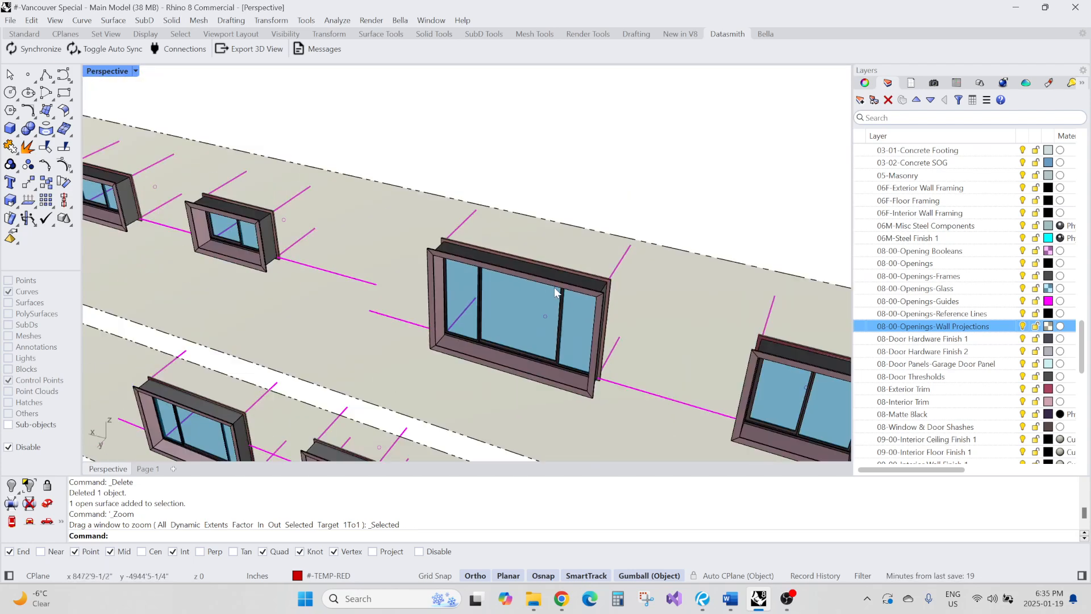
scroll(554, 288, up, 8)
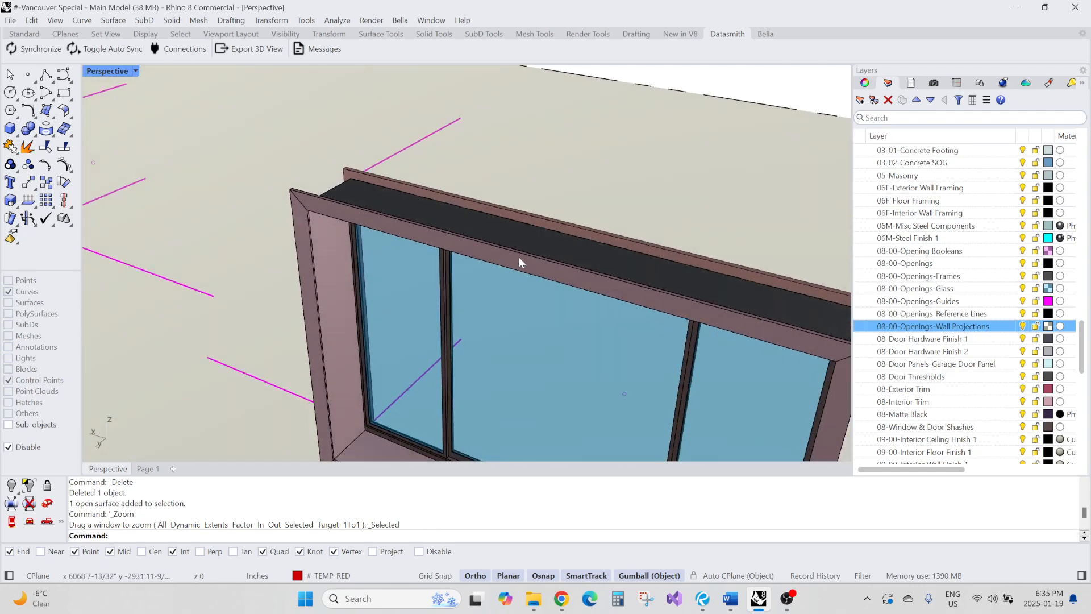
scroll(519, 258, up, 5)
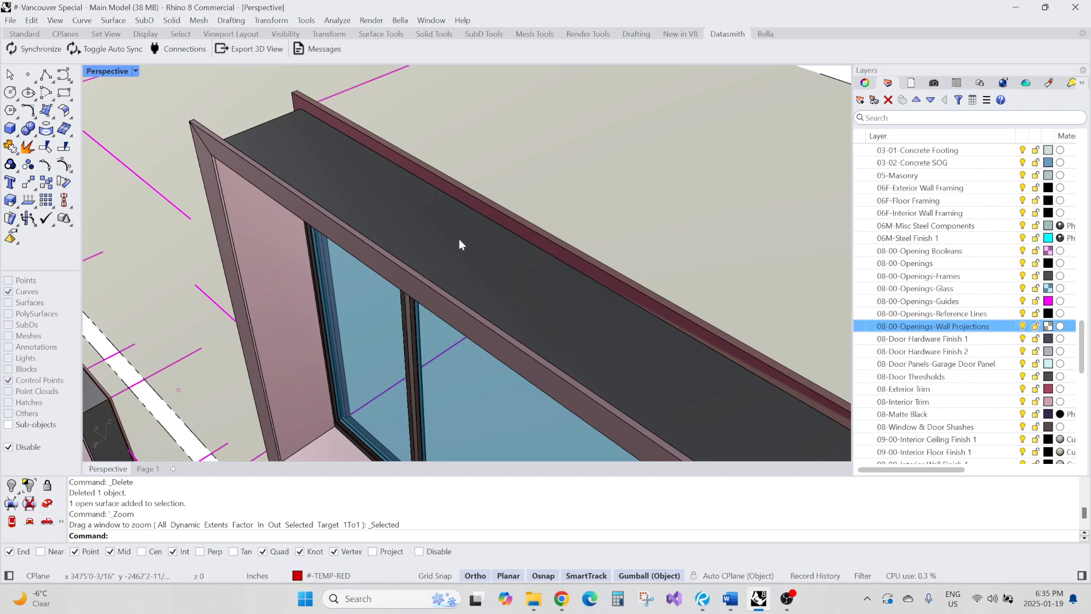
scroll(459, 238, down, 6)
scroll(367, 189, up, 5)
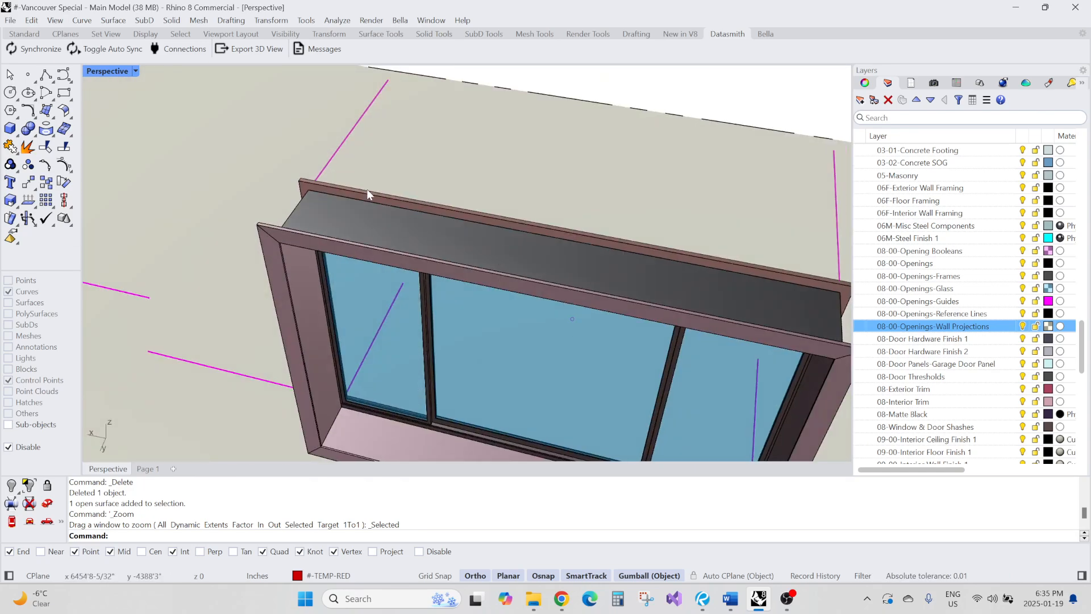
scroll(299, 195, up, 4)
click(321, 213)
key(Escape)
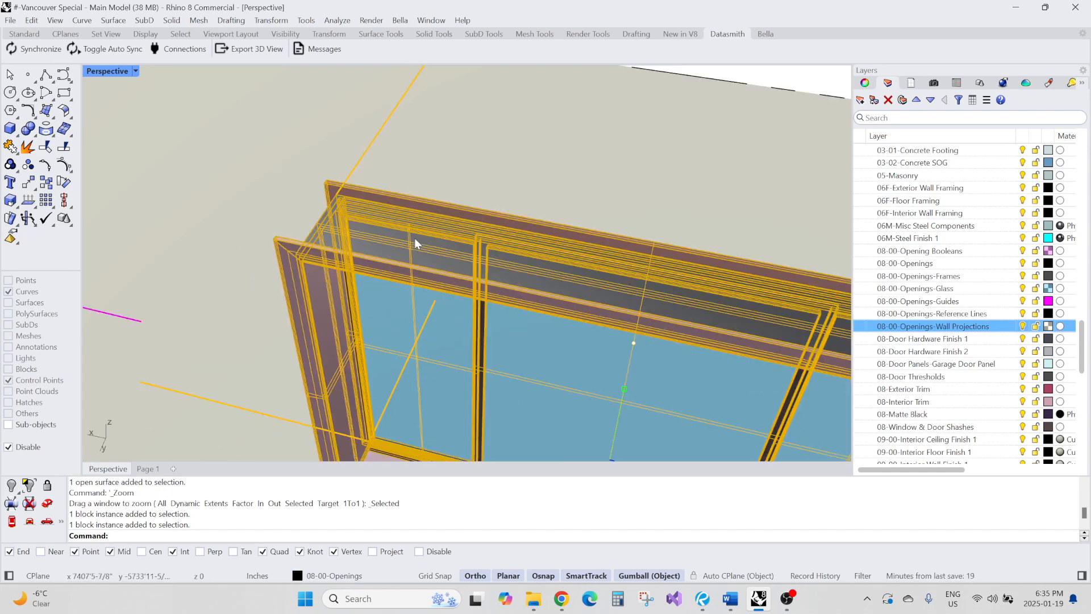
Open the #-08-WINDOW-4630 block for in-place editing, inspect its geometry, and close the editor
double_click(415, 238)
click(405, 236)
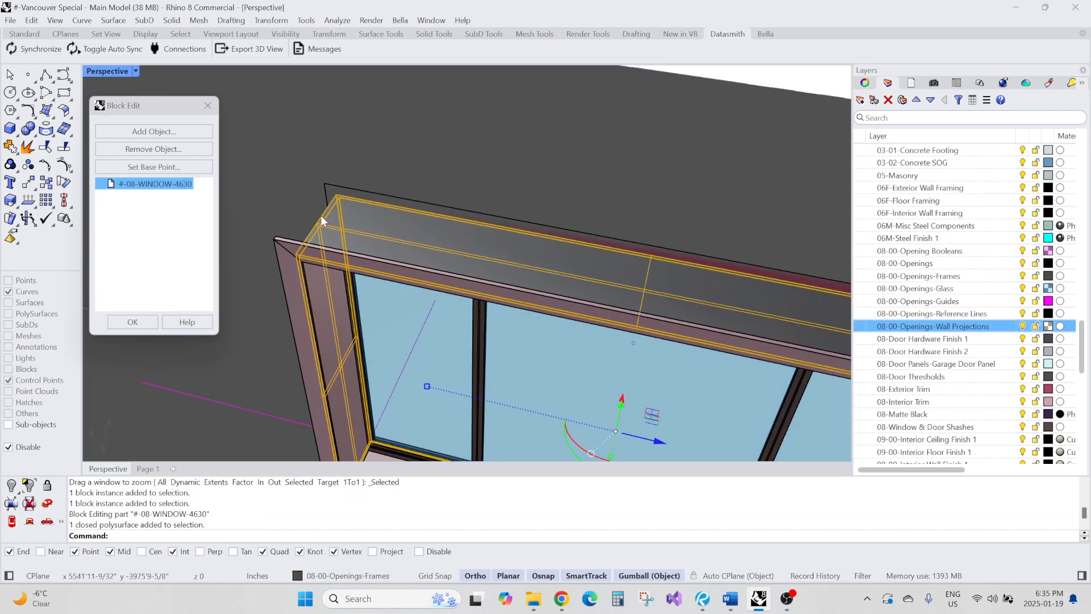
scroll(380, 220, down, 7)
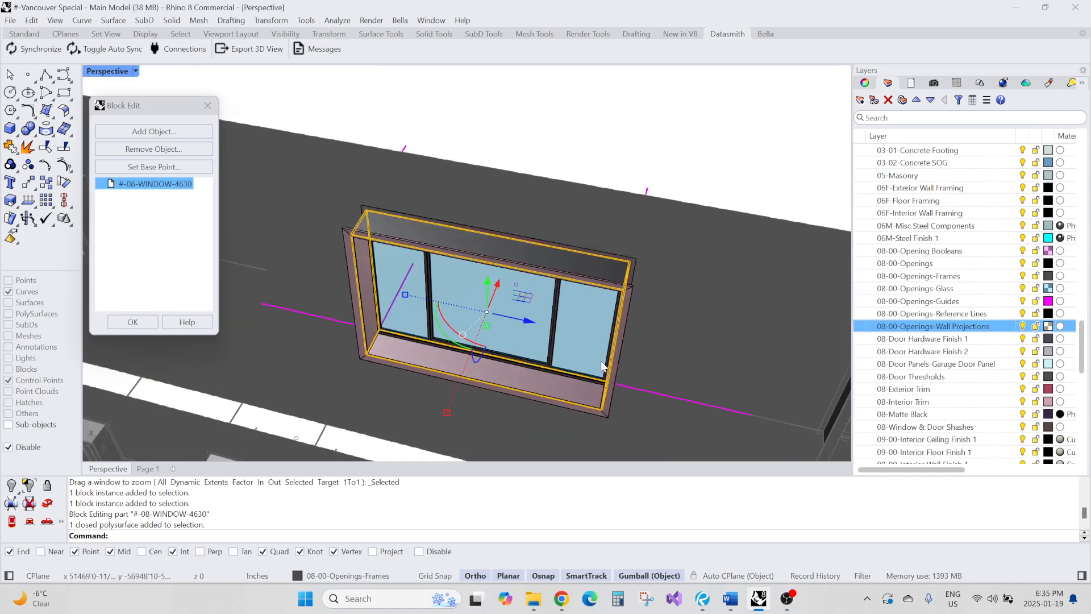
right_drag(594, 341, 625, 315)
scroll(363, 217, up, 6)
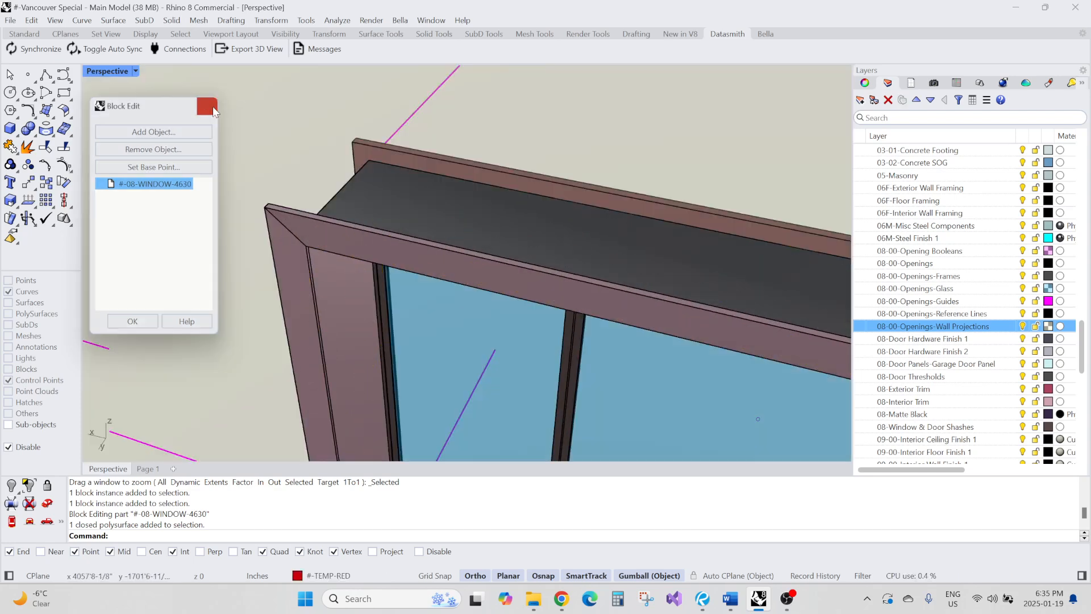
click(208, 106)
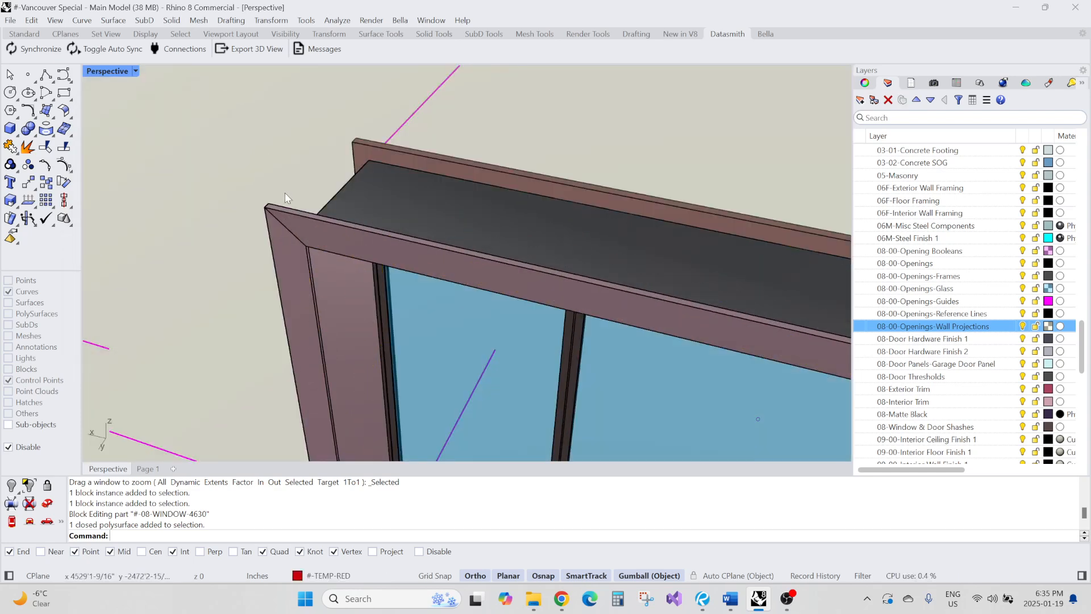
Measure the distance across the window's head from one frame corner to the other
right_drag(285, 192, 435, 190)
scroll(339, 203, up, 5)
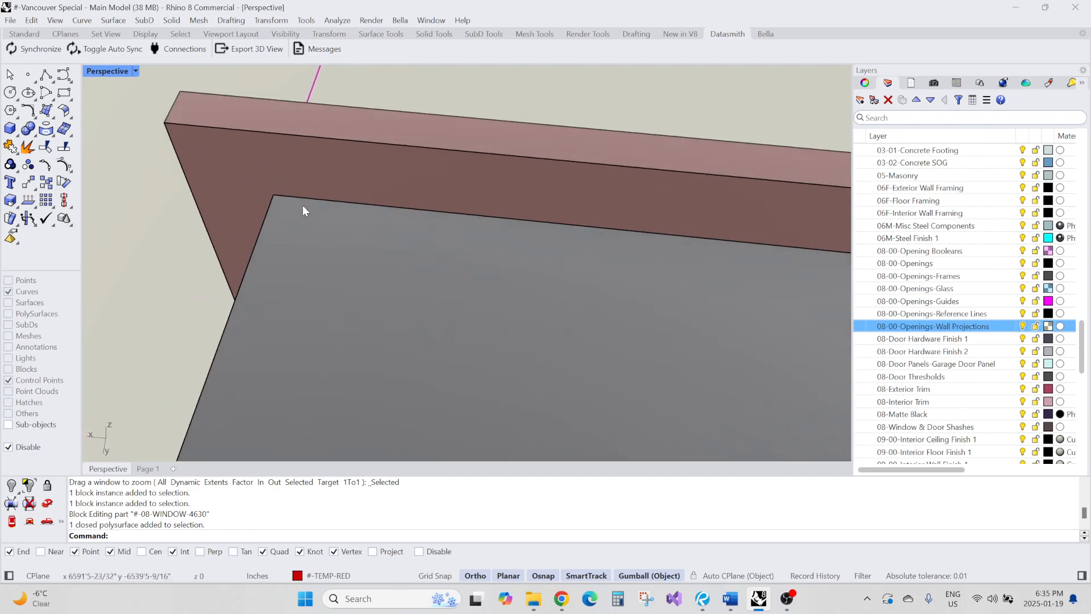
text(D)
key(Return)
click(274, 195)
scroll(273, 195, down, 6)
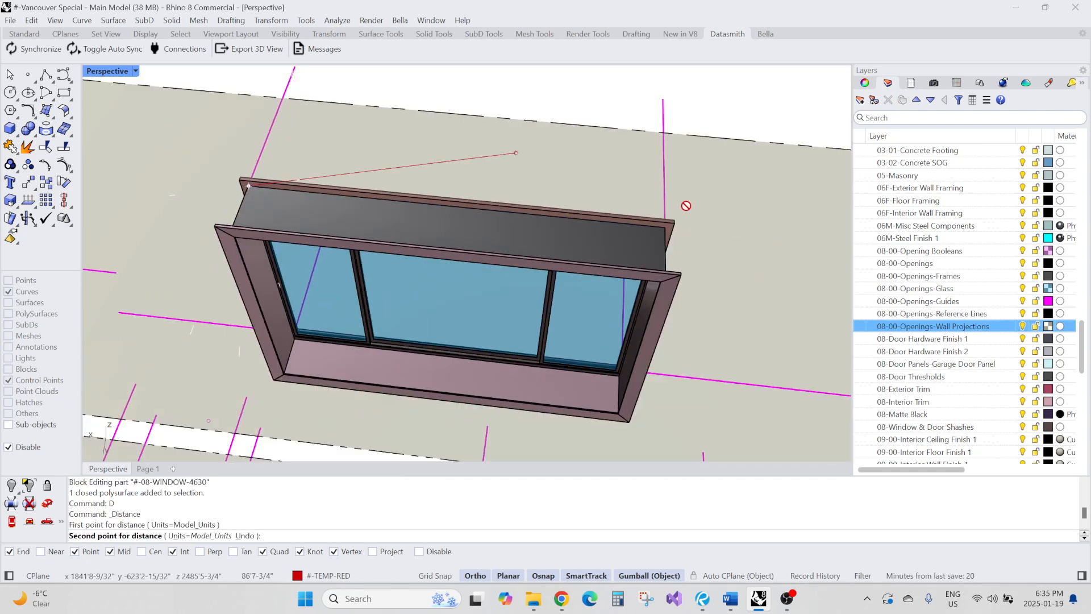
scroll(716, 215, up, 6)
click(646, 221)
scroll(581, 230, down, 5)
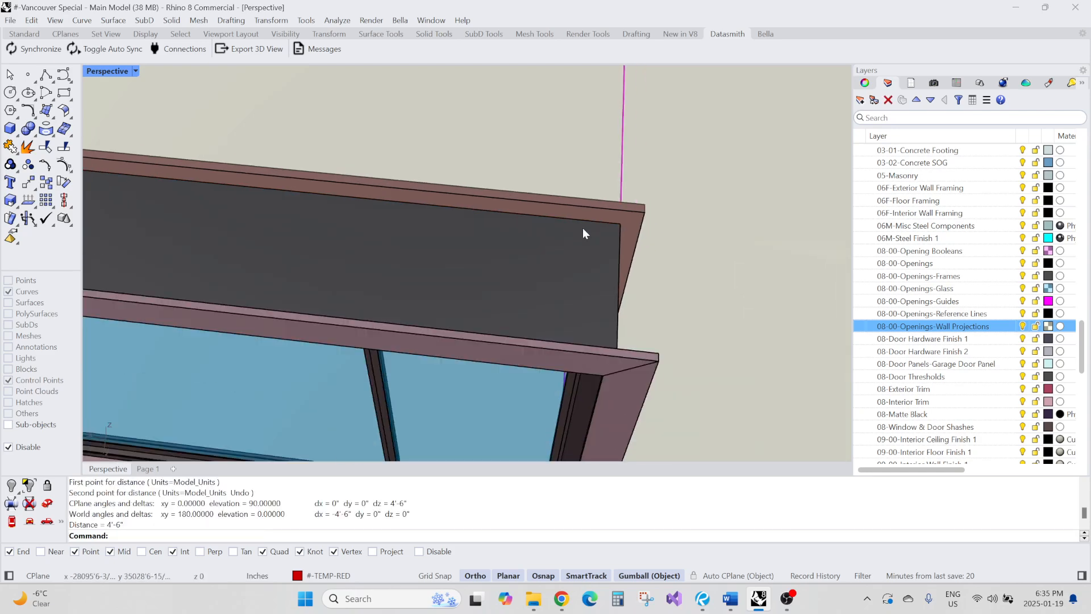
Reopen the window block for in-place editing, select its guide curves to inspect them, and close the editor
scroll(585, 267, up, 4)
scroll(584, 267, down, 4)
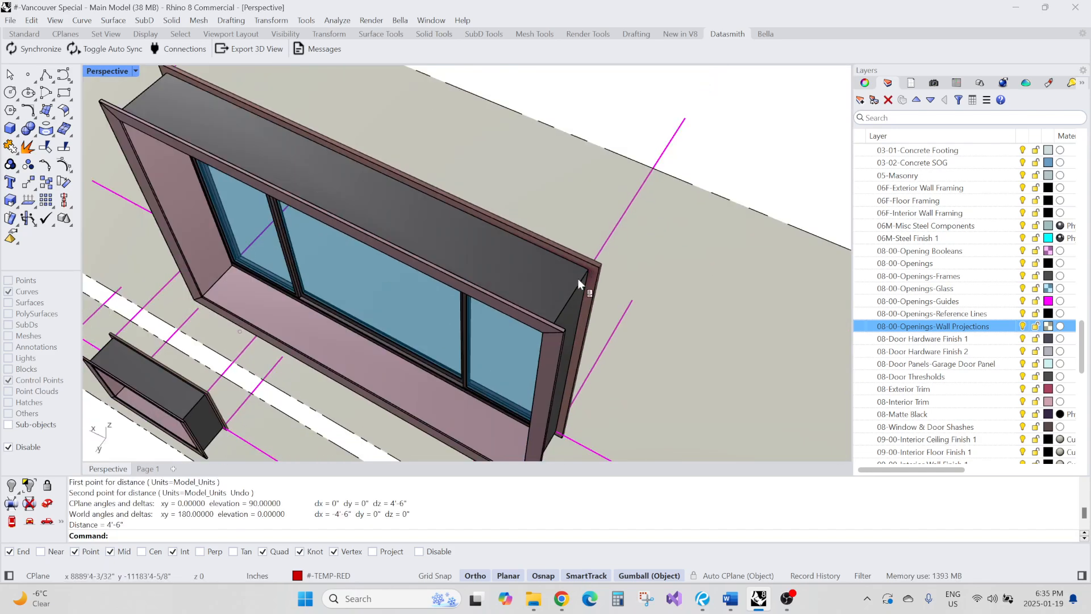
right_drag(578, 278, 485, 265)
scroll(578, 238, up, 3)
double_click(577, 237)
scroll(582, 247, down, 2)
scroll(549, 255, down, 5)
click(598, 241)
right_drag(591, 250, 555, 223)
scroll(557, 218, up, 6)
scroll(551, 230, down, 7)
right_drag(462, 223, 341, 267)
click(254, 303)
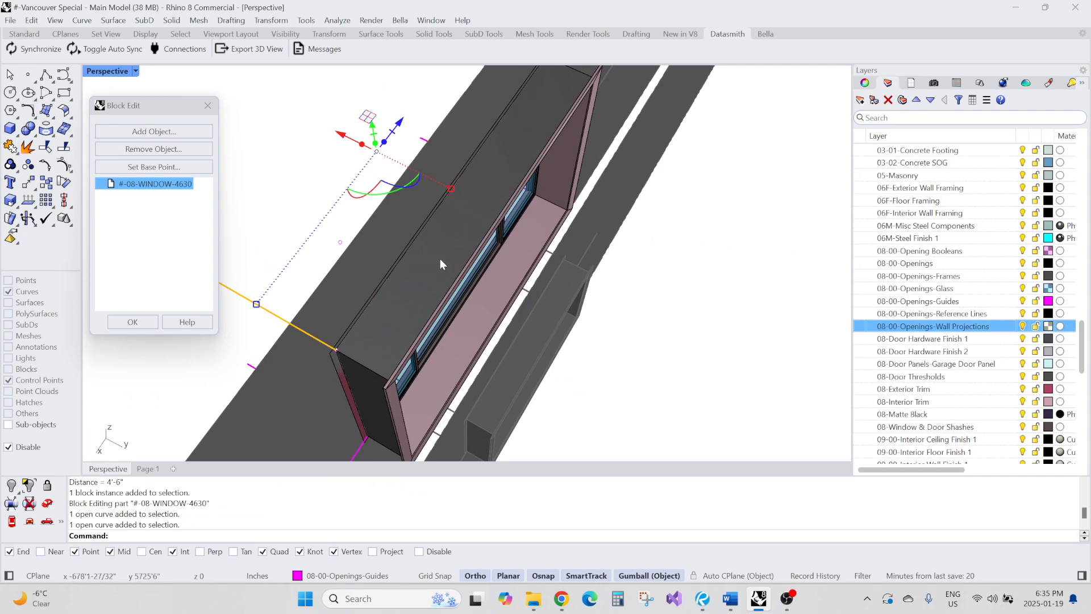
right_drag(441, 261, 528, 223)
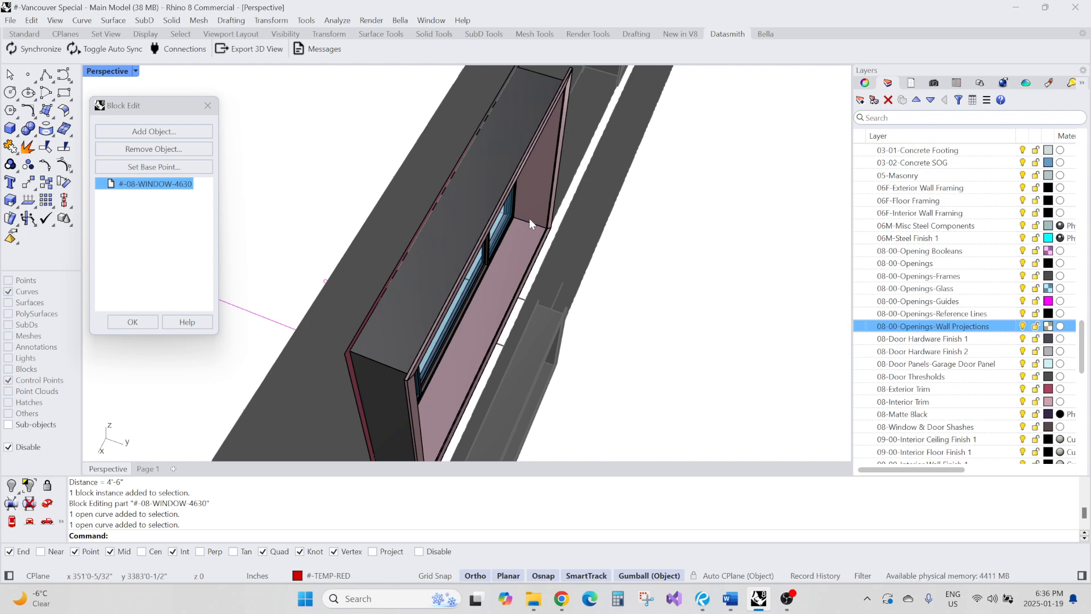
click(141, 320)
Orbit and zoom across the model to examine the remaining windows and the small window's wall piece
right_drag(394, 257, 349, 217)
scroll(404, 250, up, 5)
scroll(327, 203, down, 5)
scroll(349, 217, down, 5)
scroll(349, 221, up, 6)
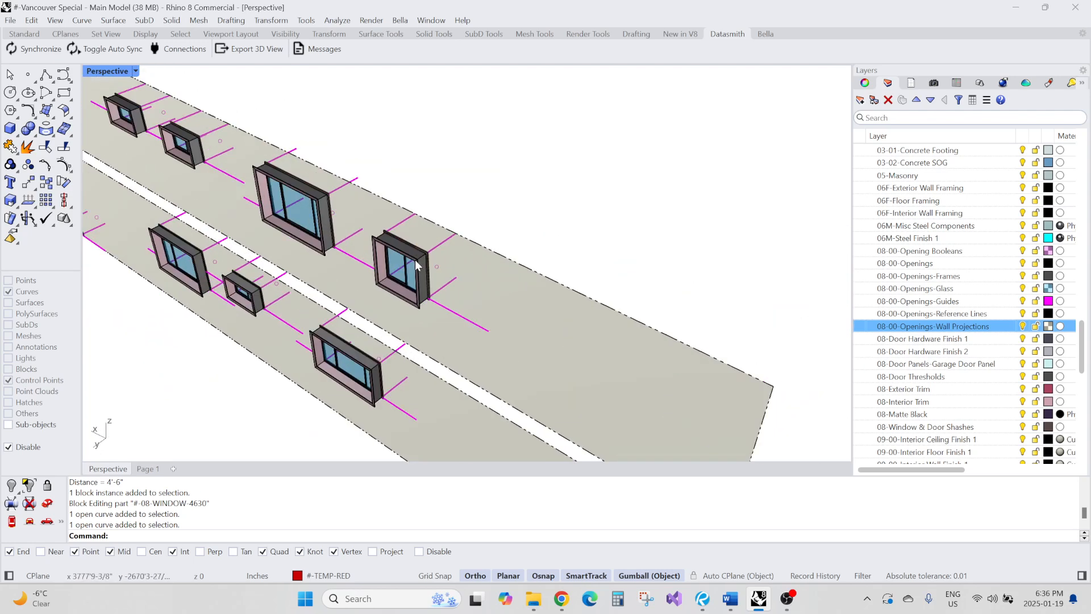
scroll(369, 211, down, 6)
shift+right_drag(468, 277, 388, 248)
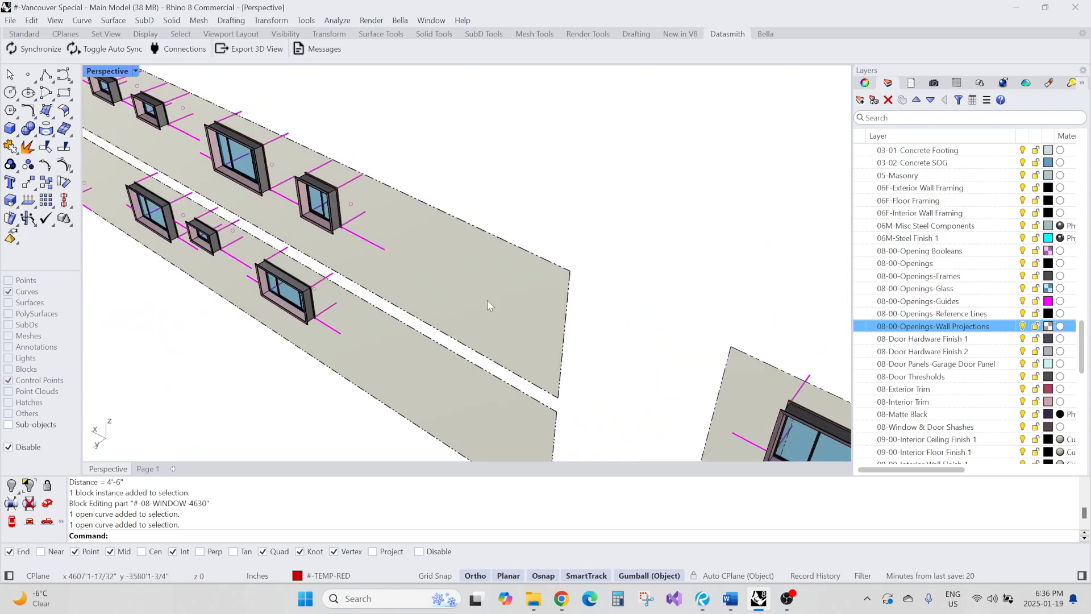
shift+right_drag(489, 303, 398, 224)
shift+right_drag(513, 288, 415, 236)
shift+right_drag(496, 254, 386, 188)
shift+right_drag(524, 294, 424, 243)
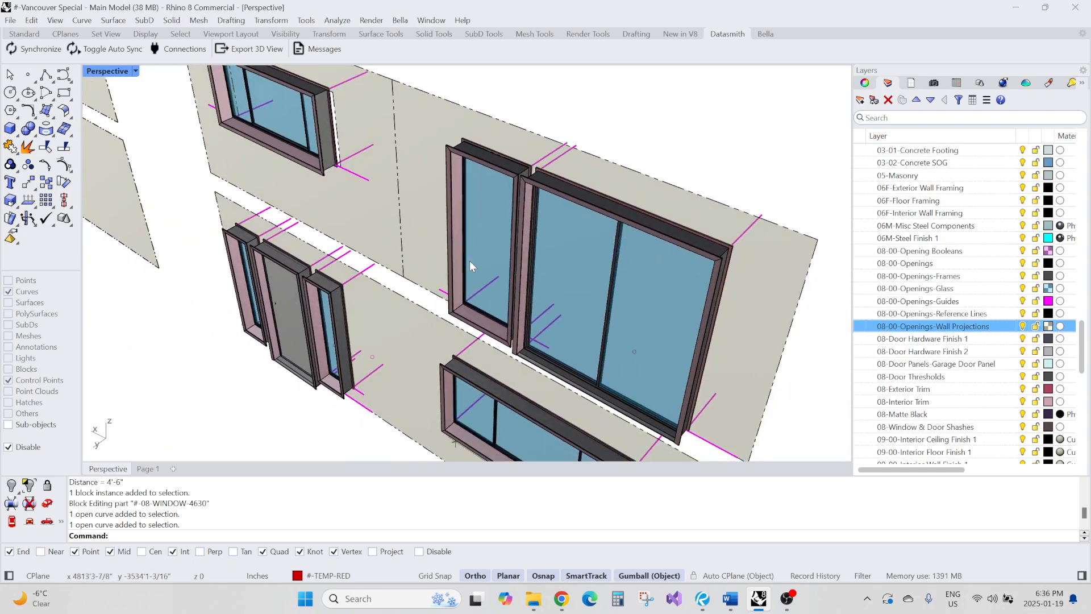
scroll(448, 196, down, 9)
right_click(537, 278)
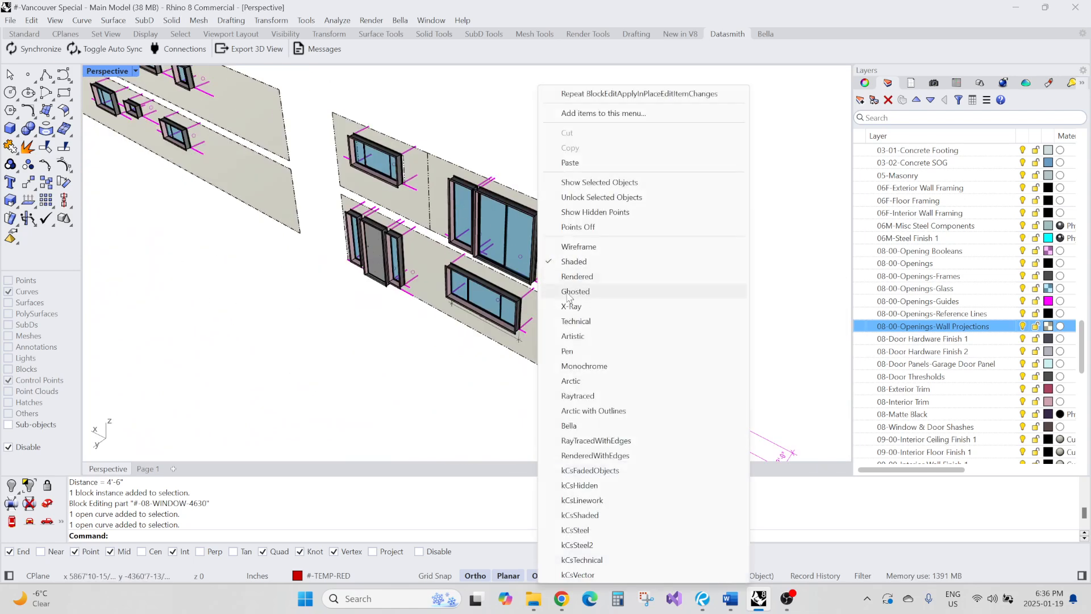
click(463, 357)
shift+right_drag(535, 393, 498, 323)
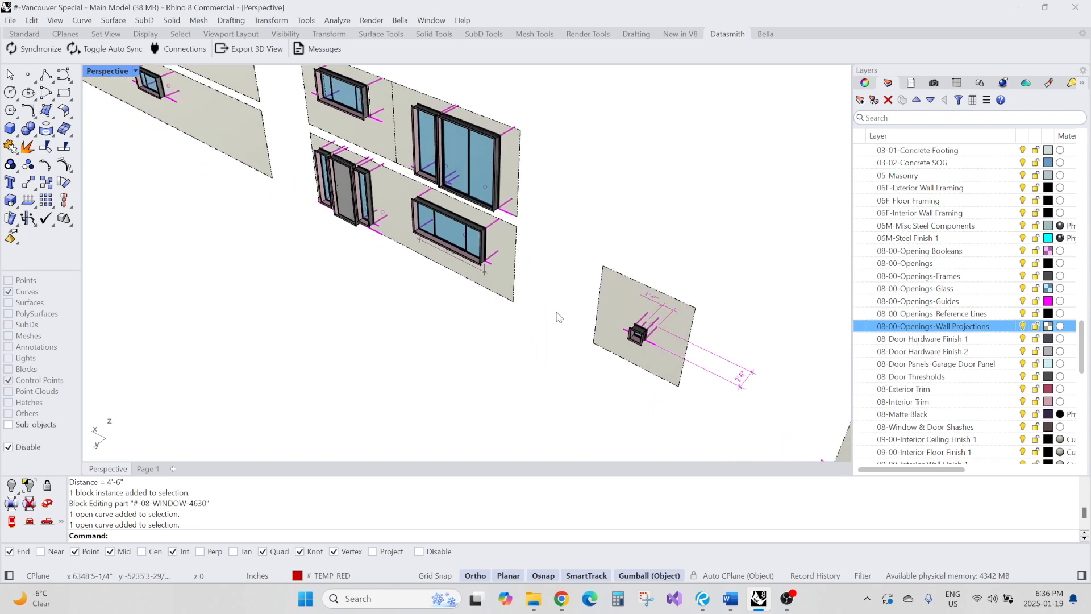
right_drag(619, 281, 230, 178)
scroll(230, 178, up, 2)
scroll(322, 236, up, 12)
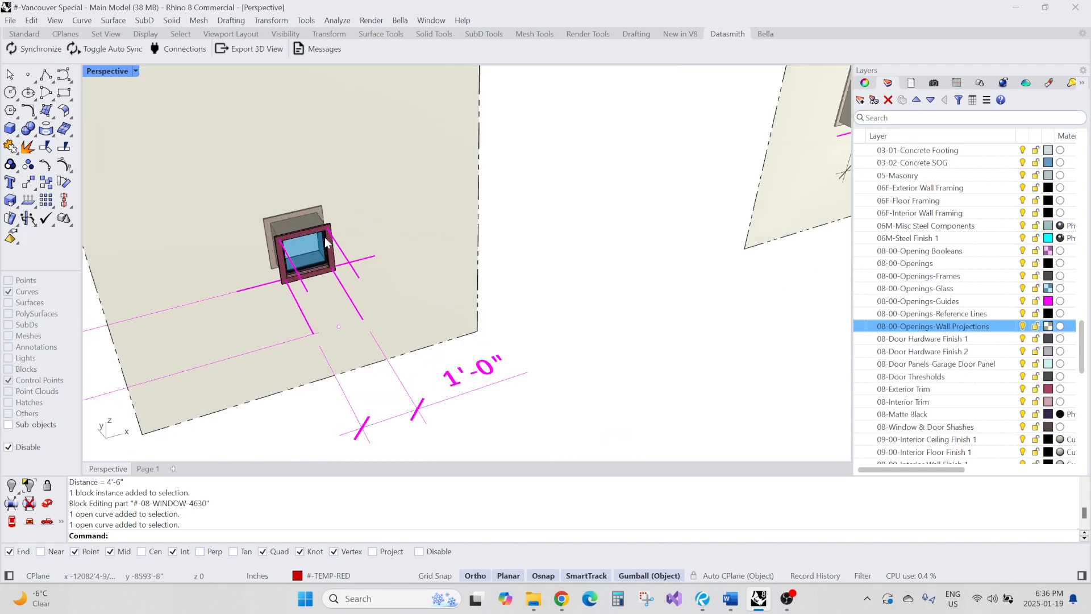
scroll(360, 270, down, 3)
scroll(360, 266, down, 5)
scroll(348, 265, up, 3)
Select the small window block and review its object properties and the block definitions list
click(337, 259)
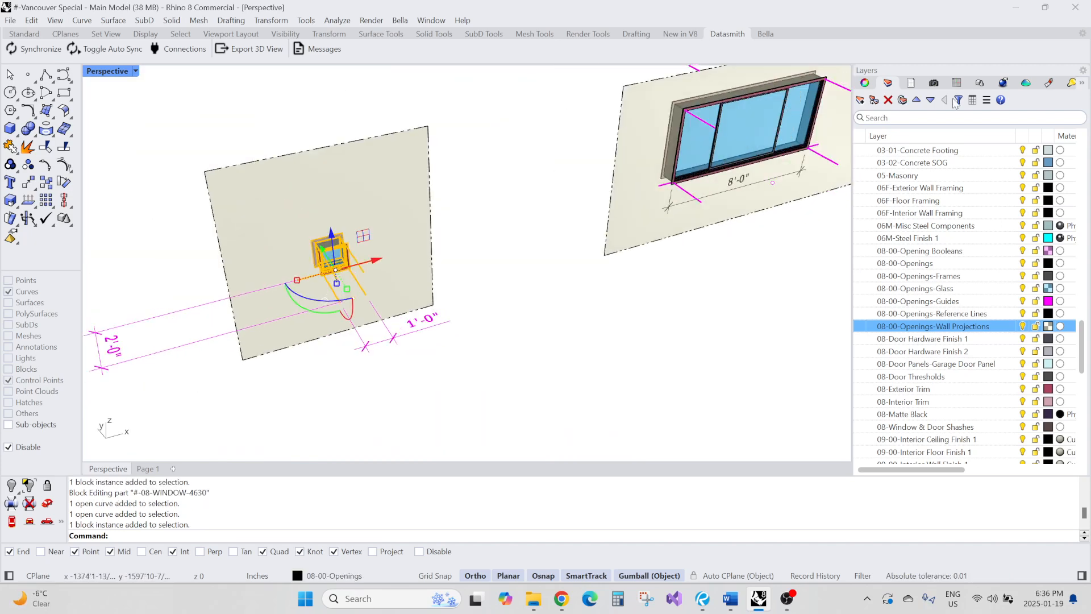
click(865, 83)
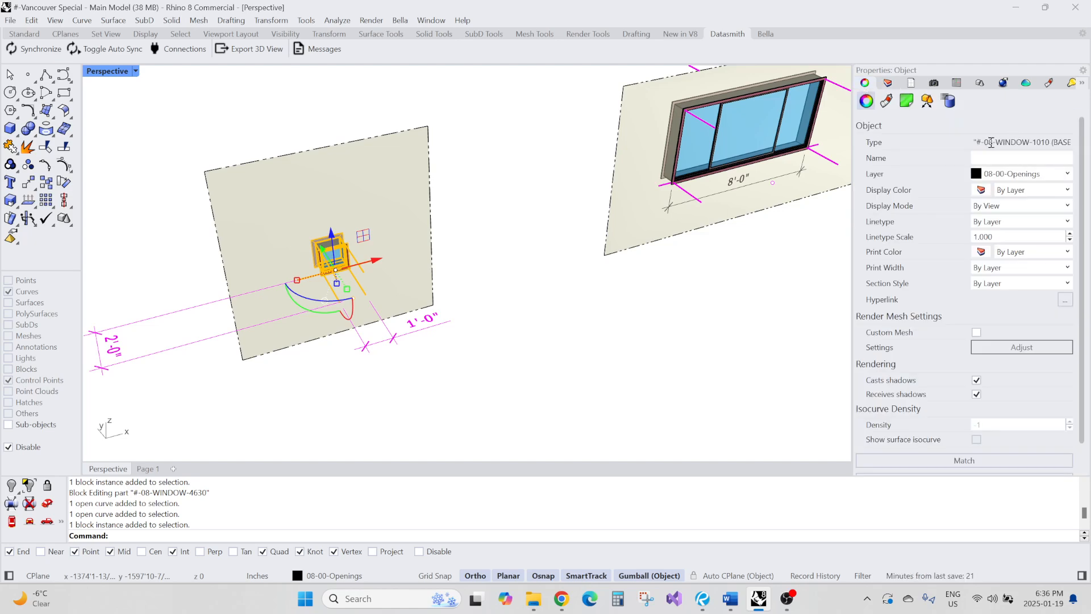
click(981, 84)
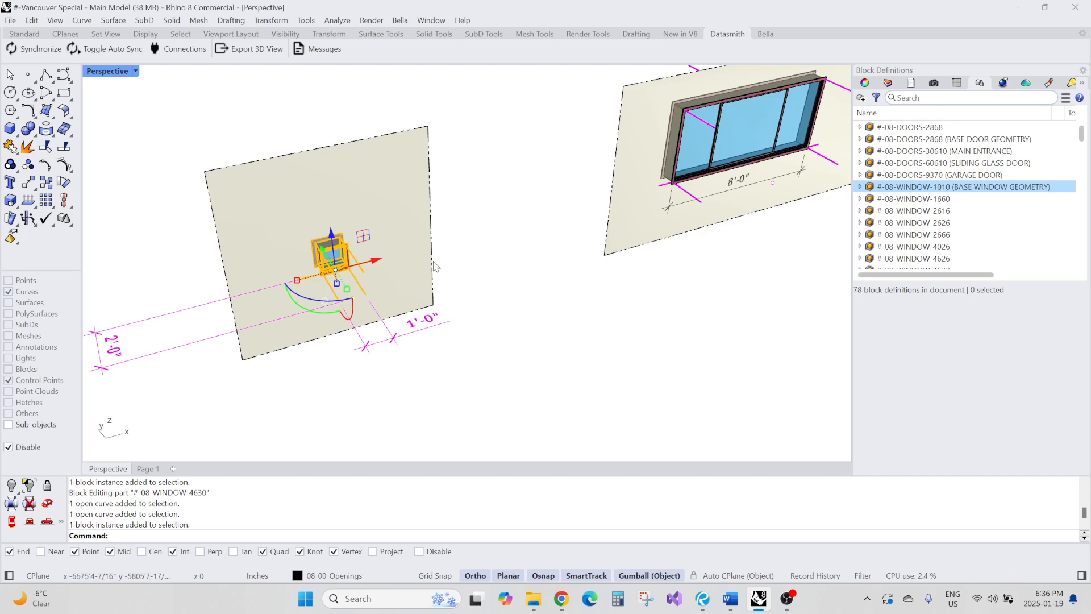
Duplicate the small window's wall projection surface and move the copy off to the side
click(545, 256)
scroll(459, 209, down, 3)
mouse_move(456, 194)
right_down()
mouse_move(441, 190)
mouse_move(462, 186)
mouse_move(453, 194)
right_up()
scroll(443, 190, down, 4)
scroll(452, 192, down, 5)
click(430, 198)
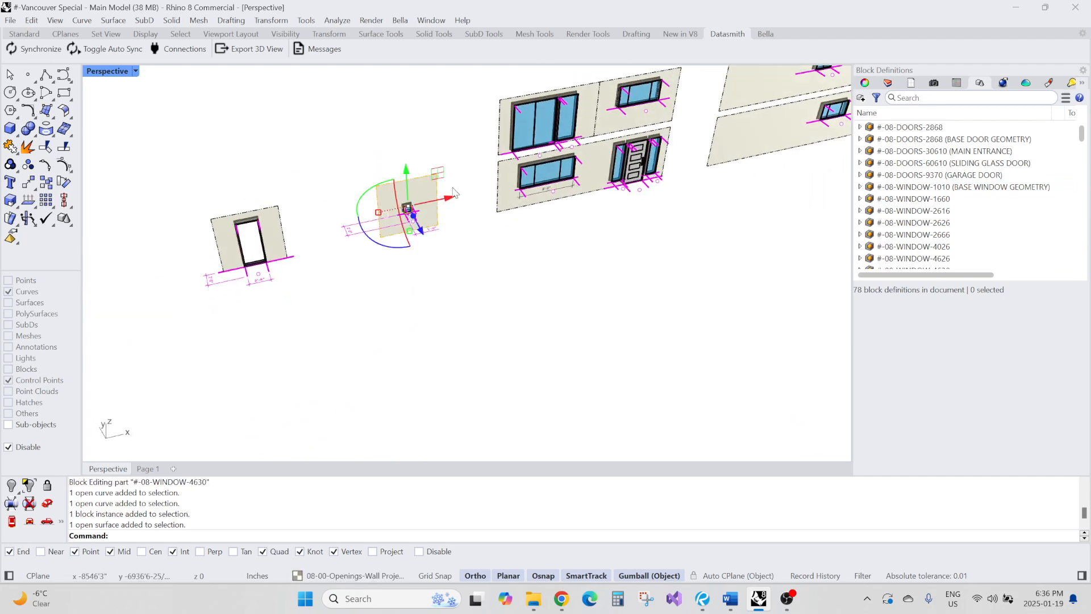
drag(446, 197, 165, 253)
key(alt)
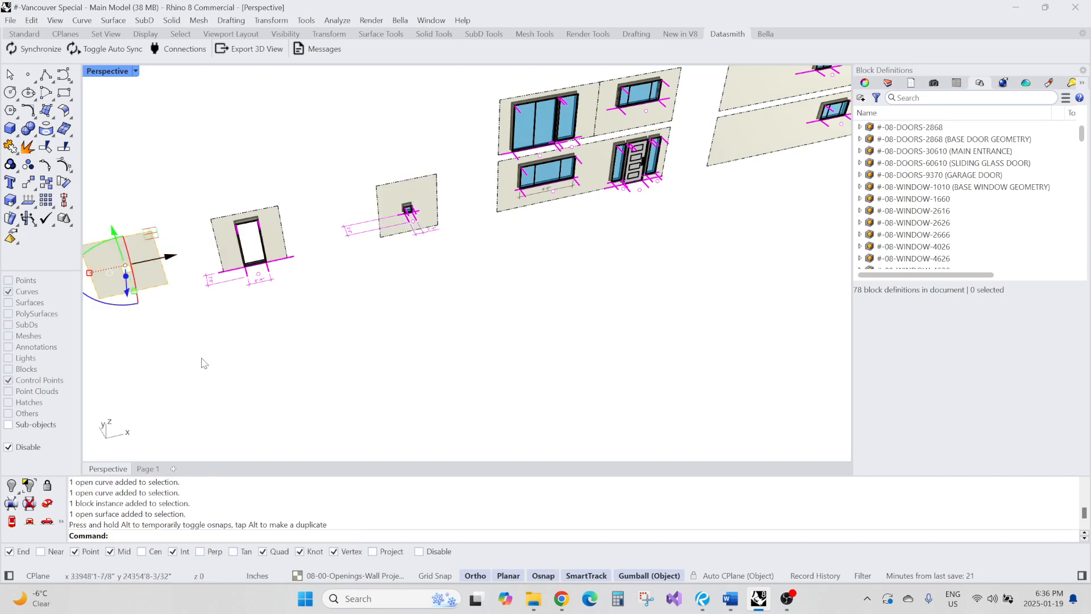
Move one side edge of the copied surface's opening by -12 to widen it
scroll(204, 363, up, 6)
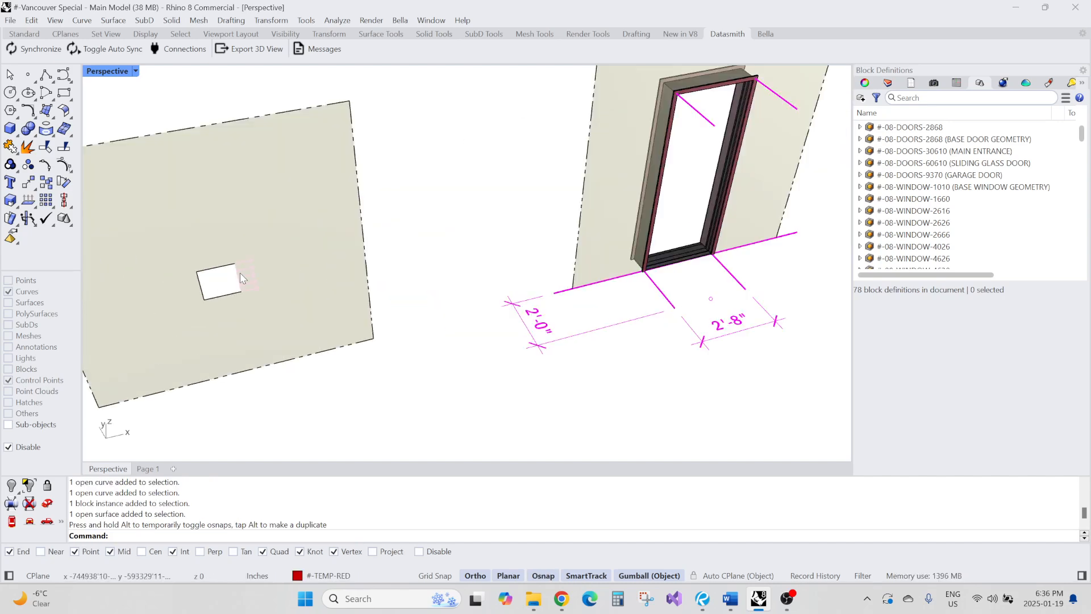
ctrl+shift+click(241, 278)
click(192, 291)
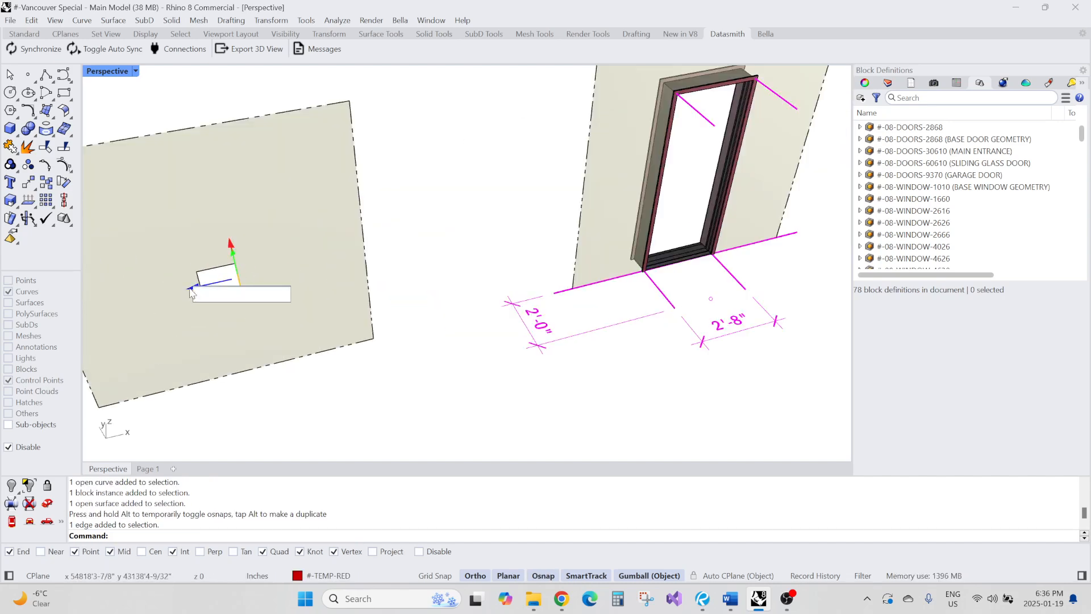
text(-12)
key(Return)
key(Escape)
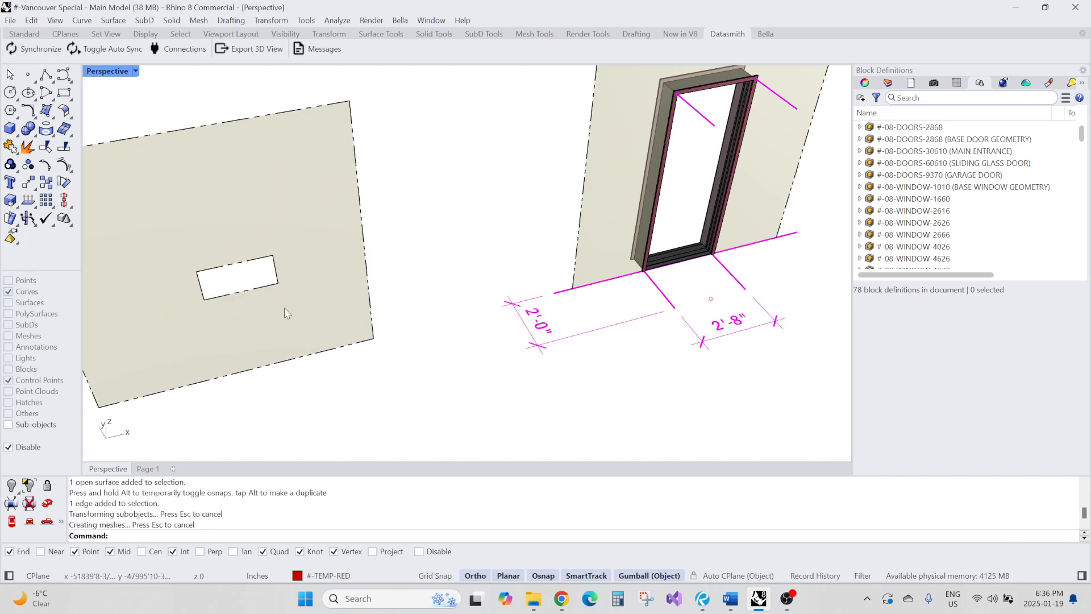
Move the top edge of the copied surface's opening by -2
ctrl+shift+click(245, 263)
right_drag(257, 304, 286, 305)
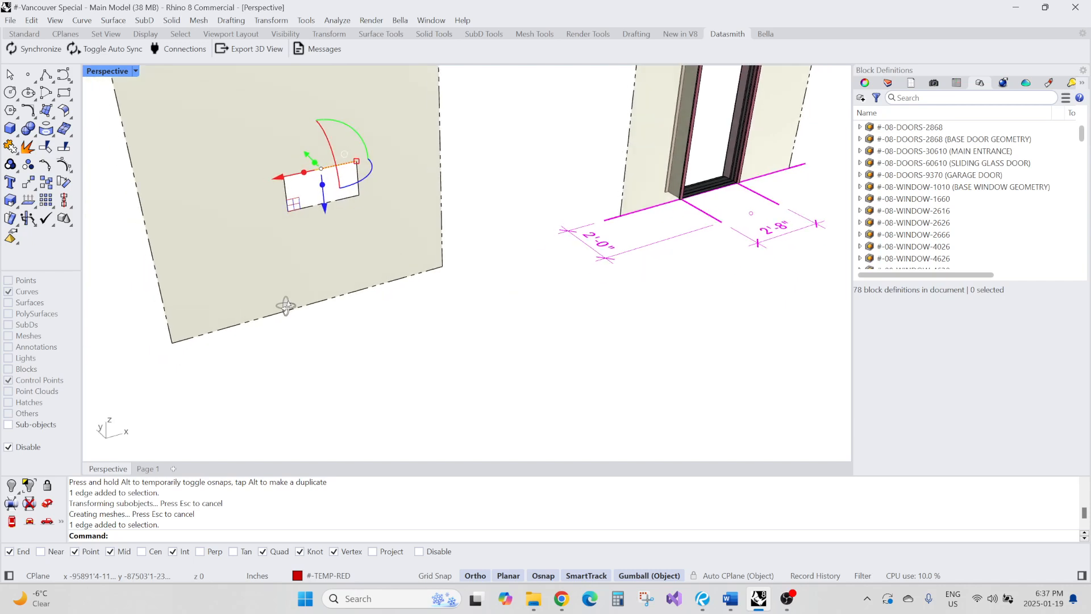
click(325, 210)
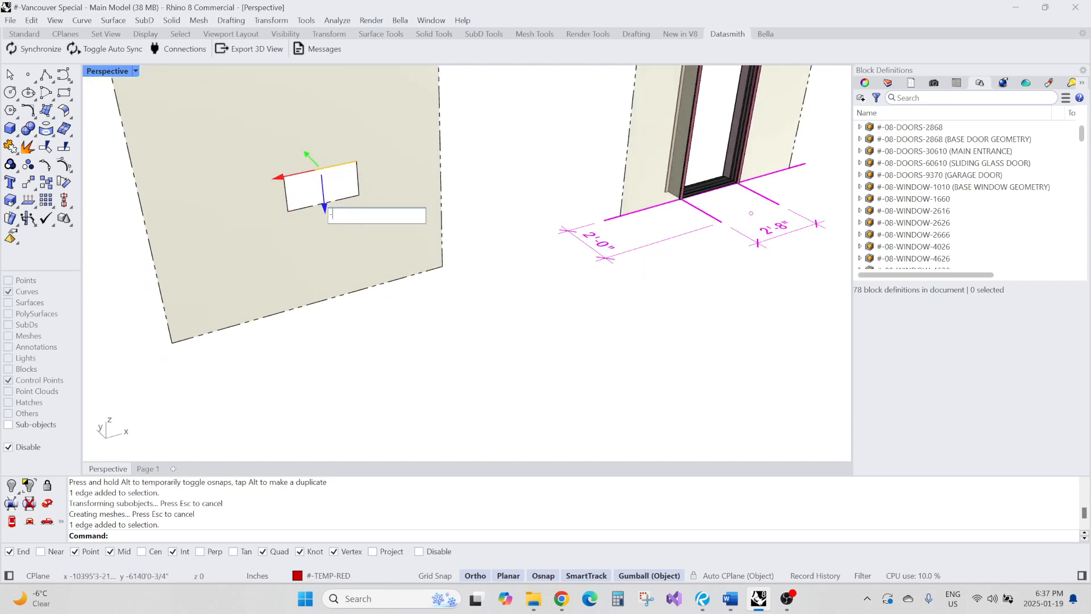
text(-2)
key(Return)
key(Escape)
Select the small window block in its wall piece and zoom in on it
scroll(414, 301, down, 6)
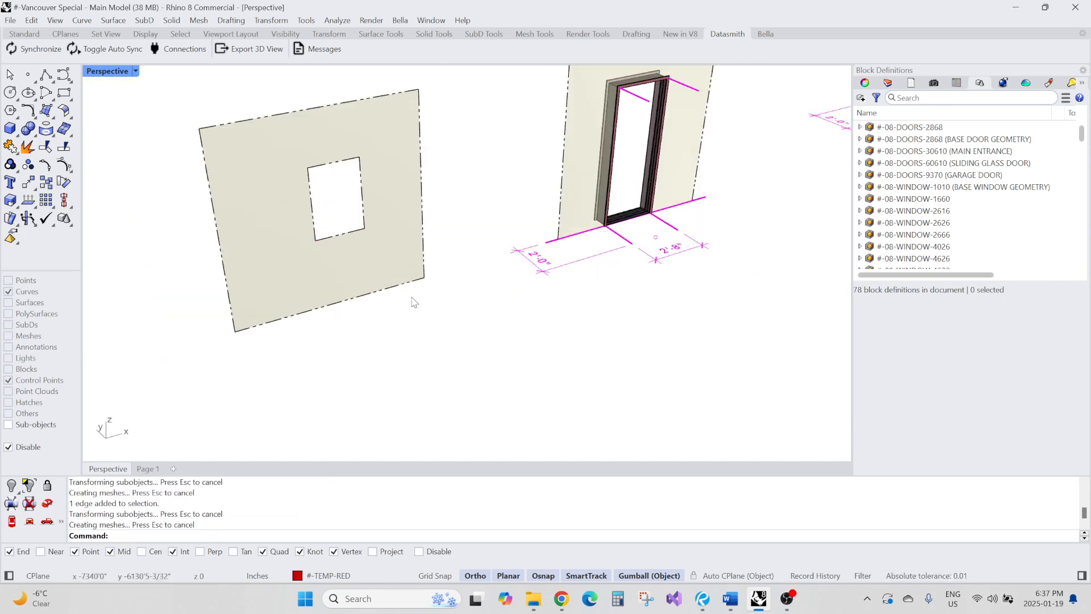
scroll(681, 237, up, 5)
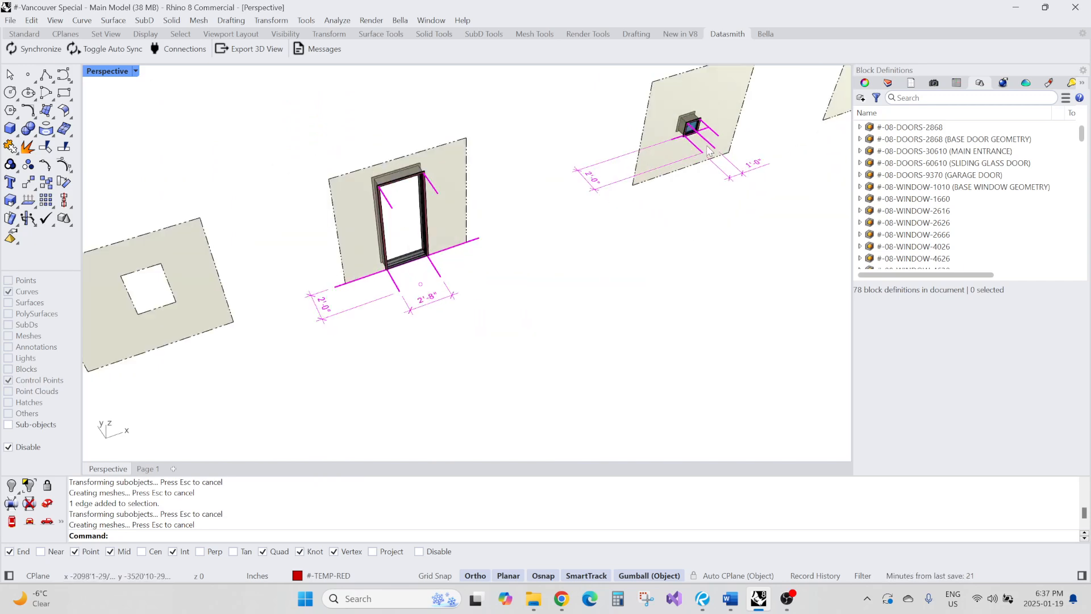
click(709, 129)
scroll(722, 146, down, 3)
right_drag(720, 148, 705, 166)
scroll(704, 168, up, 6)
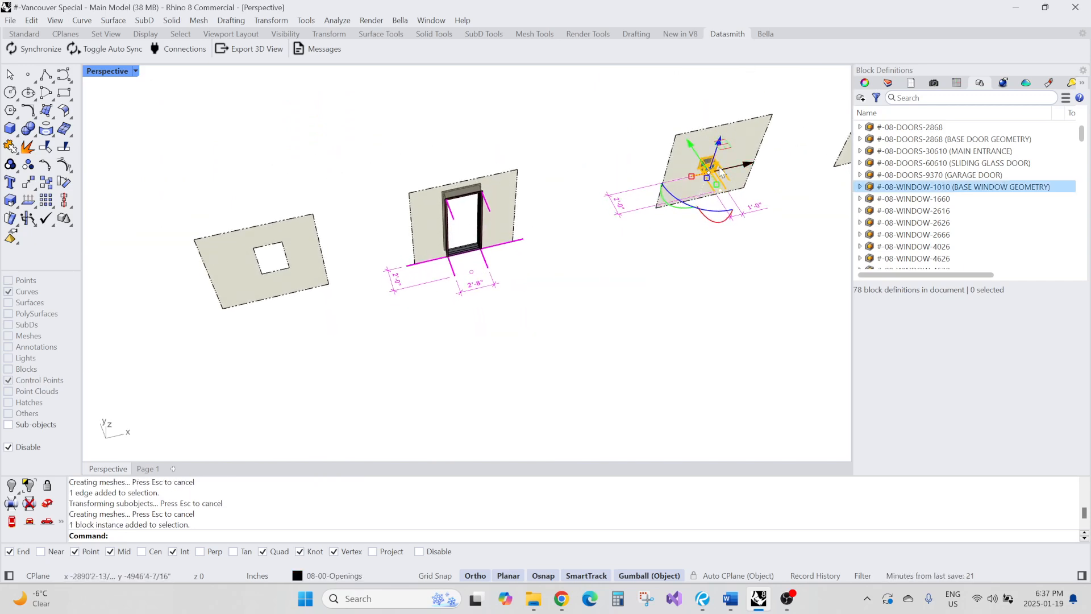
scroll(629, 184, down, 3)
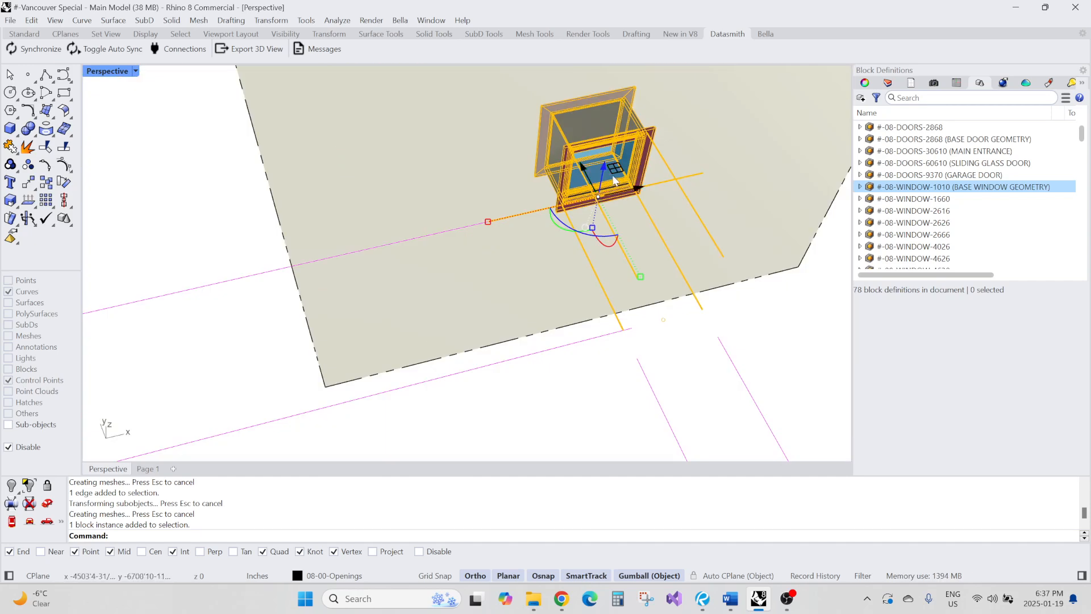
Examine how the small window block sits in its wall opening from closer views
click(601, 169)
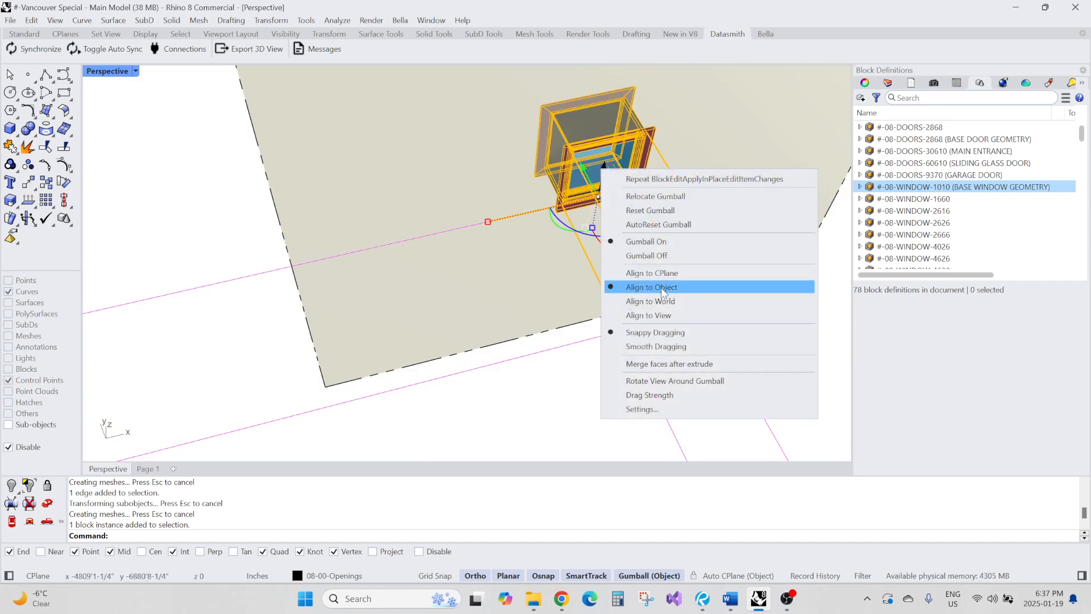
click(574, 401)
scroll(537, 368, down, 4)
right_drag(539, 368, 760, 222)
scroll(669, 329, down, 4)
scroll(682, 148, up, 8)
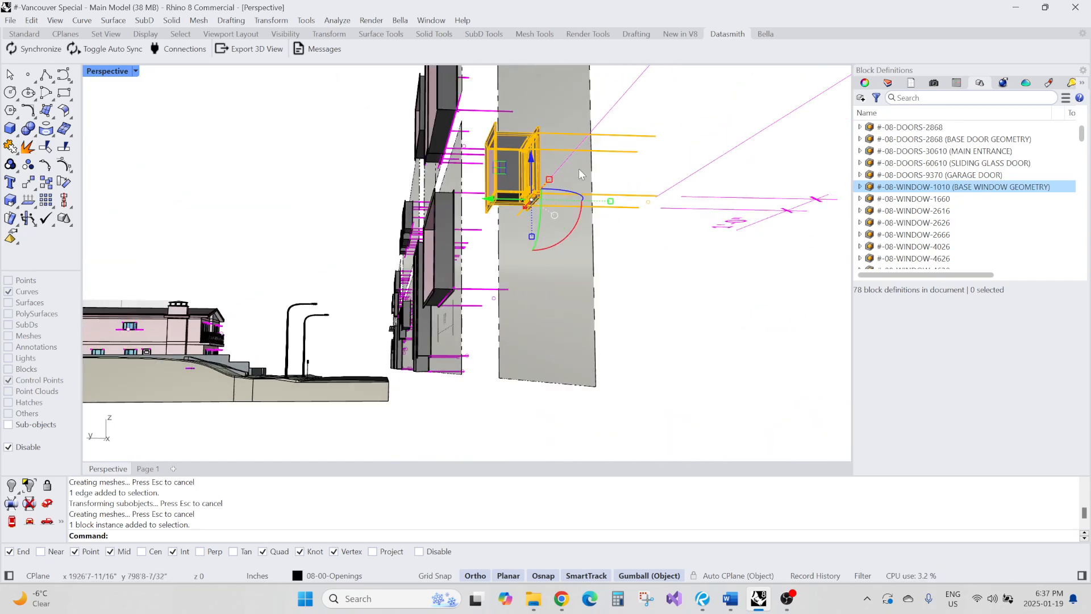
right_drag(579, 170, 601, 161)
scroll(471, 284, up, 10)
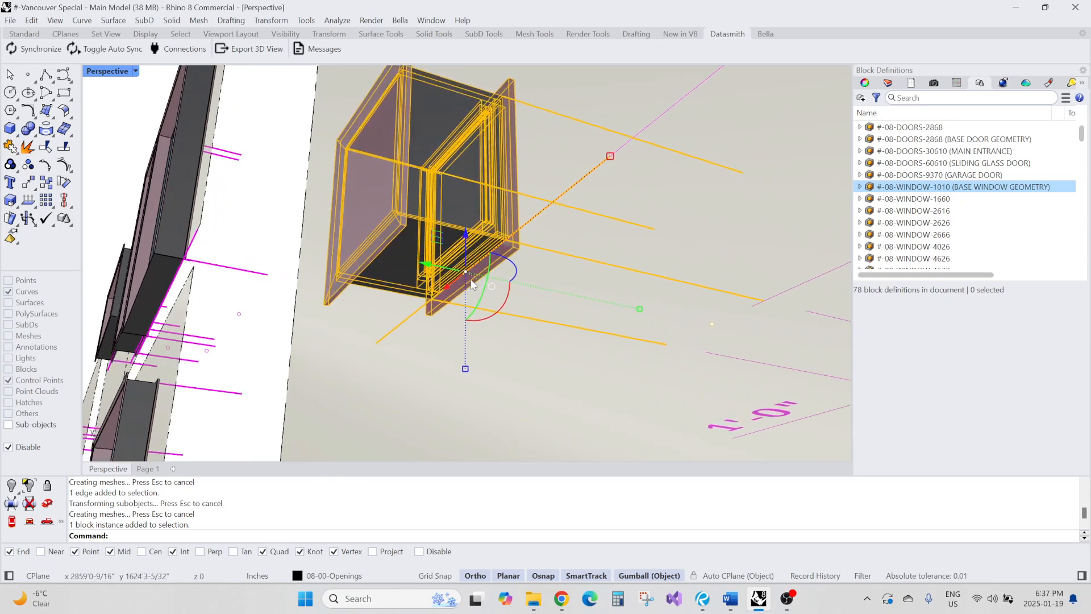
right_drag(470, 284, 543, 287)
scroll(543, 287, down, 4)
scroll(438, 287, up, 4)
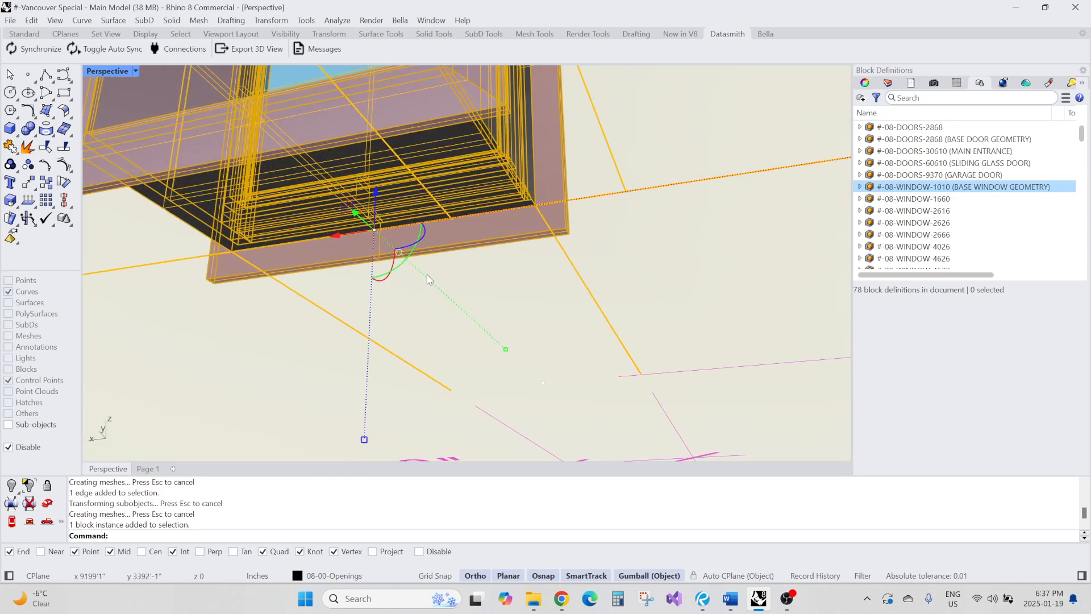
Measure the distances from the window frame's bottom midpoint to the wall opening edges
key(Escape)
text(d)
key(space)
click(373, 229)
click(536, 206)
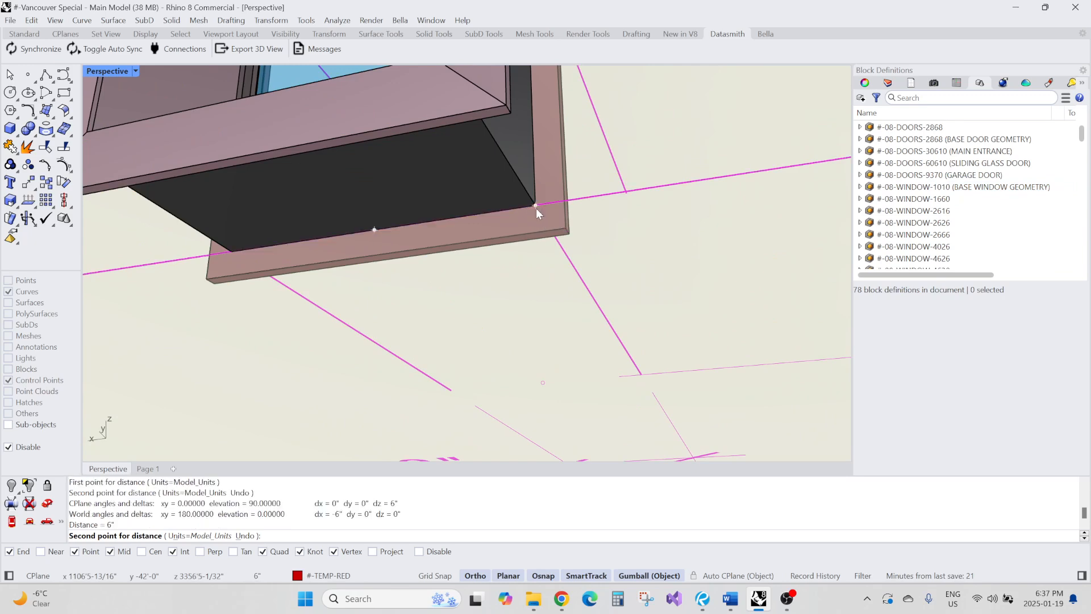
text(d)
key(space)
click(374, 230)
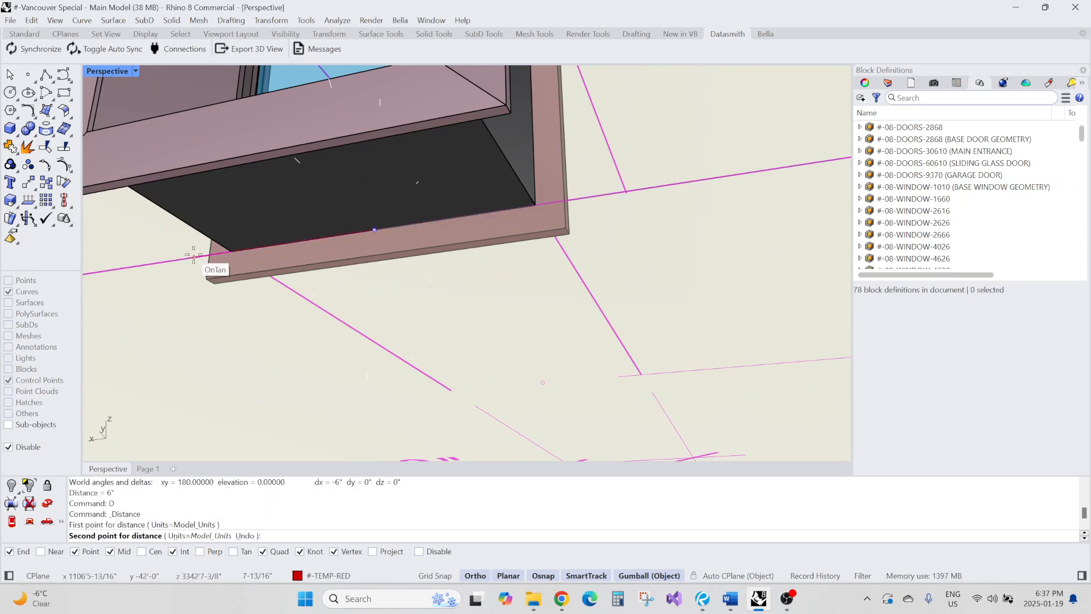
click(231, 250)
click(333, 126)
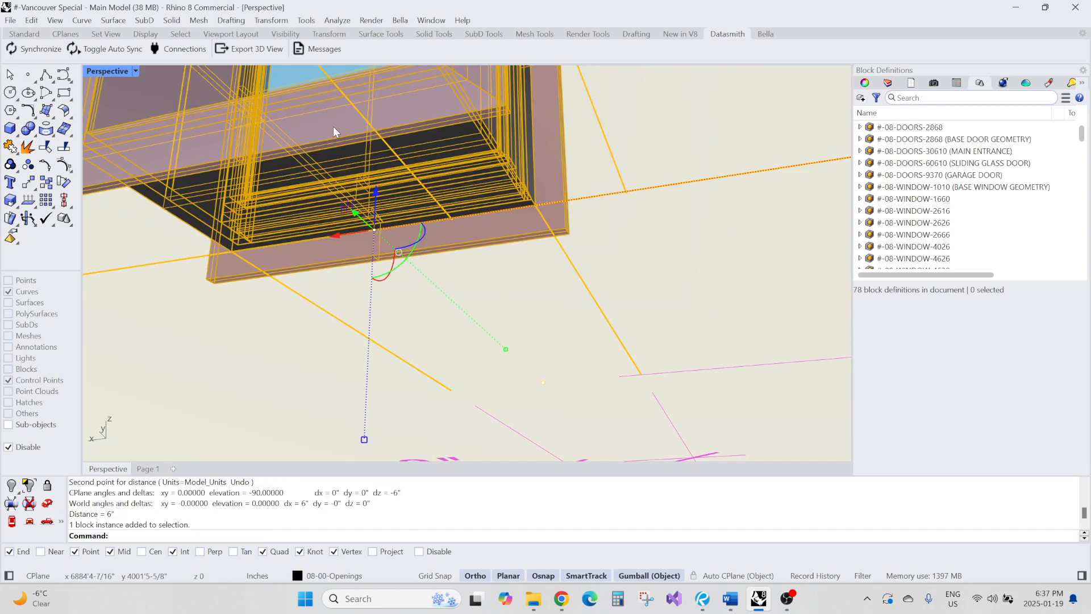
text(d)
key(space)
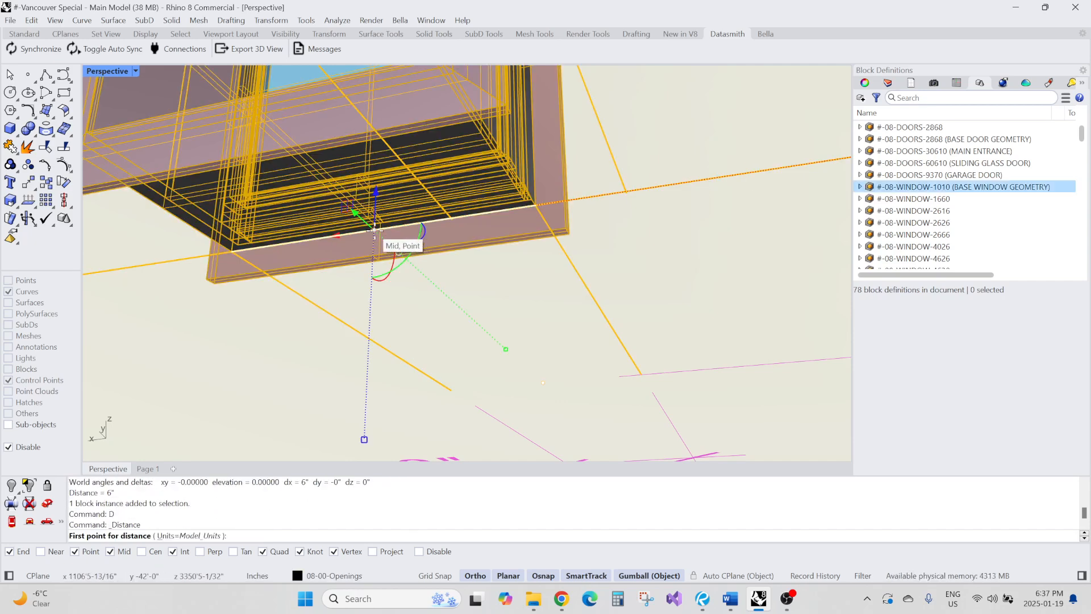
click(373, 229)
click(535, 205)
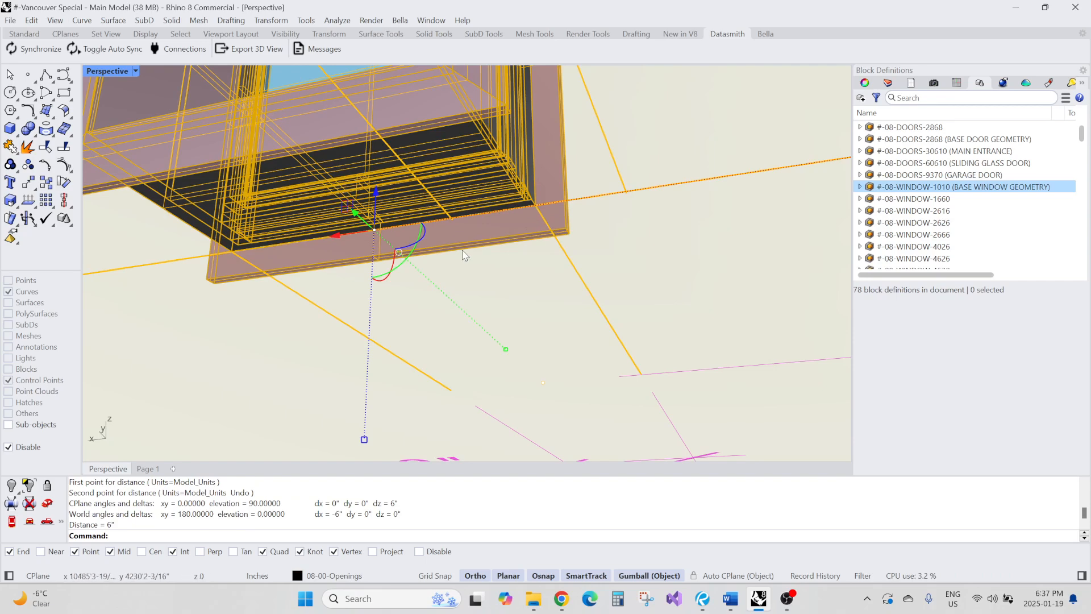
scroll(535, 205, down, 5)
key(Escape)
Move the window block into the widened opening of the copied wall surface, relocating the gumball to align it
right_drag(512, 227, 524, 285)
scroll(455, 204, up, 5)
scroll(472, 251, down, 6)
scroll(493, 230, down, 6)
scroll(488, 219, up, 4)
scroll(485, 218, down, 6)
scroll(521, 302, down, 6)
scroll(534, 272, down, 5)
scroll(568, 188, up, 6)
scroll(568, 187, up, 2)
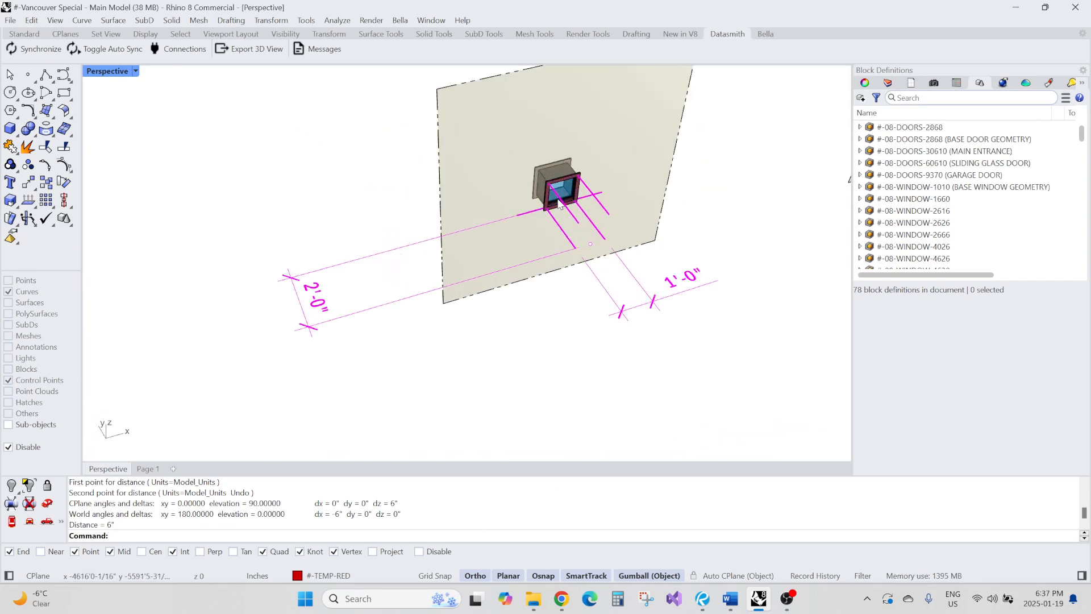
click(567, 187)
scroll(569, 188, down, 8)
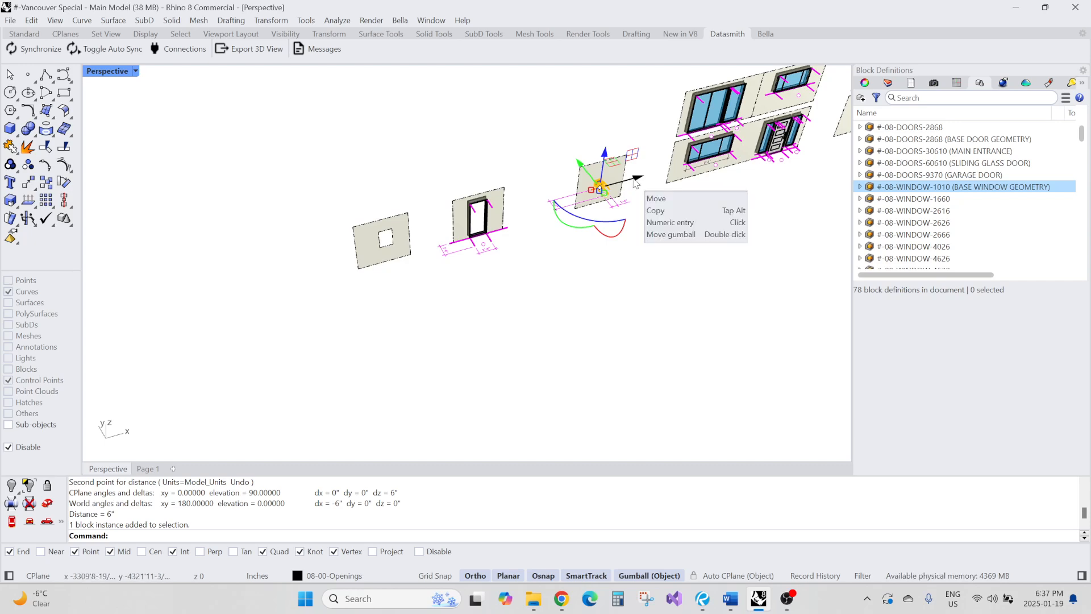
drag(638, 180, 360, 273)
scroll(432, 233, up, 6)
scroll(401, 247, down, 6)
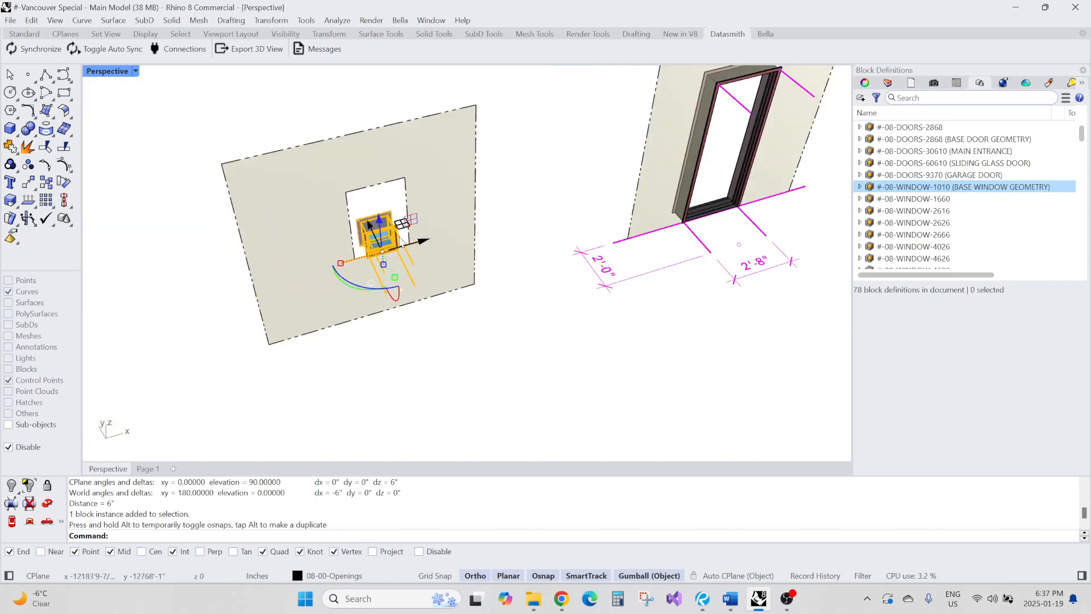
right_drag(401, 228, 424, 287)
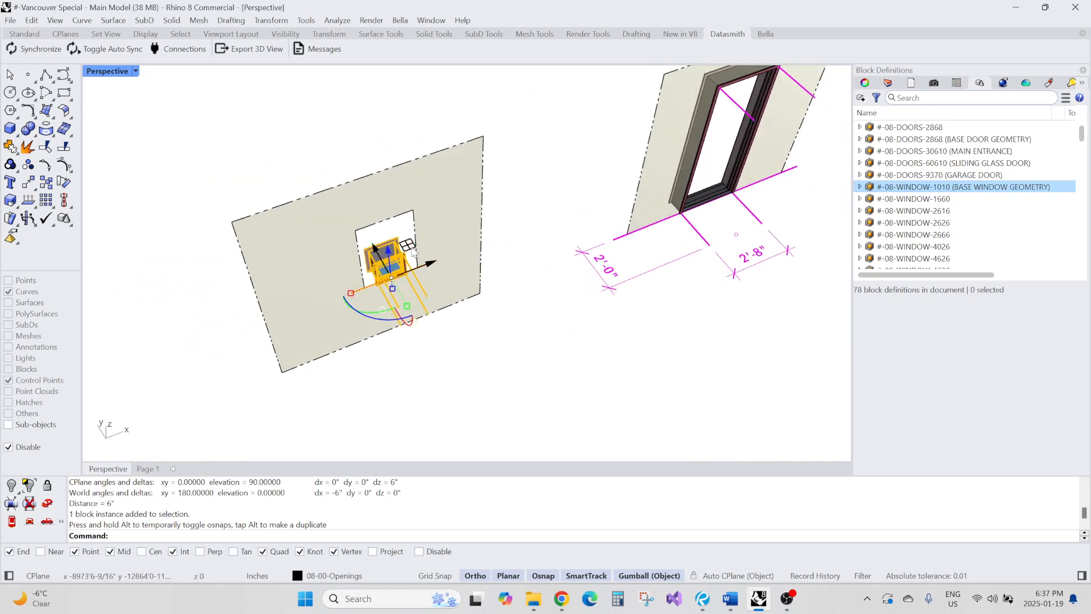
ctrl+drag(409, 246, 332, 334)
scroll(393, 313, up, 9)
scroll(397, 335, down, 10)
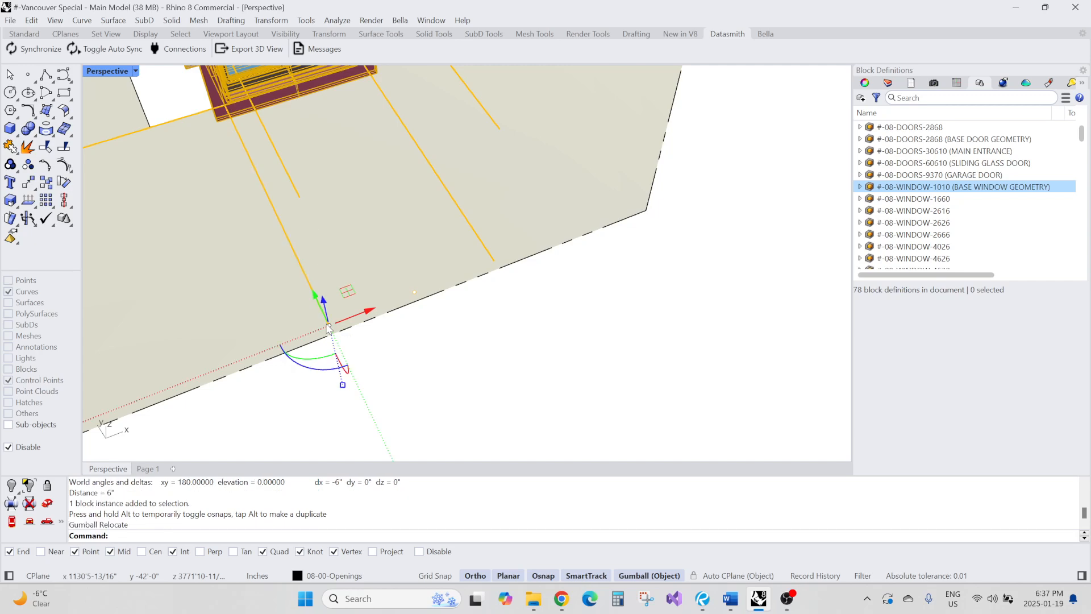
right_drag(449, 331, 454, 338)
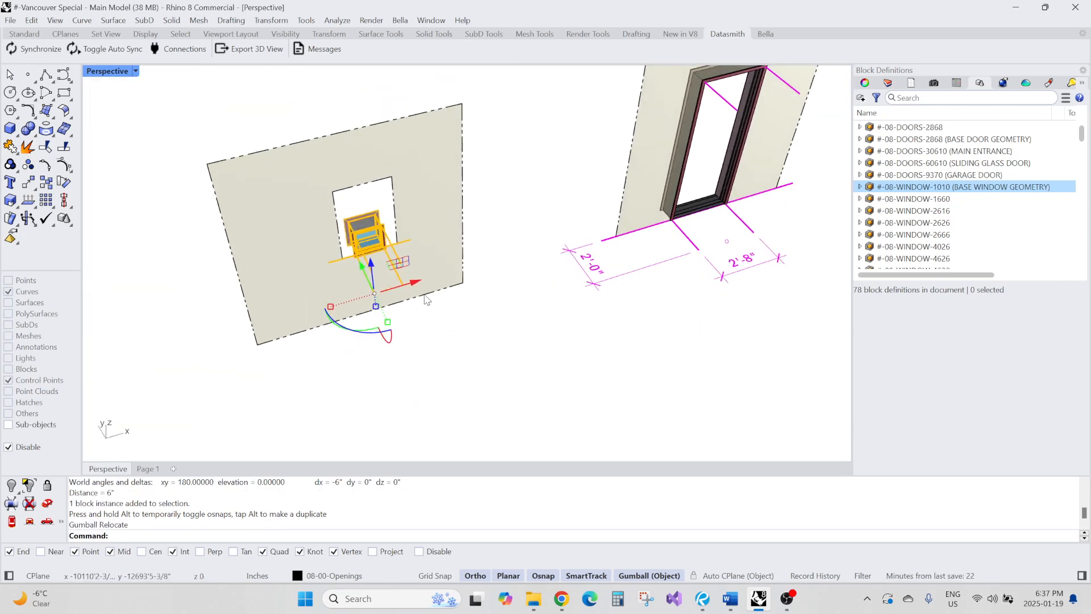
drag(416, 284, 333, 190)
click(470, 354)
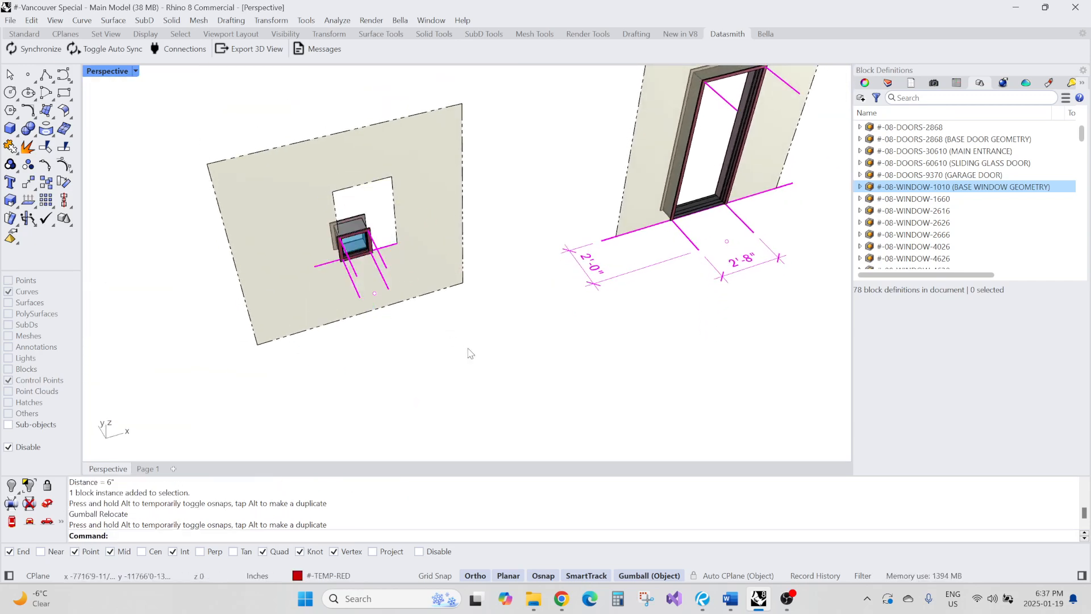
Make the moved block instance unique as a new block definition named #-08-WINDOW-2030 (TEST WINDOW)
scroll(390, 317, up, 5)
click(348, 211)
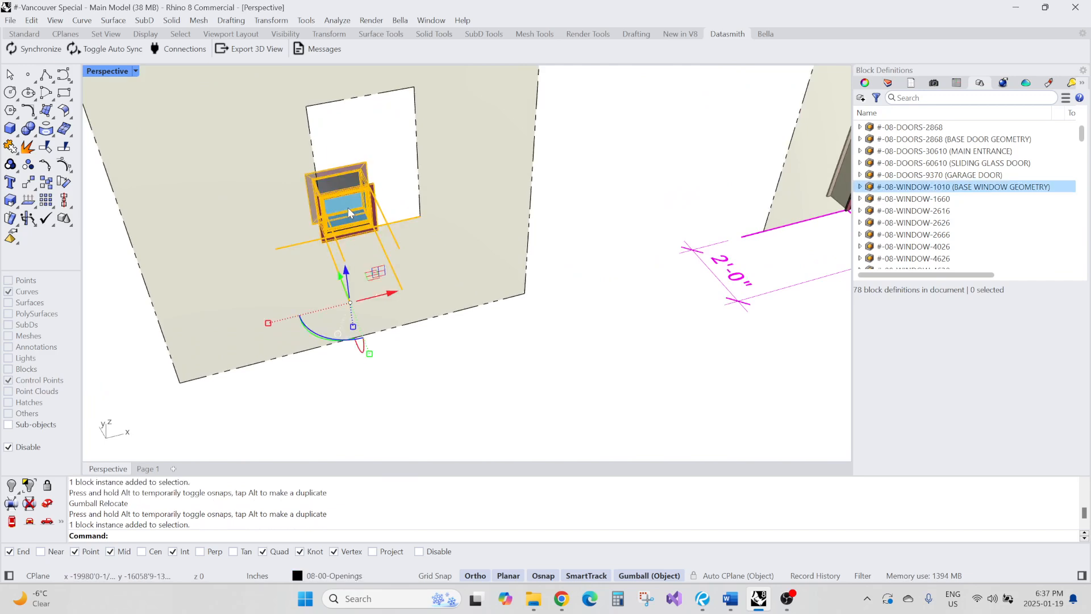
click(866, 83)
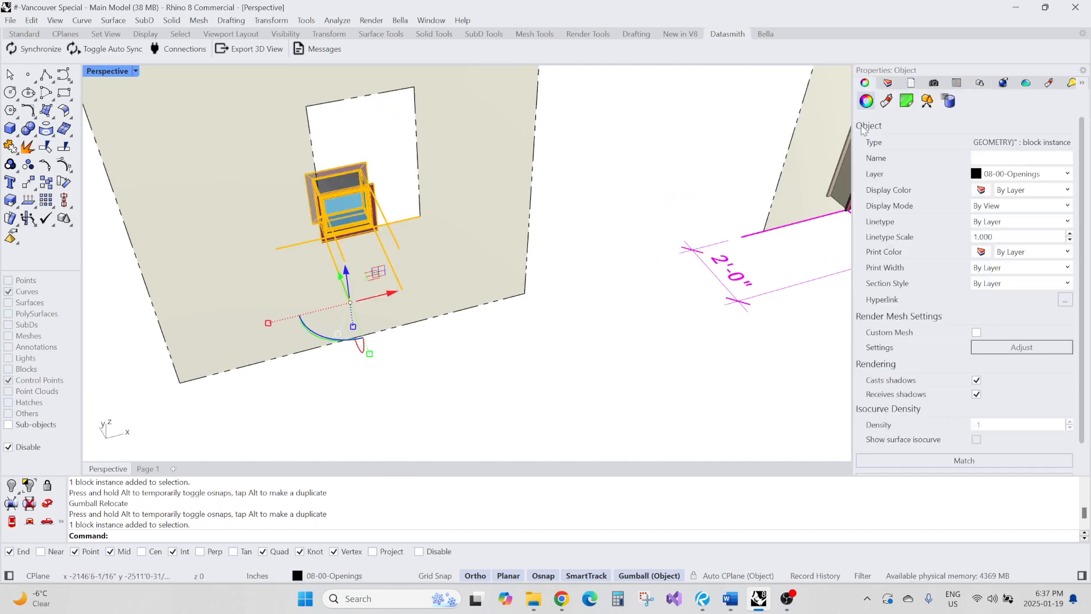
click(925, 102)
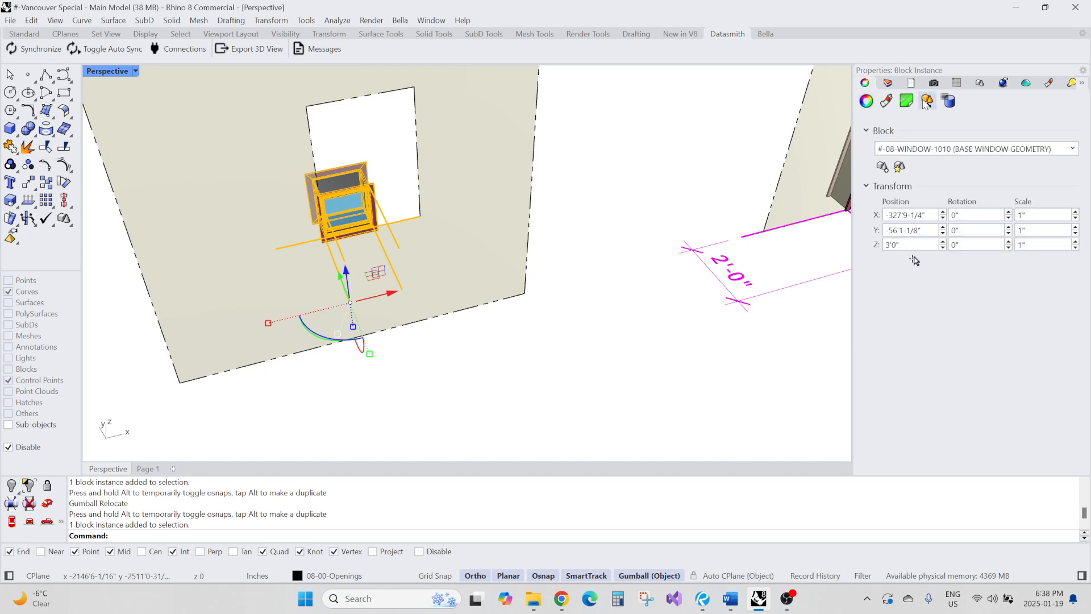
click(899, 168)
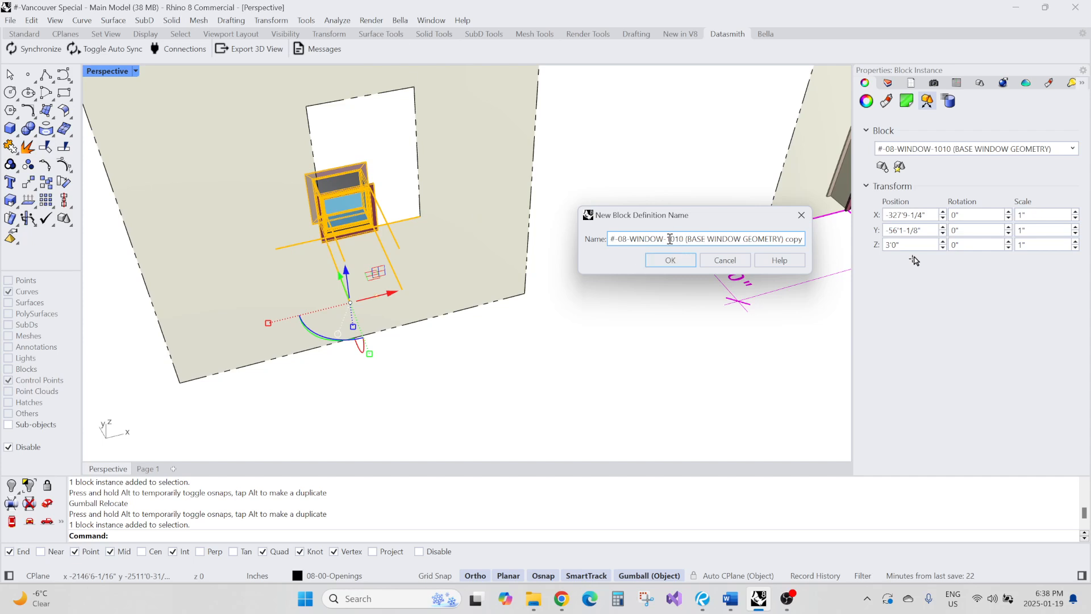
drag(667, 238, 796, 239)
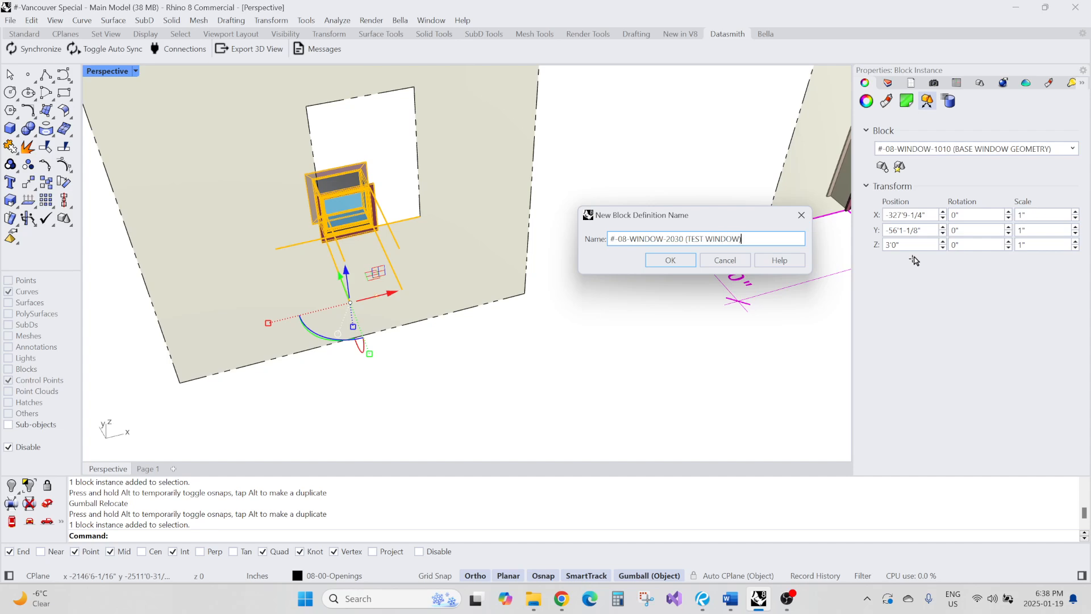
click(687, 262)
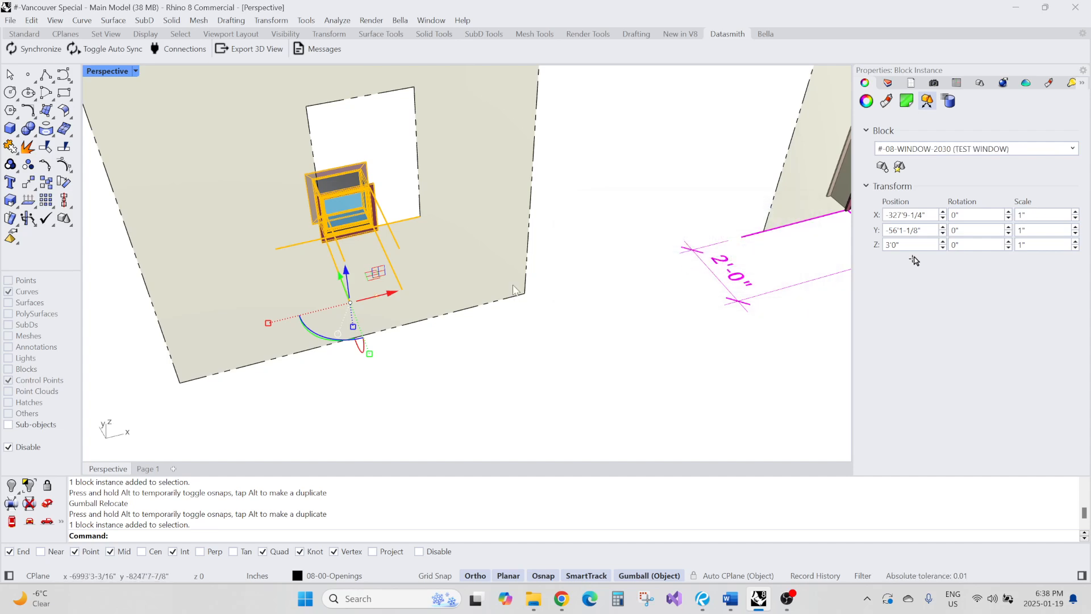
Open the #-08-WINDOW-2030 (TEST WINDOW) block for editing and select its opening guide curve
scroll(512, 295, down, 5)
scroll(414, 232, up, 7)
right_drag(520, 288, 461, 265)
double_click(484, 266)
scroll(484, 266, down, 5)
scroll(460, 224, up, 4)
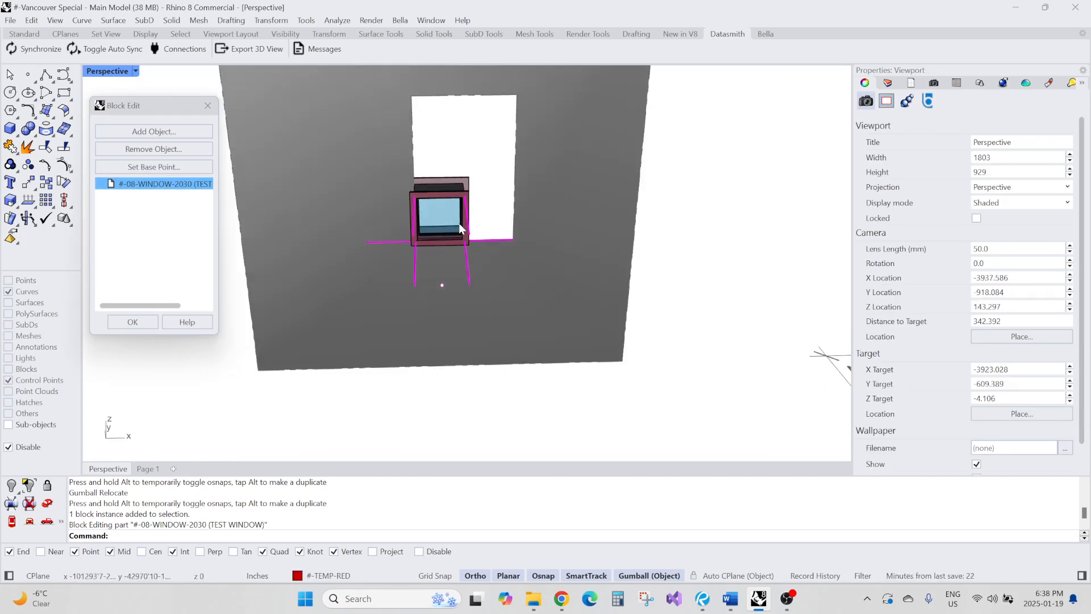
scroll(489, 242, up, 2)
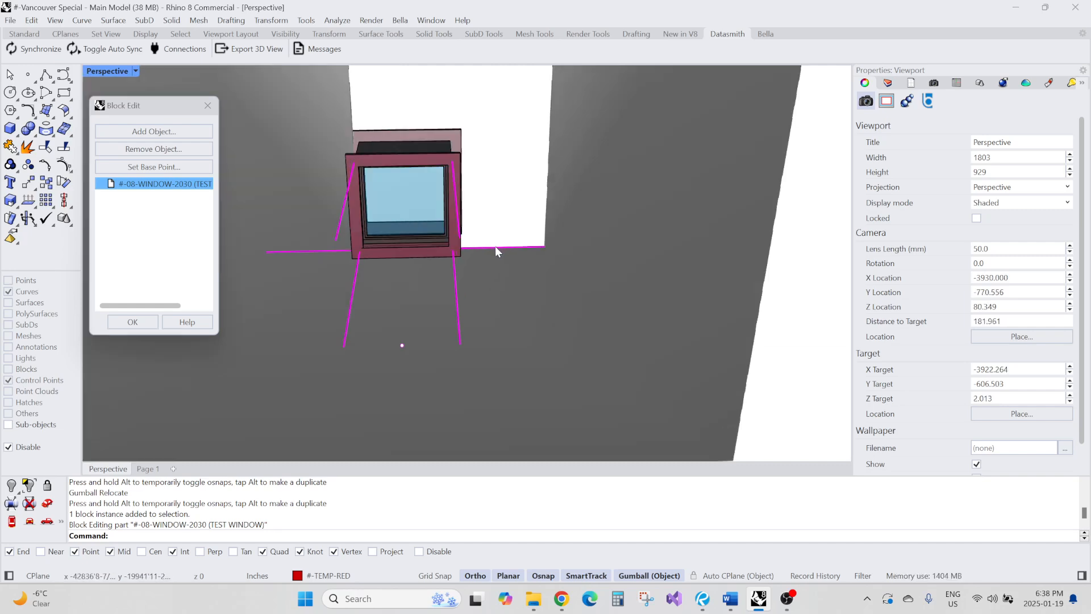
click(494, 247)
scroll(495, 250, down, 3)
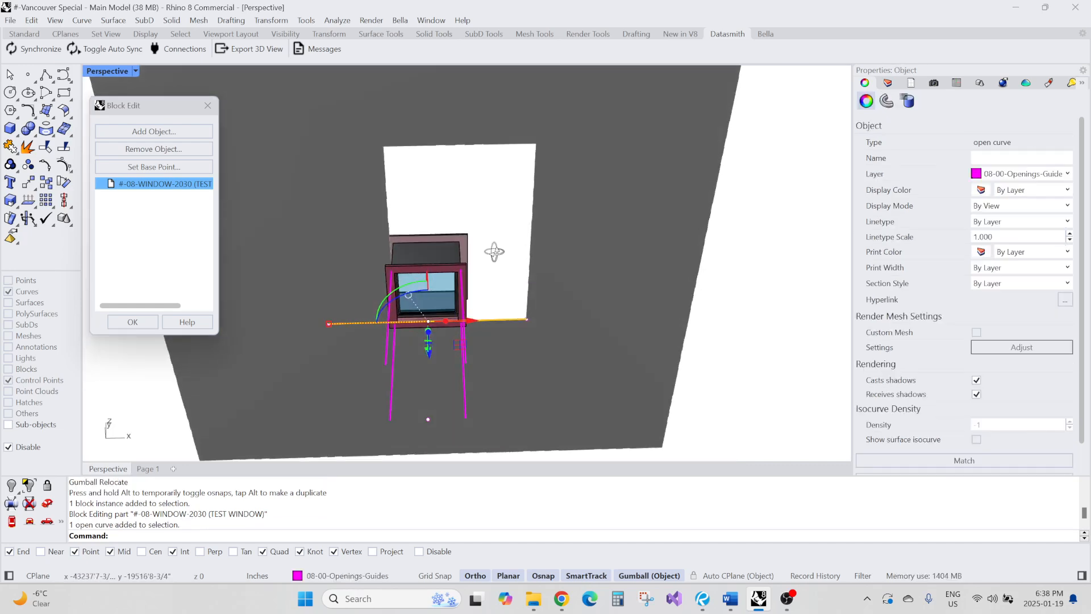
drag(472, 302, 464, 119)
scroll(431, 175, down, 5)
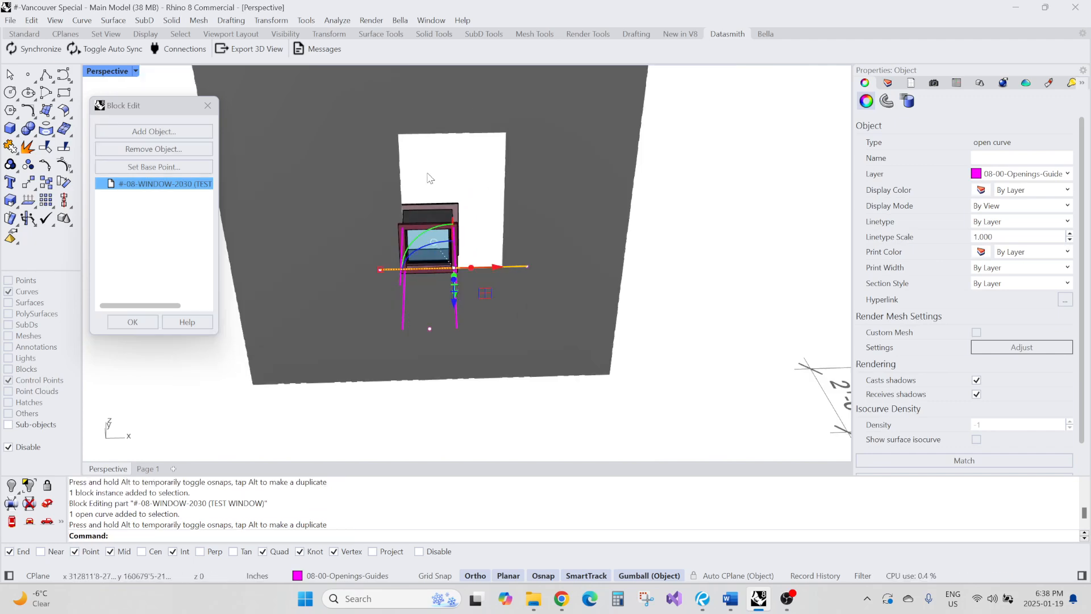
drag(392, 246, 369, 243)
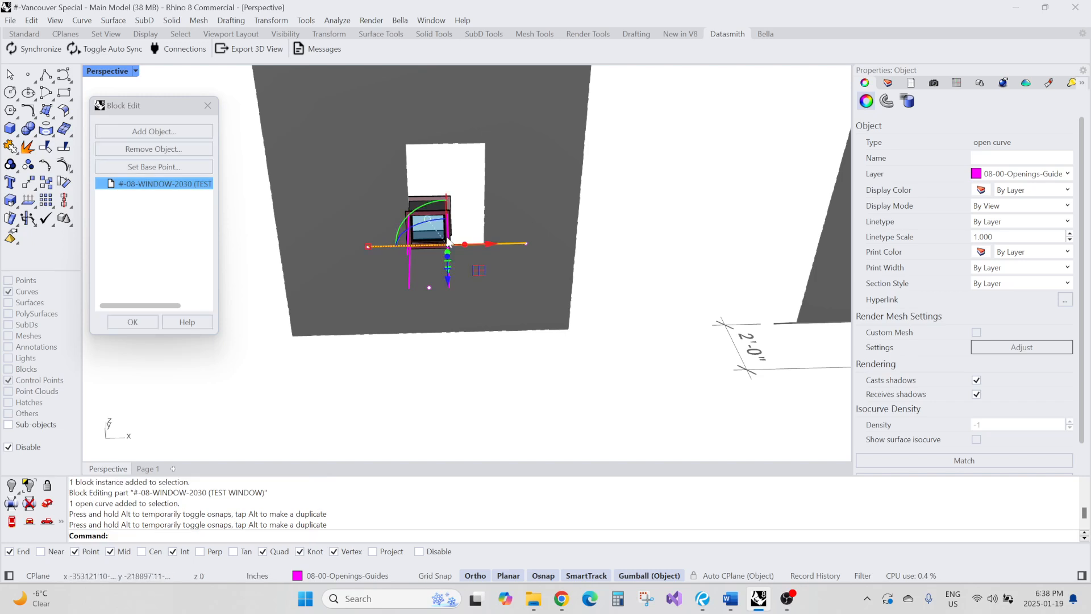
scroll(461, 256, up, 3)
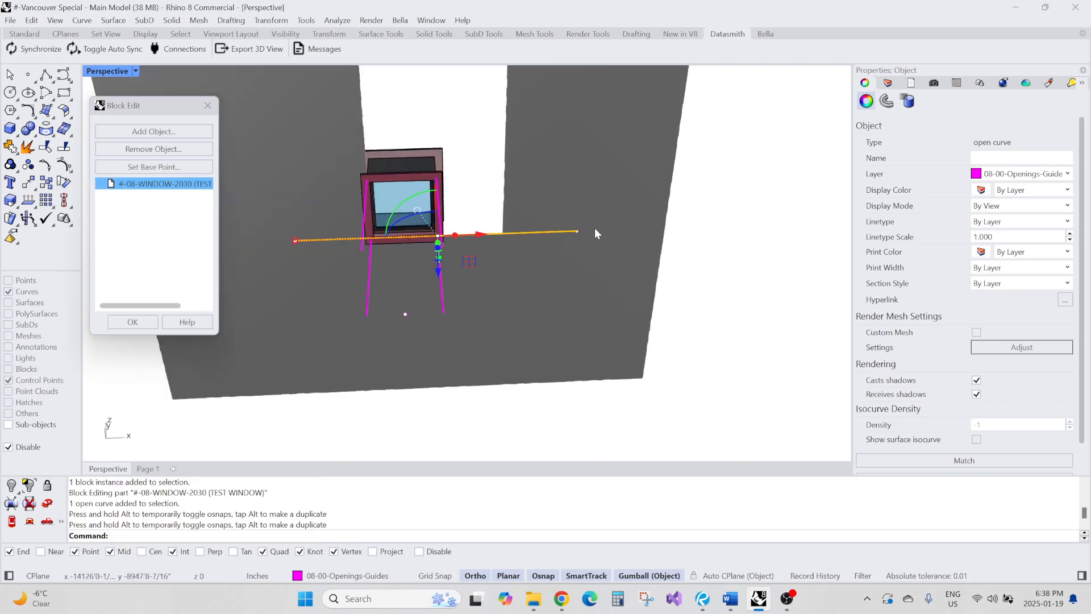
click(496, 243)
mouse_move(495, 191)
right_down()
mouse_move(495, 209)
mouse_move(498, 190)
right_up()
right_click(498, 190)
click(501, 183)
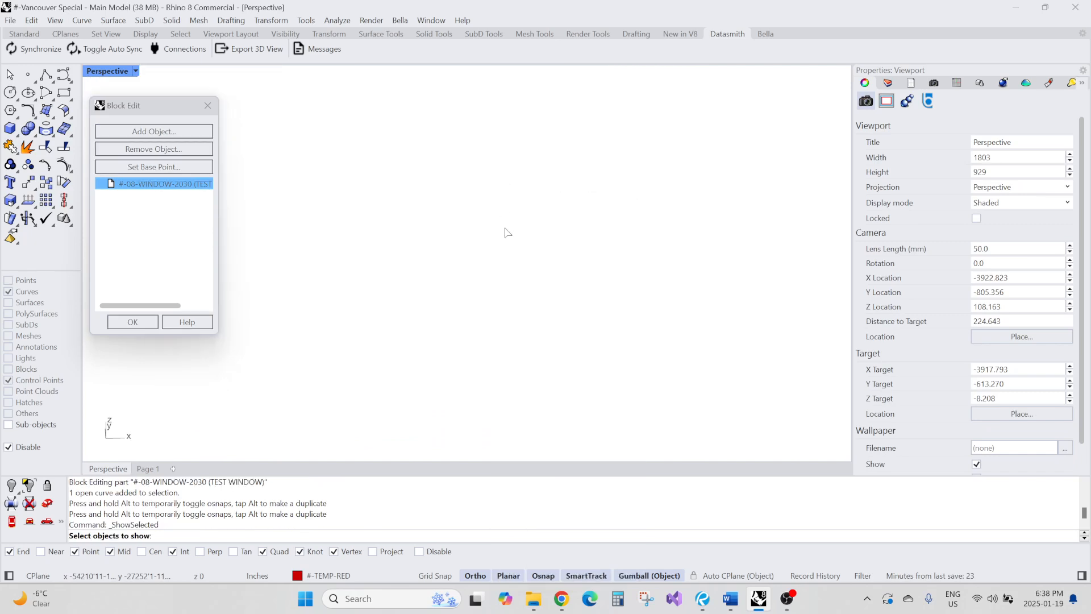
middle_click(455, 249)
click(437, 248)
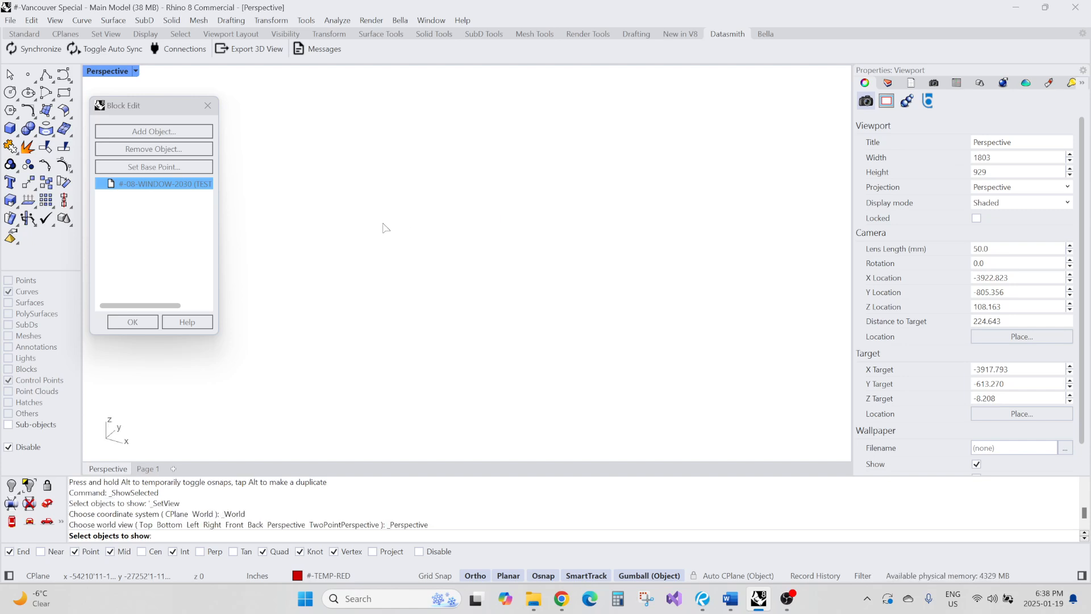
right_drag(384, 228, 470, 250)
middle_click(506, 262)
right_click(487, 245)
scroll(473, 260, up, 7)
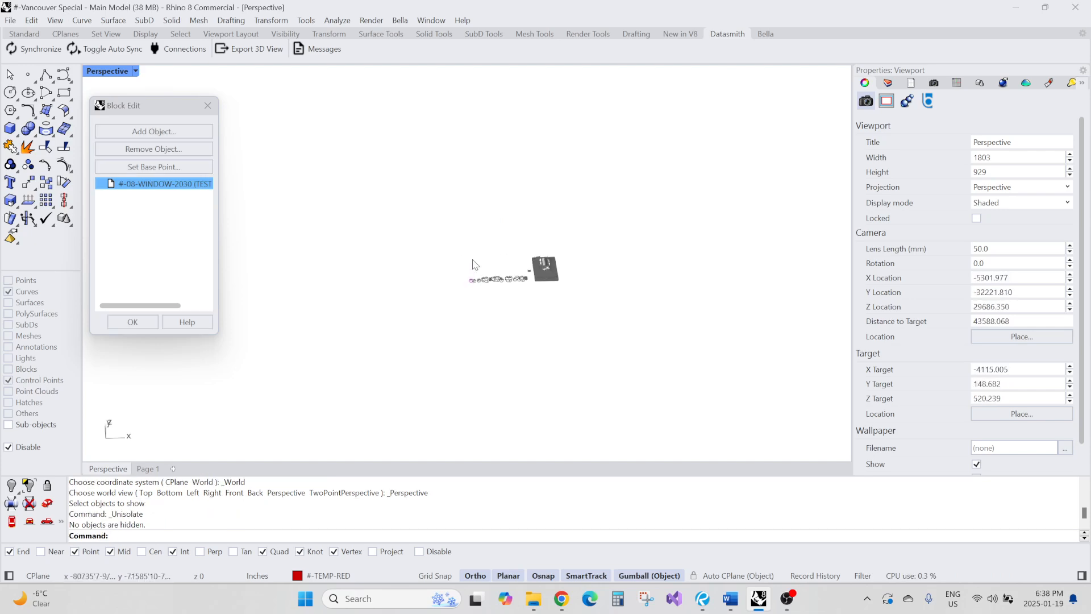
scroll(475, 264, up, 15)
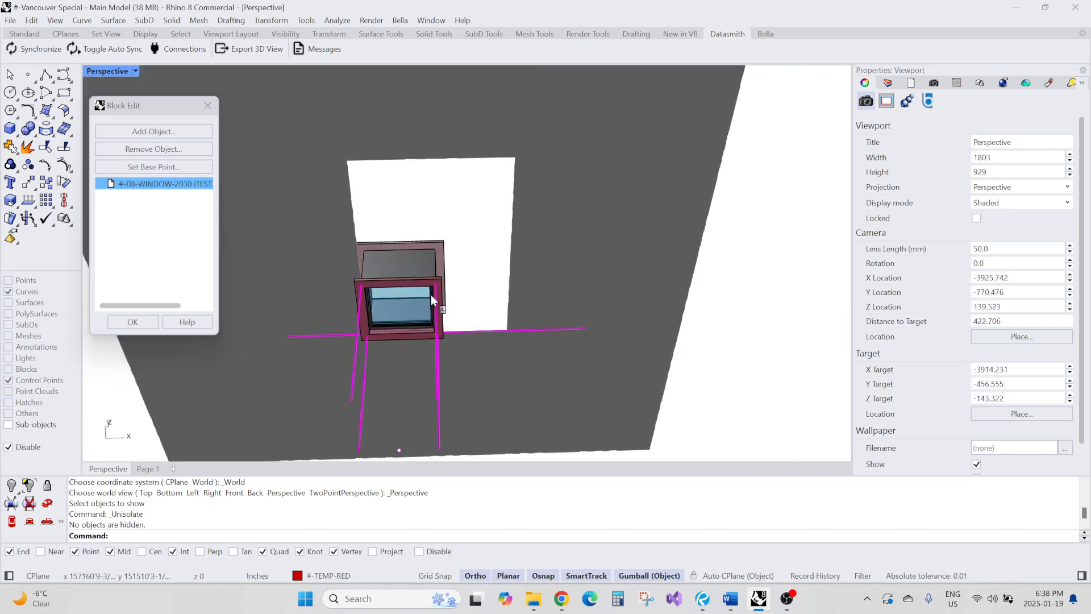
right_drag(431, 294, 432, 267)
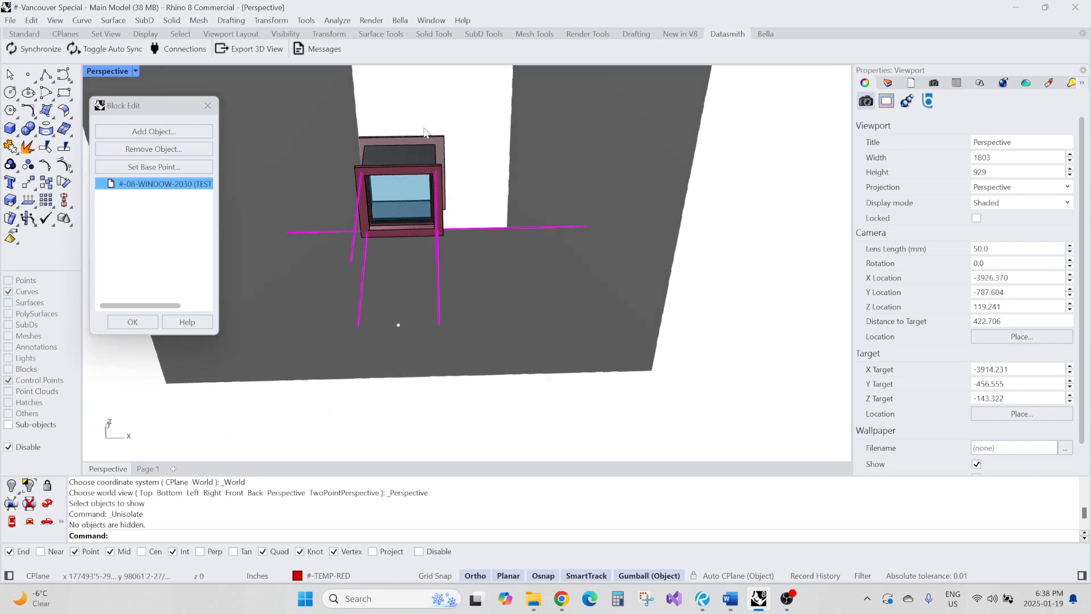
drag(411, 109, 484, 326)
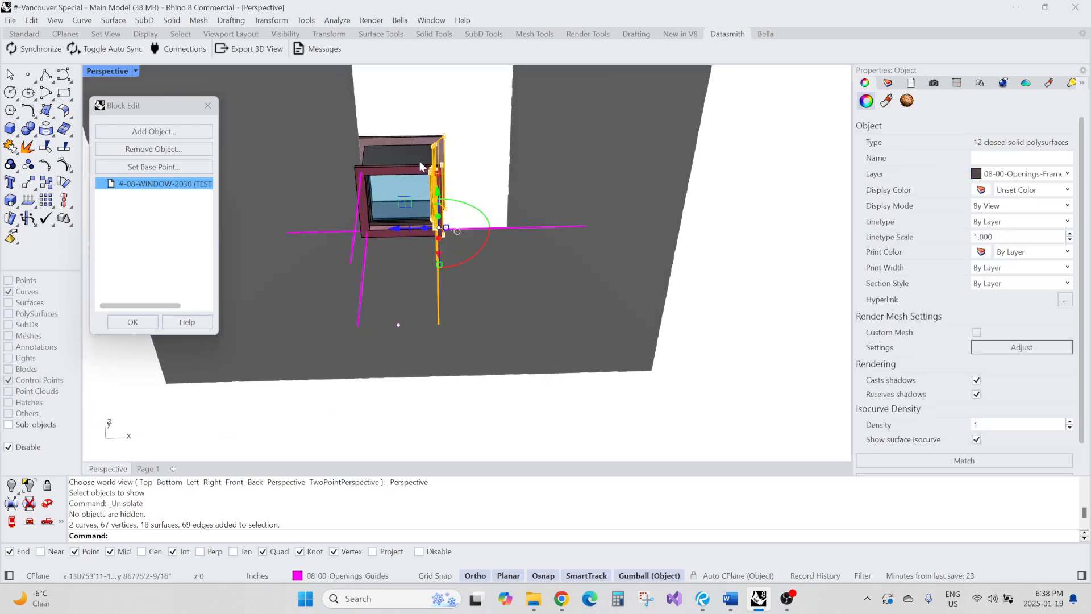
key(Escape)
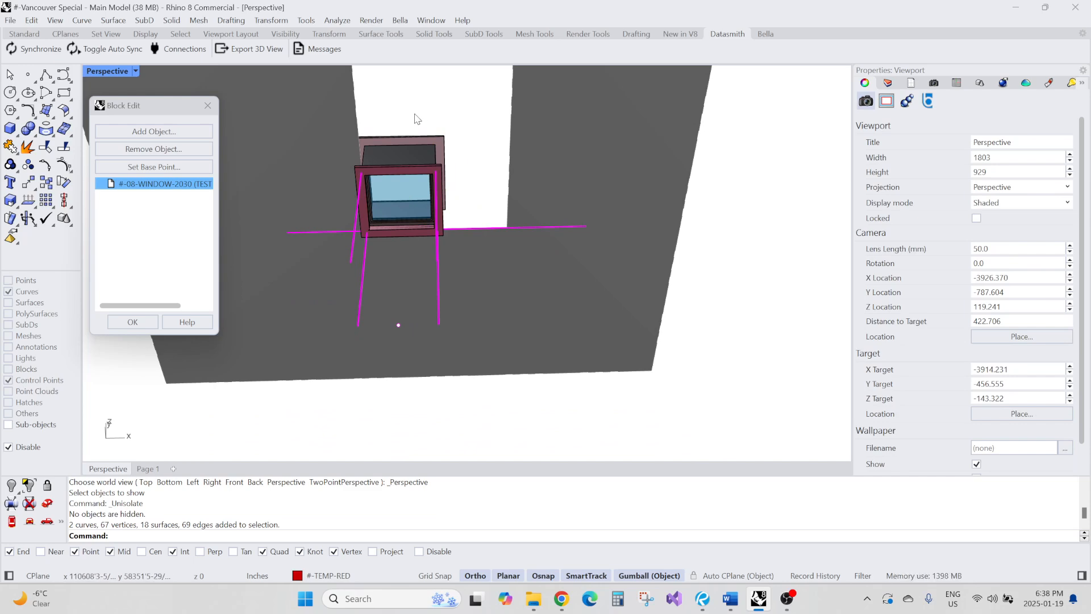
Select the window's right-side frame pieces and relocate the gumball to the end of the opening guide curve
drag(418, 119, 478, 353)
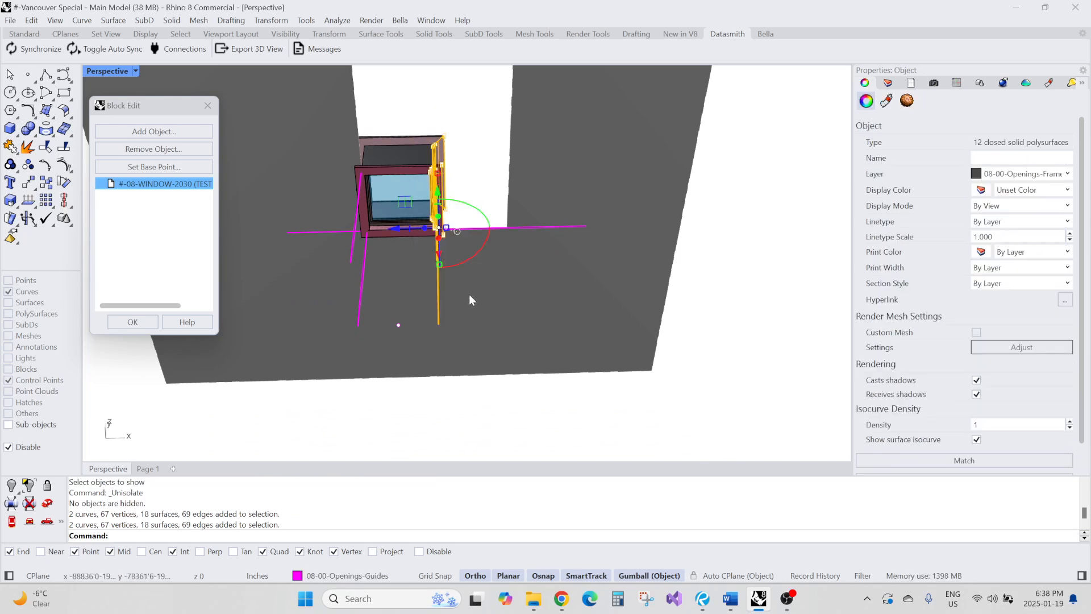
right_drag(469, 294, 514, 307)
scroll(530, 300, up, 5)
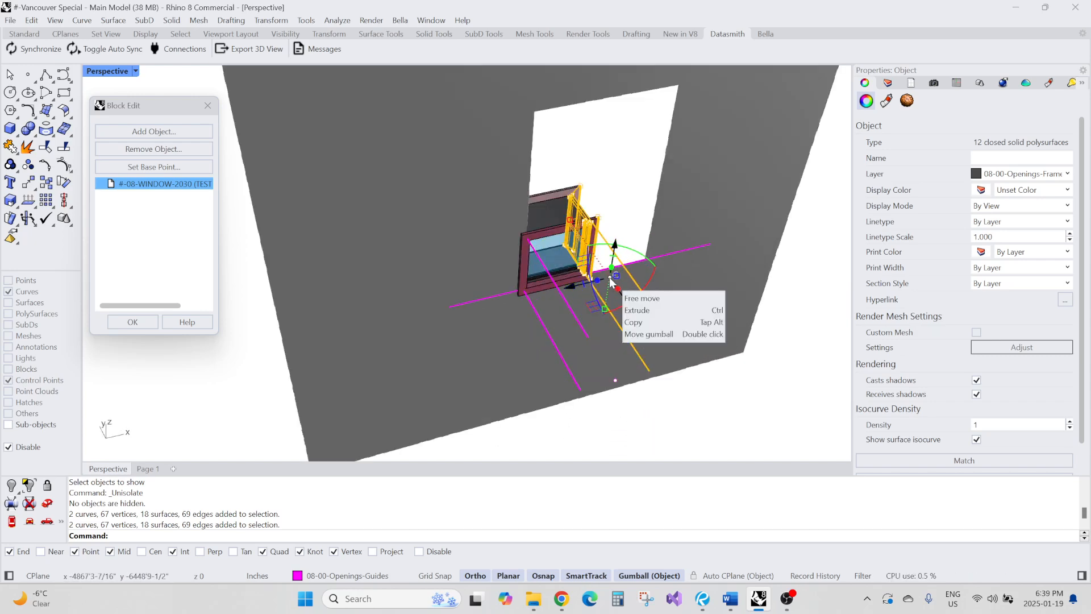
right_drag(654, 273, 645, 282)
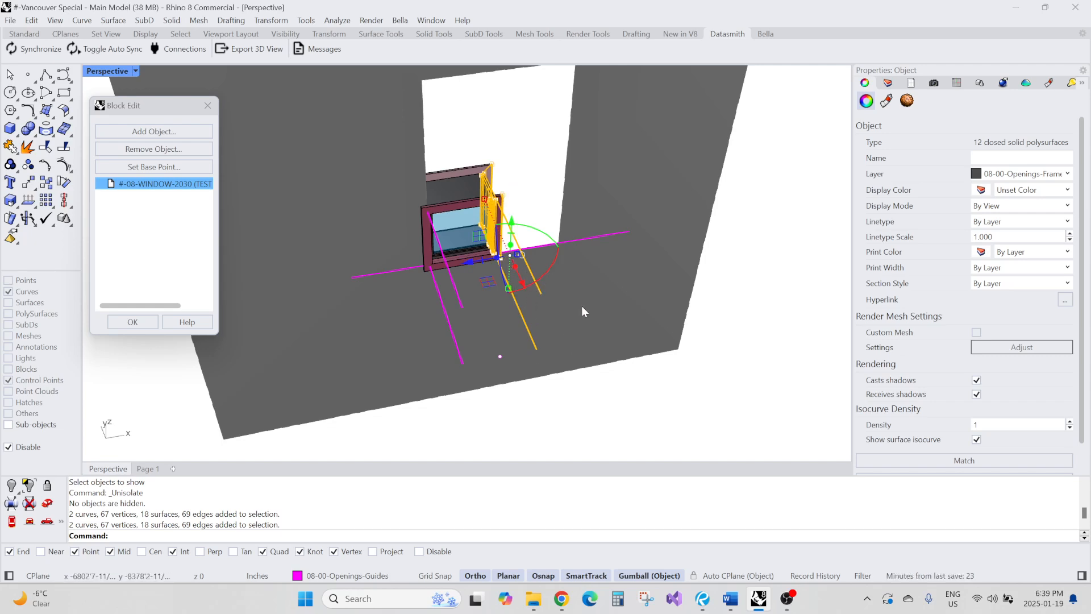
scroll(417, 243, down, 6)
mouse_move(418, 243)
right_down()
mouse_move(500, 288)
mouse_move(426, 240)
right_up()
scroll(466, 129, up, 4)
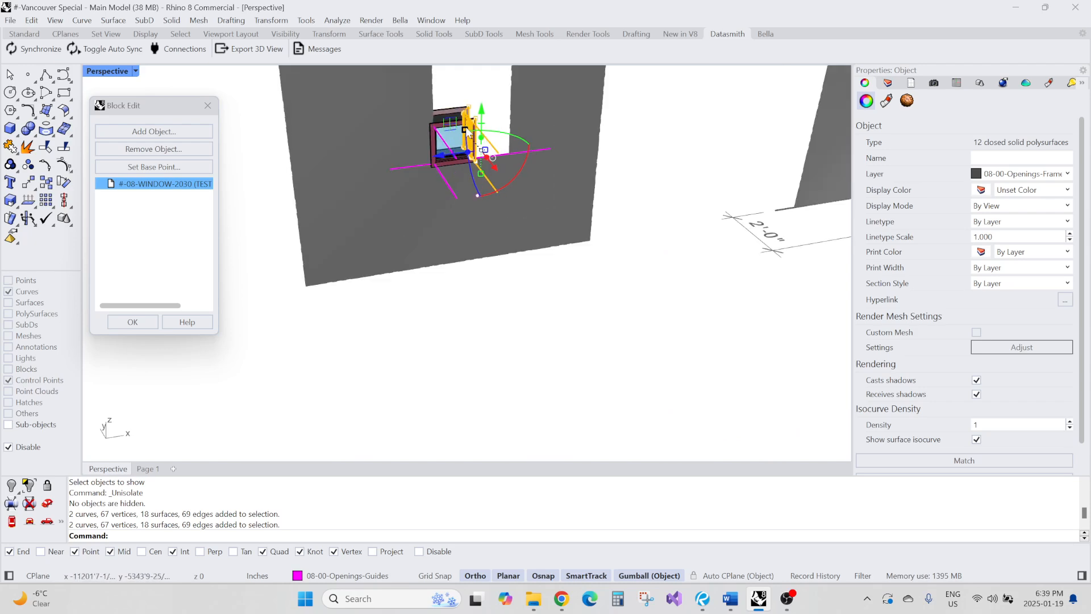
scroll(468, 134, up, 2)
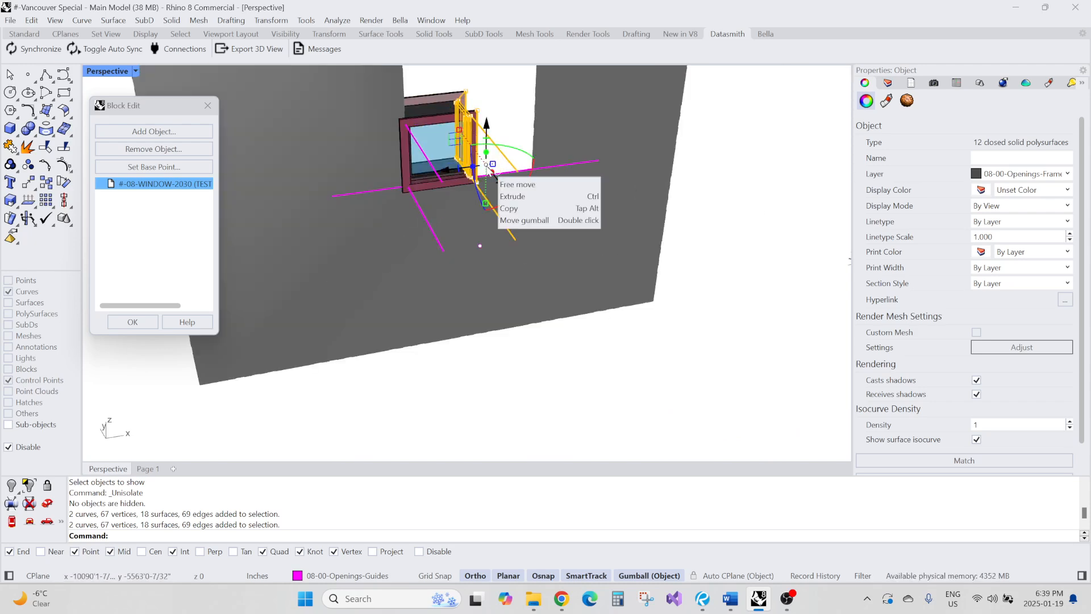
double_click(489, 166)
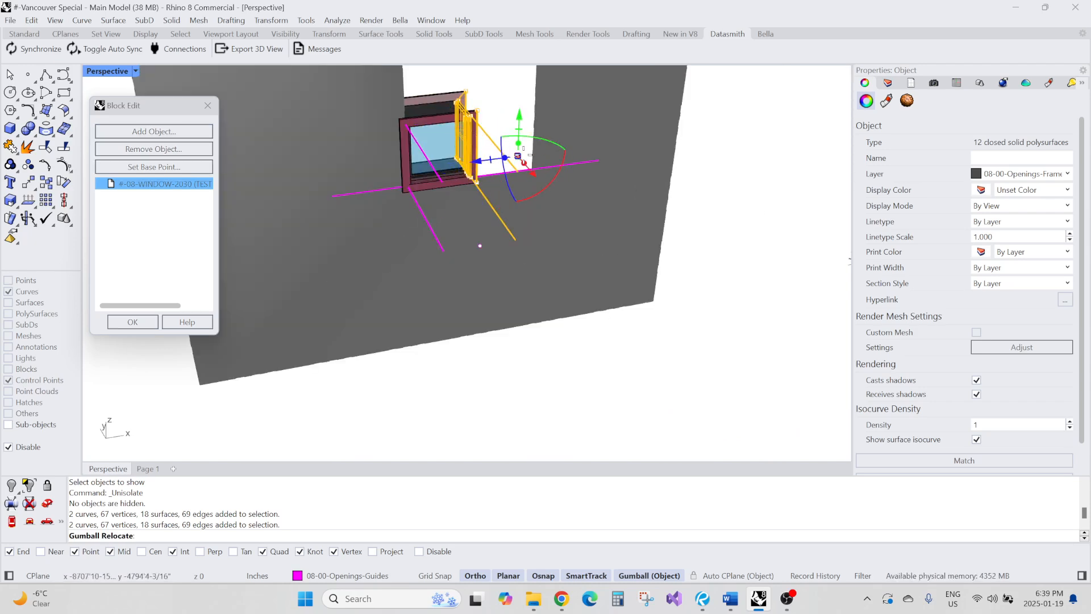
click(516, 240)
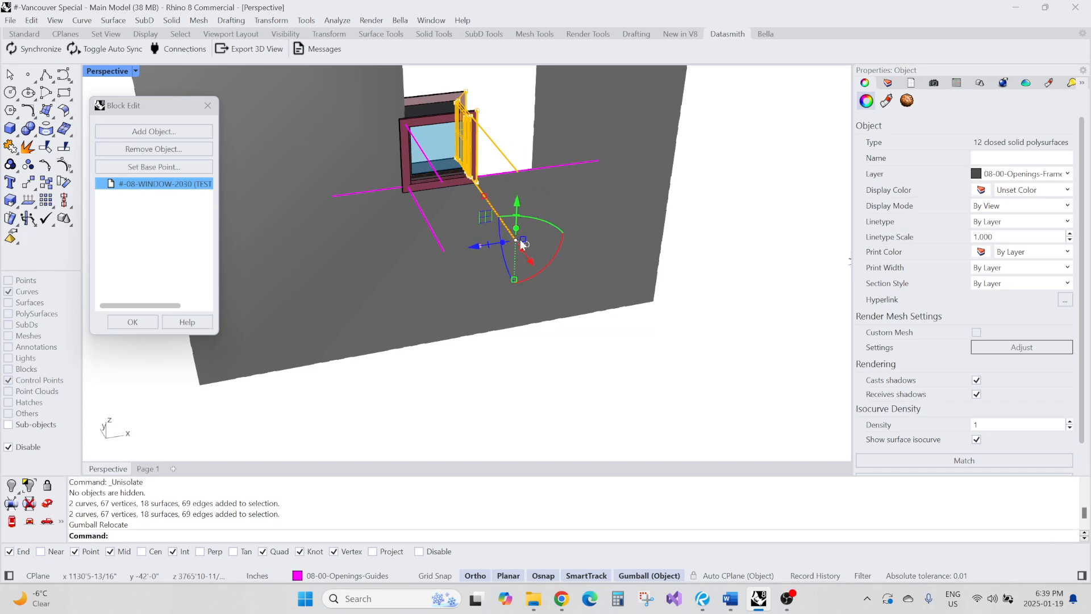
Move the right-side frame pieces inward along the gumball axis to narrow the window to the guide
right_drag(523, 245, 534, 220)
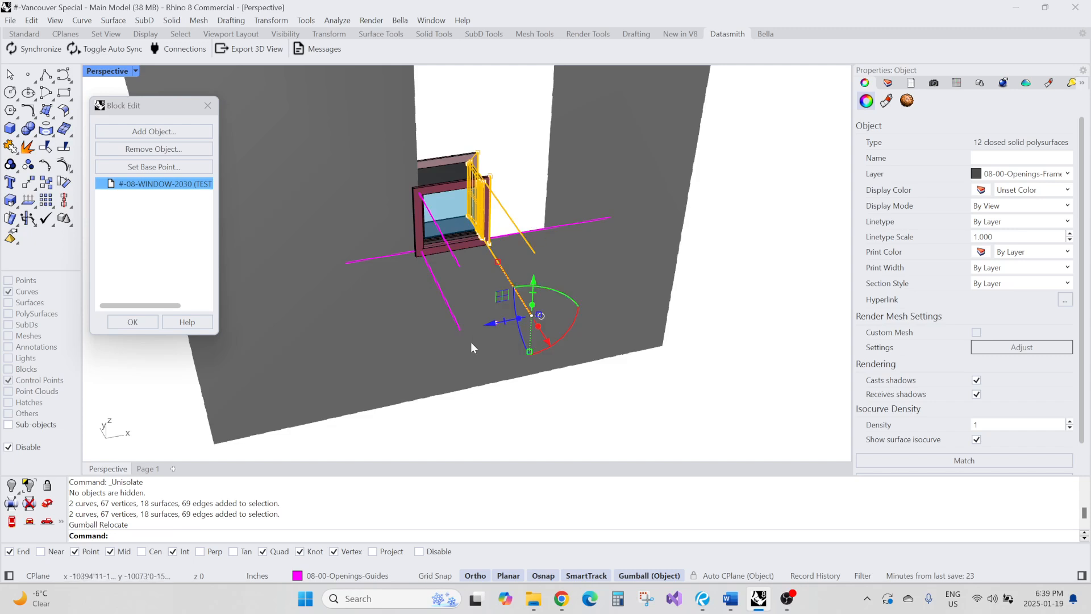
scroll(483, 329, down, 5)
scroll(445, 322, up, 5)
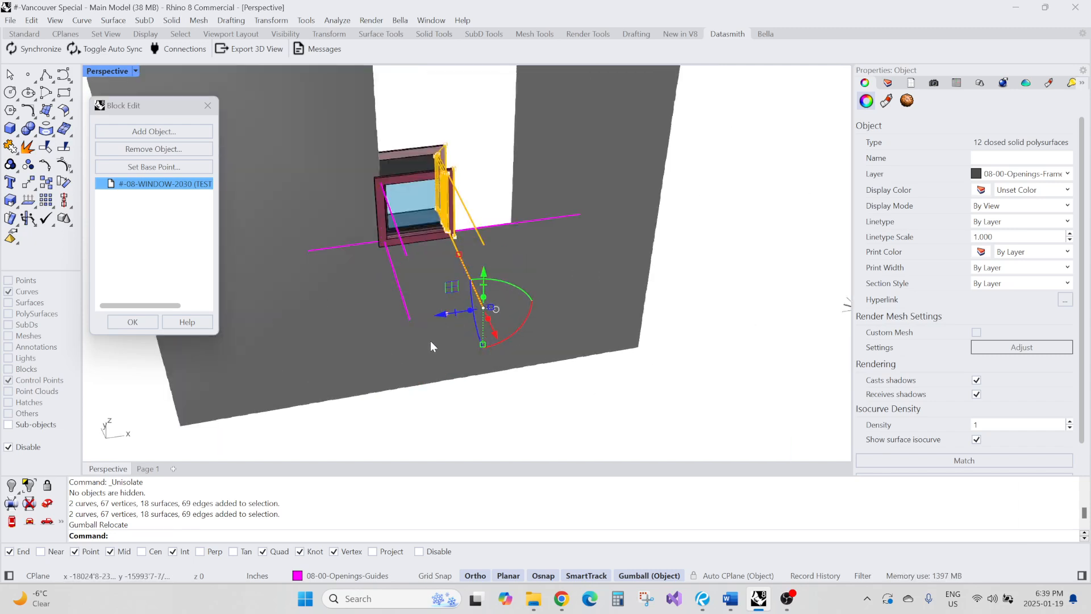
scroll(431, 345, down, 2)
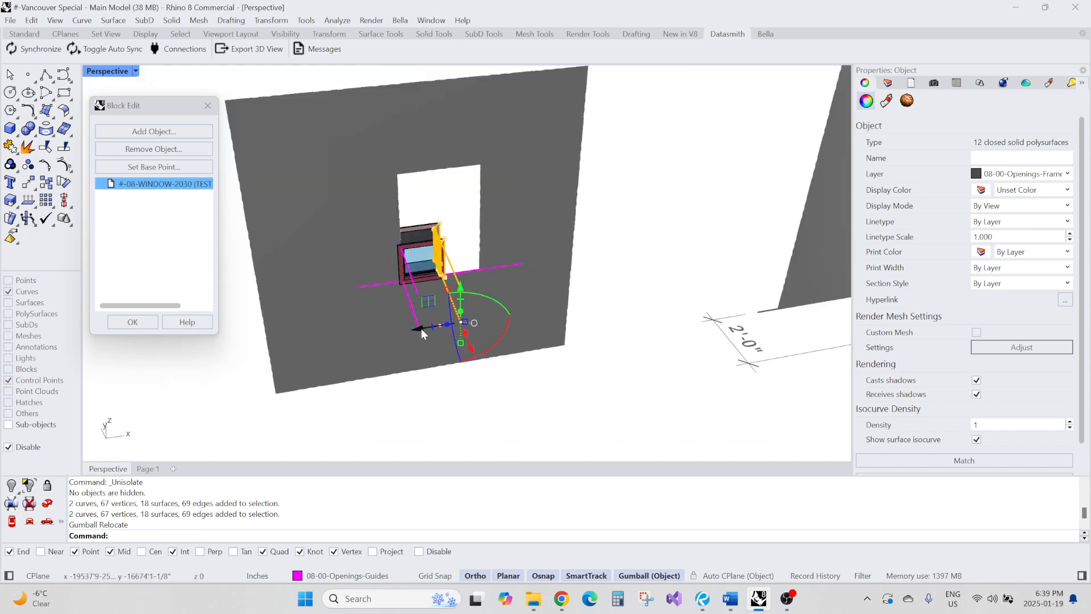
drag(421, 328, 485, 168)
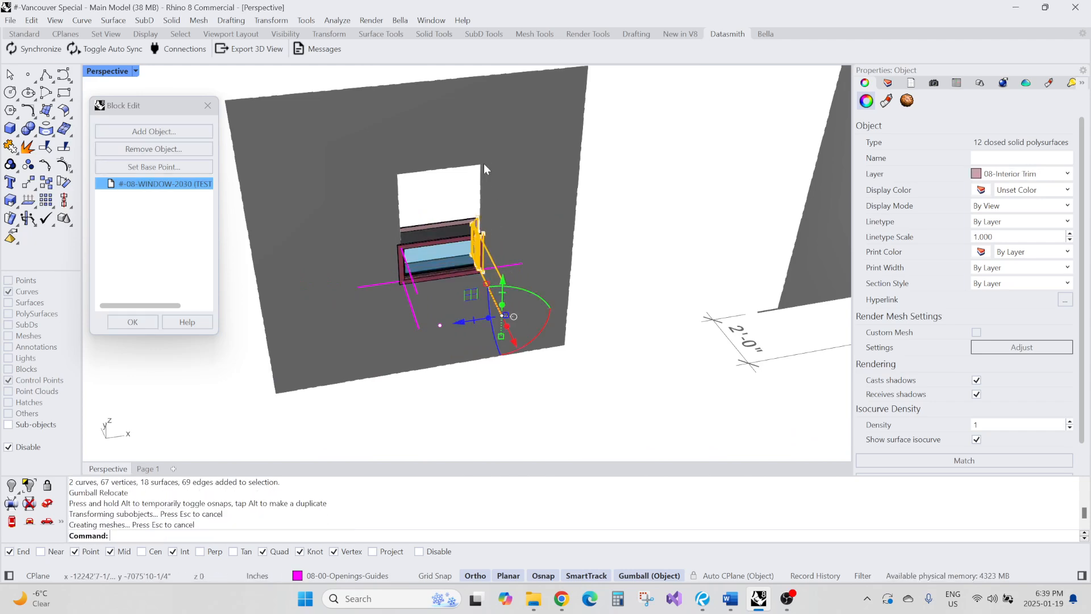
click(540, 412)
right_drag(540, 411, 492, 371)
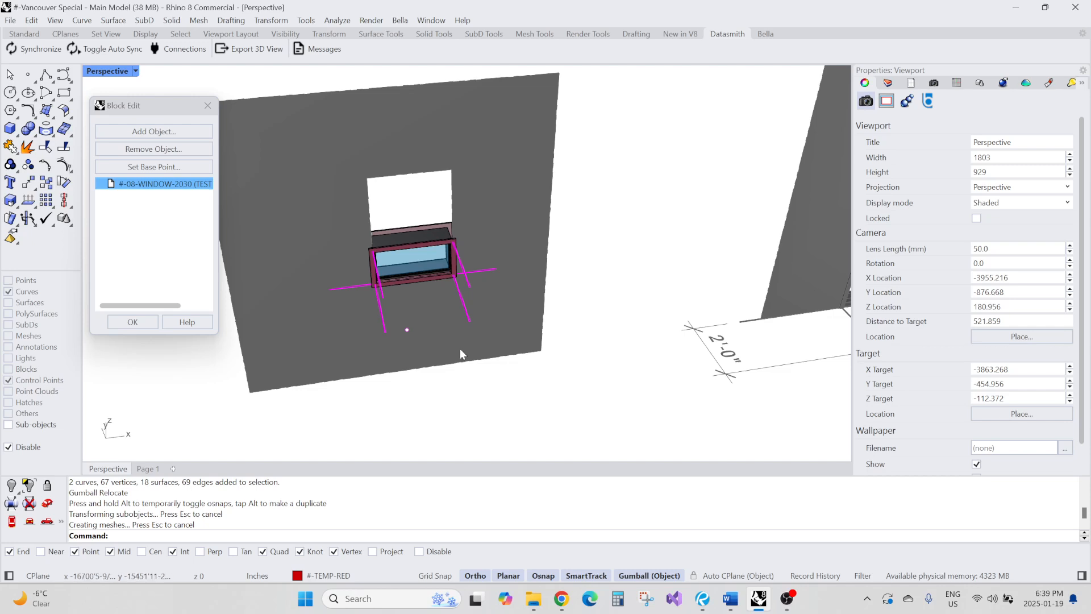
Move the guide point -6 inches along the gumball axis
click(406, 330)
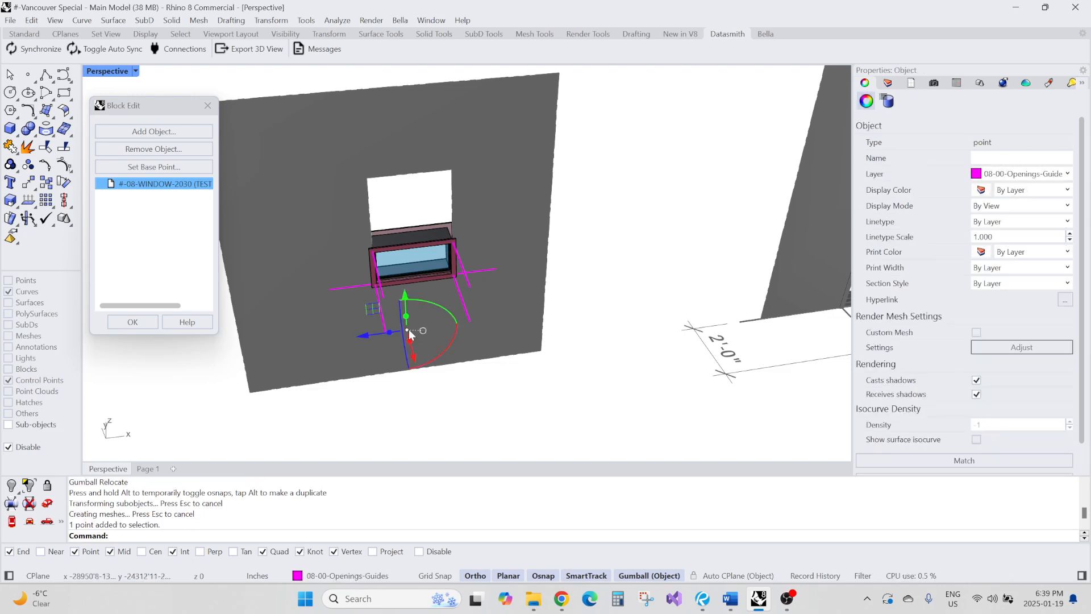
click(370, 338)
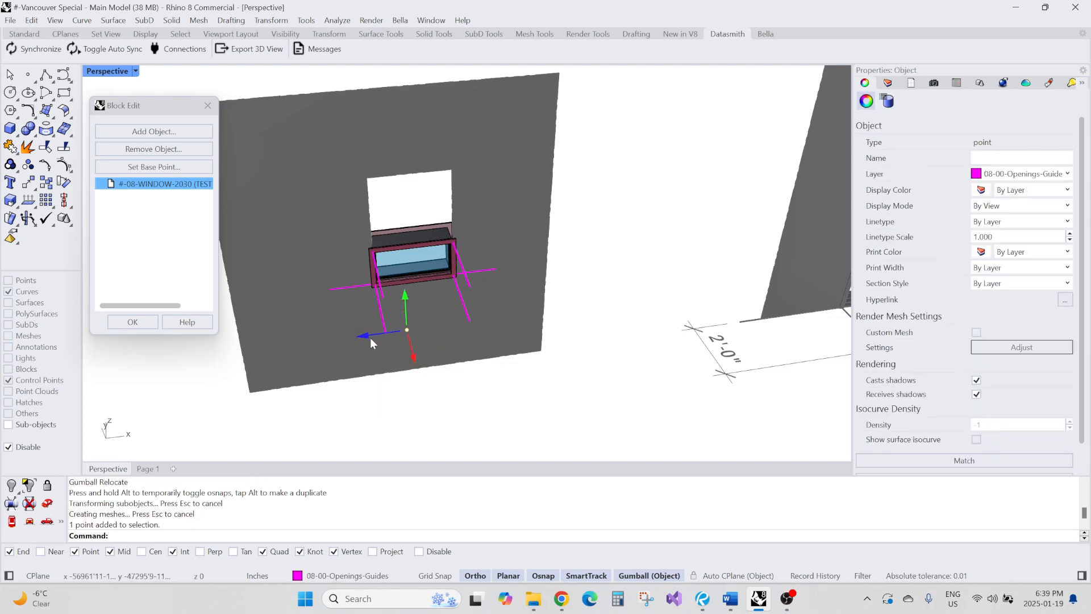
text(-6)
key(Return)
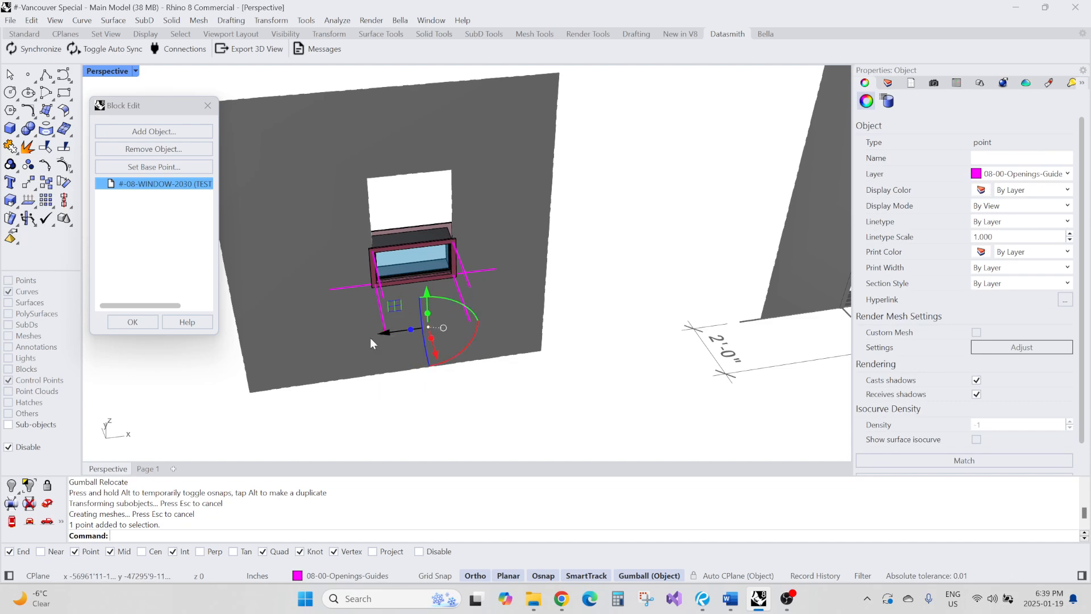
drag(381, 335, 428, 327)
click(493, 392)
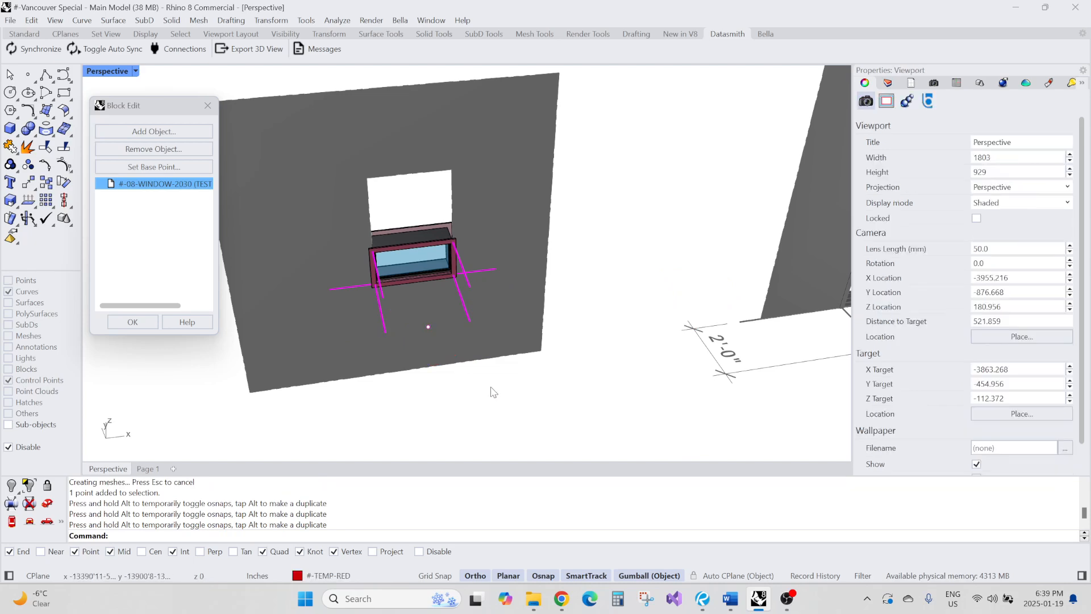
Measure the distances from the guide point to the neighbouring guide lines
text(d)
key(space)
click(428, 327)
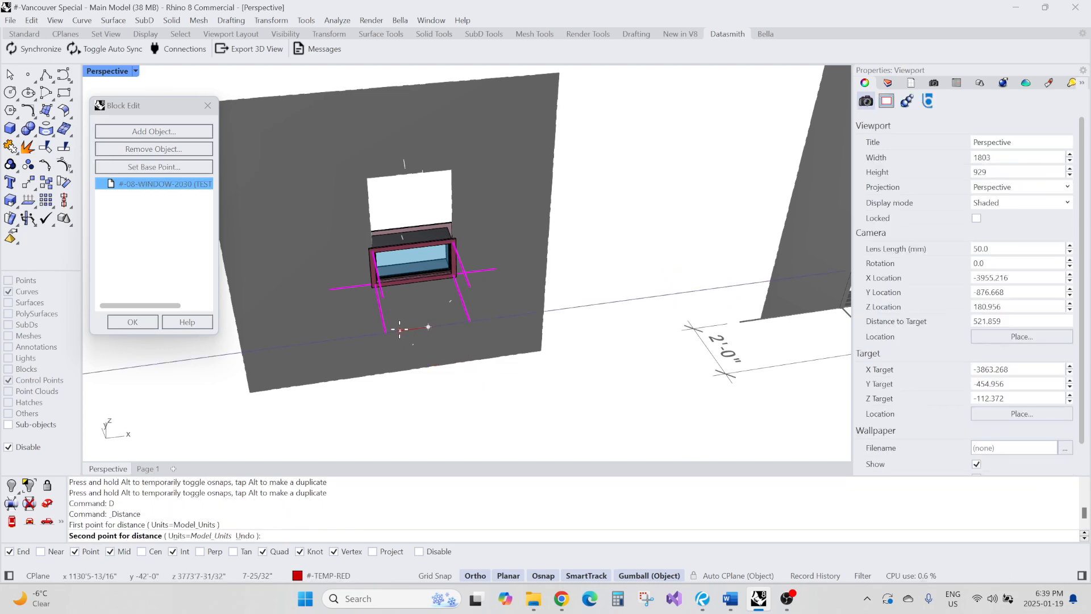
click(386, 333)
key(space)
click(428, 327)
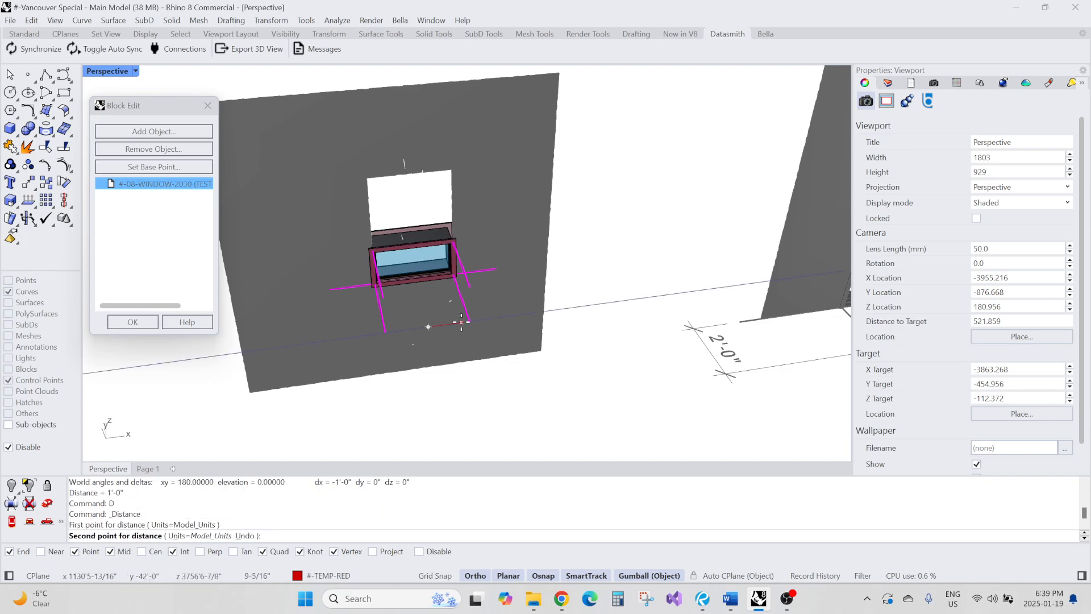
click(470, 320)
Select the window's top frame pieces and relocate the gumball to the end of the top guide curve
scroll(443, 318, down, 2)
mouse_move(443, 298)
right_down()
mouse_move(478, 307)
mouse_move(438, 307)
right_up()
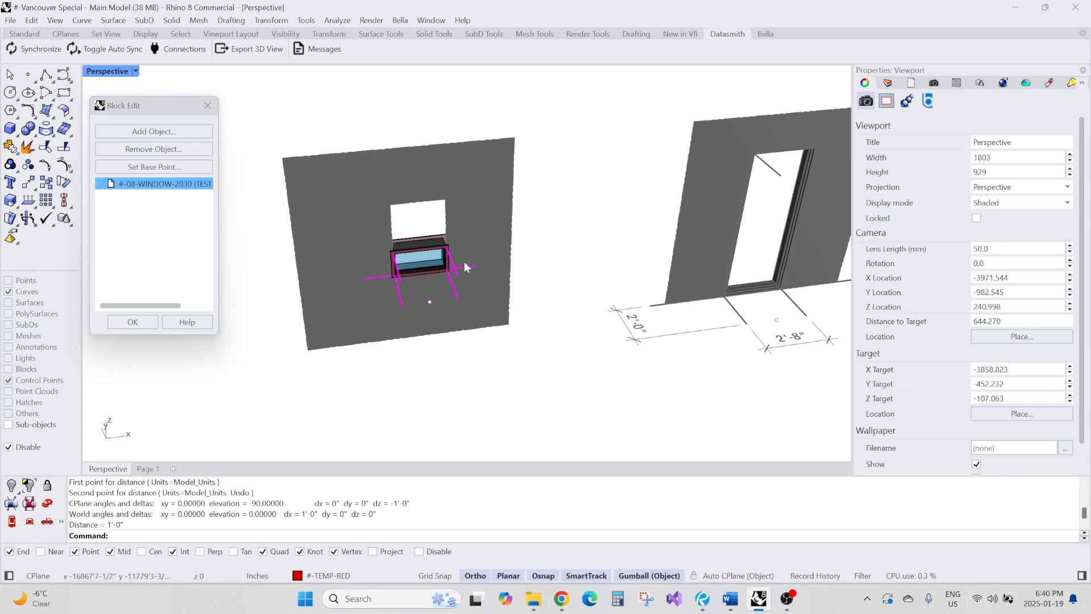
scroll(429, 200, up, 2)
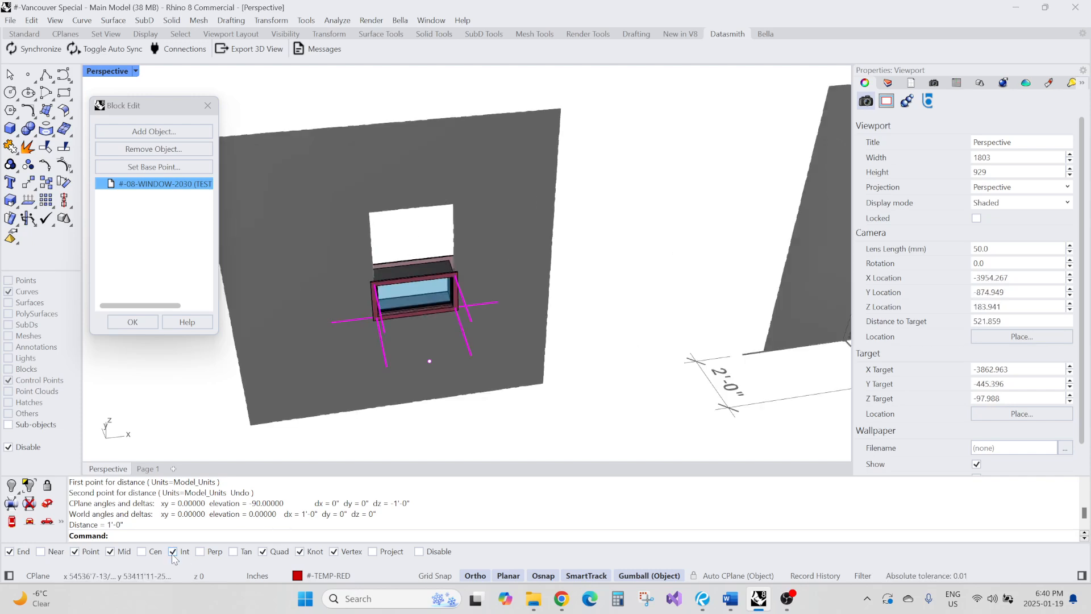
scroll(392, 275, down, 6)
right_drag(392, 279, 385, 243)
scroll(339, 120, up, 6)
scroll(457, 233, up, 4)
scroll(413, 265, down, 4)
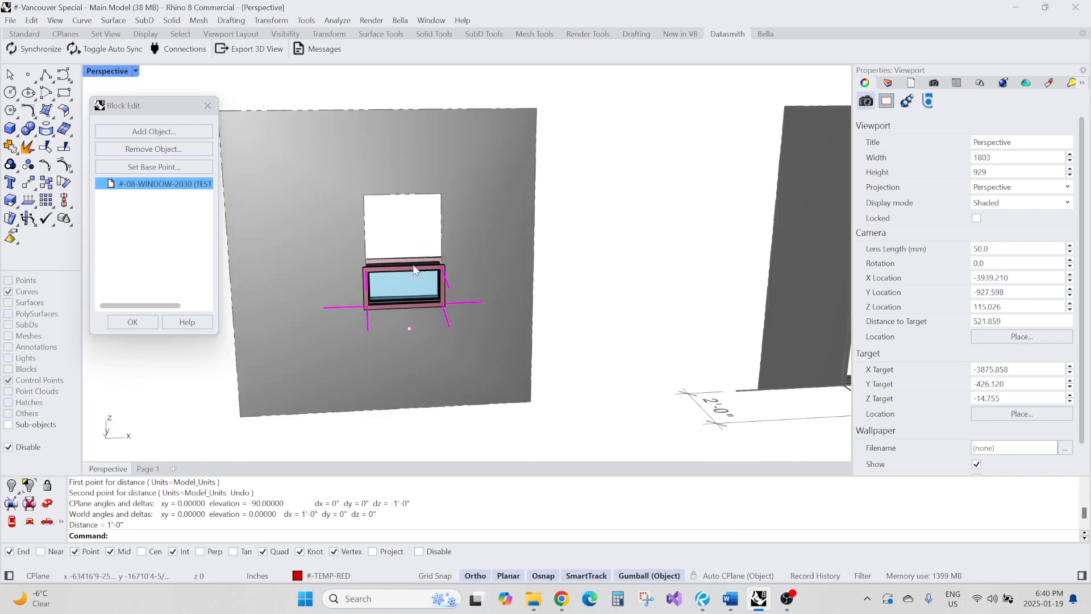
scroll(414, 266, down, 2)
right_drag(407, 279, 399, 257)
scroll(292, 182, up, 2)
scroll(375, 200, down, 2)
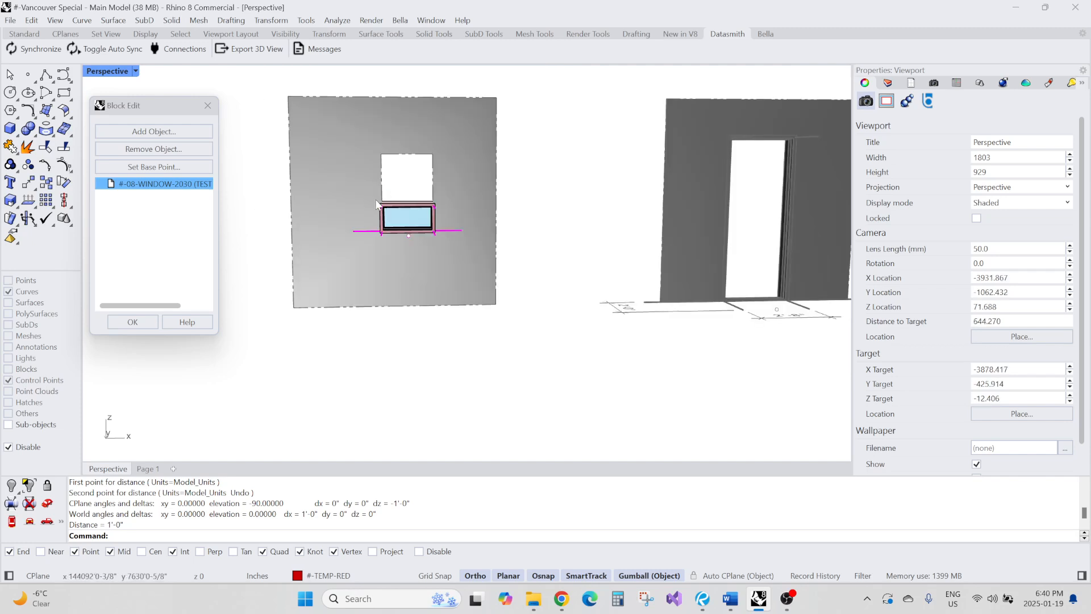
drag(268, 152, 489, 222)
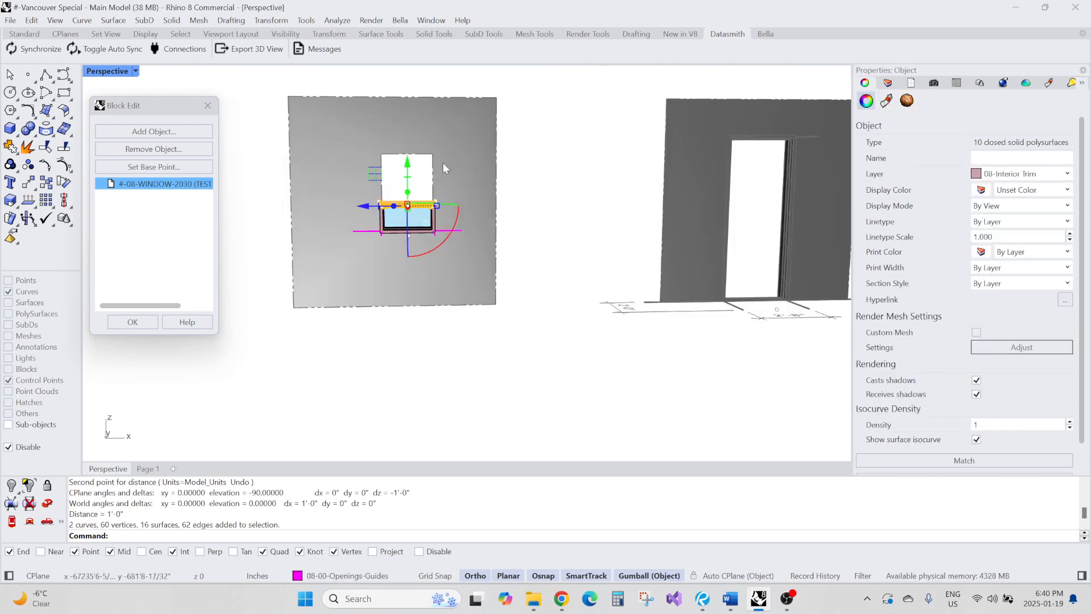
right_drag(431, 169, 548, 247)
scroll(537, 241, up, 4)
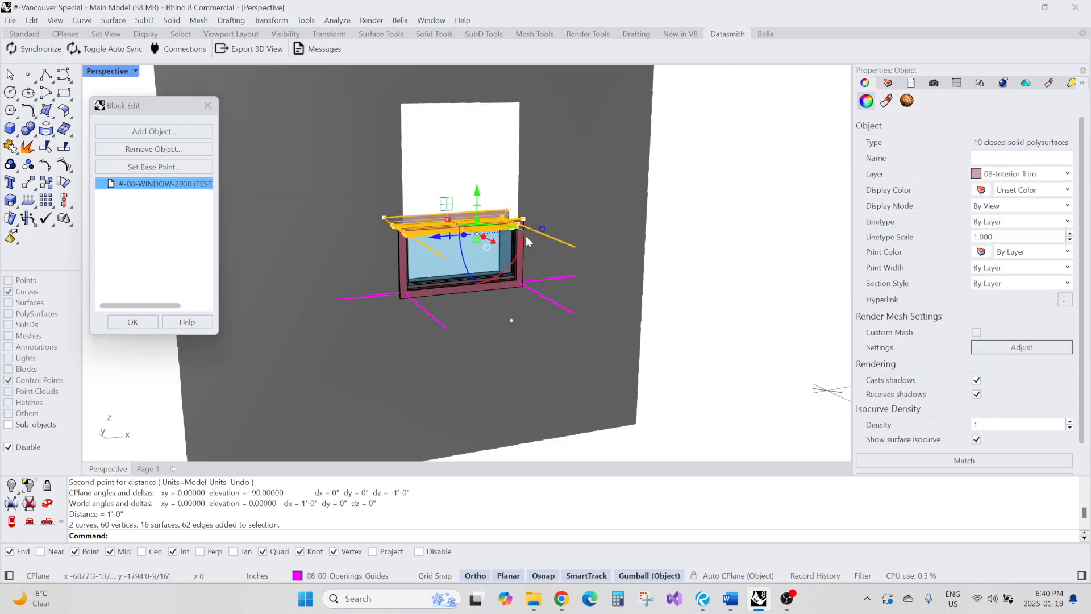
scroll(495, 240, up, 3)
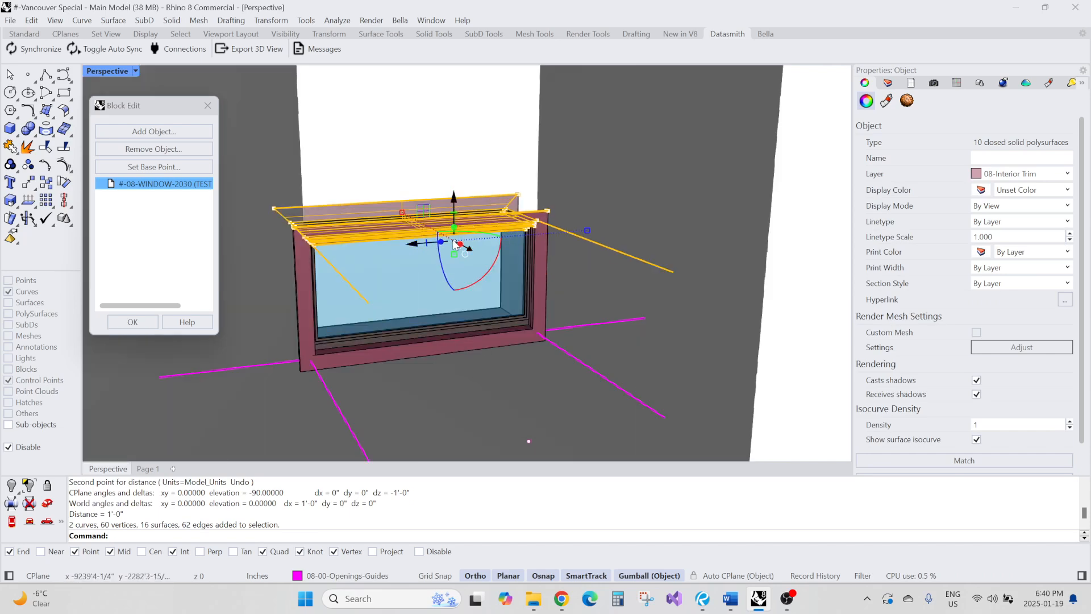
ctrl+drag(455, 245, 675, 278)
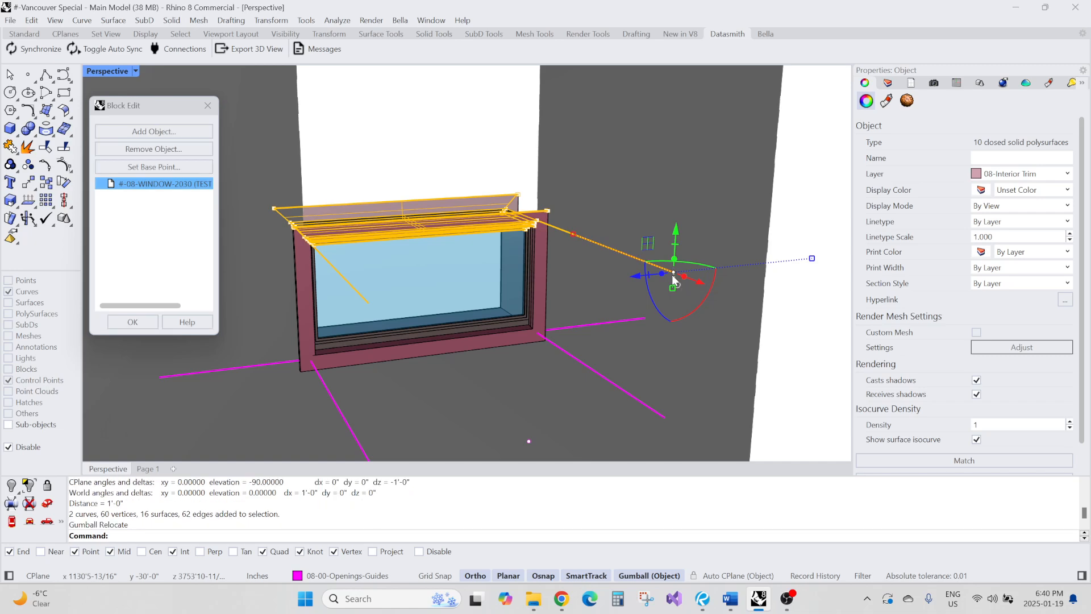
Raise the top frame pieces about 2'-0" to fit the opening height
scroll(600, 268, down, 5)
drag(615, 223, 617, 145)
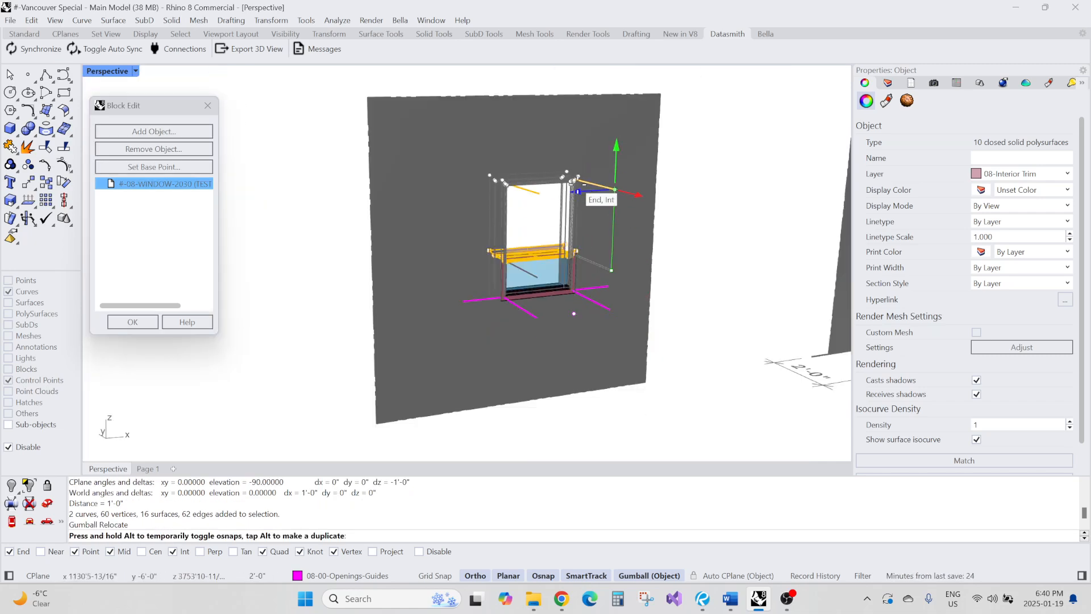
click(733, 262)
Check the resized window and close the block editor
scroll(400, 134, down, 7)
right_drag(451, 175, 670, 172)
scroll(645, 153, up, 10)
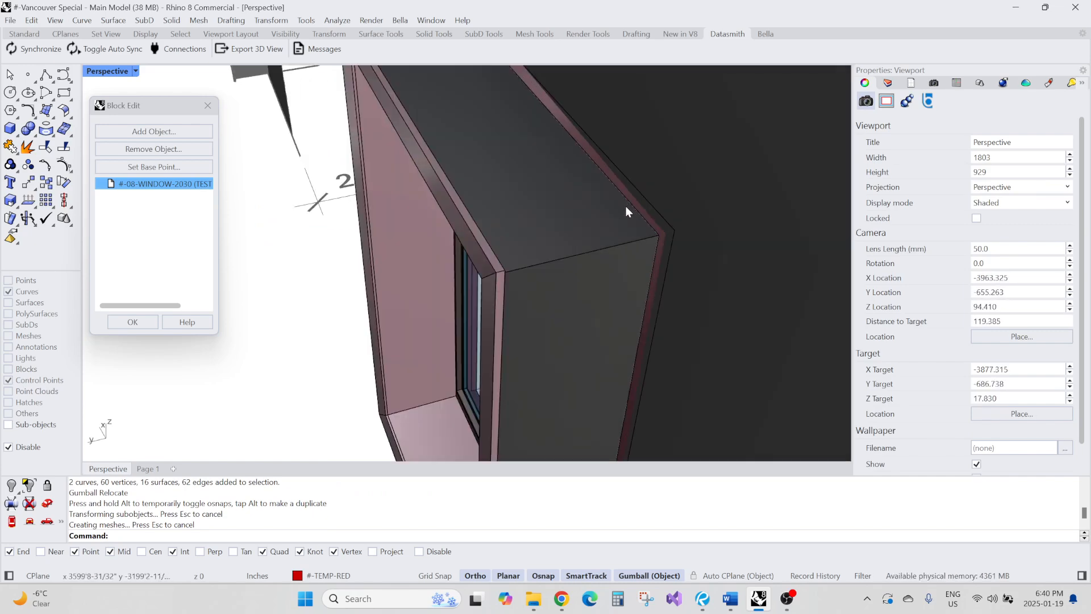
scroll(707, 222, down, 4)
right_drag(642, 210, 461, 226)
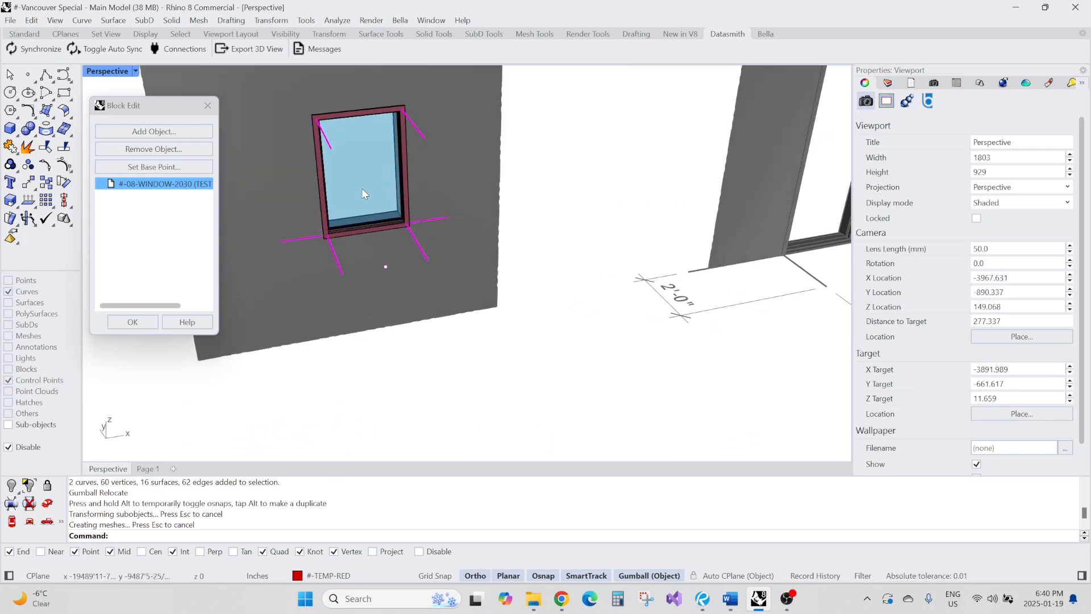
click(133, 321)
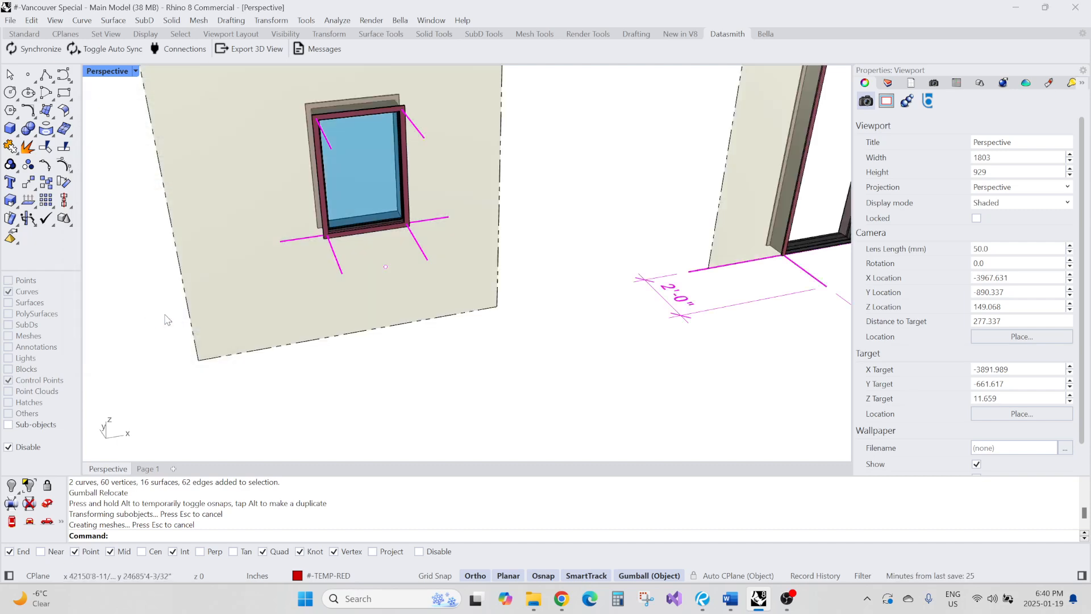
Examine the resized test window in its wall opening from several angles
scroll(432, 295, down, 6)
scroll(408, 319, down, 2)
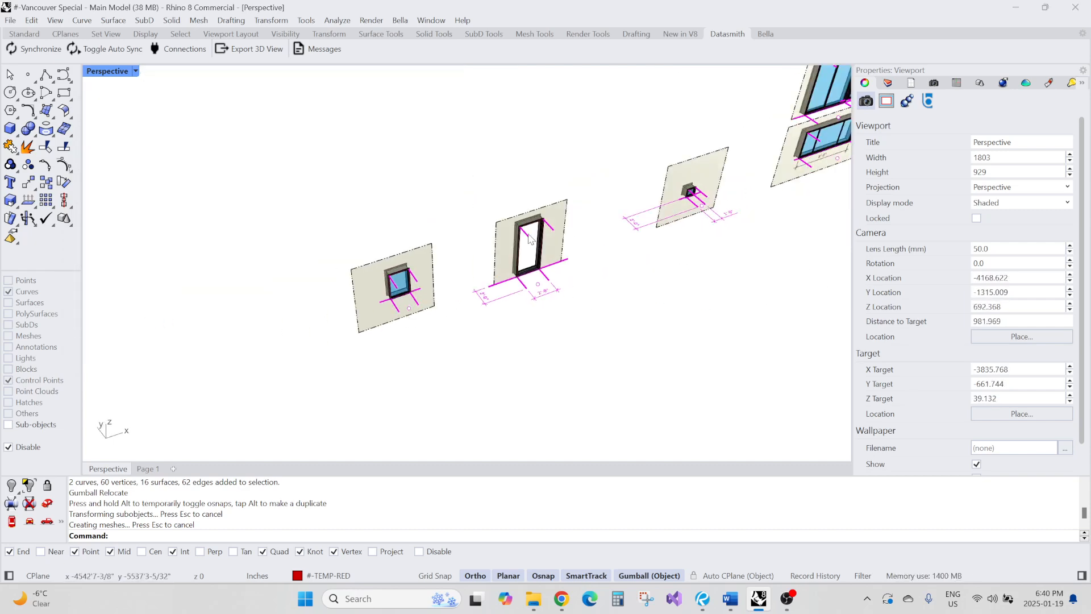
scroll(683, 199, up, 6)
scroll(687, 198, down, 8)
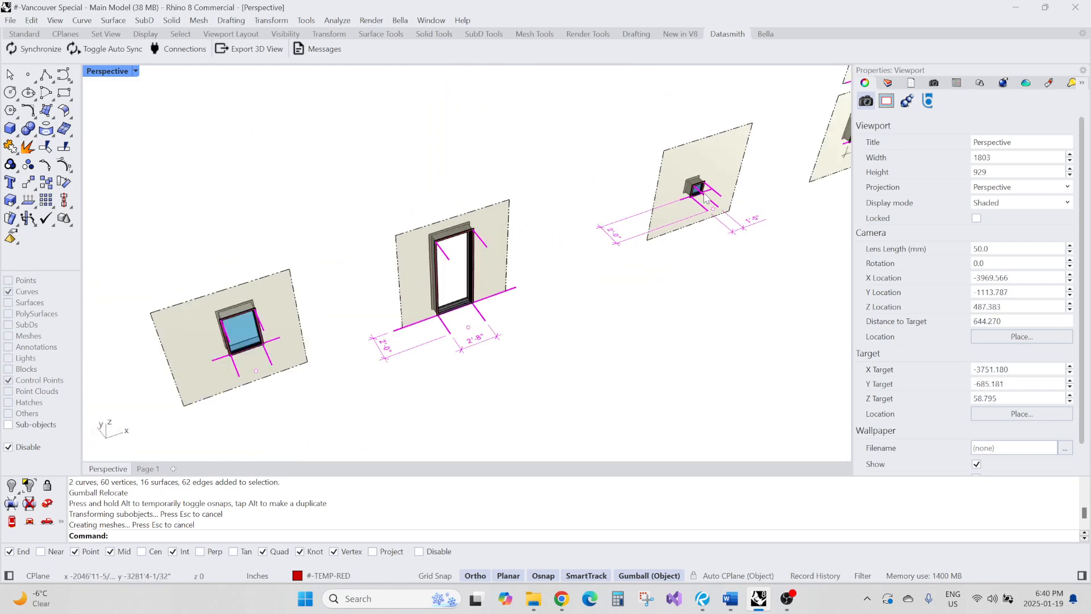
right_drag(495, 316, 602, 294)
scroll(477, 255, up, 12)
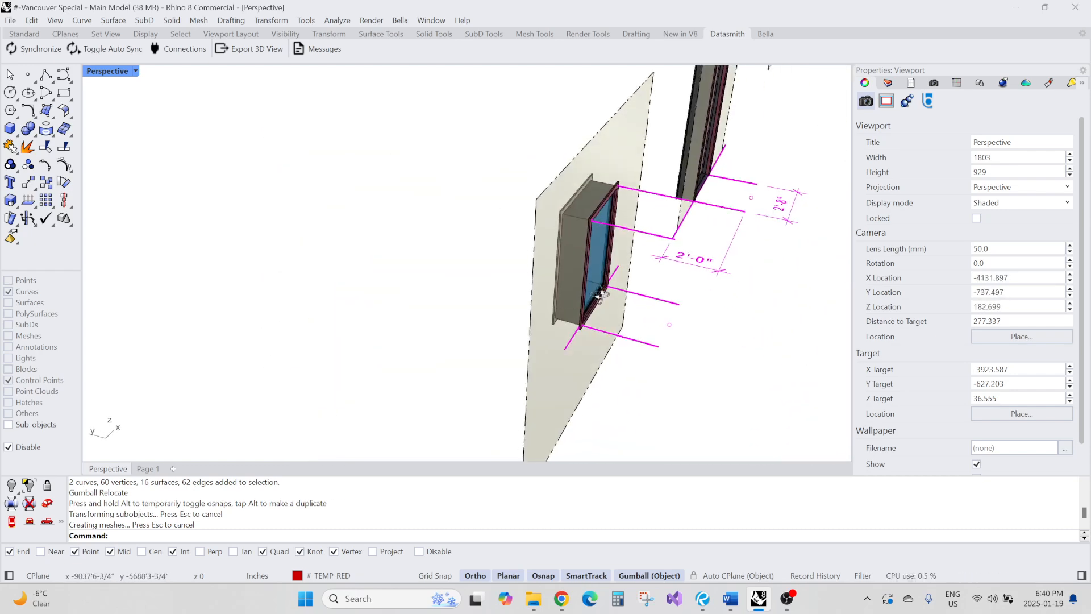
scroll(588, 227, up, 6)
right_drag(588, 227, 725, 239)
scroll(677, 275, down, 4)
click(726, 238)
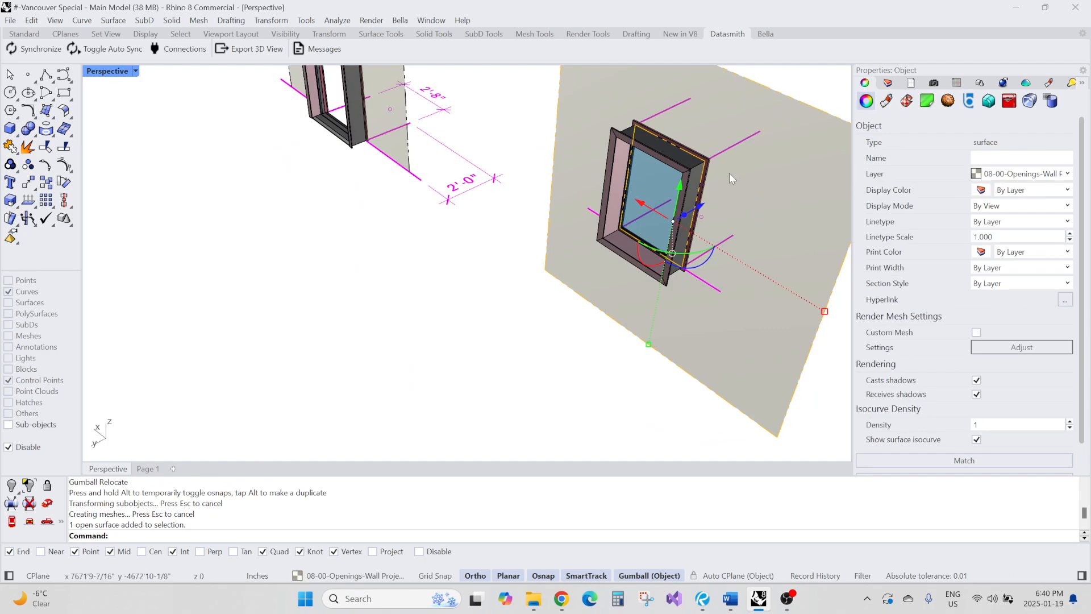
scroll(699, 148, up, 12)
scroll(652, 177, down, 10)
right_drag(591, 213, 358, 261)
scroll(329, 226, down, 6)
scroll(304, 242, up, 5)
scroll(343, 250, down, 5)
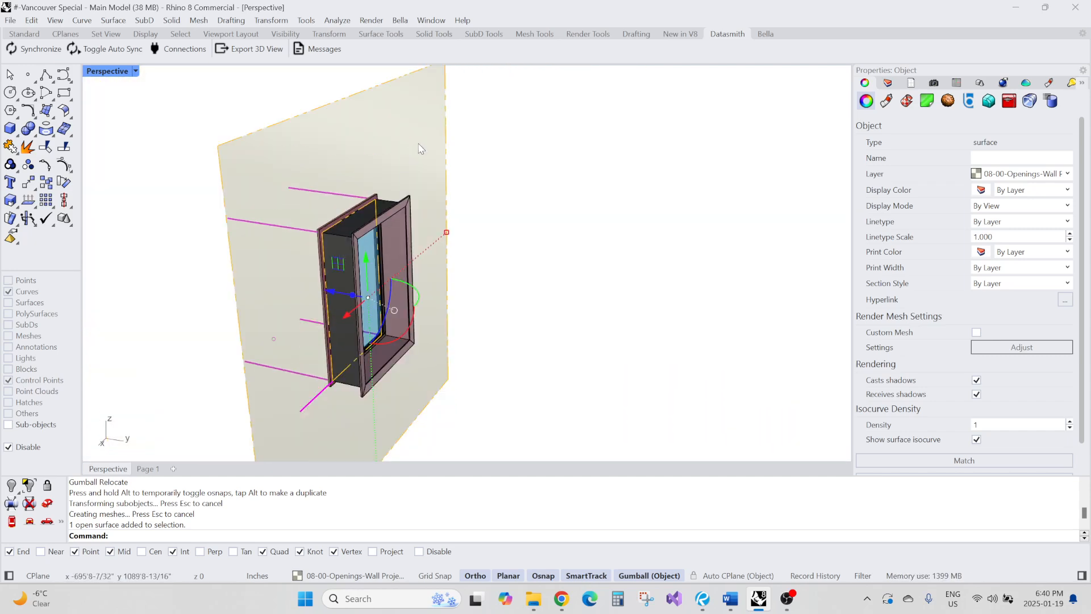
key(Escape)
click(421, 140)
key(Escape)
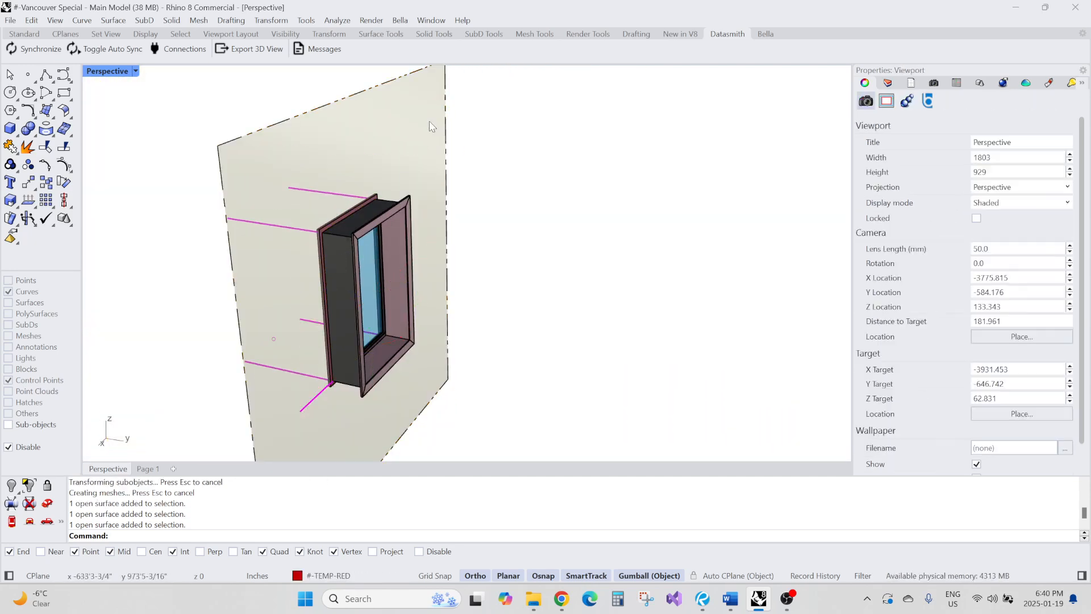
right_drag(341, 173, 470, 316)
scroll(375, 223, up, 4)
click(593, 226)
key(Escape)
scroll(427, 269, down, 16)
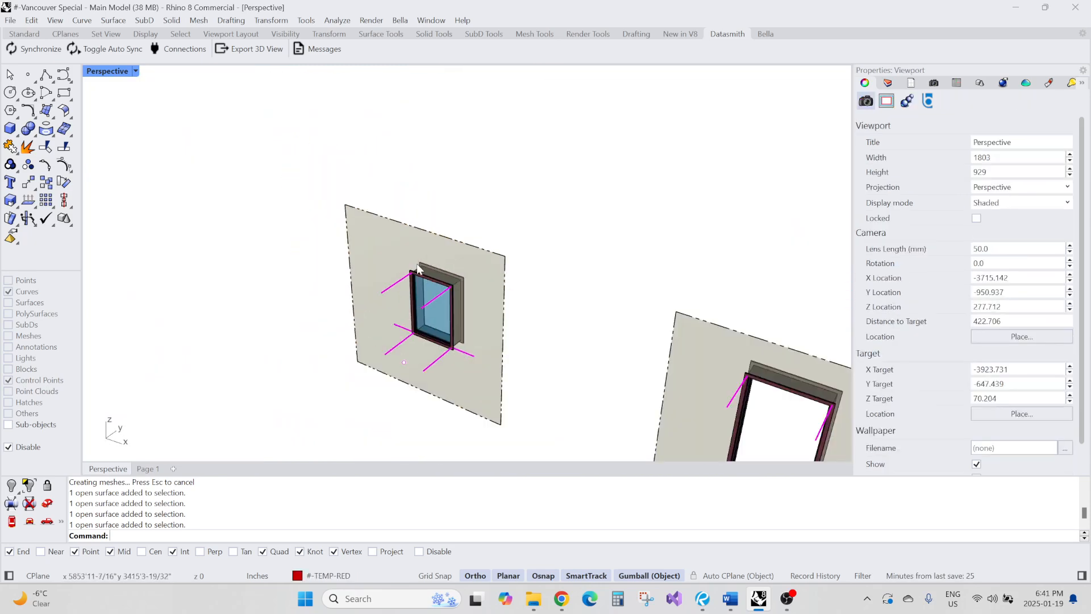
right_drag(420, 270, 347, 314)
scroll(505, 276, up, 6)
scroll(332, 271, down, 10)
scroll(464, 278, up, 6)
scroll(463, 278, down, 10)
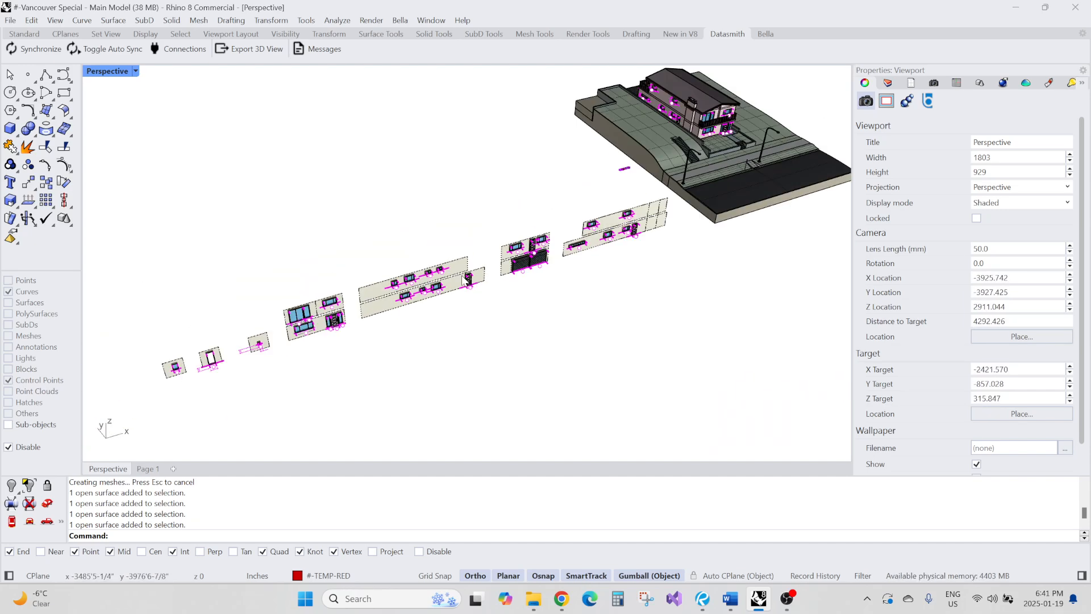
right_drag(426, 278, 422, 256)
scroll(278, 337, up, 14)
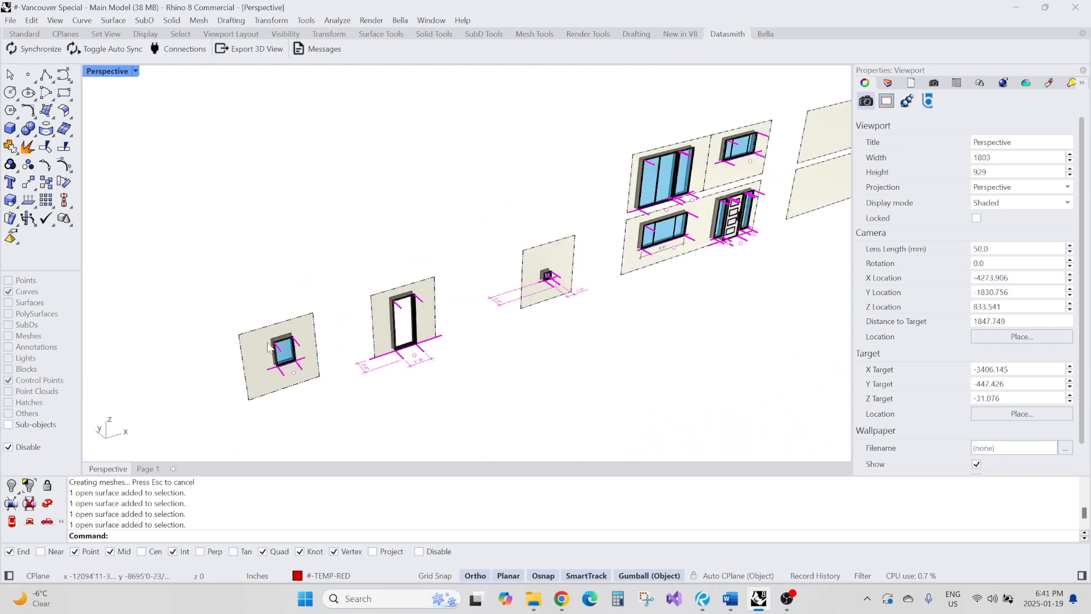
Move the test window block from its test wall over to the house model
click(292, 335)
scroll(298, 332, down, 12)
scroll(327, 348, down, 8)
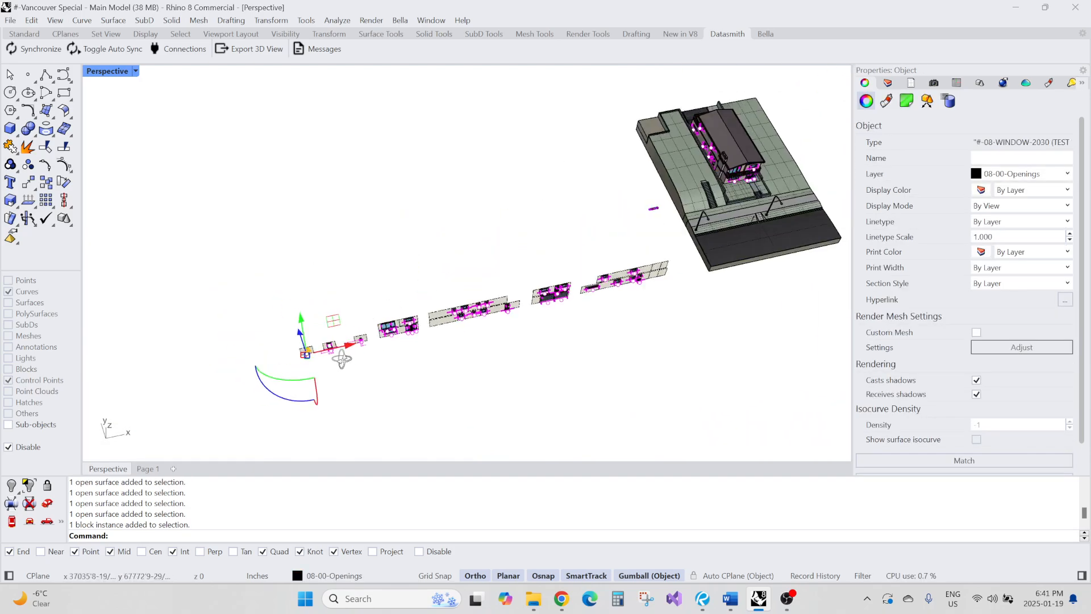
drag(348, 346, 684, 219)
scroll(619, 270, down, 8)
scroll(653, 239, up, 10)
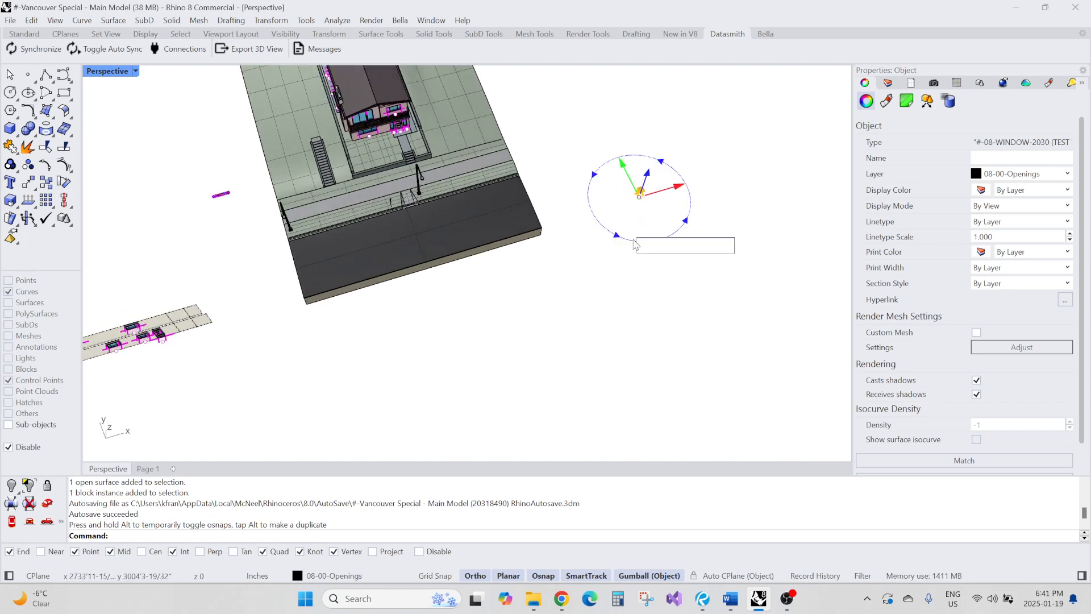
right_drag(636, 244, 430, 142)
scroll(529, 341, up, 8)
scroll(540, 330, down, 4)
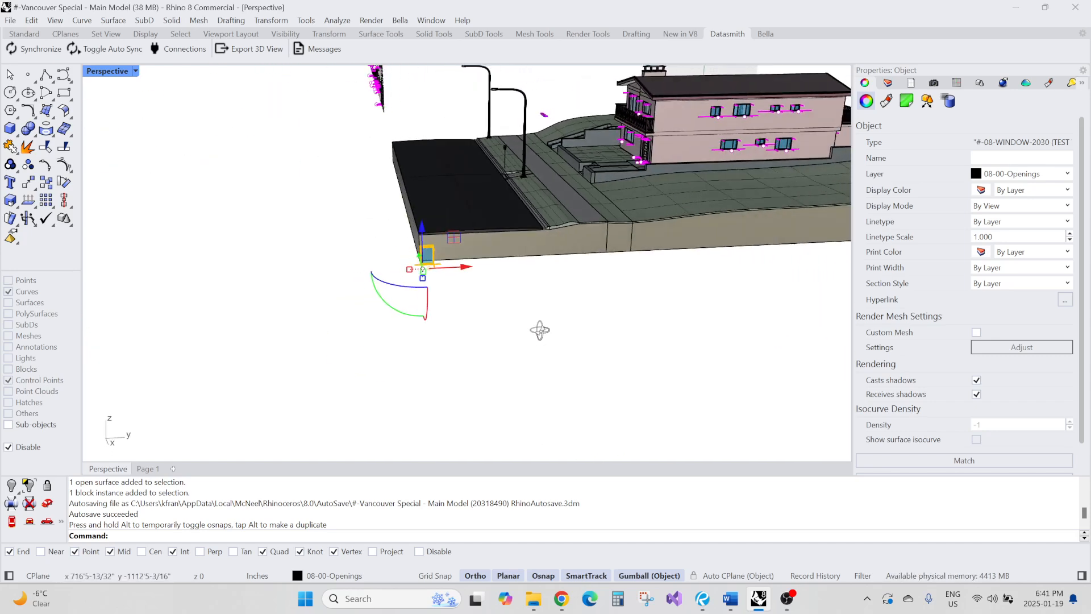
scroll(534, 353, up, 4)
drag(454, 348, 749, 130)
scroll(779, 140, up, 4)
scroll(578, 257, down, 6)
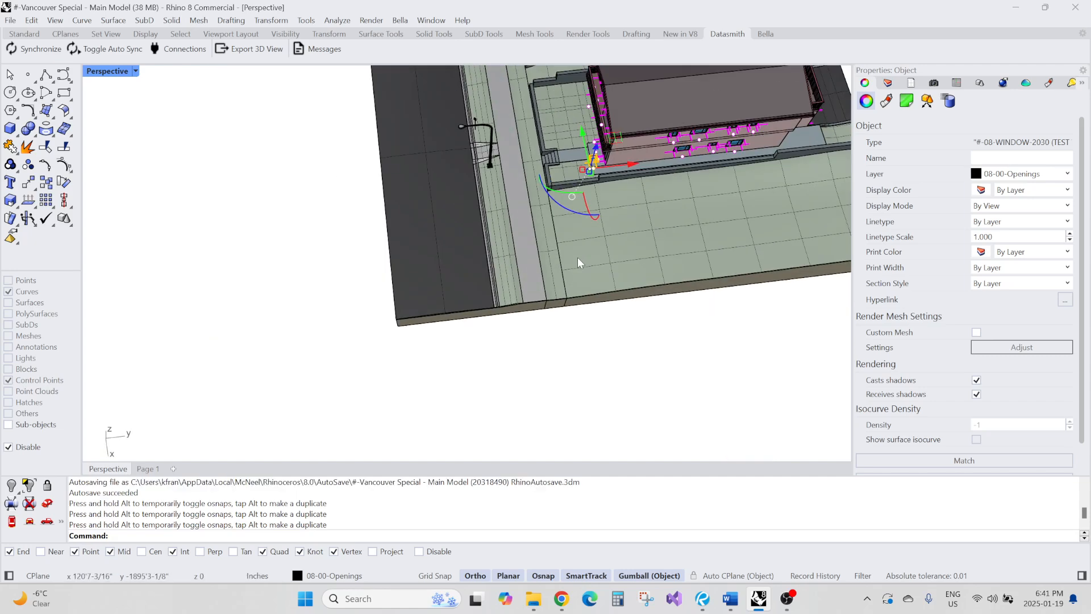
scroll(625, 135, up, 5)
drag(498, 214, 685, 183)
key(Escape)
Examine the door test wall, its frame and its dimensions
scroll(529, 165, down, 2)
right_drag(529, 166, 575, 221)
scroll(574, 226, down, 10)
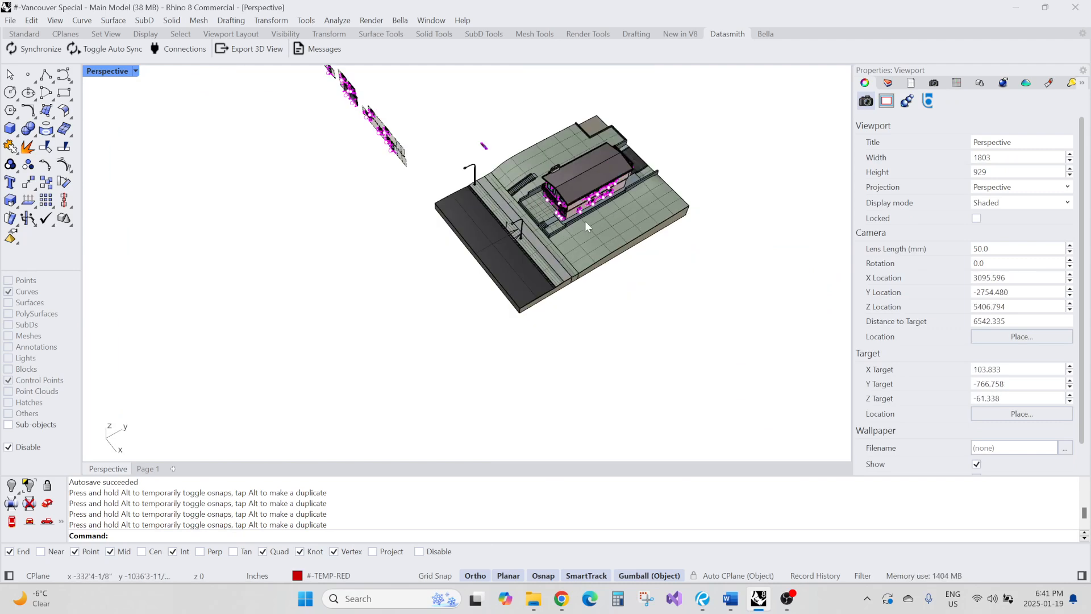
scroll(498, 222, up, 15)
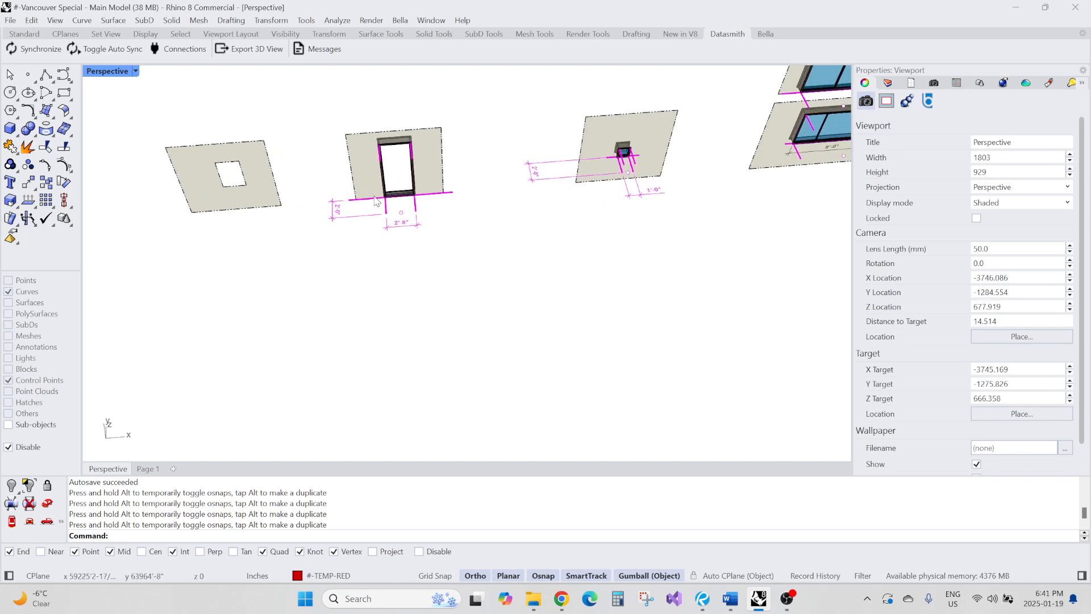
scroll(341, 216, up, 5)
click(294, 227)
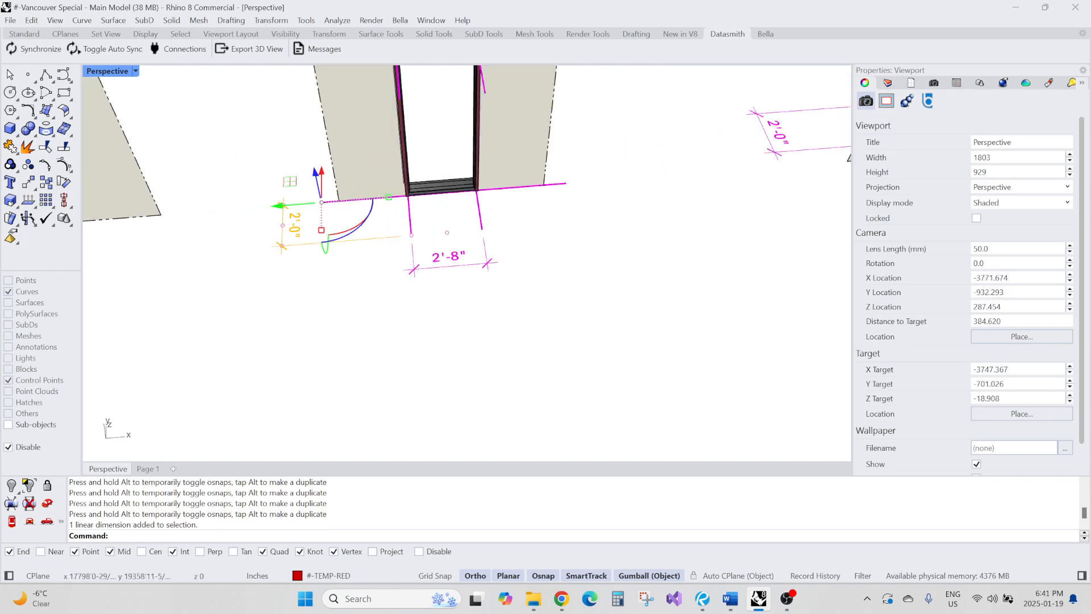
right_drag(316, 238, 484, 253)
scroll(457, 252, down, 5)
scroll(413, 276, up, 8)
right_drag(414, 277, 478, 236)
scroll(485, 136, up, 4)
scroll(465, 227, down, 3)
scroll(477, 200, up, 3)
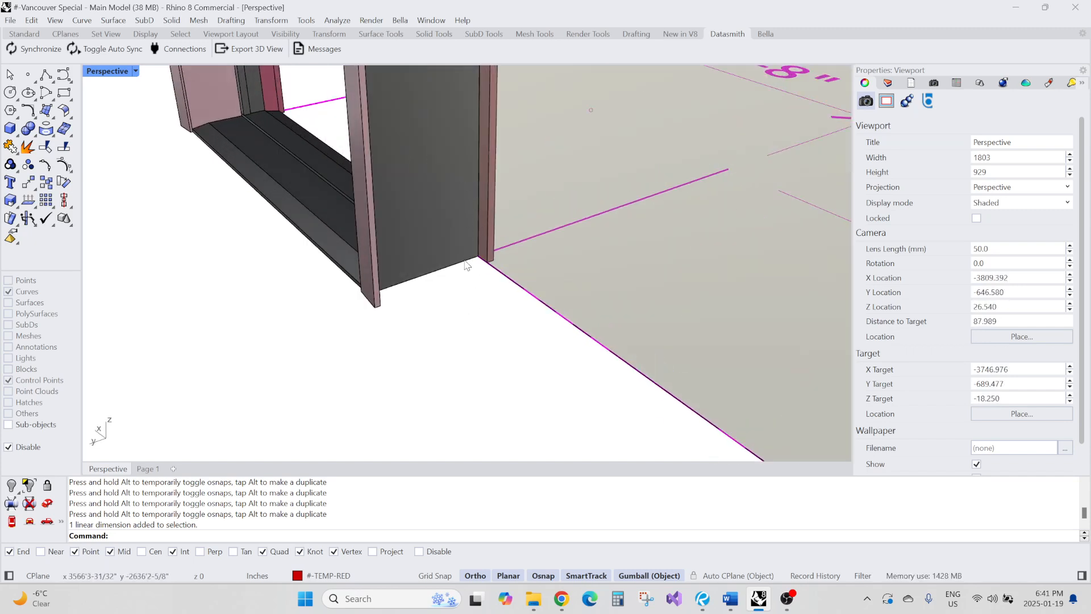
scroll(481, 222, down, 4)
mouse_move(484, 238)
right_down()
mouse_move(465, 270)
mouse_move(504, 267)
mouse_move(473, 256)
right_up()
scroll(483, 270, down, 3)
scroll(471, 252, up, 2)
click(491, 243)
click(456, 259)
scroll(458, 259, down, 10)
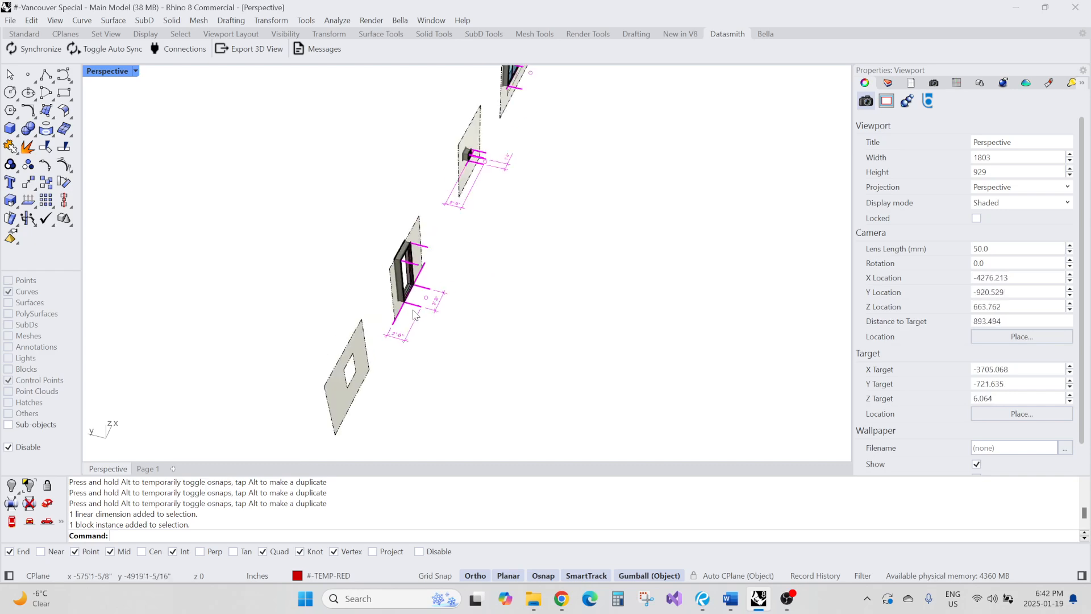
shift+right_drag(520, 228, 353, 391)
shift+right_drag(427, 231, 310, 422)
shift+right_drag(489, 172, 413, 386)
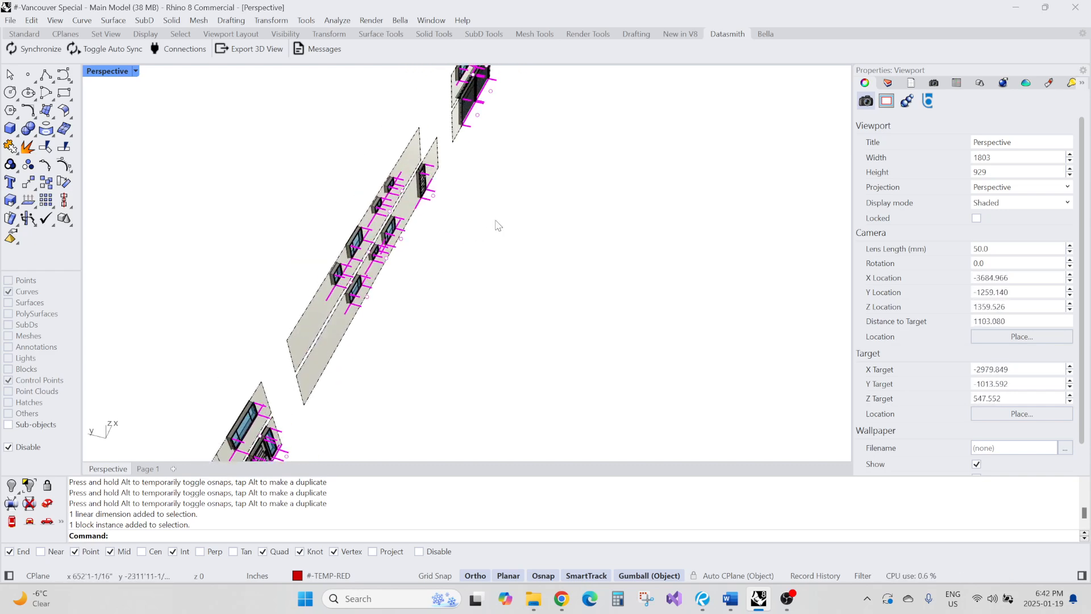
shift+right_drag(496, 221, 596, 301)
scroll(477, 329, down, 8)
scroll(480, 332, down, 6)
scroll(661, 383, up, 6)
scroll(626, 356, up, 13)
scroll(543, 350, down, 14)
scroll(461, 304, up, 20)
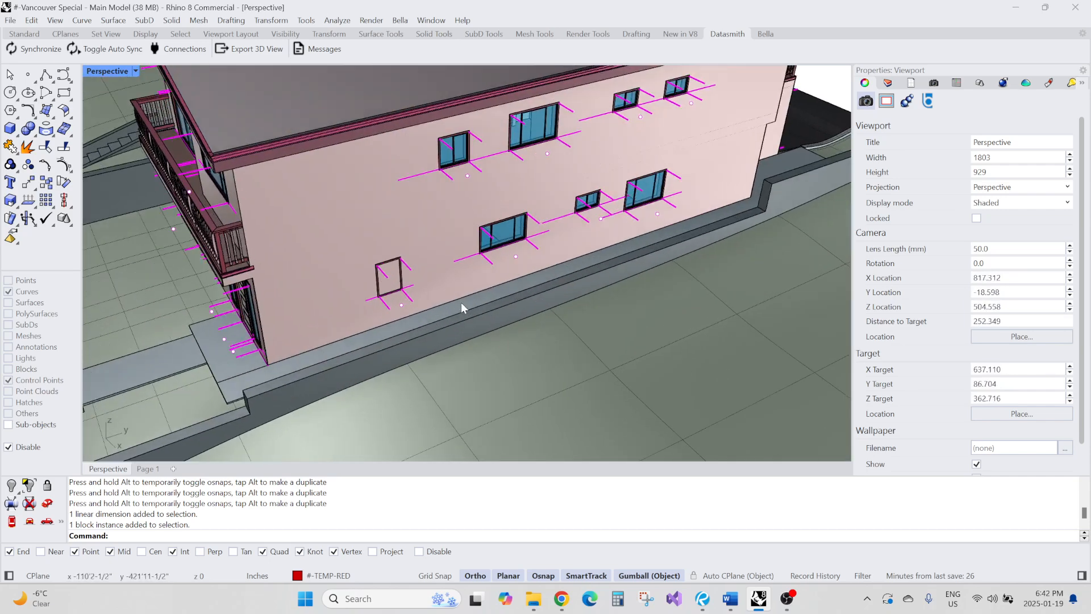
Set a three-point construction plane aligned to the house's side wall
scroll(461, 308, up, 6)
middle_click(432, 256)
click(434, 276)
scroll(394, 213, down, 2)
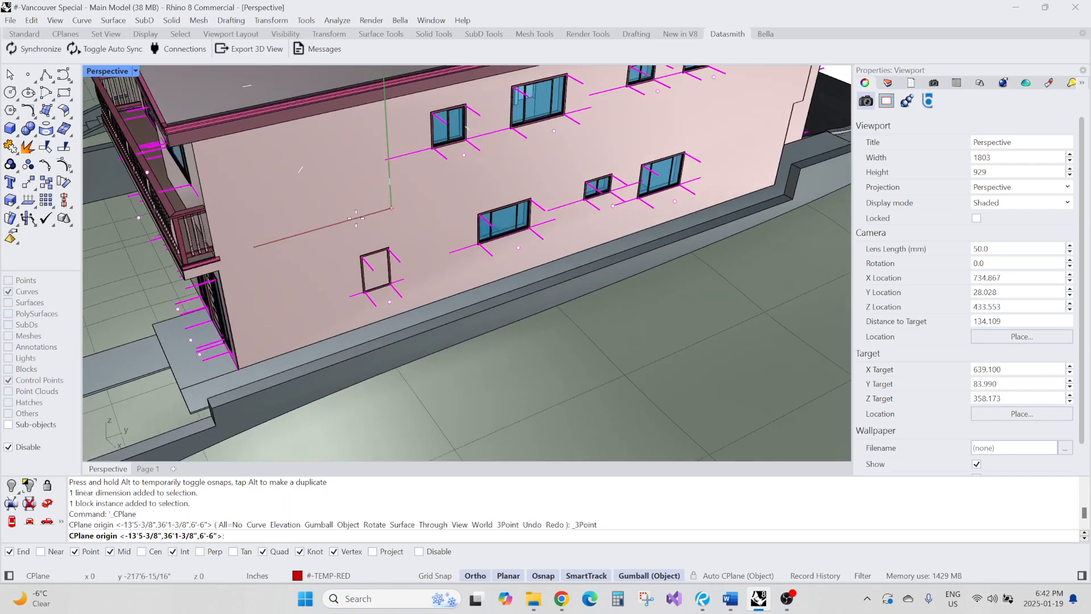
scroll(240, 259, up, 3)
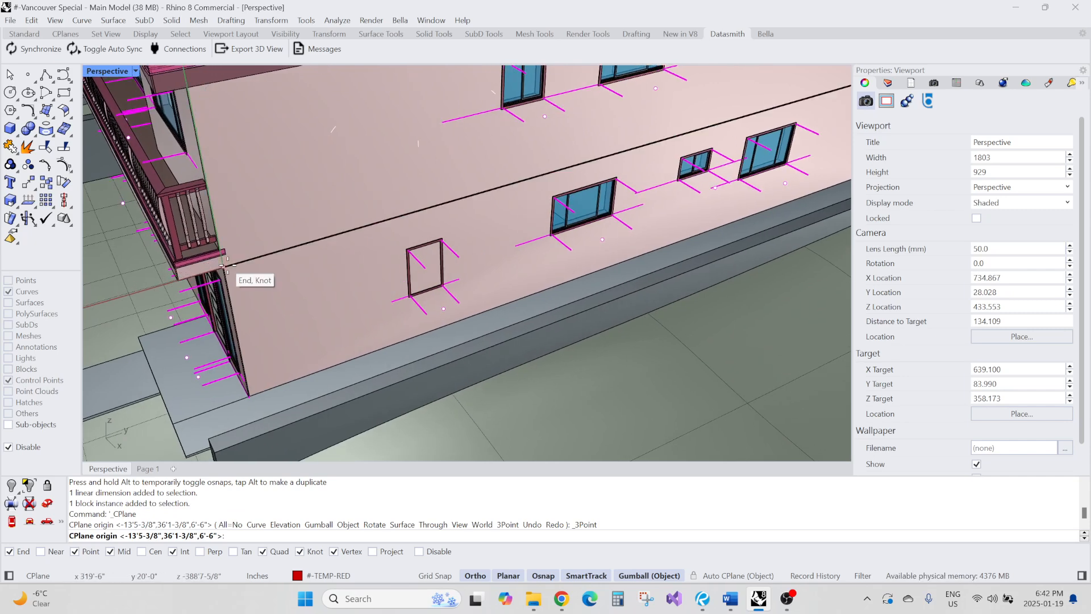
click(225, 266)
click(520, 182)
click(234, 125)
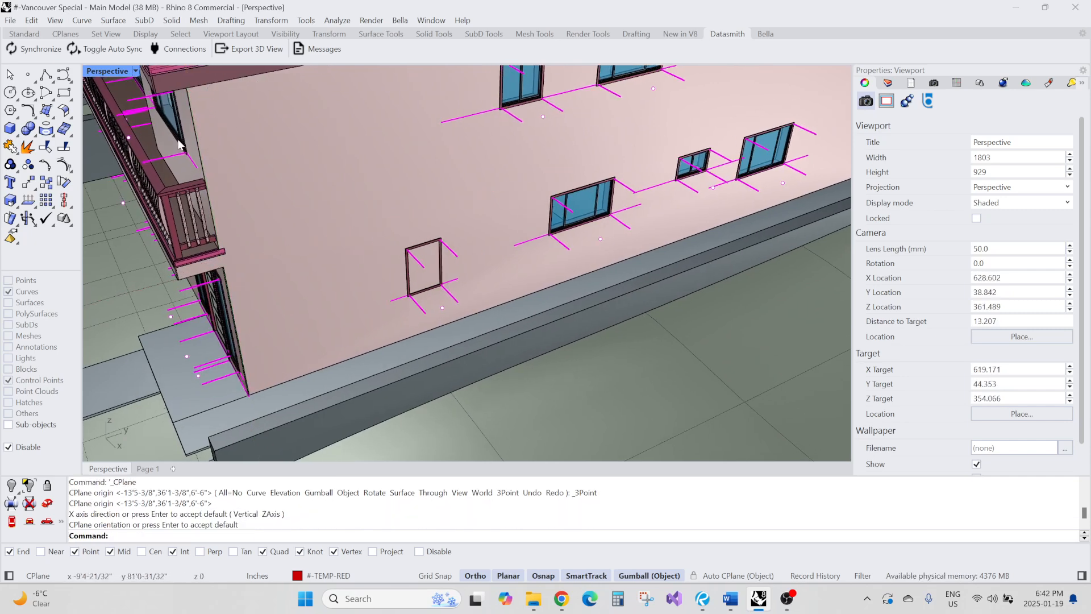
Draw a 24 by 48 rectangle on the house's side wall
scroll(427, 283, down, 3)
click(358, 259)
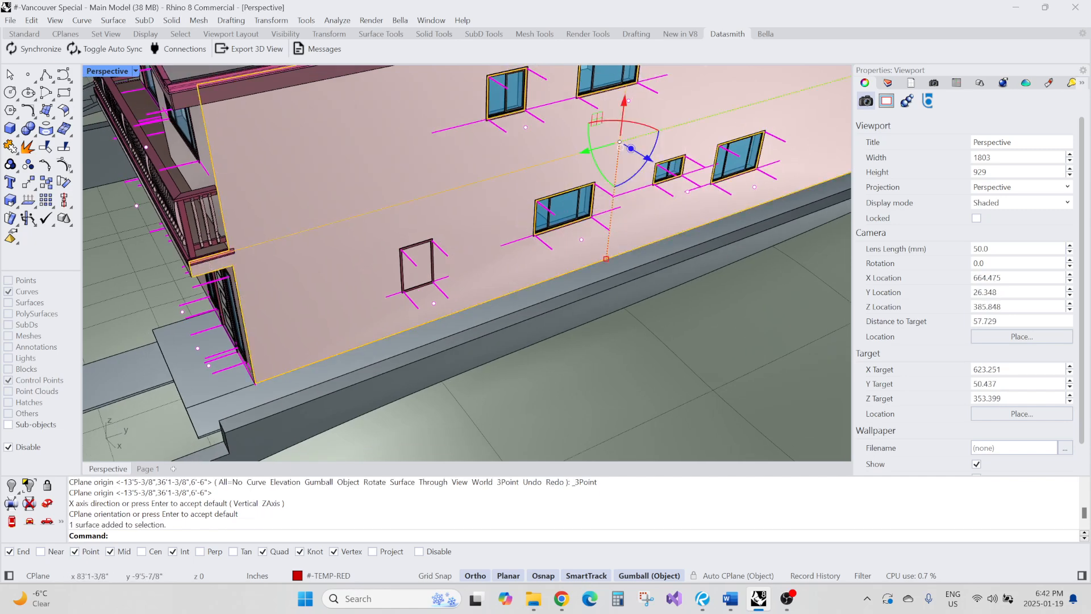
key(ctrl+shift+e)
right_drag(354, 271, 351, 242)
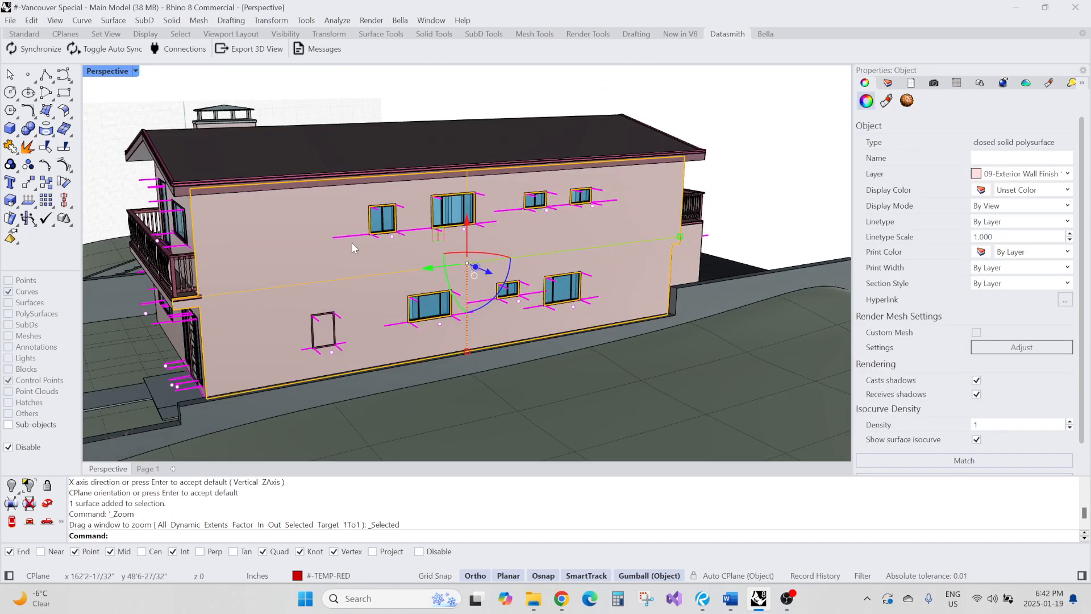
key(Escape)
scroll(335, 316, up, 12)
scroll(410, 192, down, 7)
scroll(410, 193, down, 5)
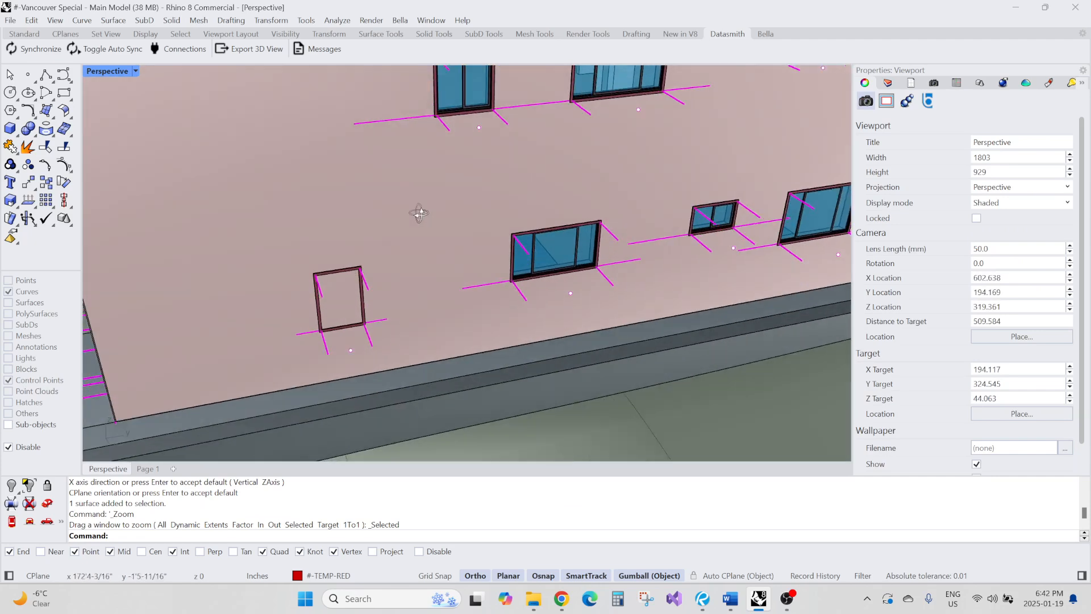
text(REC)
key(Return)
click(299, 218)
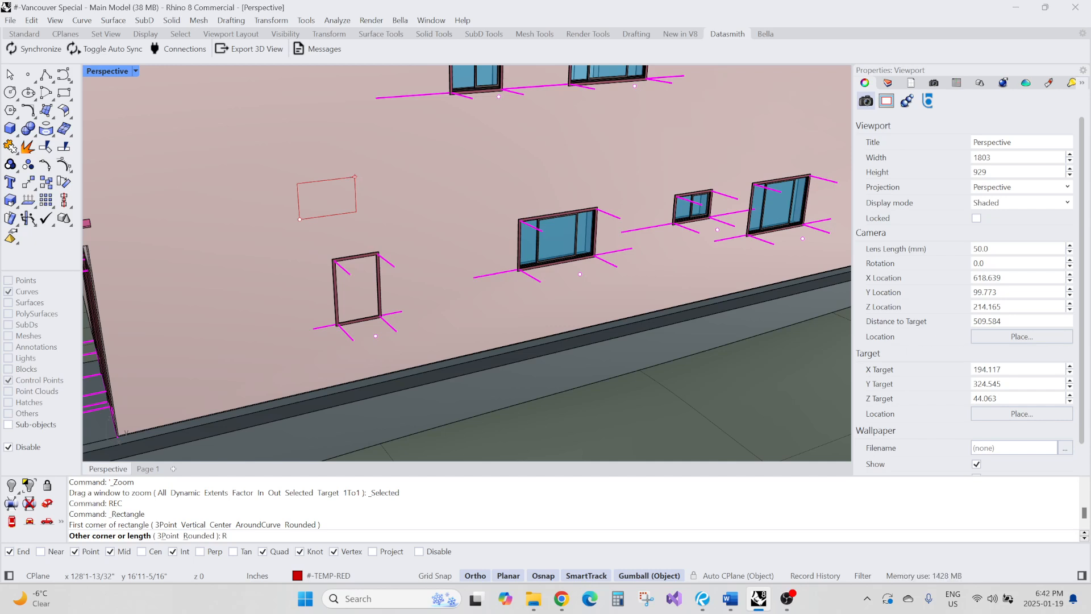
text(R24.48)
key(Return)
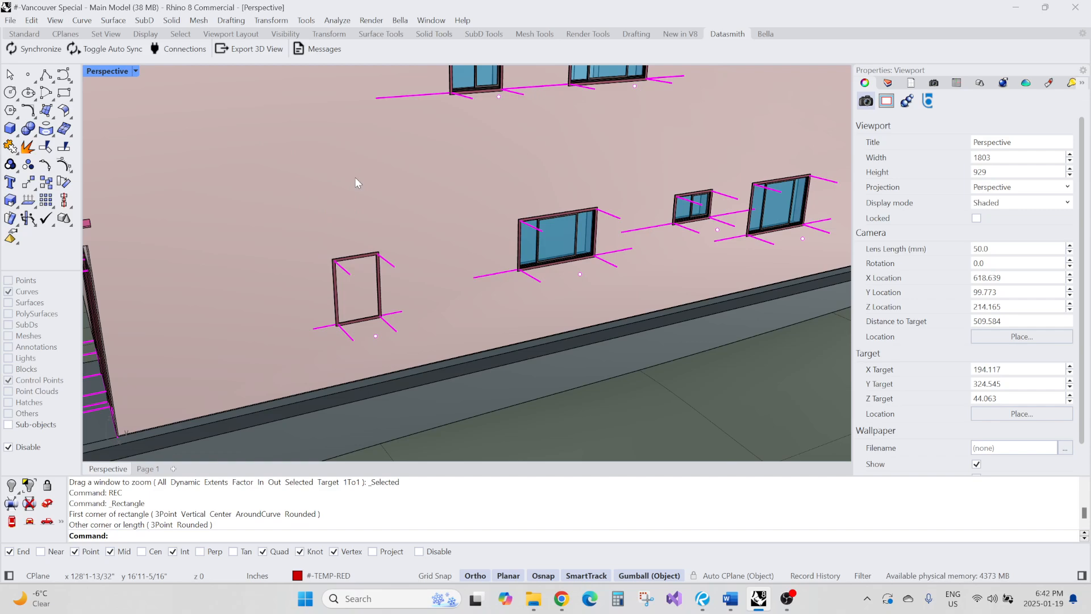
Delete the rectangle drawn on the side wall
scroll(355, 177, down, 6)
right_drag(353, 175, 401, 183)
scroll(397, 179, up, 2)
click(391, 178)
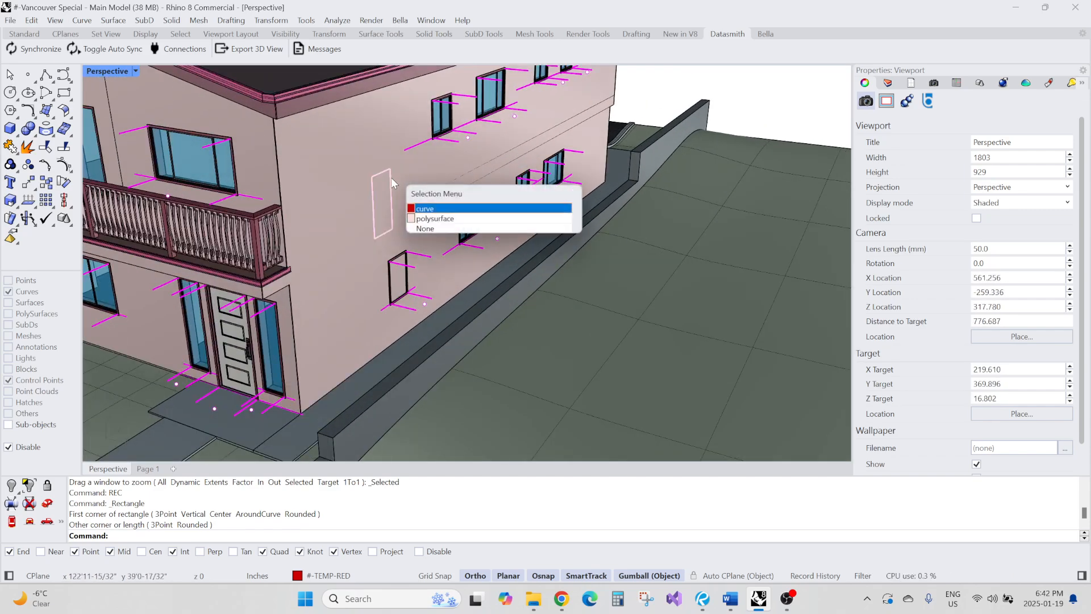
click(393, 178)
text(E)
key(Return)
Move the test window block up along the house's side wall with the gumball
middle_click(397, 172)
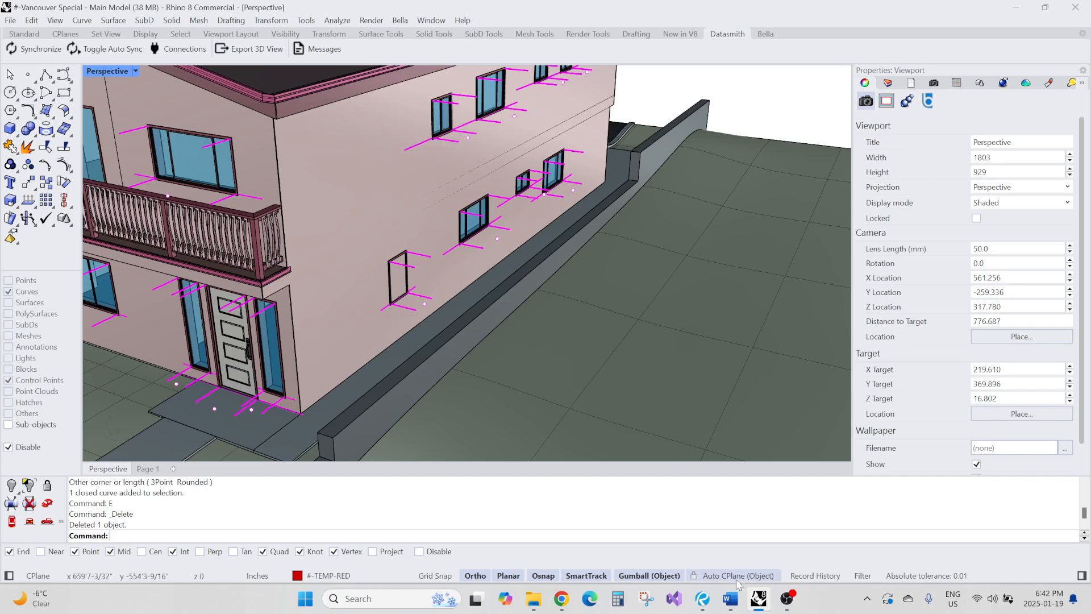
right_drag(554, 282, 540, 299)
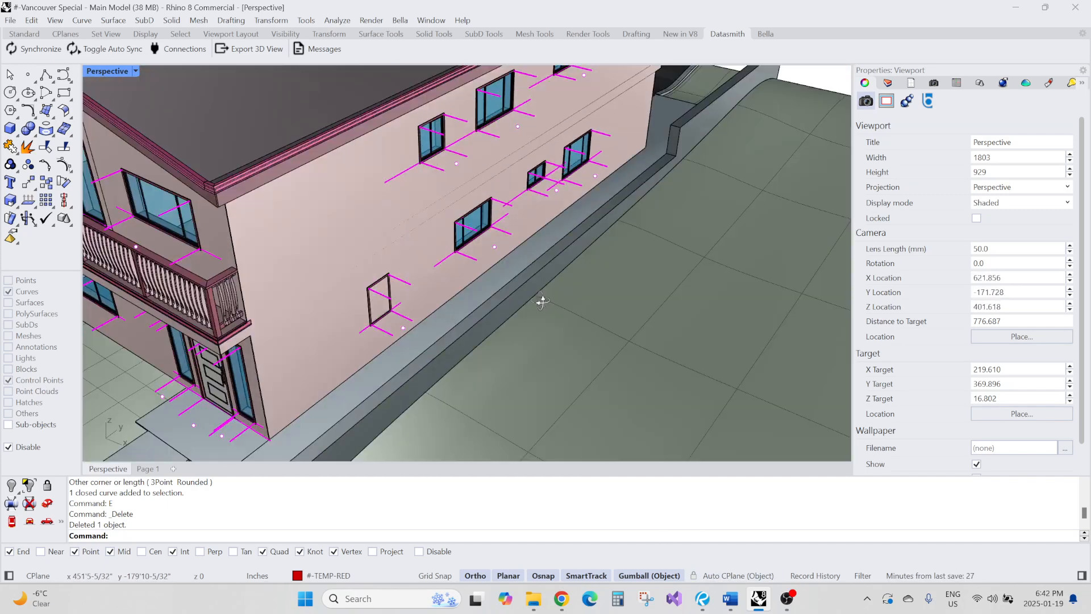
scroll(366, 300, up, 12)
scroll(419, 291, down, 6)
mouse_move(421, 291)
right_down()
mouse_move(451, 287)
mouse_move(412, 306)
right_up()
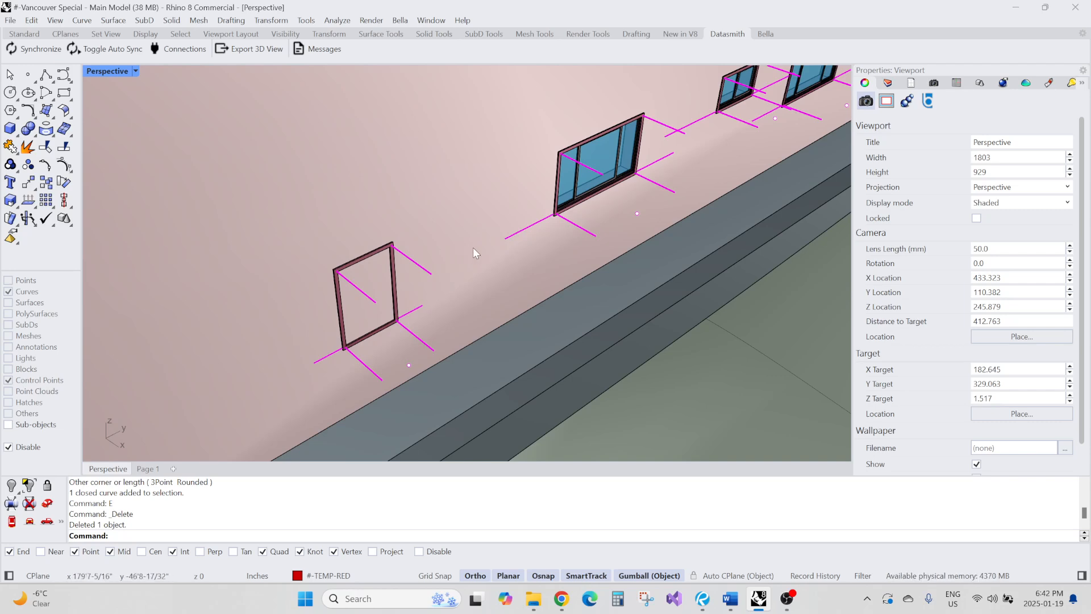
right_drag(472, 247, 517, 178)
click(458, 161)
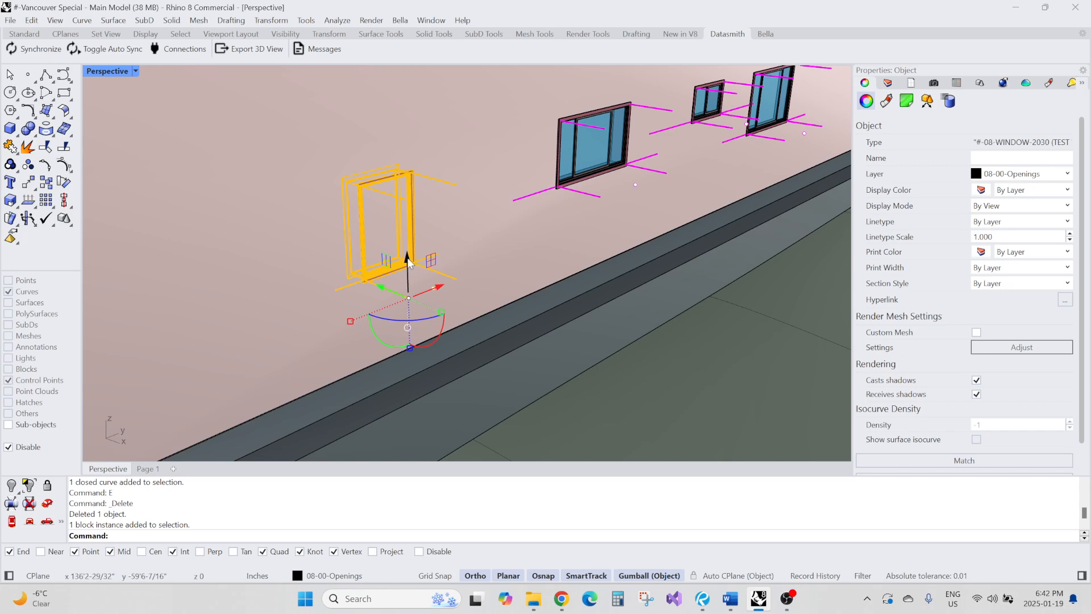
drag(408, 259, 601, 203)
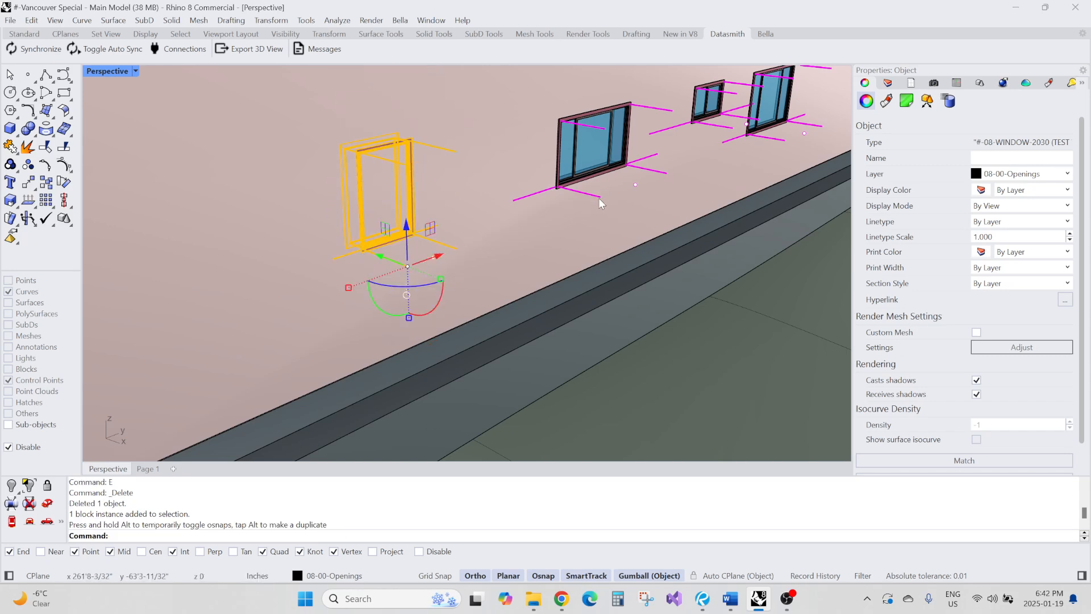
scroll(542, 191, down, 2)
mouse_move(541, 190)
right_down()
mouse_move(497, 204)
mouse_move(540, 194)
right_up()
scroll(402, 196, up, 4)
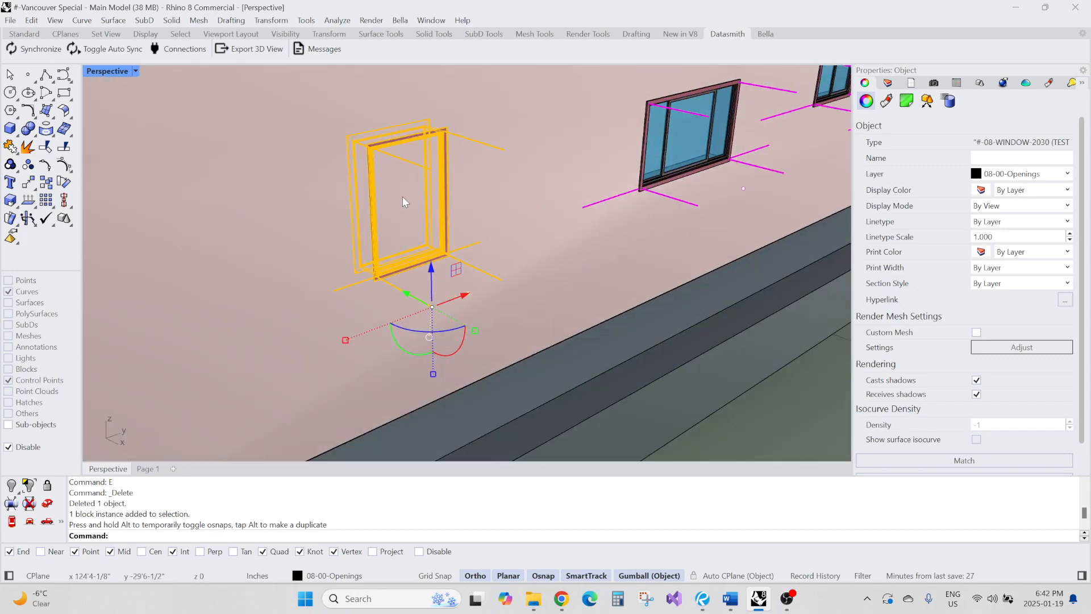
key(Escape)
Open the test window block for editing and draw a line from the frame's top outward along the guide
scroll(402, 197, down, 3)
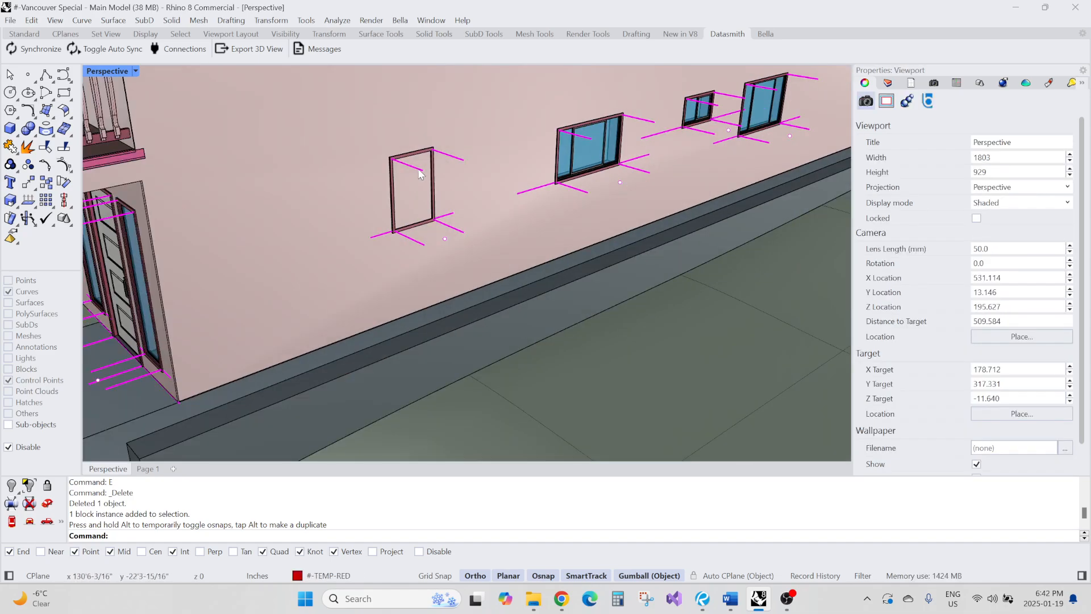
right_drag(402, 196, 461, 207)
scroll(491, 173, up, 6)
scroll(491, 173, down, 4)
scroll(447, 182, down, 4)
scroll(375, 181, up, 13)
scroll(446, 202, down, 7)
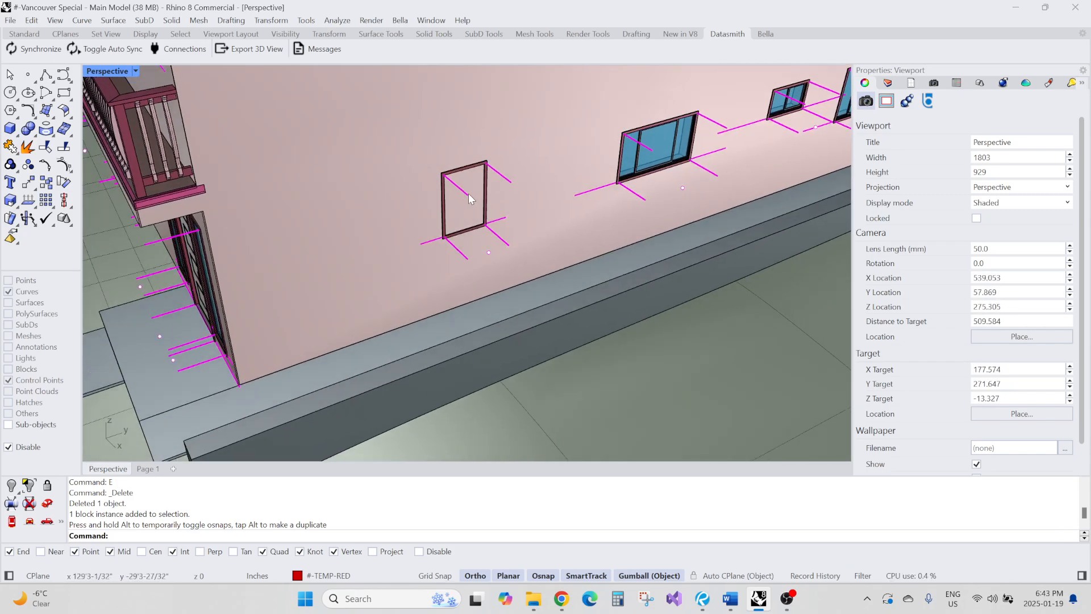
scroll(468, 193, up, 4)
double_click(464, 195)
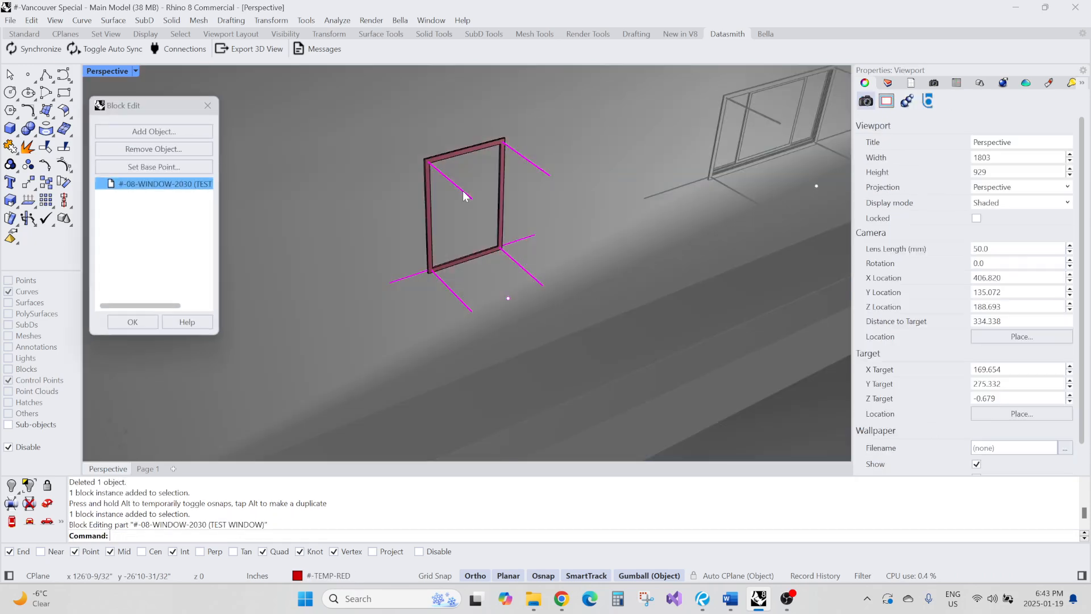
text(L)
key(Return)
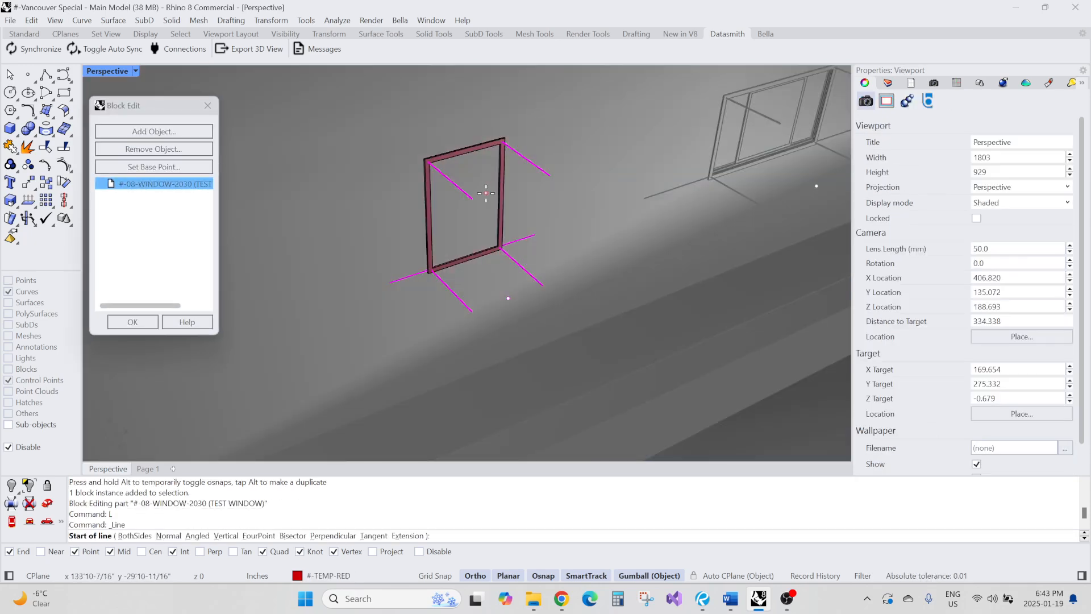
click(472, 199)
click(549, 177)
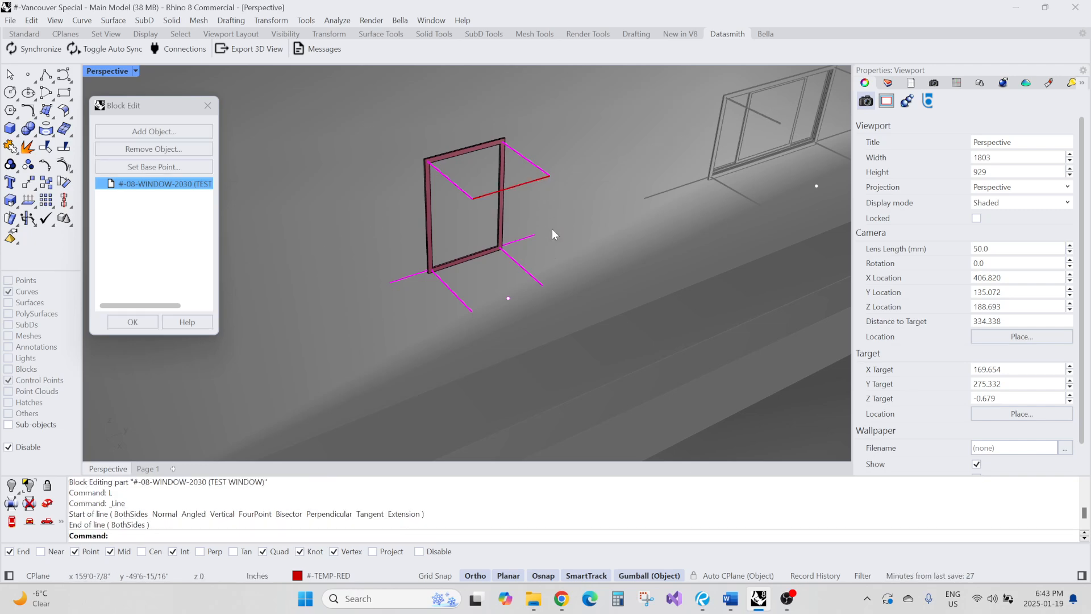
Extrude the line into a surface spanning the top of the window frame
text(EC)
key(Return)
click(526, 183)
key(Return)
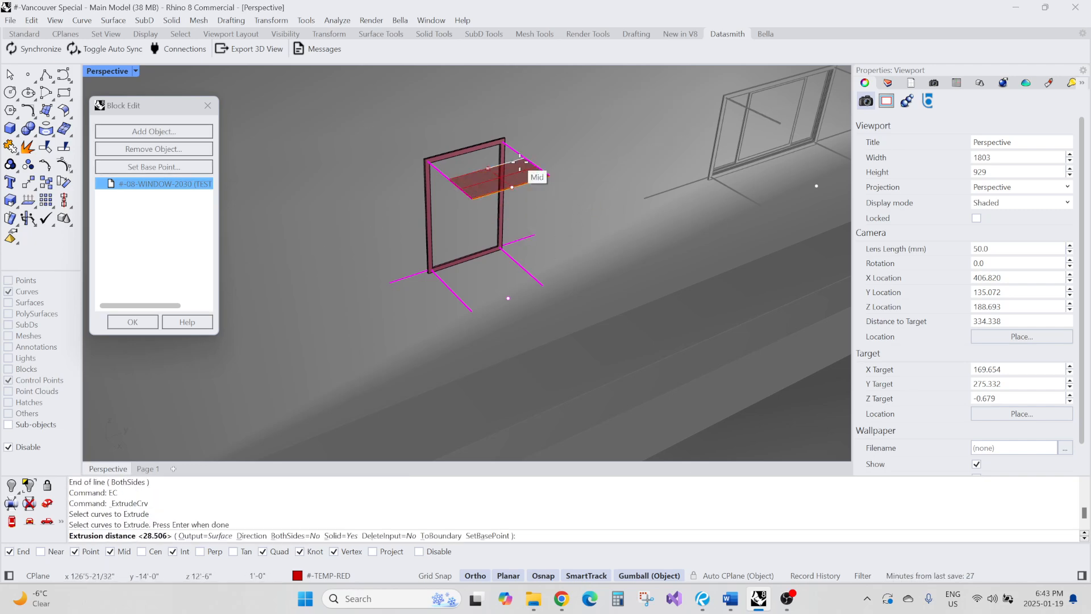
scroll(589, 244, down, 4)
click(486, 160)
scroll(559, 214, up, 5)
Extrude that surface down to the guide line's end to form a solid box over the window
text(ES)
key(Return)
click(548, 210)
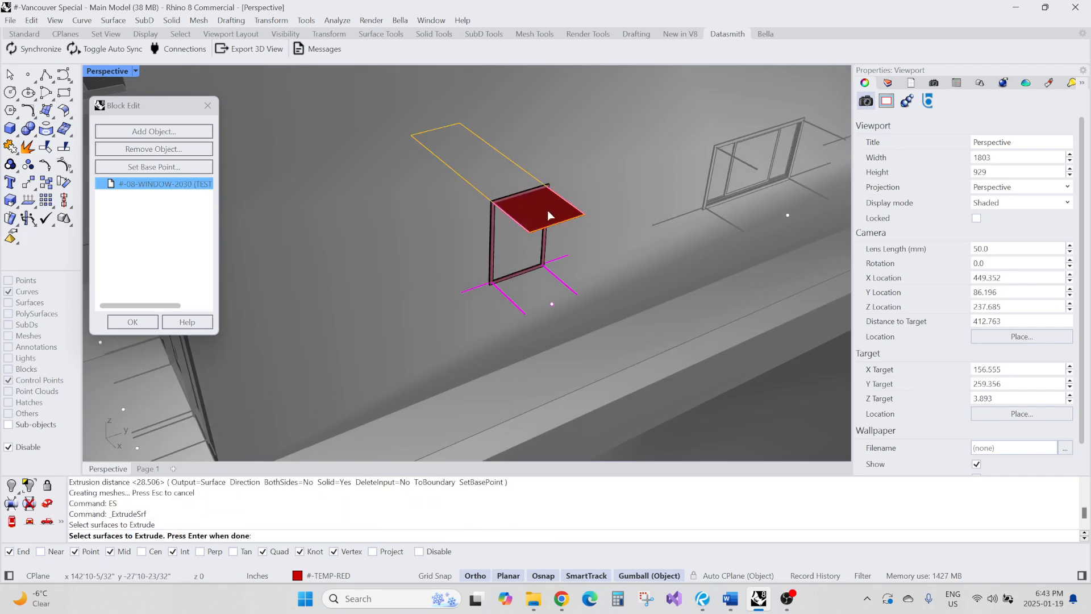
key(Return)
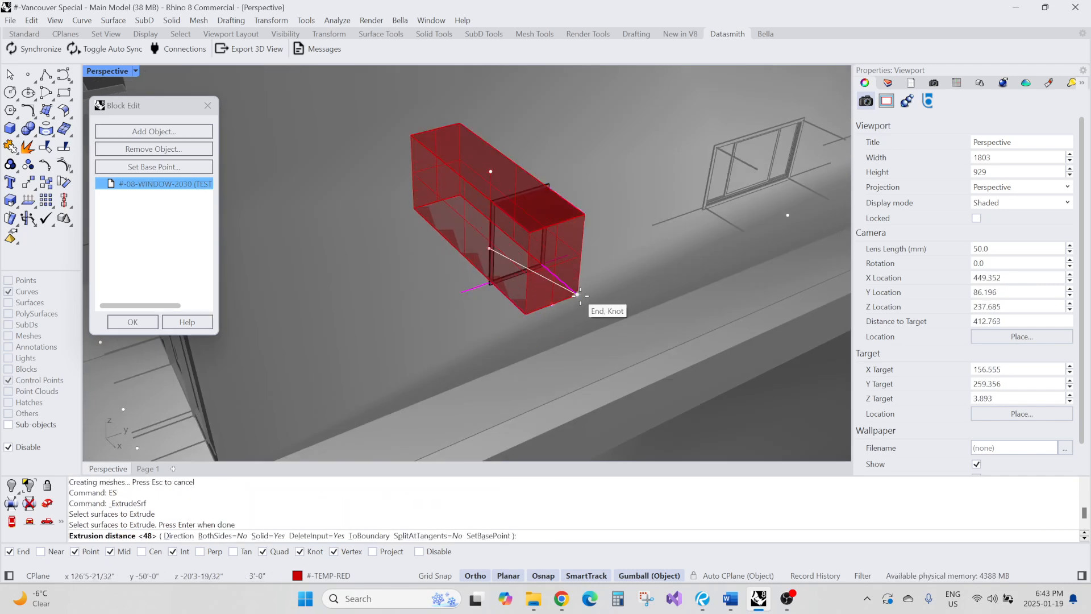
click(578, 294)
scroll(563, 239, up, 4)
click(579, 196)
text(E)
key(Return)
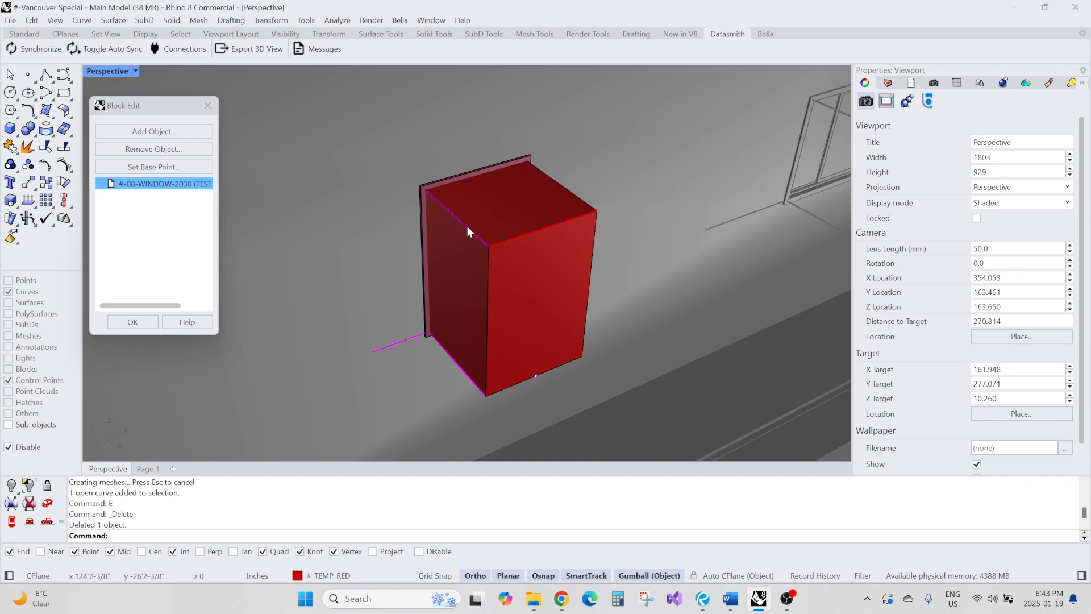
key(ctrl+z)
key(Escape)
Delete the helper line left on top of the box
click(542, 228)
click(543, 227)
text(E)
key(Return)
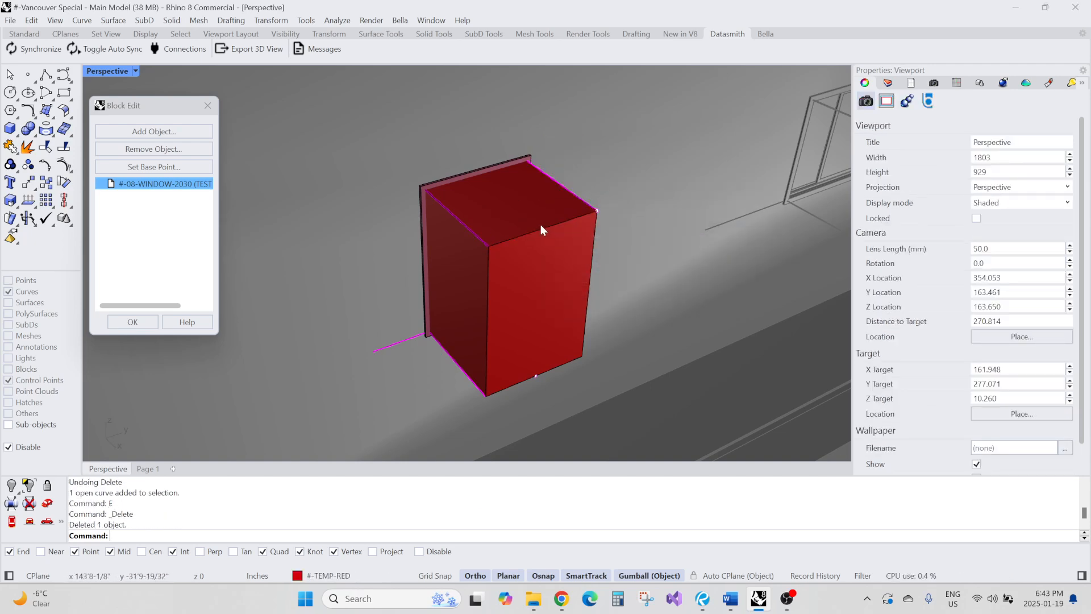
Move the box to the 08-00-Opening Booleans layer and close the block editor
scroll(540, 224, down, 4)
mouse_move(540, 224)
right_down()
mouse_move(563, 227)
mouse_move(534, 241)
right_up()
click(544, 216)
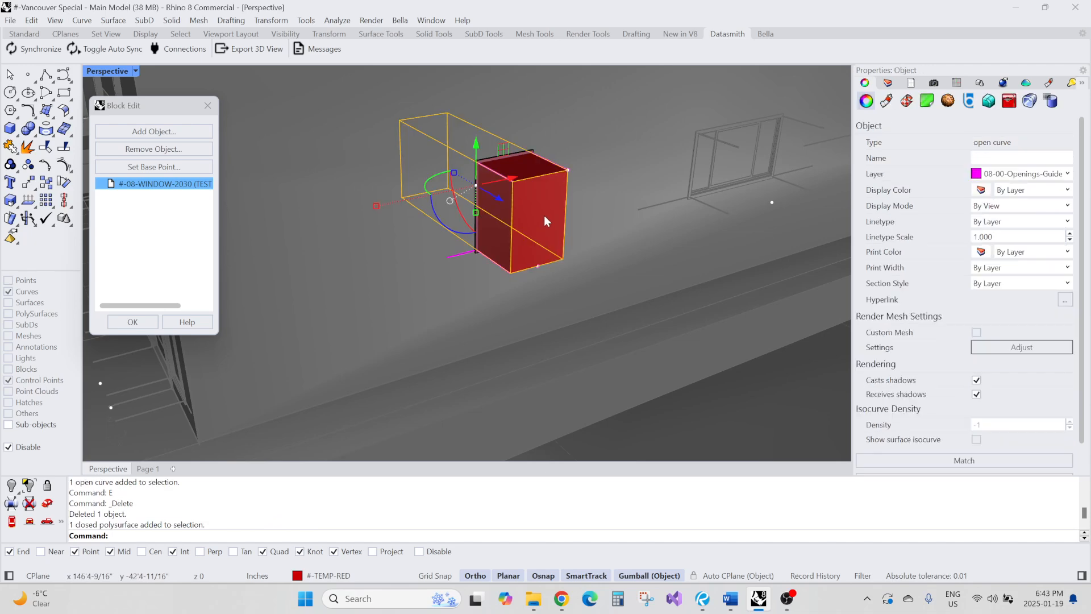
text(CL)
key(Return)
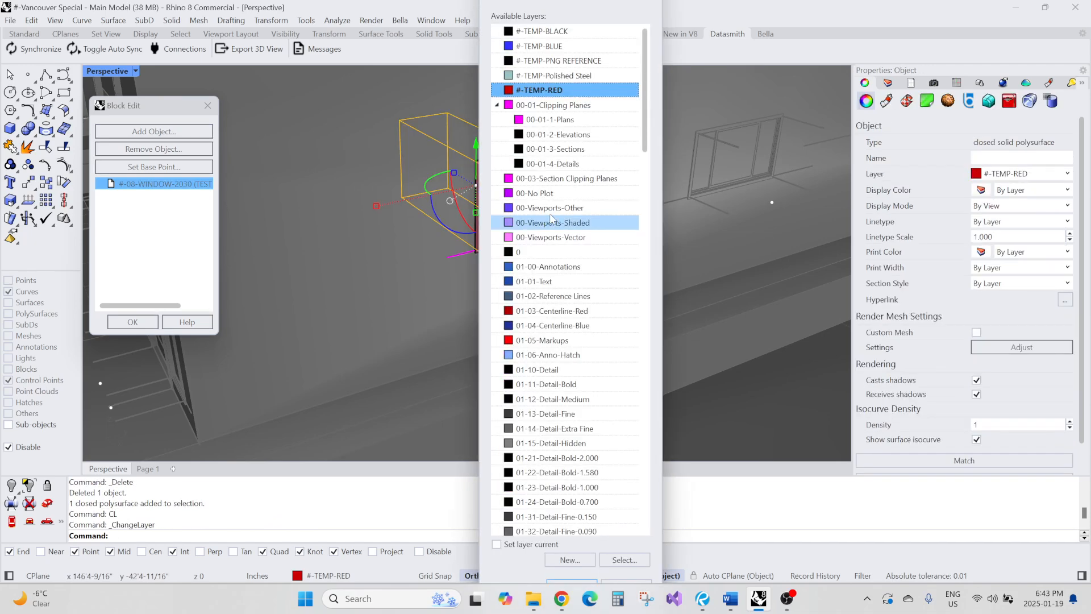
drag(648, 96, 659, 352)
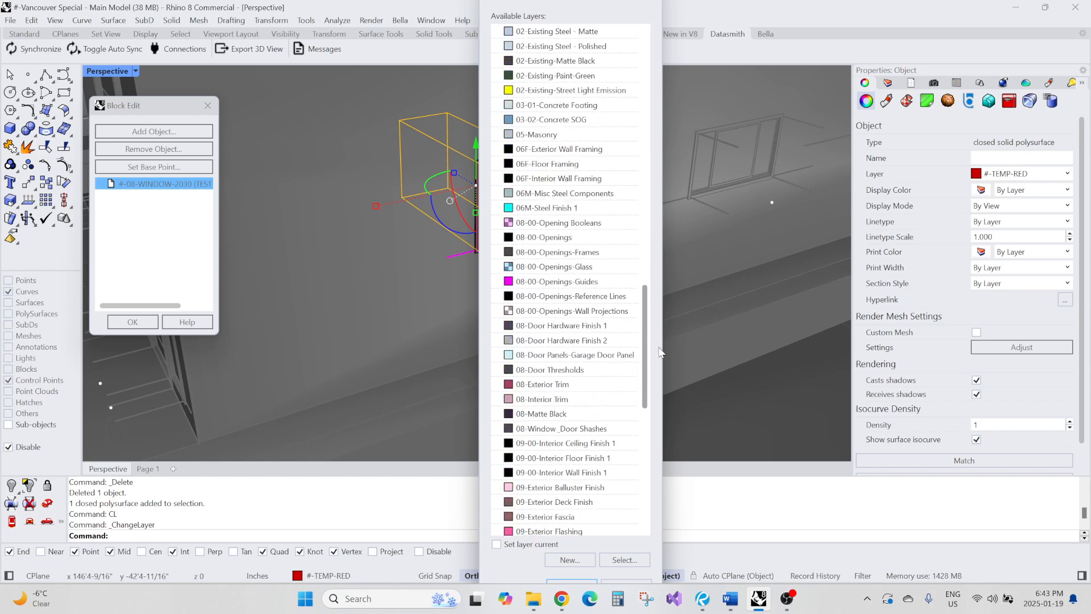
scroll(660, 352, up, 1)
double_click(612, 265)
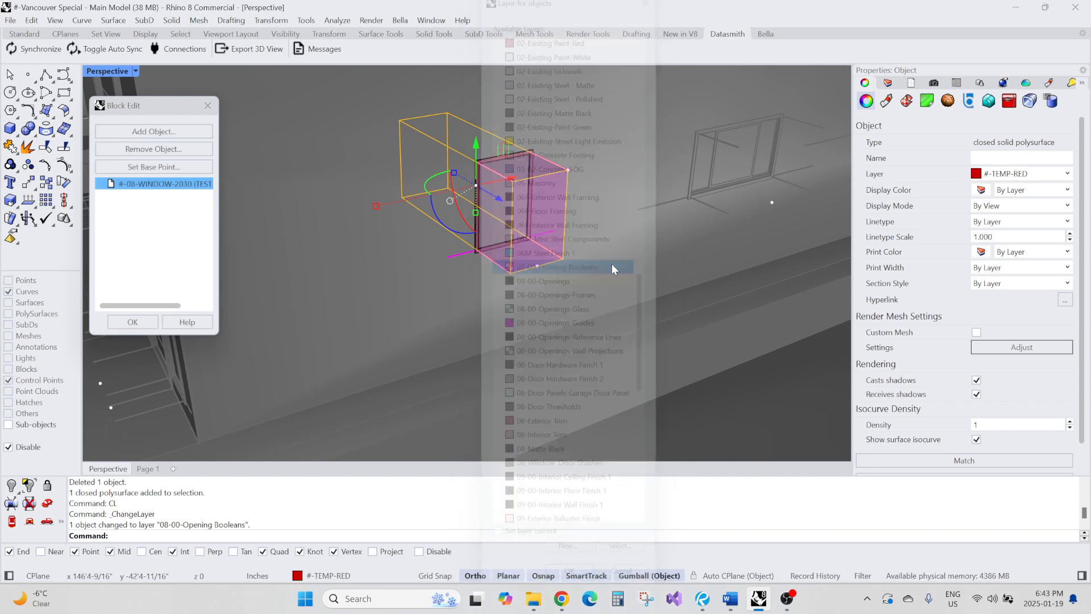
click(144, 321)
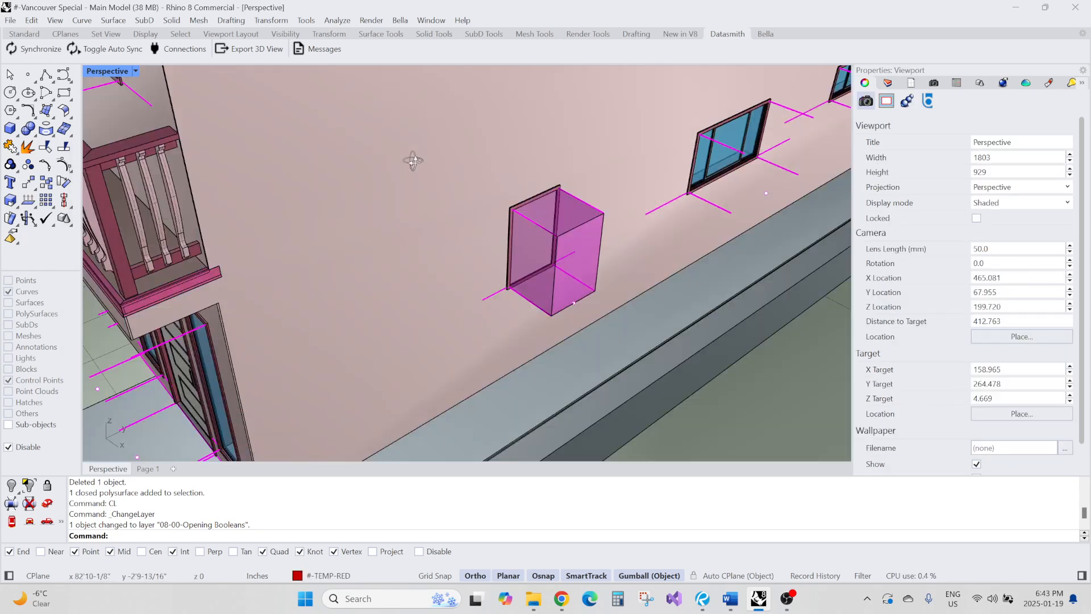
Measure the distance from the box's top midpoint to the neighbouring window
scroll(375, 184, down, 5)
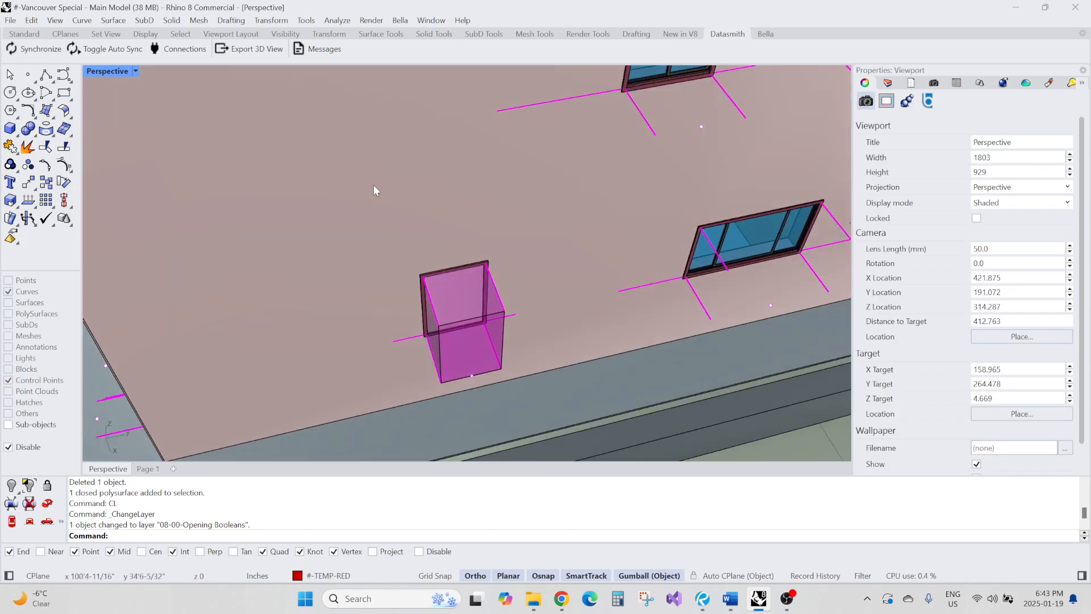
right_drag(348, 292, 376, 277)
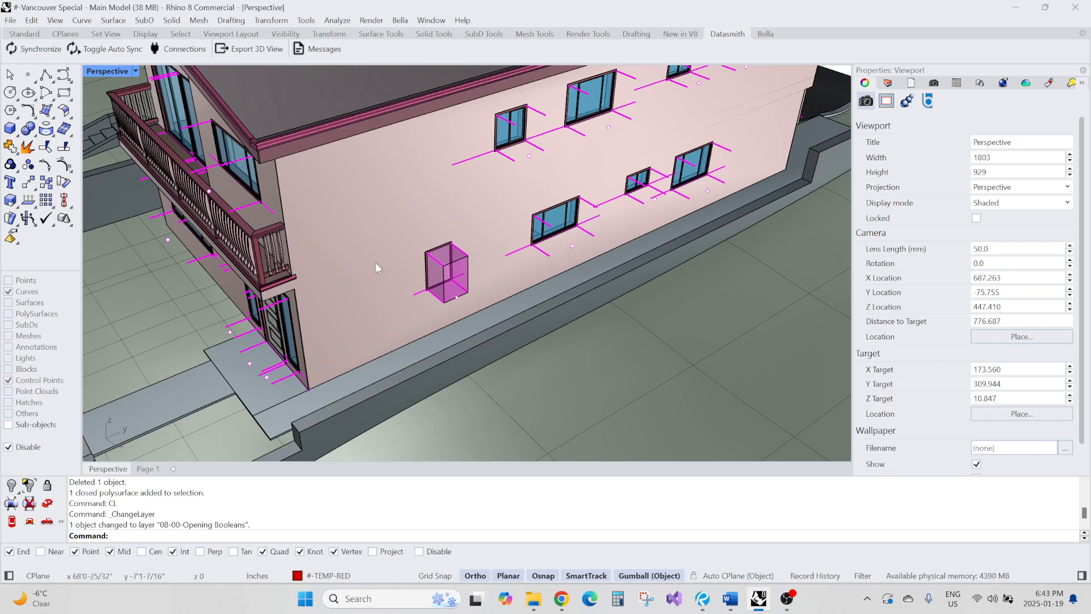
right_drag(375, 262, 341, 230)
scroll(316, 230, down, 4)
scroll(341, 231, up, 5)
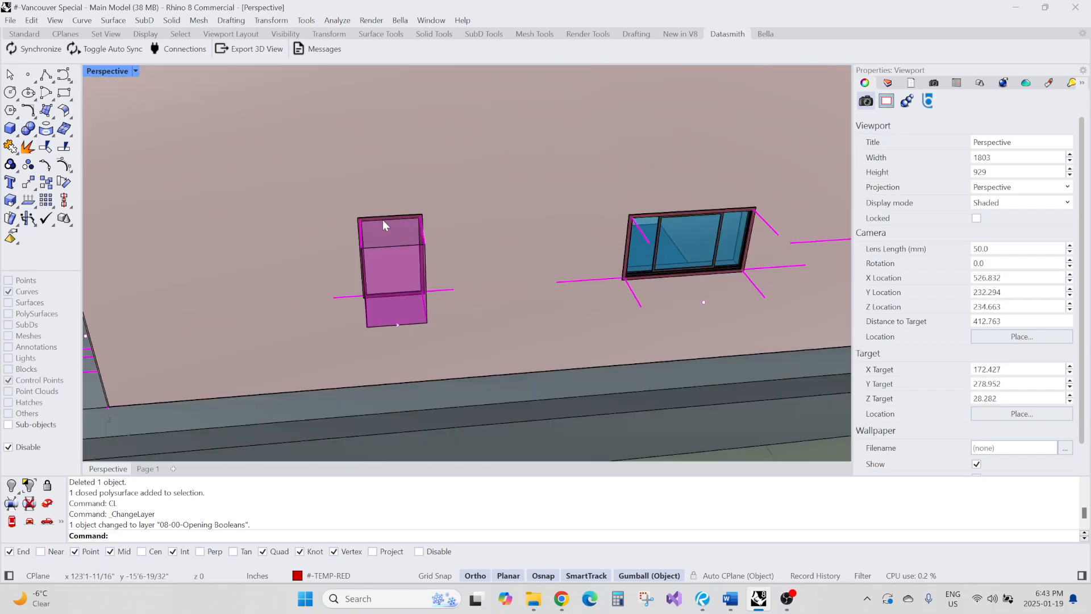
text(DE)
key(Return)
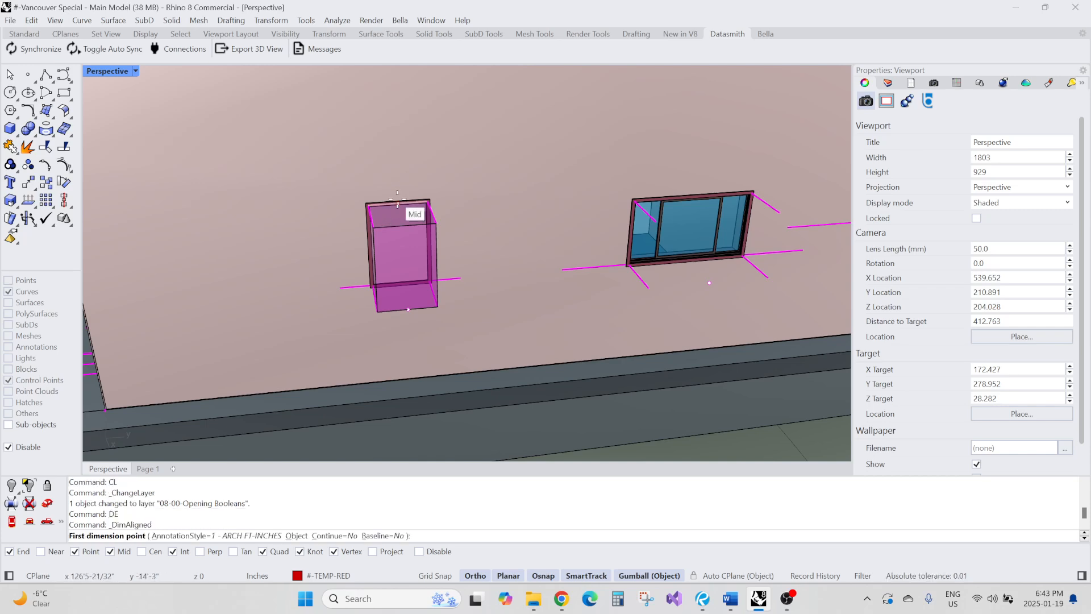
click(398, 201)
scroll(398, 201, down, 3)
click(589, 192)
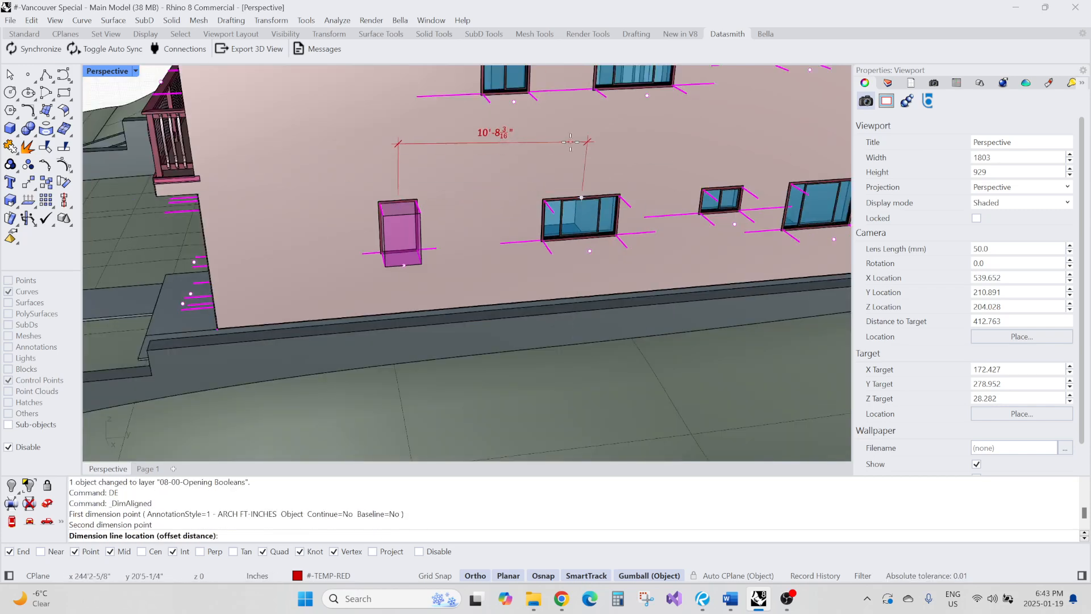
key(Escape)
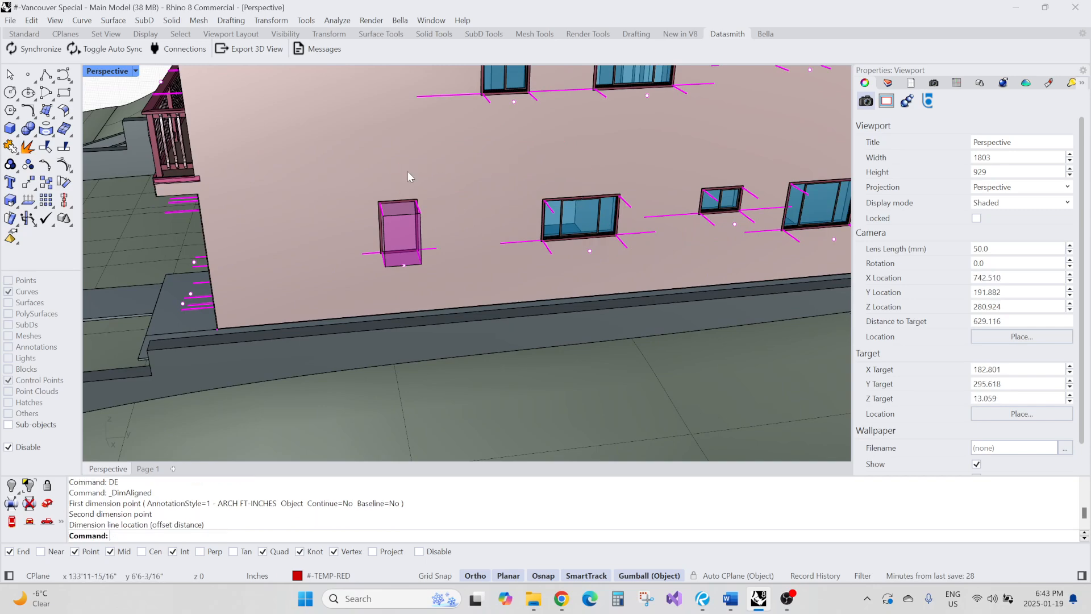
Boolean-difference the cutter box from the exterior wall, keeping the box as a cutter
right_drag(407, 172, 446, 201)
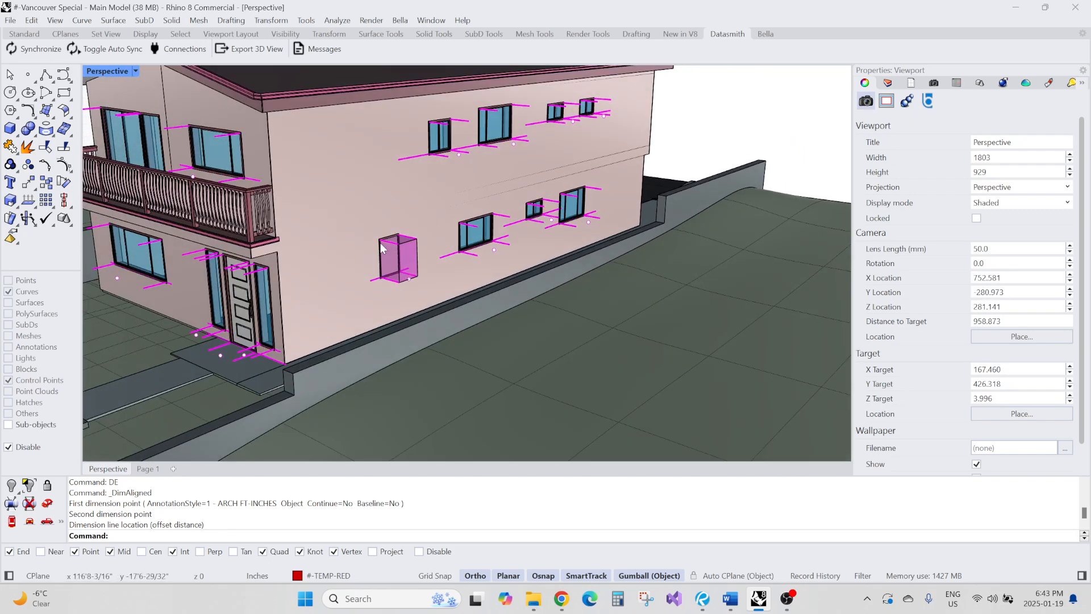
scroll(373, 247, up, 4)
text(BD)
key(Return)
scroll(340, 224, down, 4)
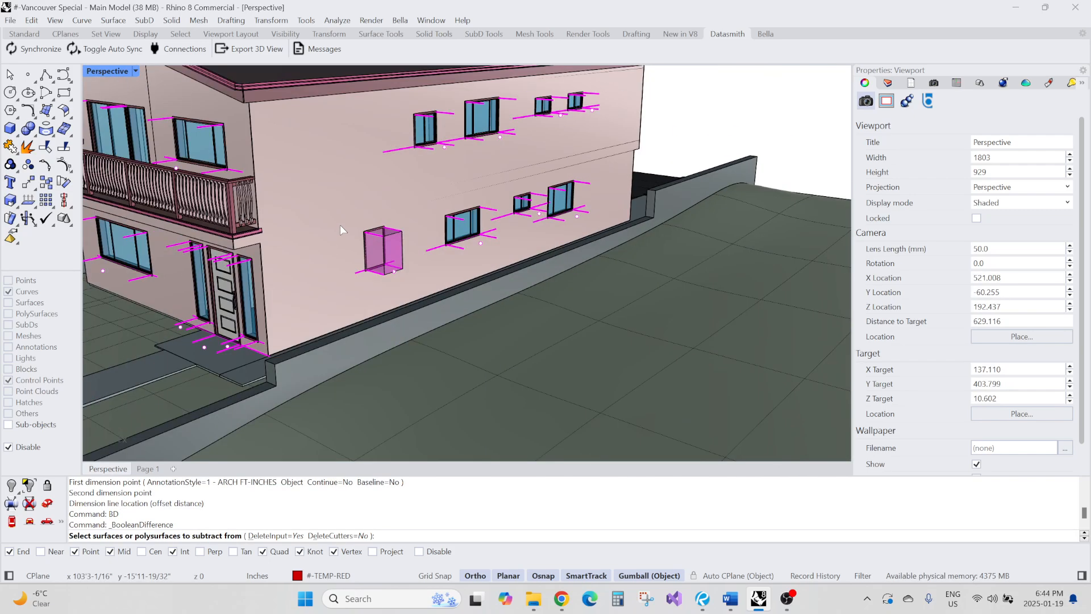
click(357, 229)
click(364, 241)
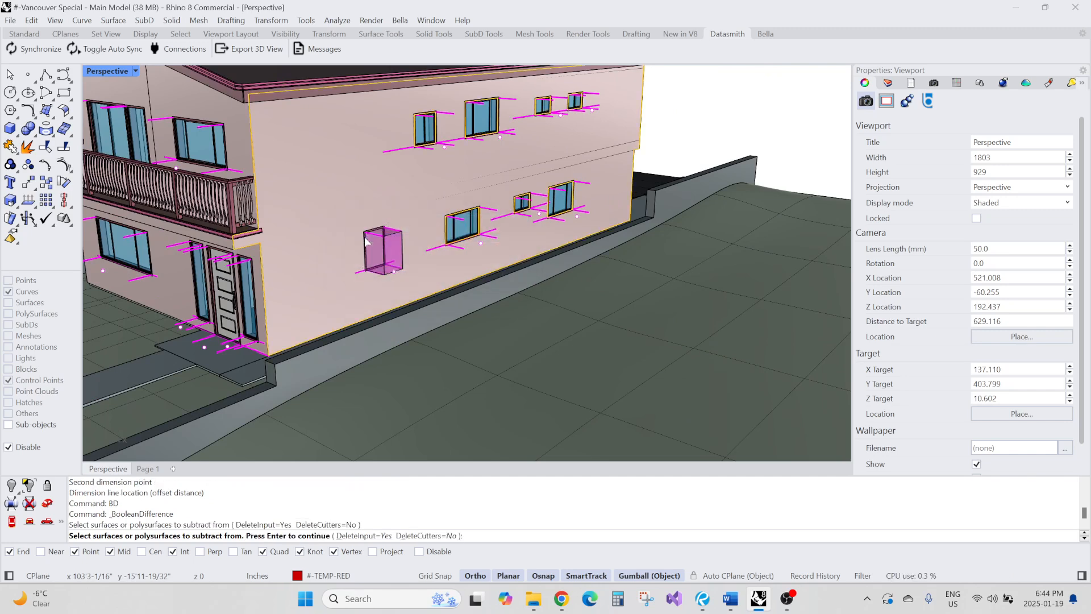
right_drag(435, 222, 421, 240)
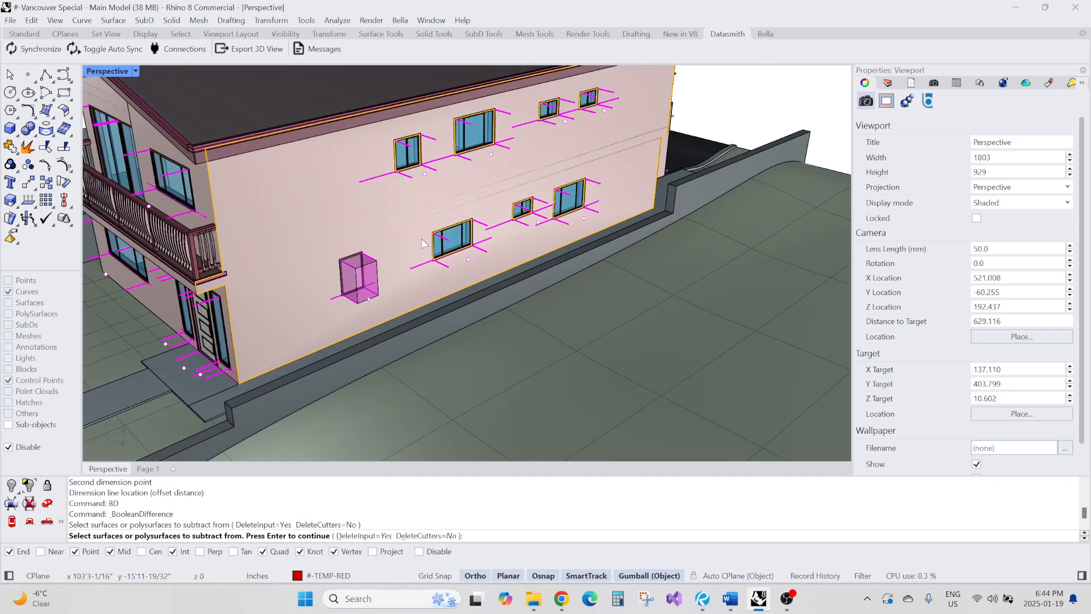
scroll(394, 265, up, 3)
scroll(358, 285, down, 3)
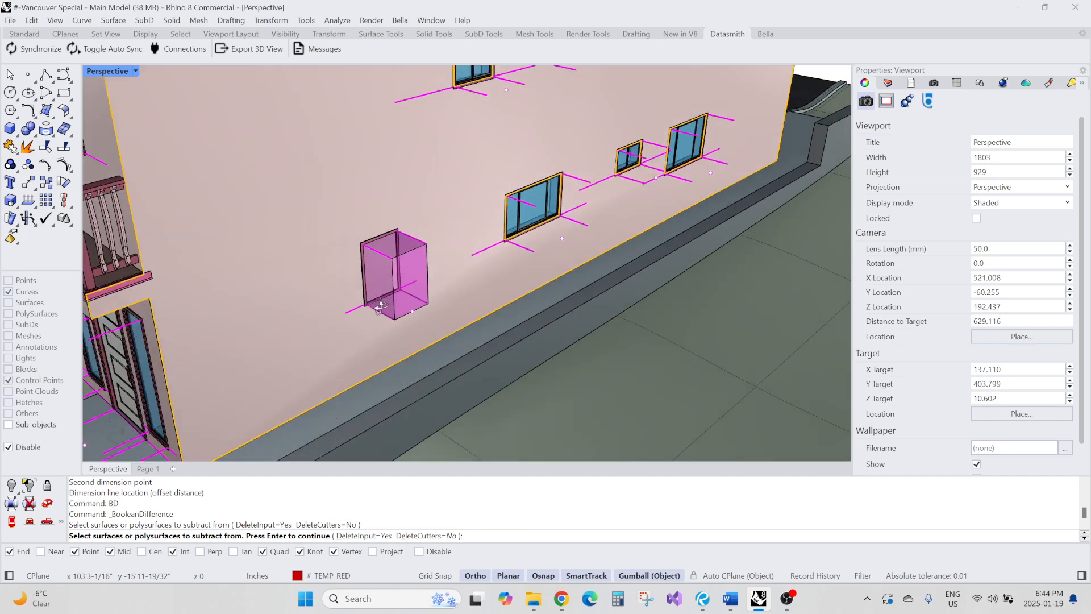
scroll(386, 315, up, 4)
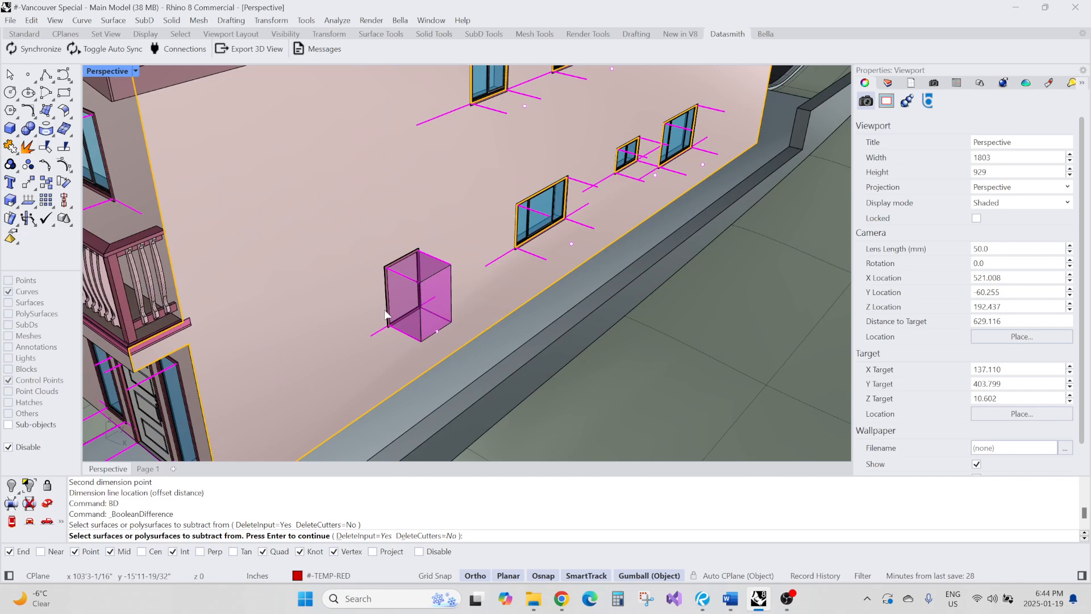
scroll(390, 316, down, 3)
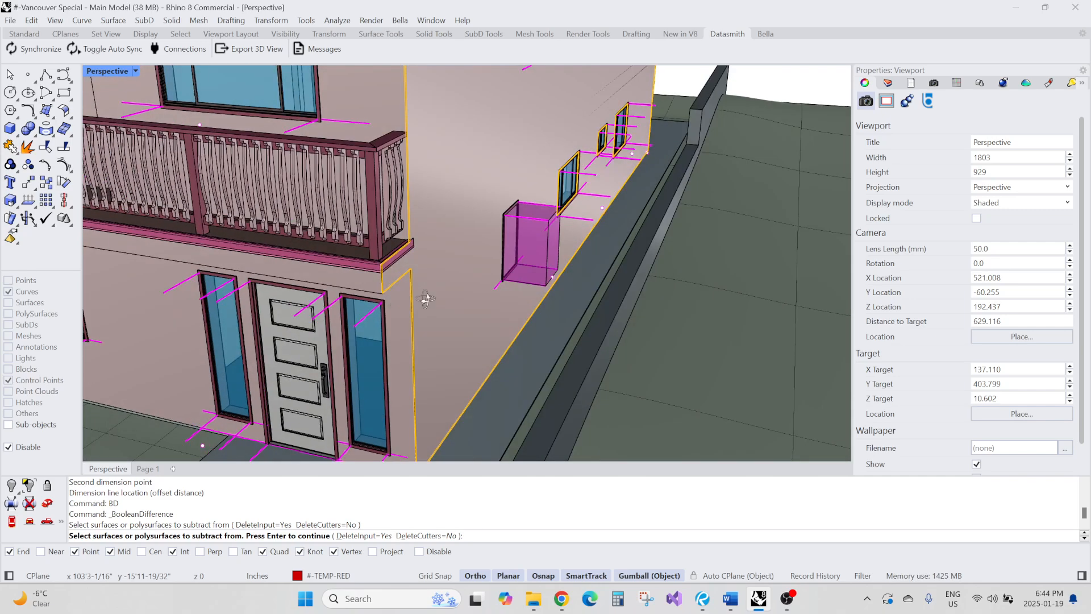
scroll(485, 257, up, 4)
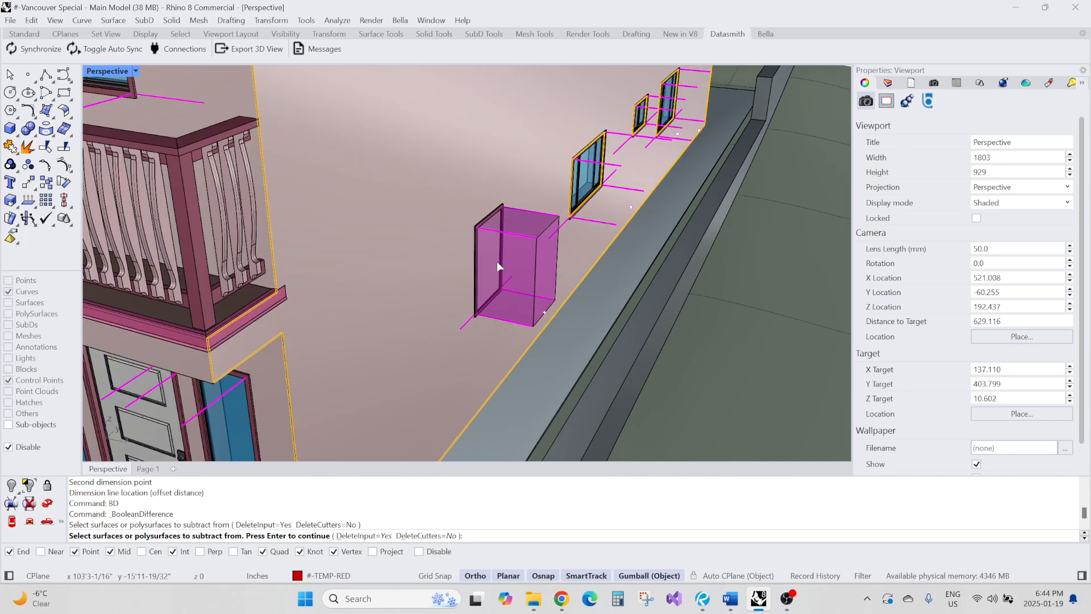
key(Return)
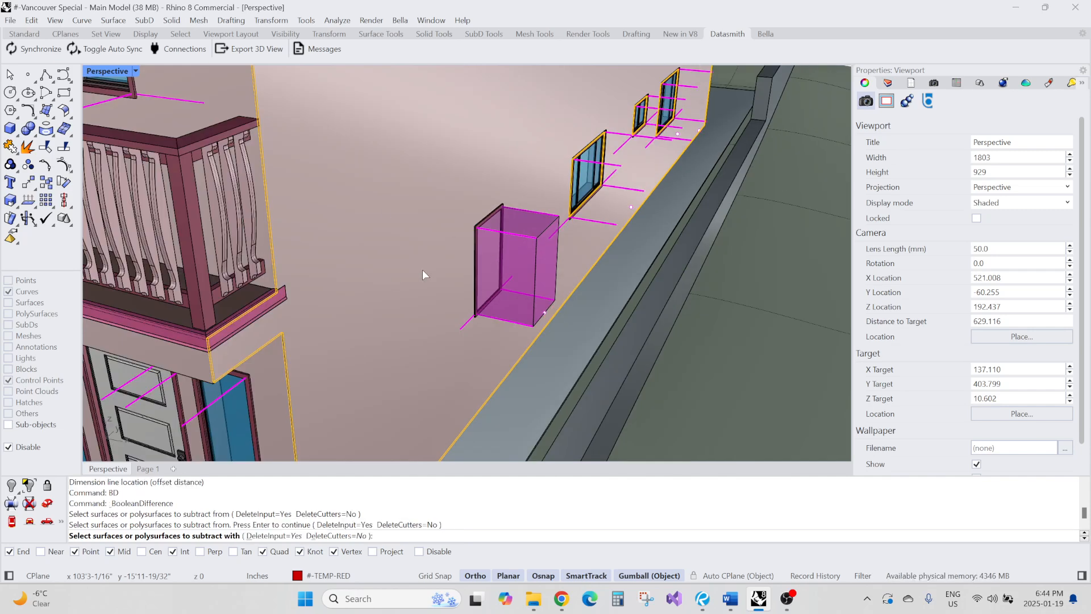
click(517, 255)
key(Return)
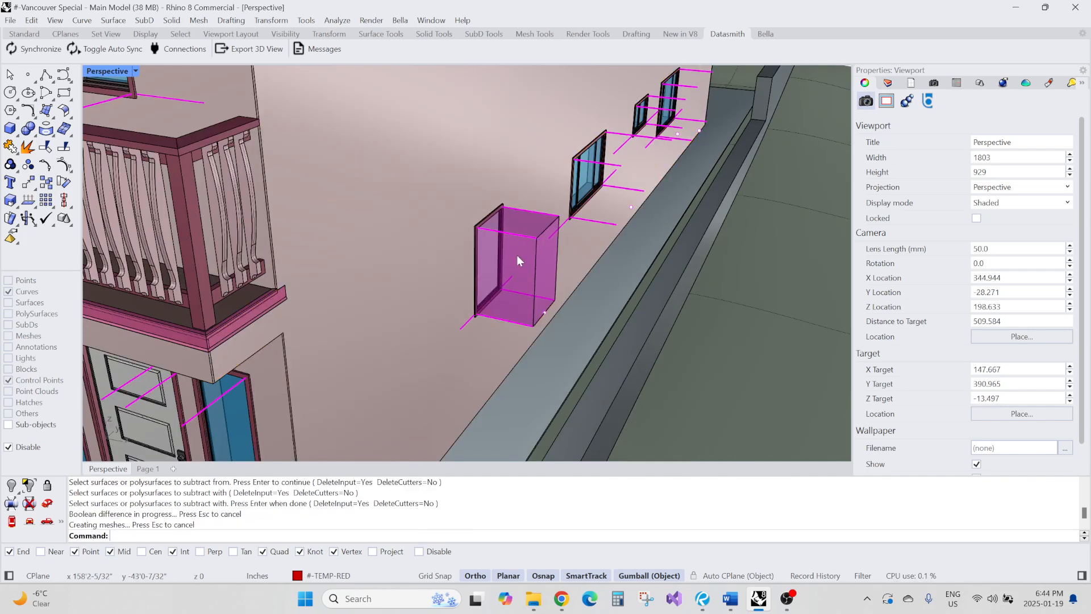
Hide the exterior wall finish surface to expose the wall layer behind it
right_drag(527, 265, 467, 296)
scroll(469, 250, up, 6)
scroll(468, 253, down, 4)
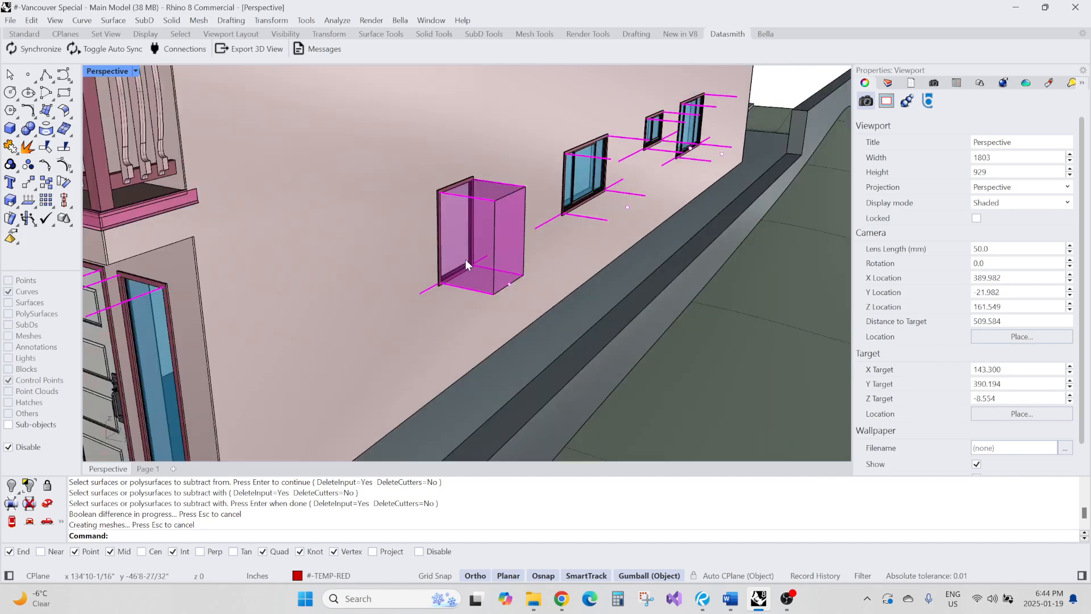
scroll(465, 259, down, 5)
click(423, 226)
middle_click(423, 226)
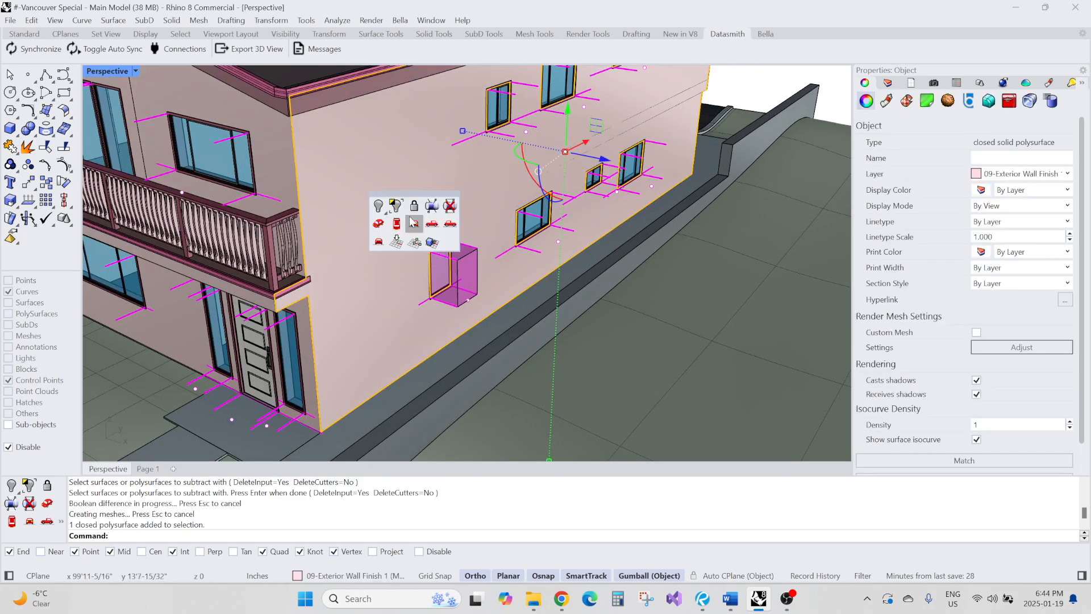
click(380, 204)
scroll(428, 264, up, 2)
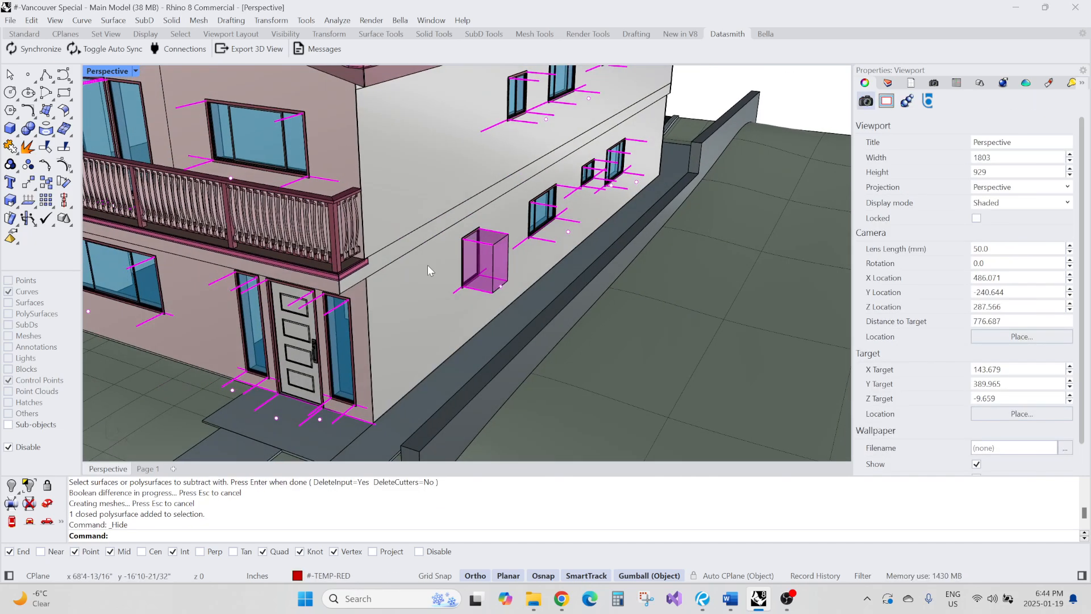
Boolean-difference the same cutter box from the inner wall layer to cut the window opening through it
text(BD)
key(Return)
scroll(427, 265, up, 3)
click(432, 273)
key(Return)
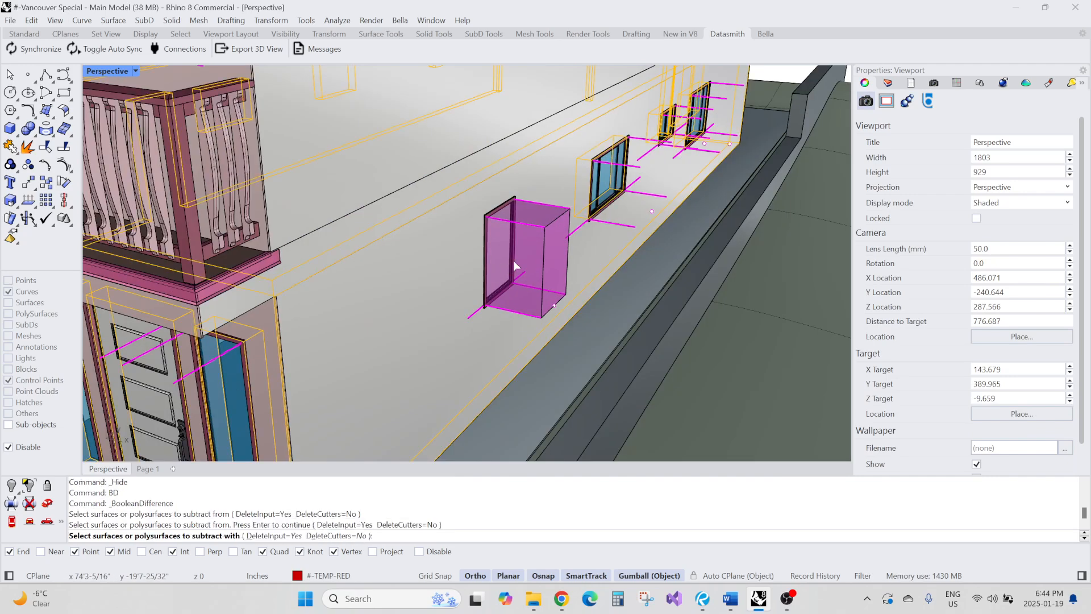
click(515, 266)
key(Return)
mouse_move(524, 251)
right_down()
mouse_move(537, 251)
mouse_move(511, 245)
mouse_move(506, 260)
right_up()
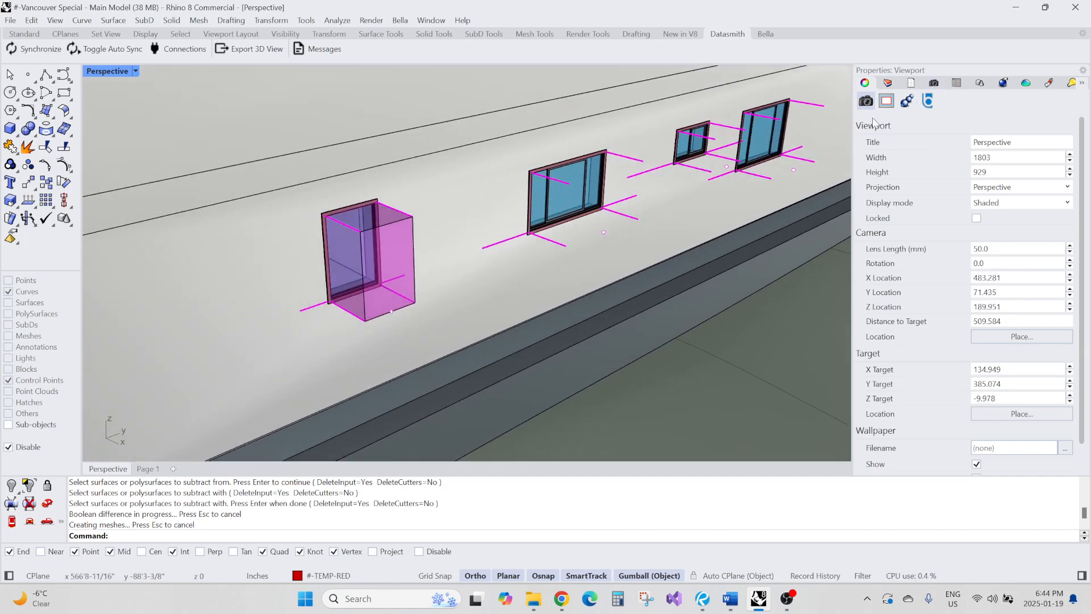
scroll(415, 204, down, 2)
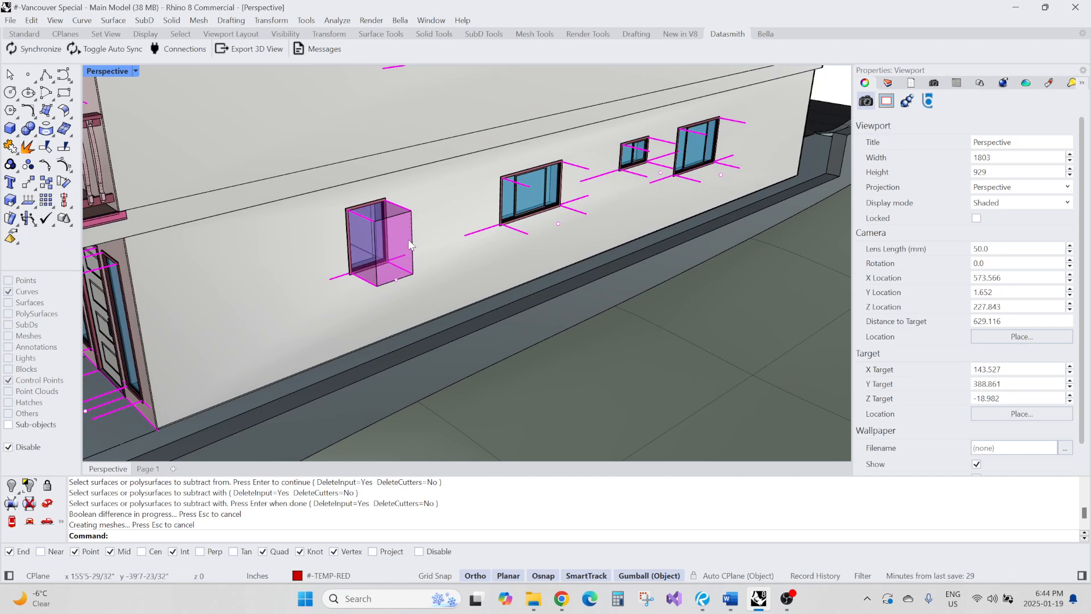
scroll(409, 242, up, 4)
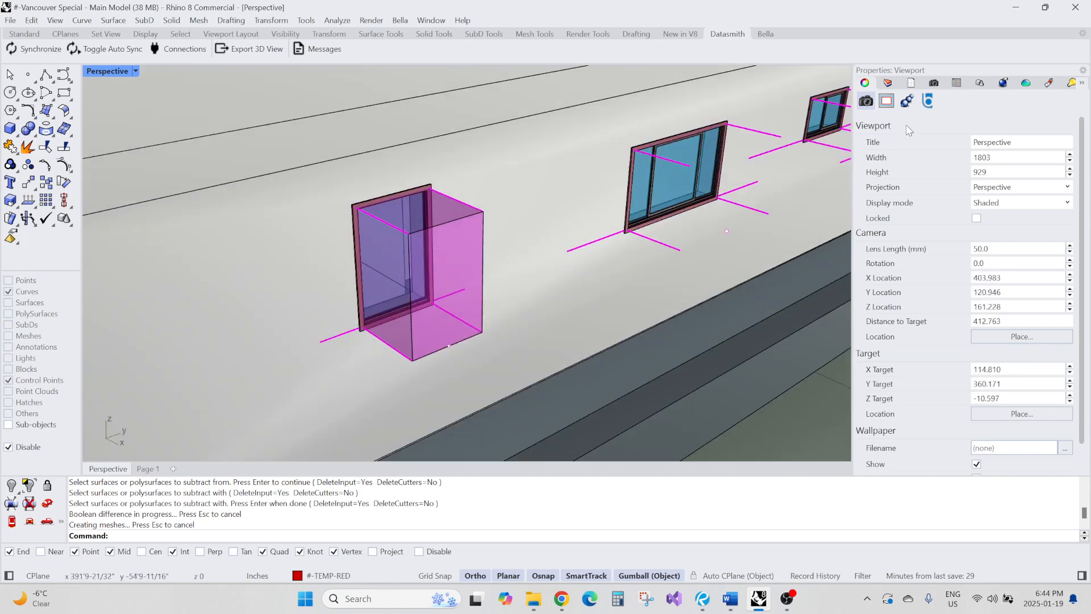
Toggle the 08-00-Opening Booleans and 08-00-Openings-Guides layers off and back on to check the opening
click(888, 83)
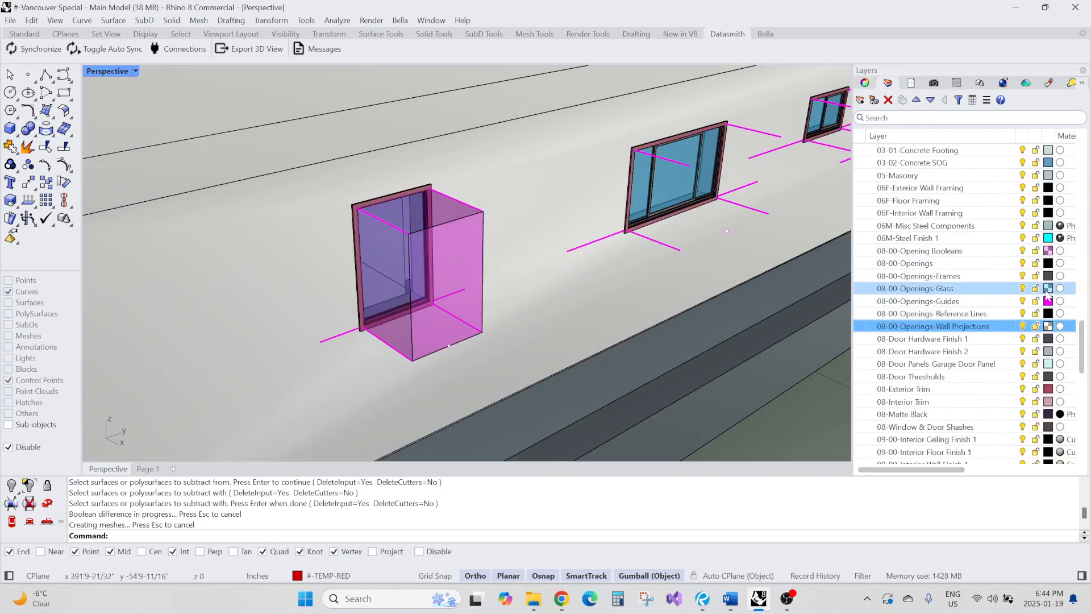
click(1023, 251)
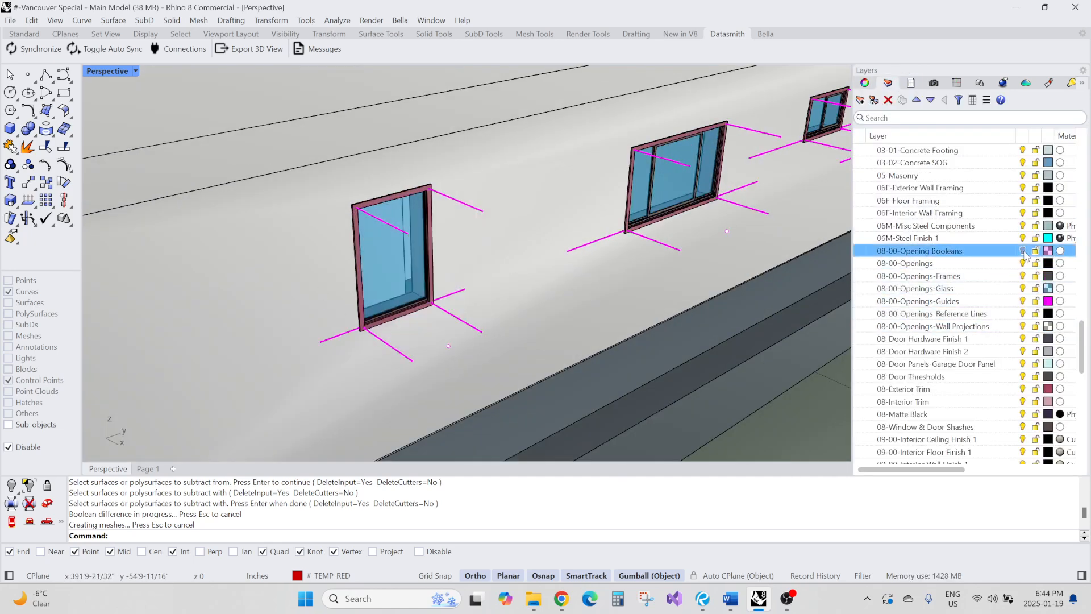
click(1023, 302)
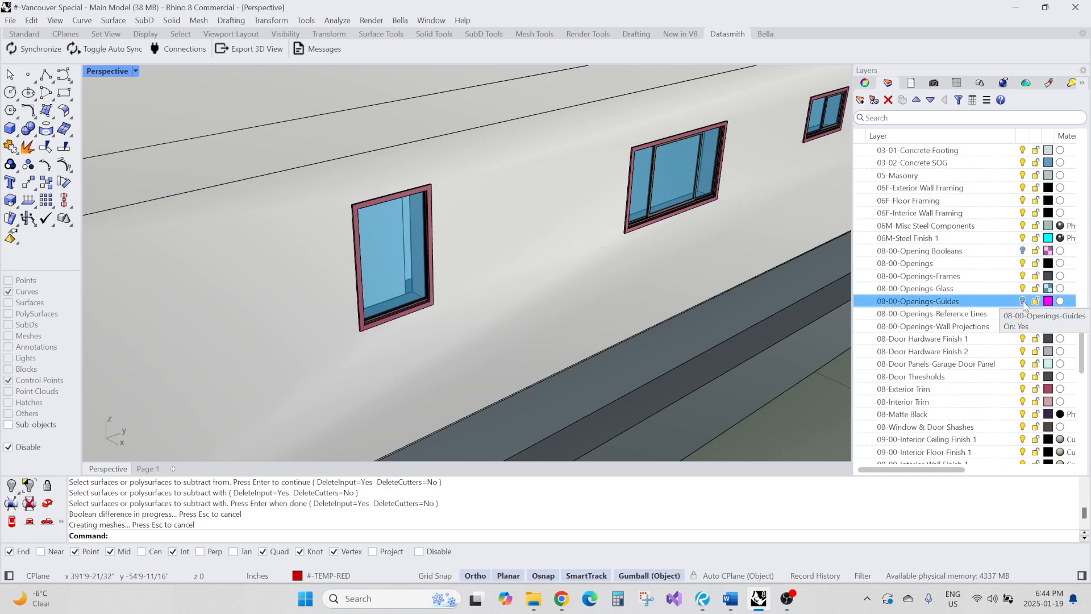
click(1023, 302)
click(1023, 252)
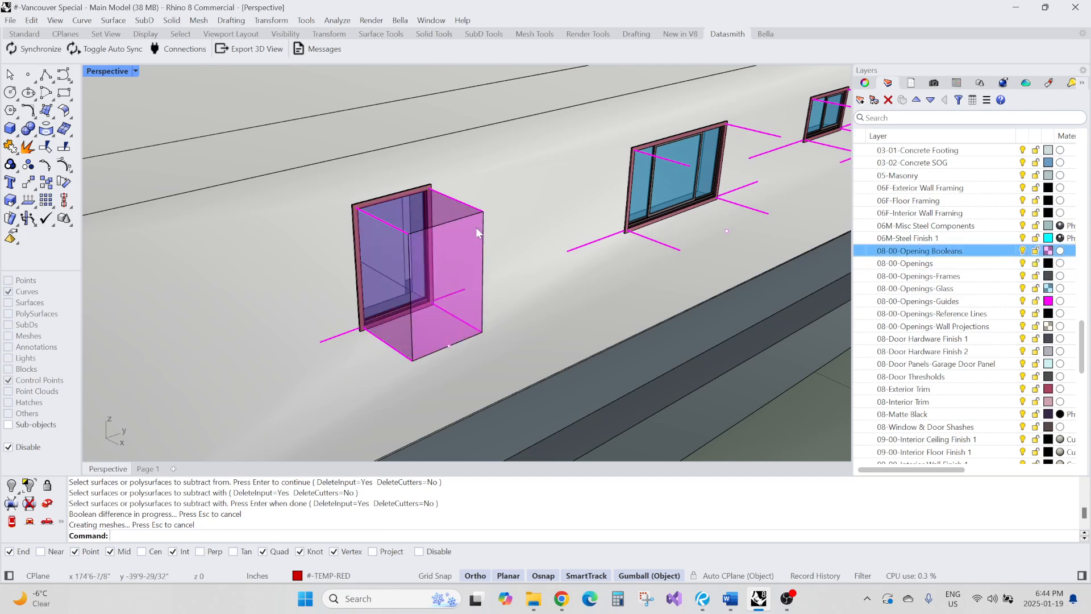
Inspect the cut window opening and the other windows along the wall from several angles
scroll(476, 229, down, 5)
mouse_move(476, 228)
right_down()
mouse_move(463, 271)
mouse_move(419, 256)
mouse_move(455, 261)
mouse_move(485, 239)
right_up()
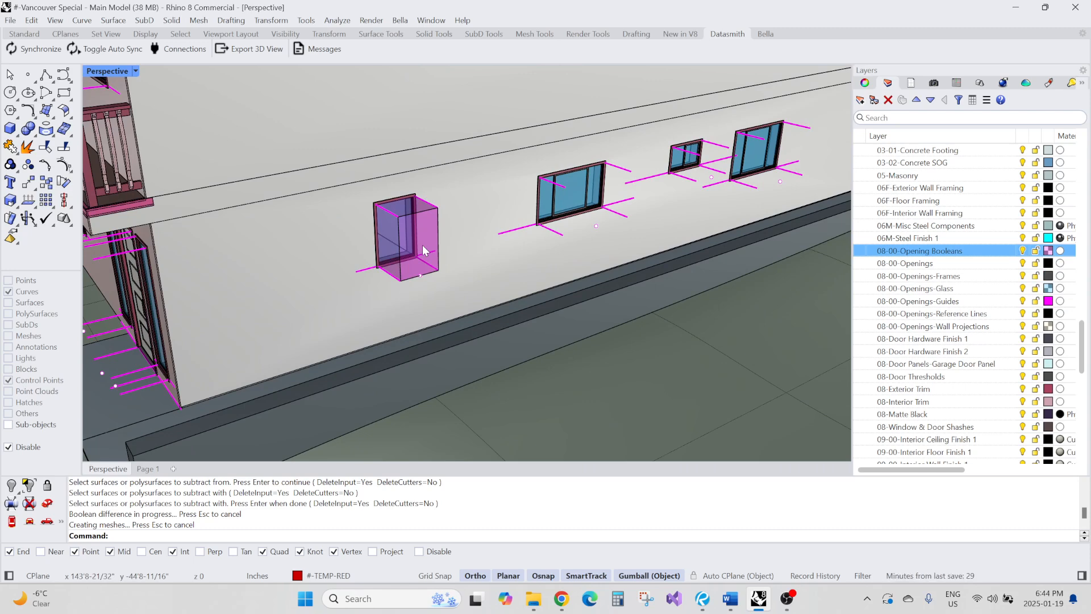
right_drag(548, 189, 497, 261)
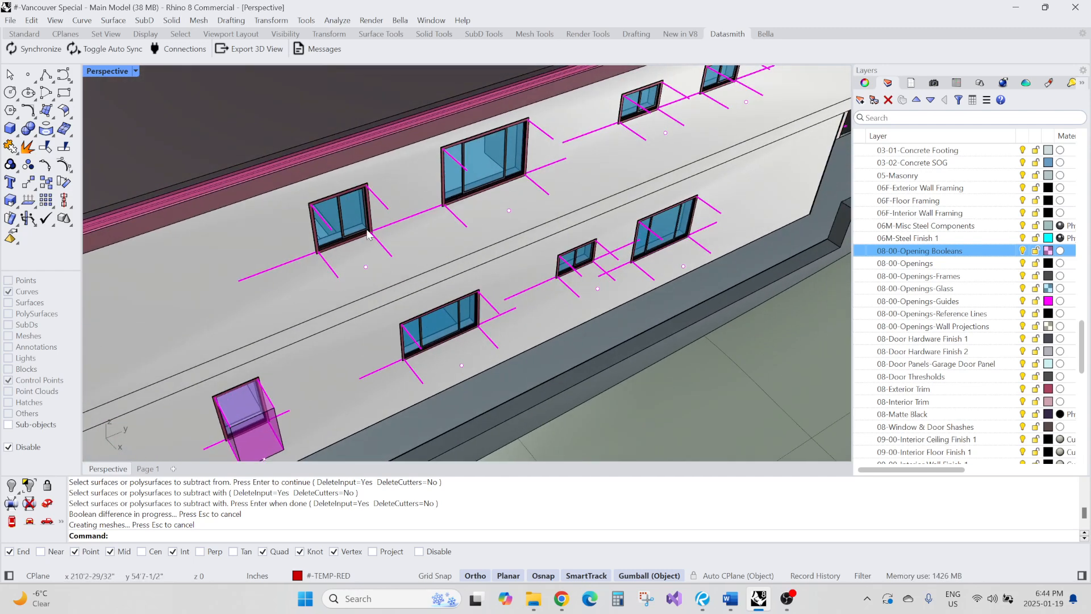
right_drag(367, 235, 360, 273)
right_drag(413, 213, 426, 257)
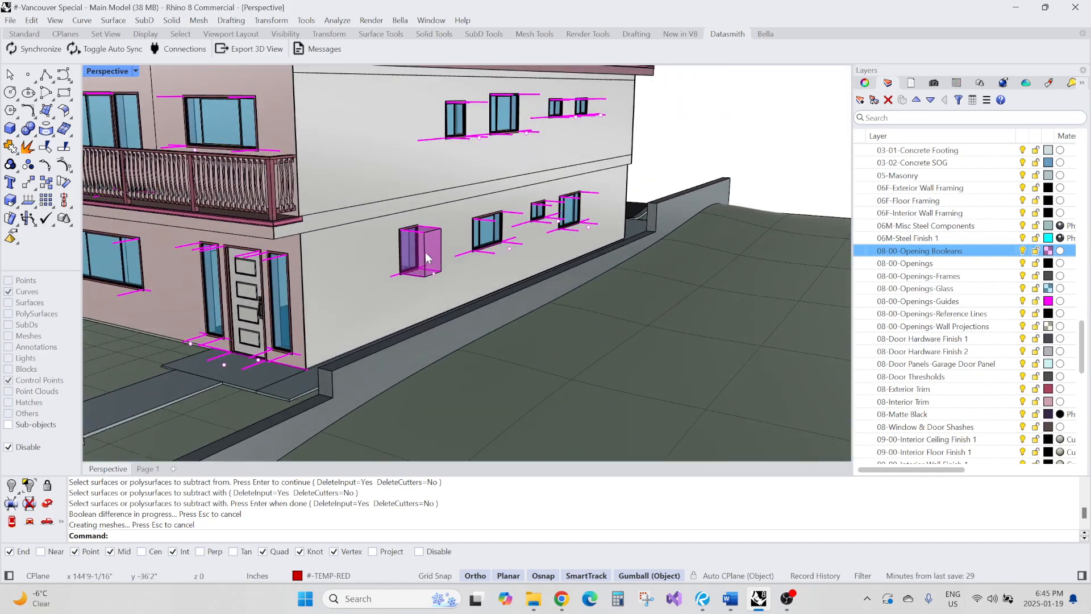
scroll(427, 257, up, 3)
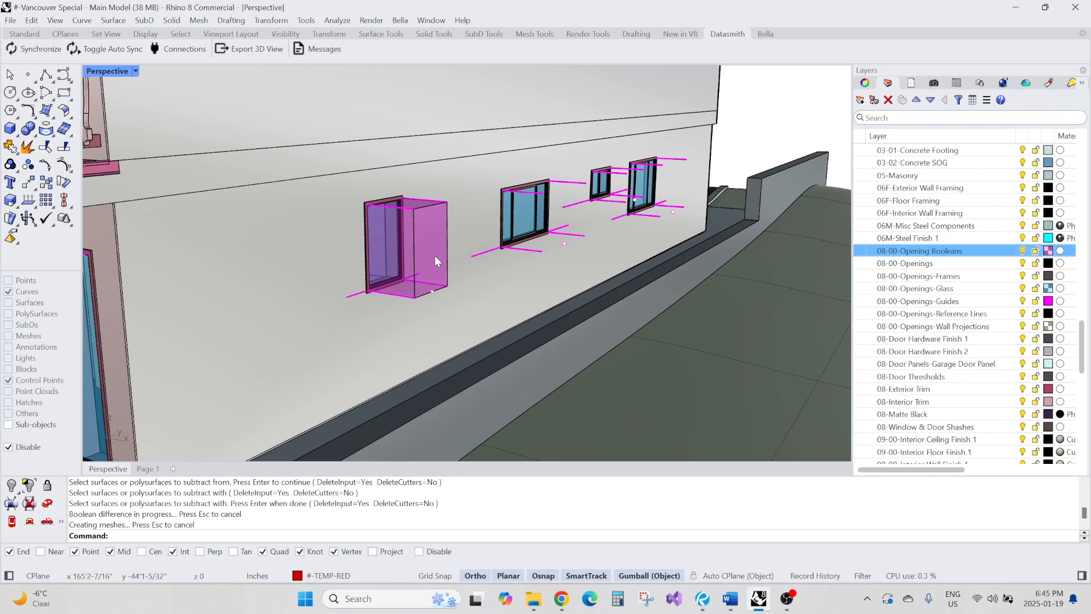
scroll(435, 256, down, 4)
scroll(210, 320, up, 6)
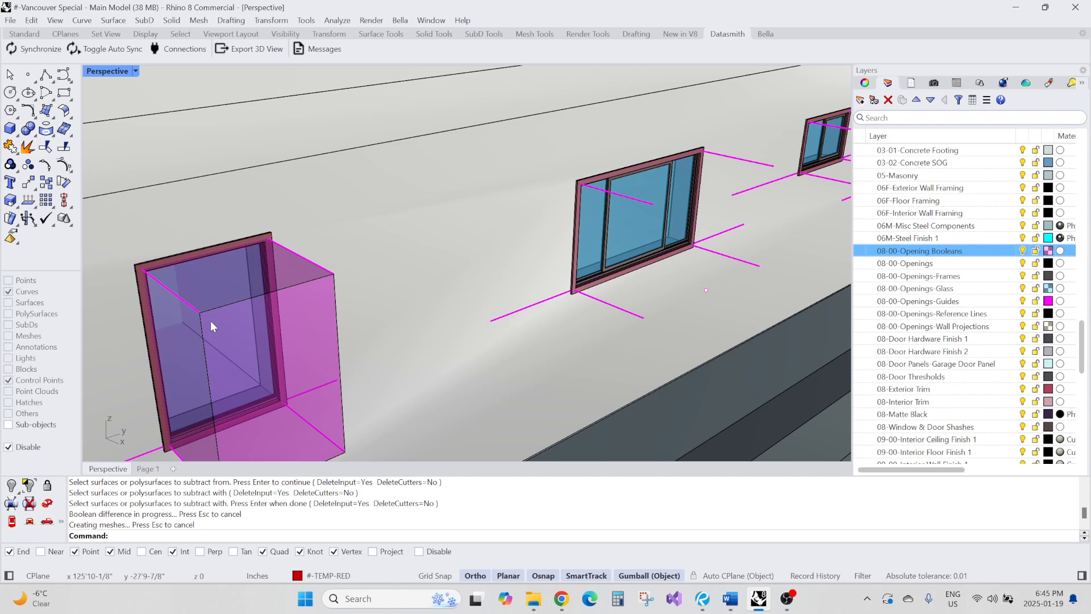
scroll(211, 320, down, 4)
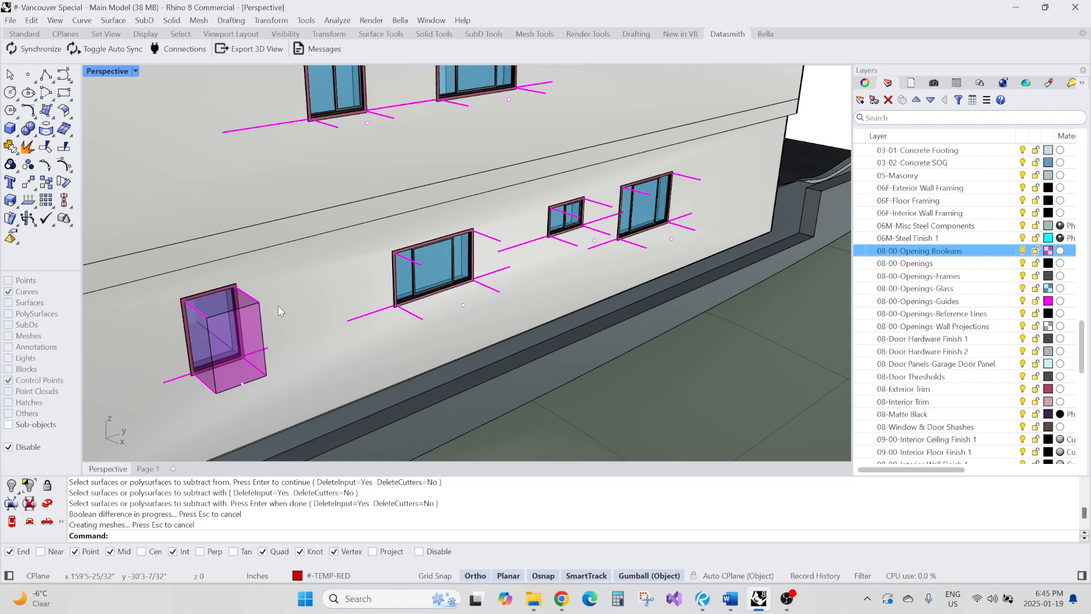
Duplicate the sliding window block upward above the wall samples and explode the copy
scroll(397, 232, down, 15)
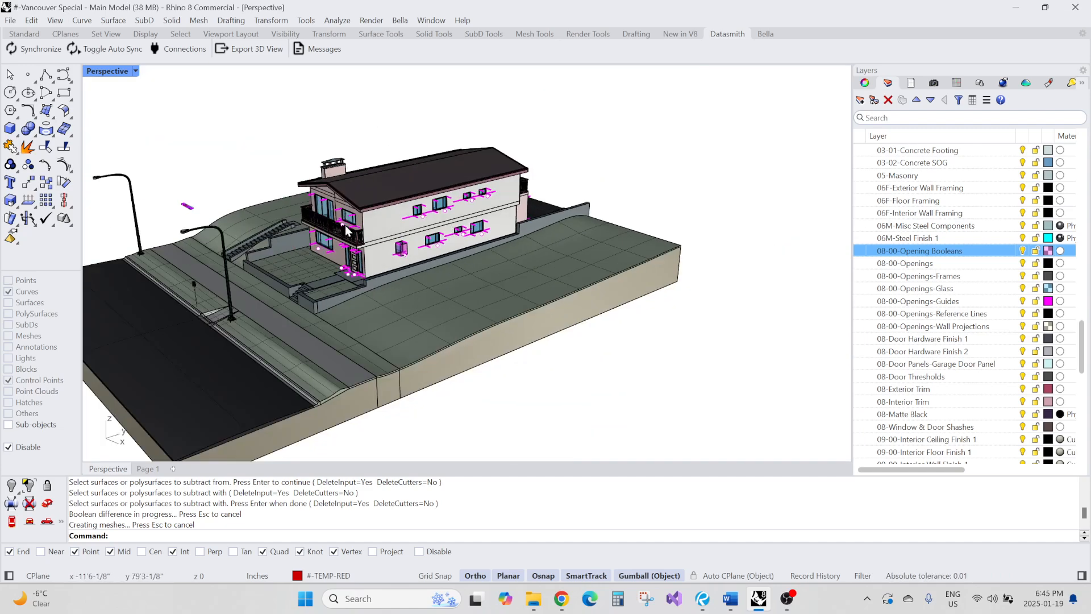
right_drag(375, 199, 489, 219)
scroll(479, 224, down, 5)
scroll(448, 282, up, 4)
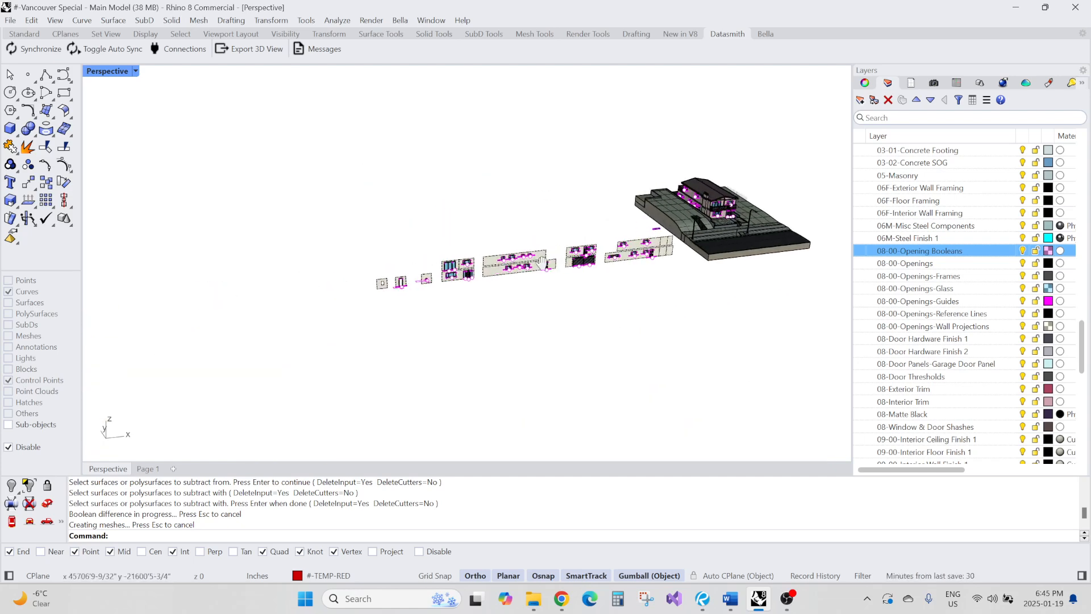
scroll(448, 283, up, 5)
click(434, 259)
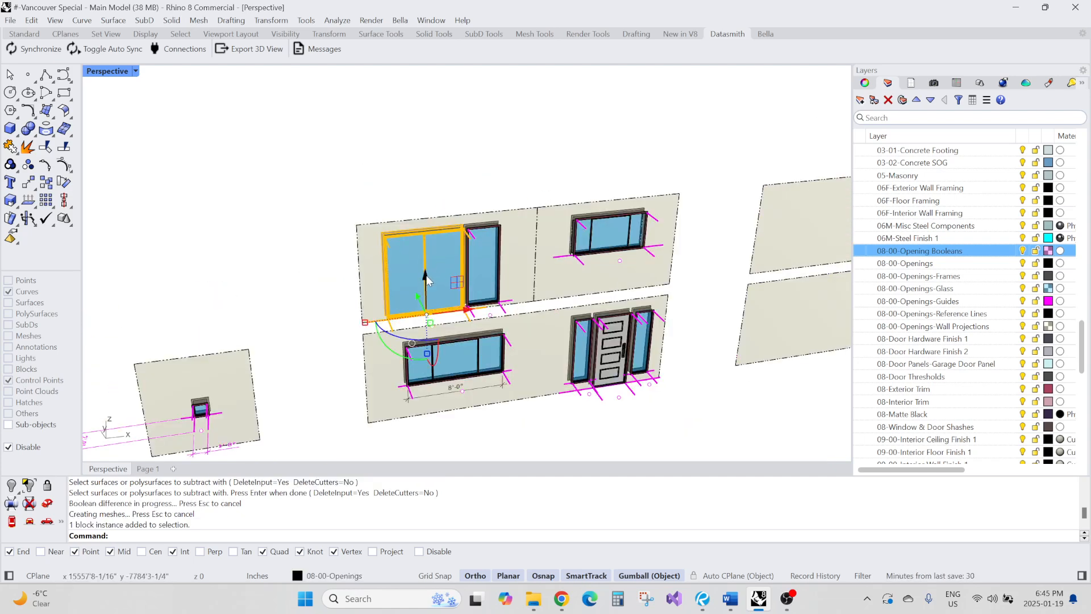
drag(426, 311, 425, 152)
text(XX)
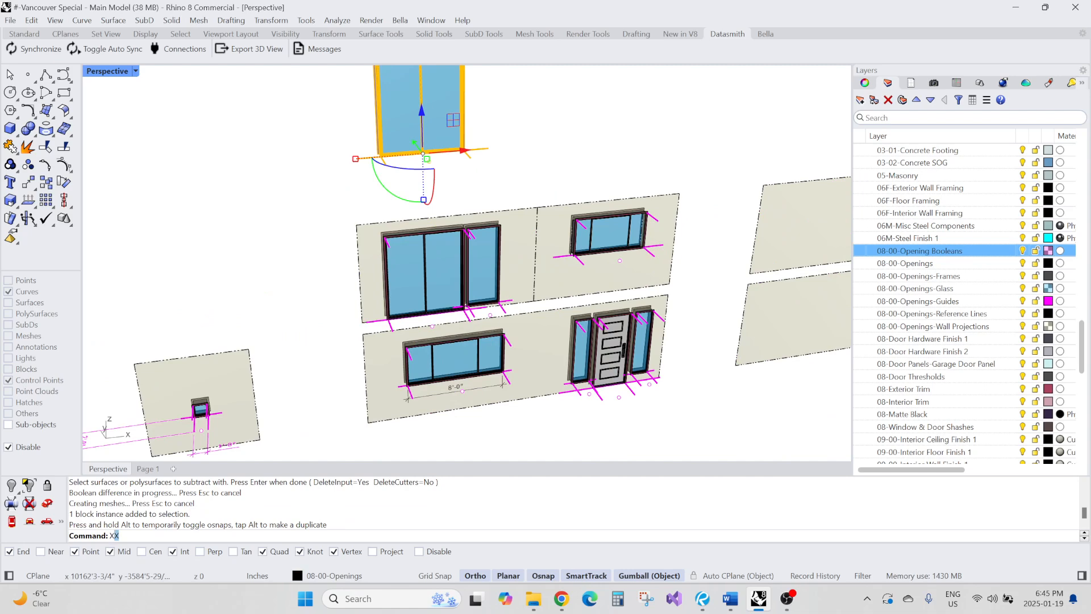
key(Return)
Widen the exploded window copy by moving its right-side frame and glass edges outward
shift+right_drag(484, 218, 475, 387)
click(472, 196)
right_drag(471, 199, 388, 247)
click(350, 256)
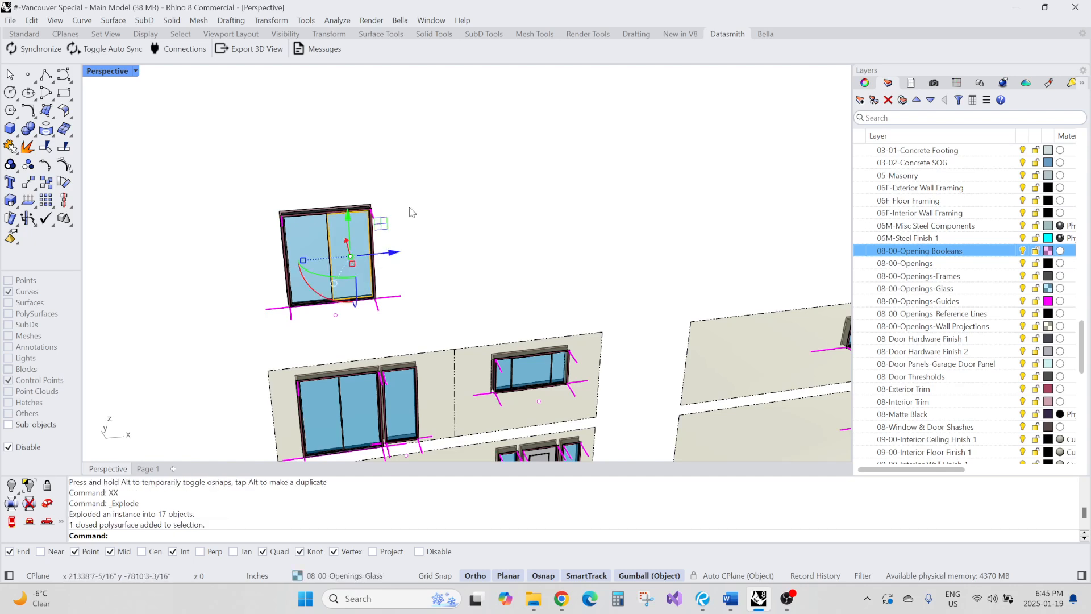
click(408, 207)
ctrl+shift+drag(353, 175, 427, 333)
drag(363, 266, 447, 266)
click(373, 192)
ctrl+shift+drag(314, 190, 380, 340)
drag(377, 260, 419, 257)
Move the window copy's top-left corner points down to give the window a sloped head
scroll(322, 182, down, 4)
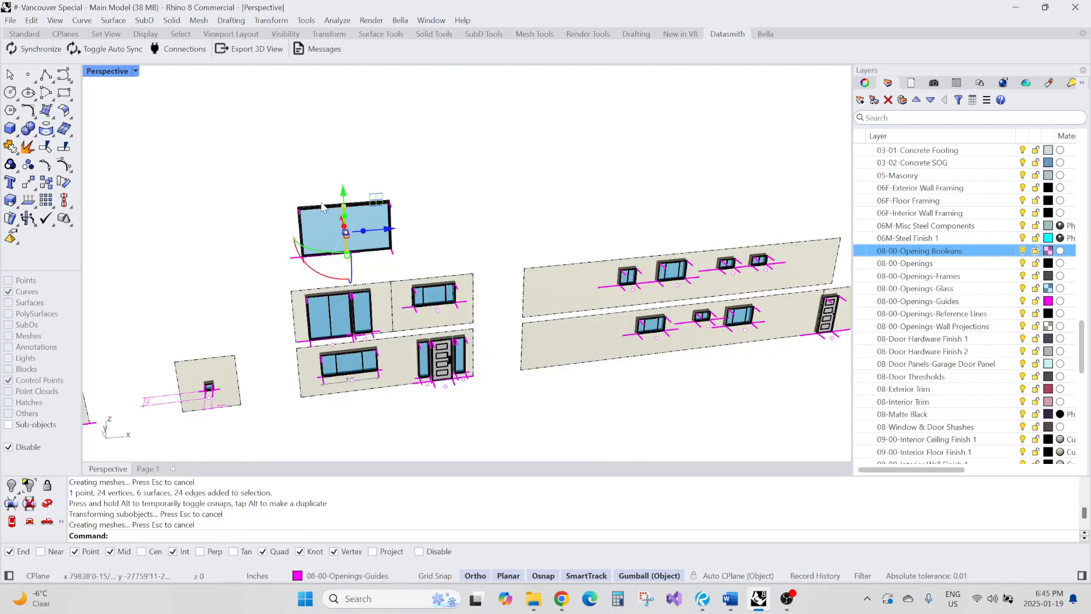
right_drag(323, 183, 359, 209)
click(269, 152)
scroll(268, 152, up, 5)
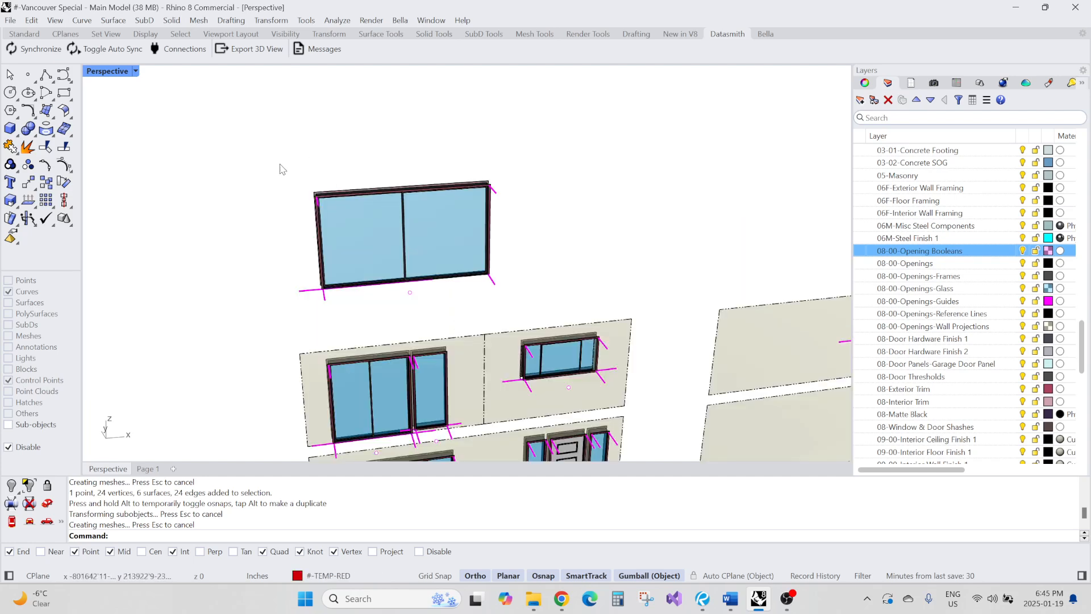
drag(280, 165, 358, 230)
drag(317, 164, 319, 242)
click(287, 219)
scroll(287, 218, down, 6)
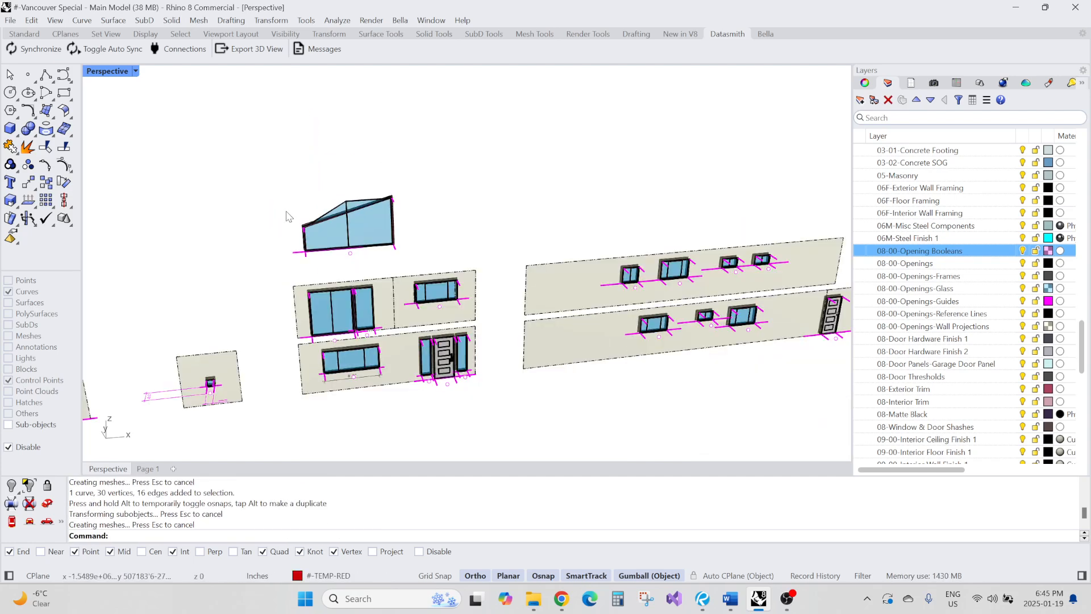
Adjust the top corner vertex of the sloped window's frame to align its mullion
right_drag(288, 216, 372, 236)
scroll(602, 278, up, 8)
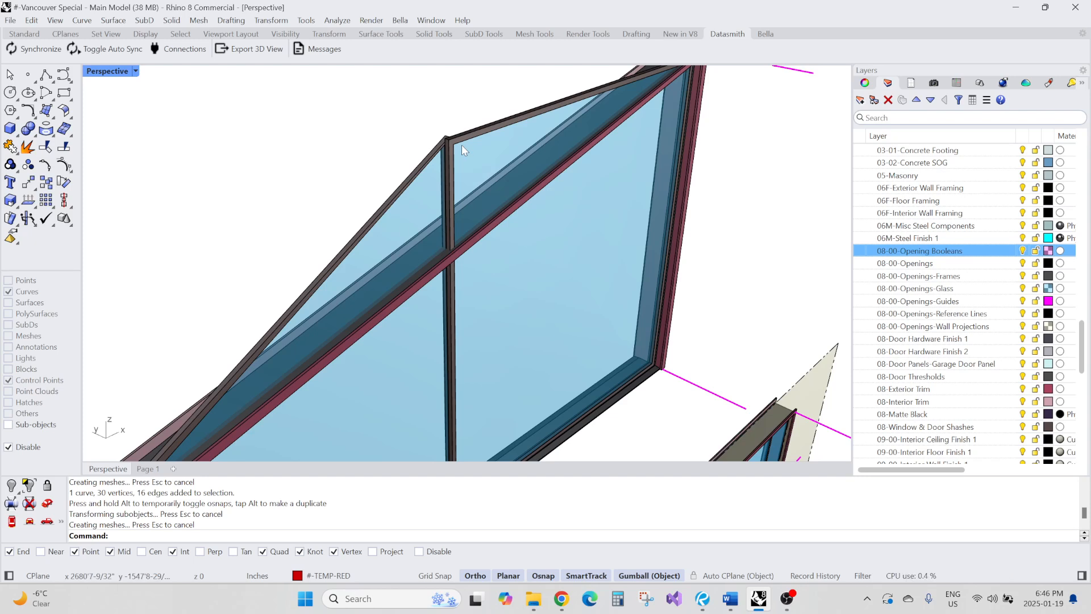
ctrl+shift+click(454, 145)
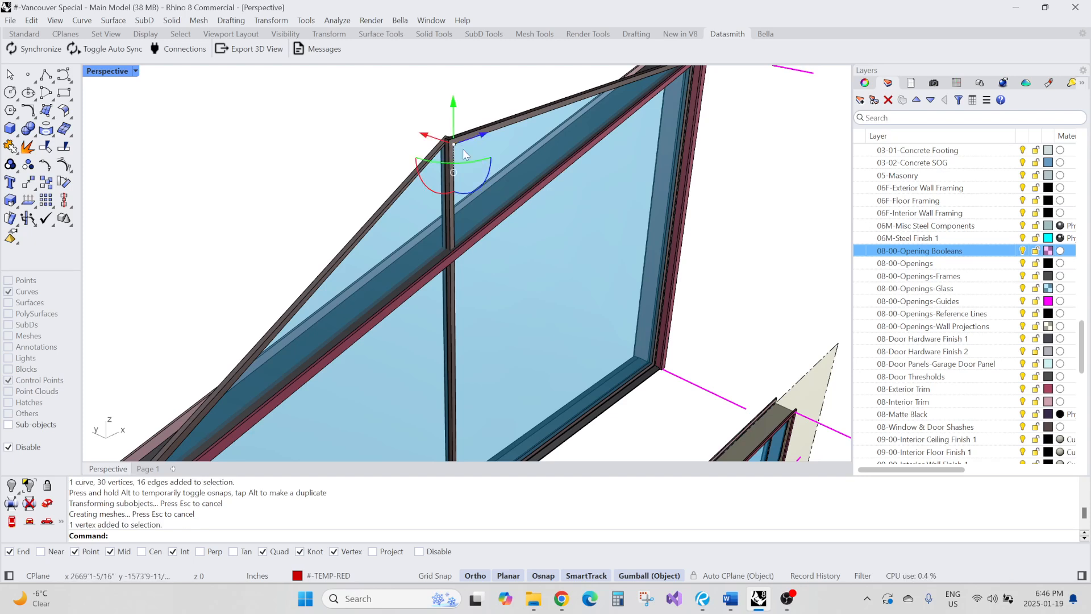
drag(427, 135, 472, 156)
click(352, 141)
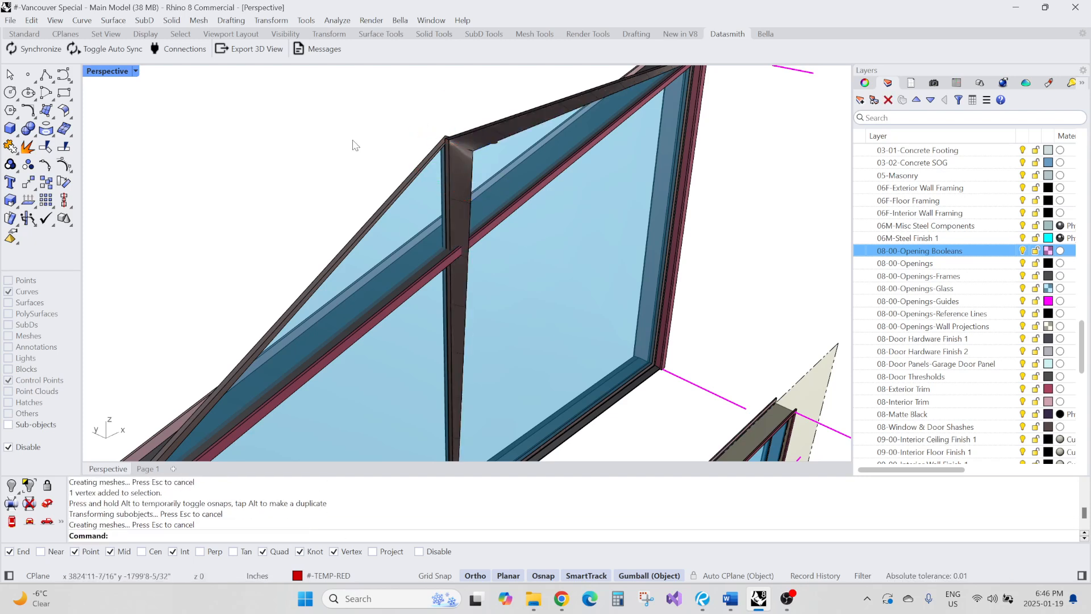
Inspect the house and the block sample walls from several views
scroll(465, 204, down, 5)
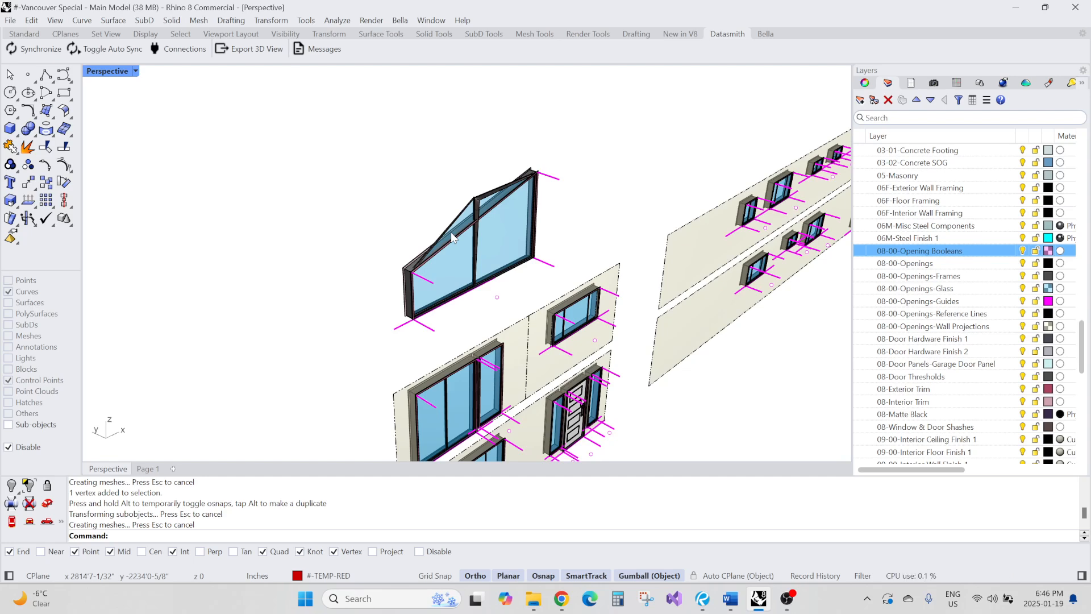
right_drag(451, 233, 444, 255)
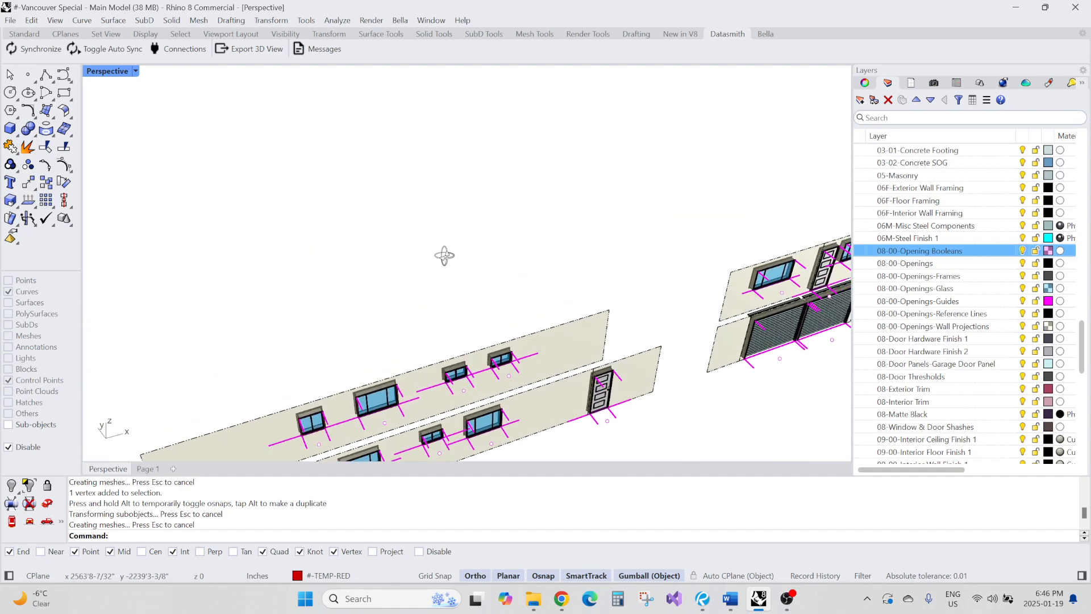
scroll(426, 283, down, 10)
right_drag(543, 228, 435, 241)
scroll(547, 312, up, 10)
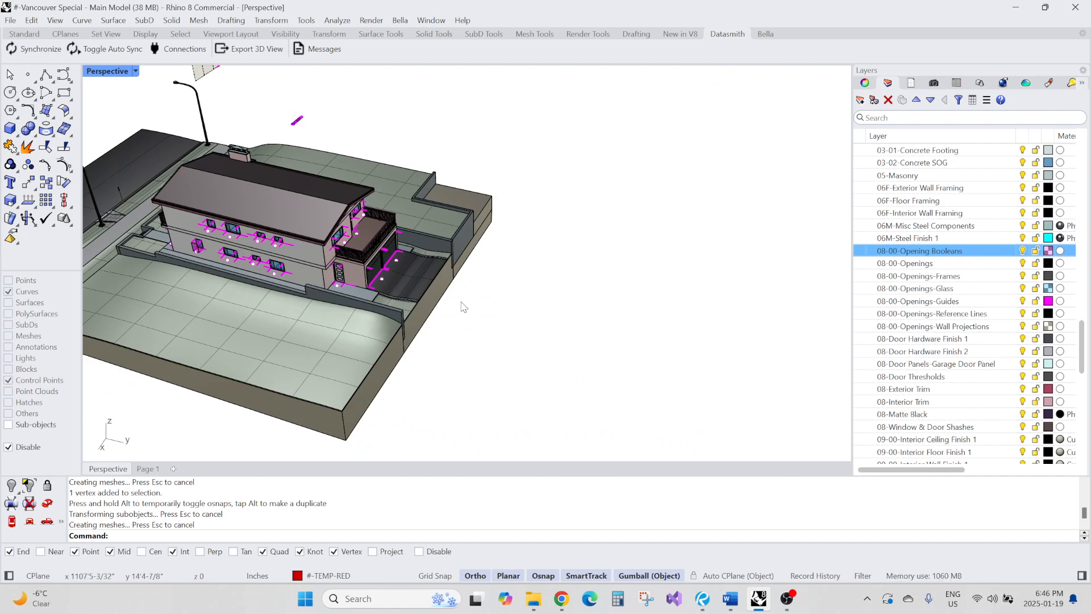
scroll(953, 277, down, 3)
scroll(953, 276, up, 6)
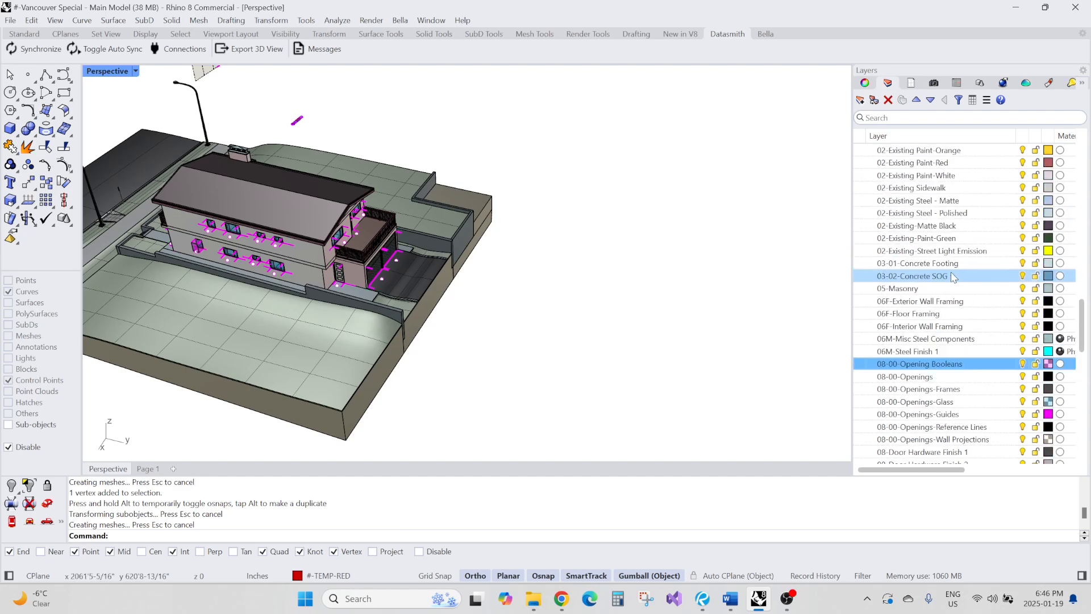
scroll(951, 274, down, 2)
right_drag(387, 310, 525, 310)
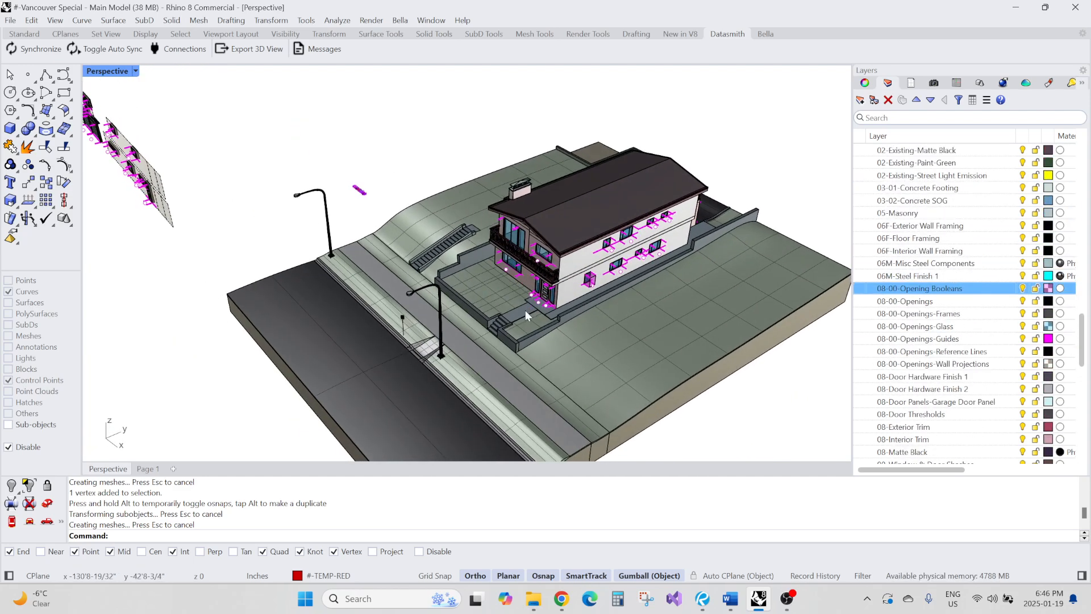
right_drag(353, 284, 499, 266)
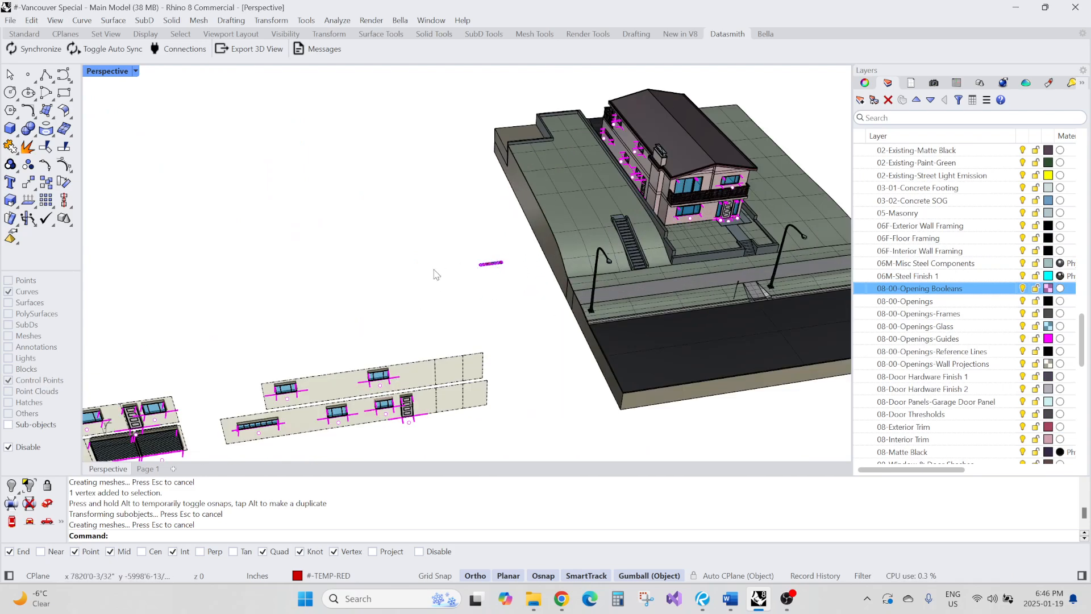
scroll(433, 268, down, 5)
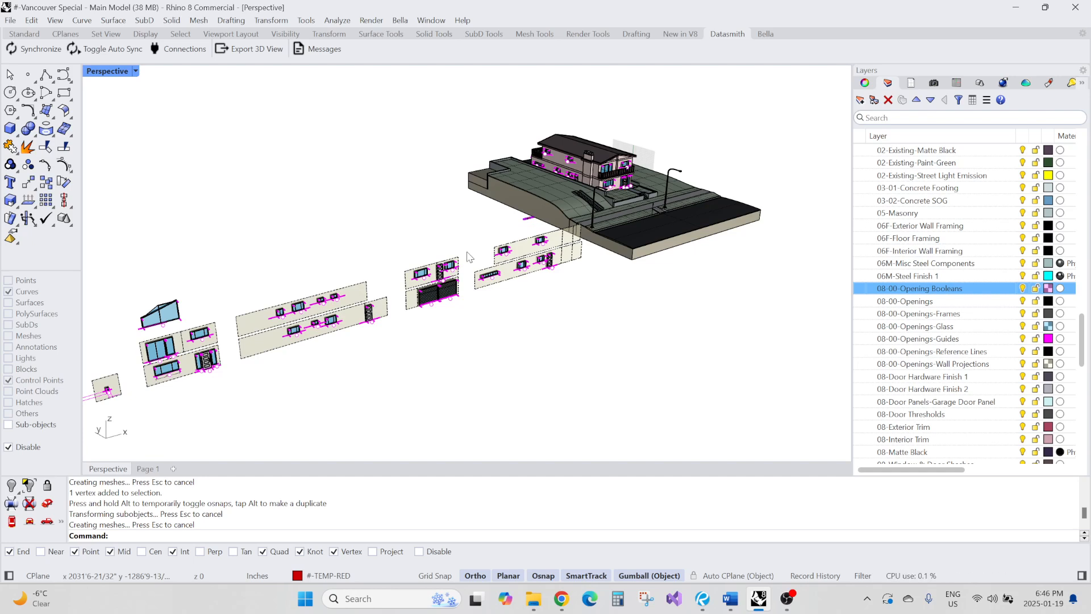
scroll(467, 257, up, 5)
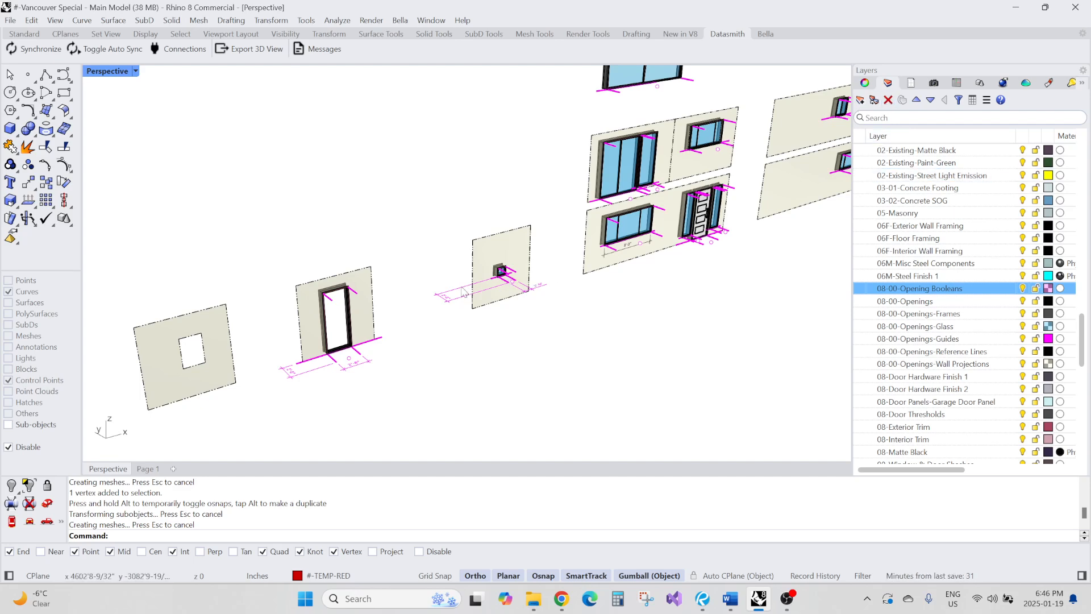
scroll(529, 280, down, 5)
scroll(468, 276, down, 3)
right_drag(468, 276, 346, 278)
scroll(475, 256, up, 10)
Swap the test window block on the wall for the #-08-DOORS-60610 (SLIDING GLASS DOOR) block
click(479, 257)
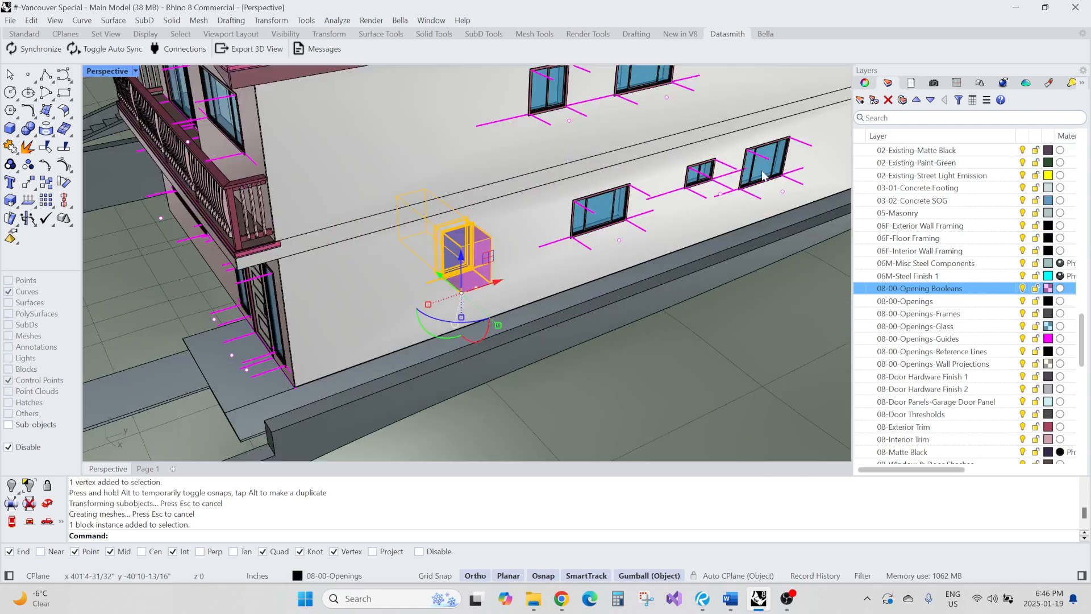
click(865, 83)
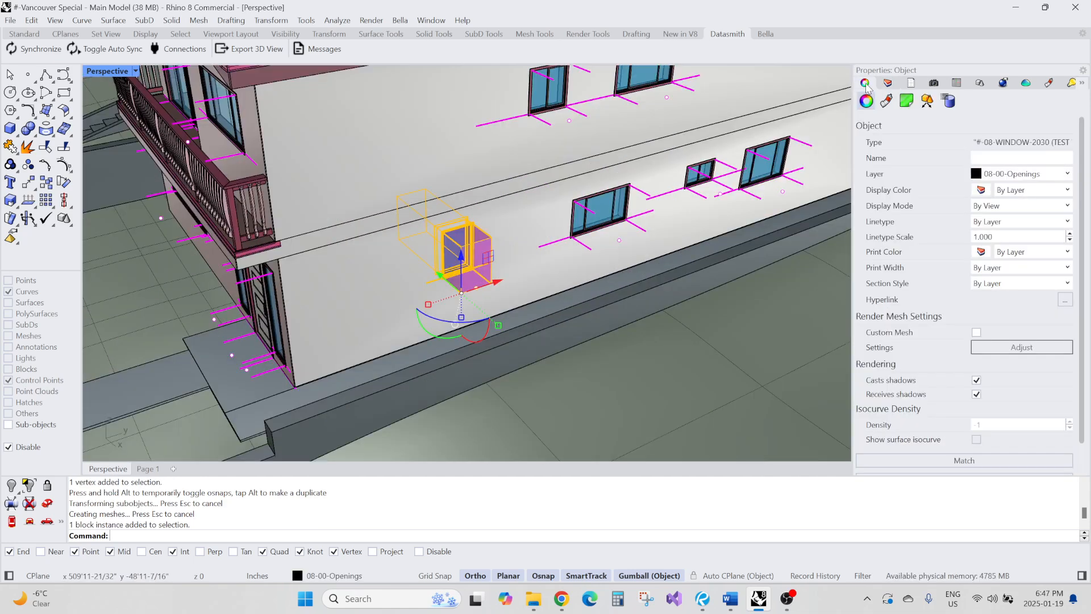
click(927, 101)
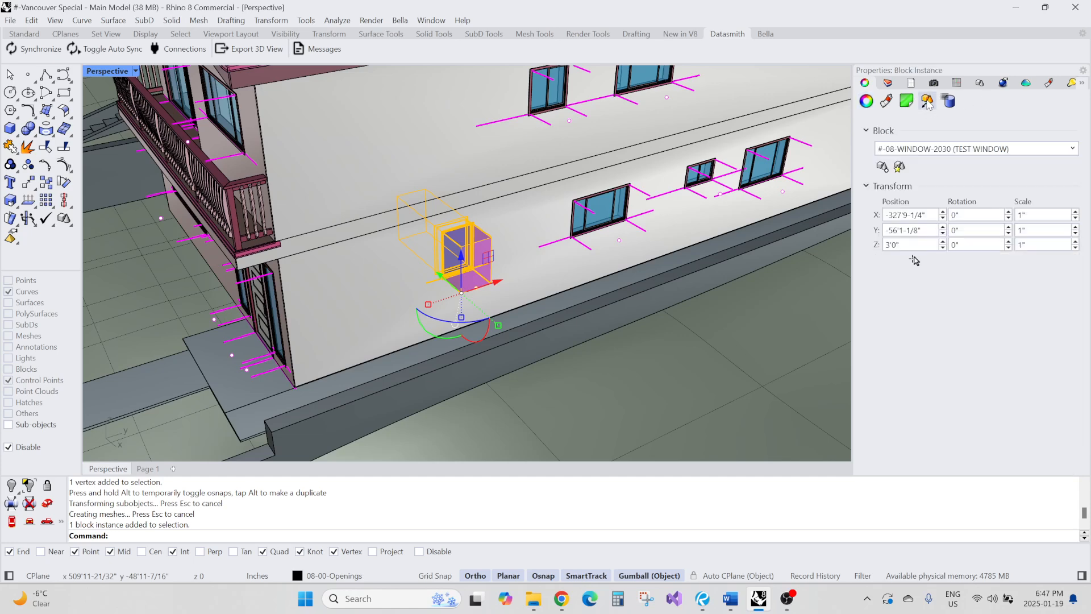
click(932, 149)
click(1072, 149)
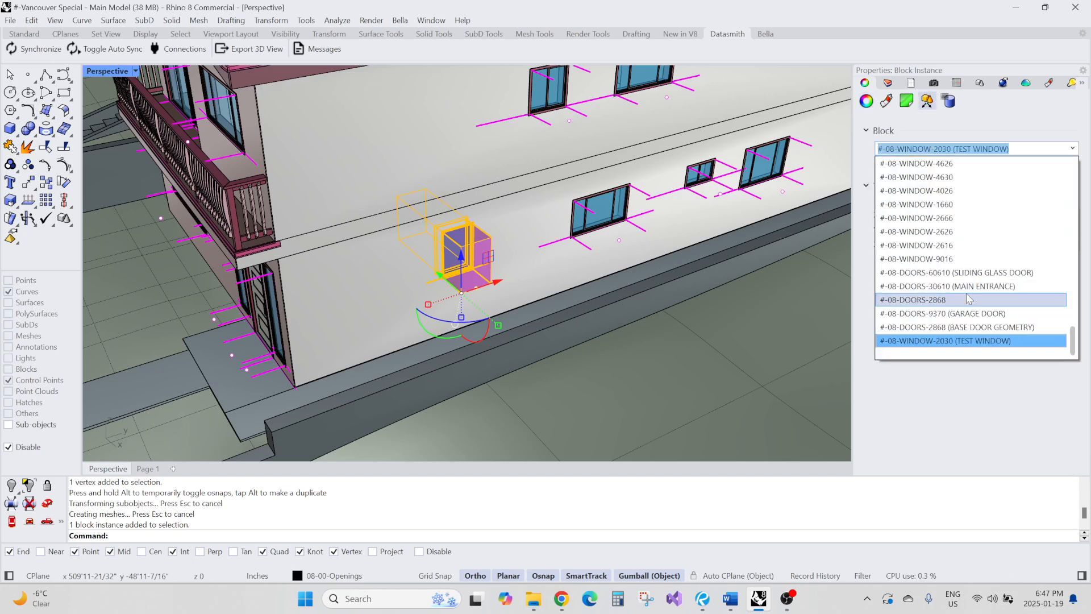
click(925, 278)
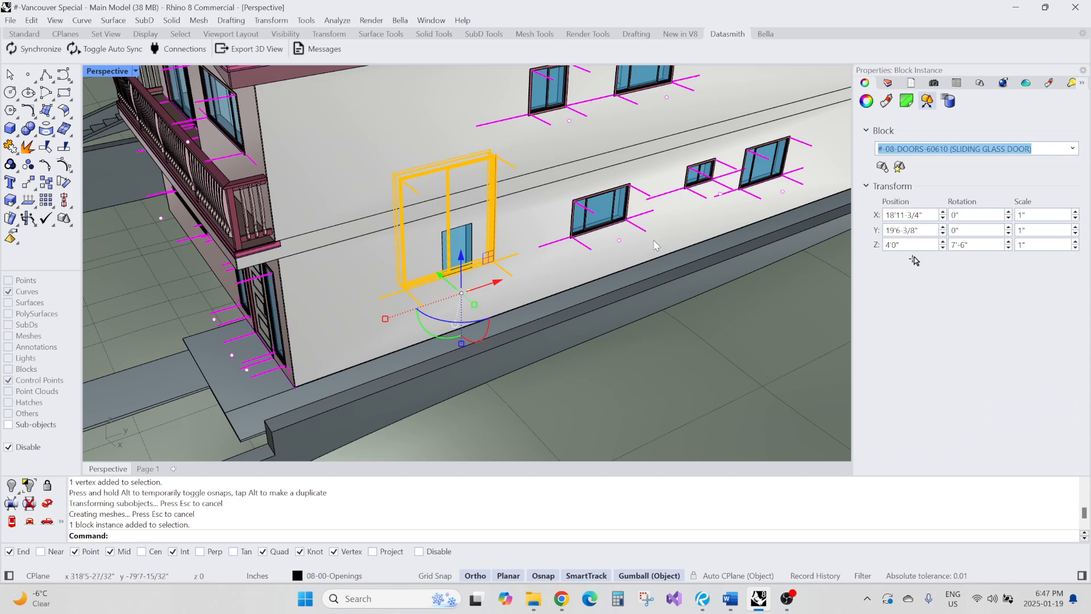
click(528, 216)
key(Escape)
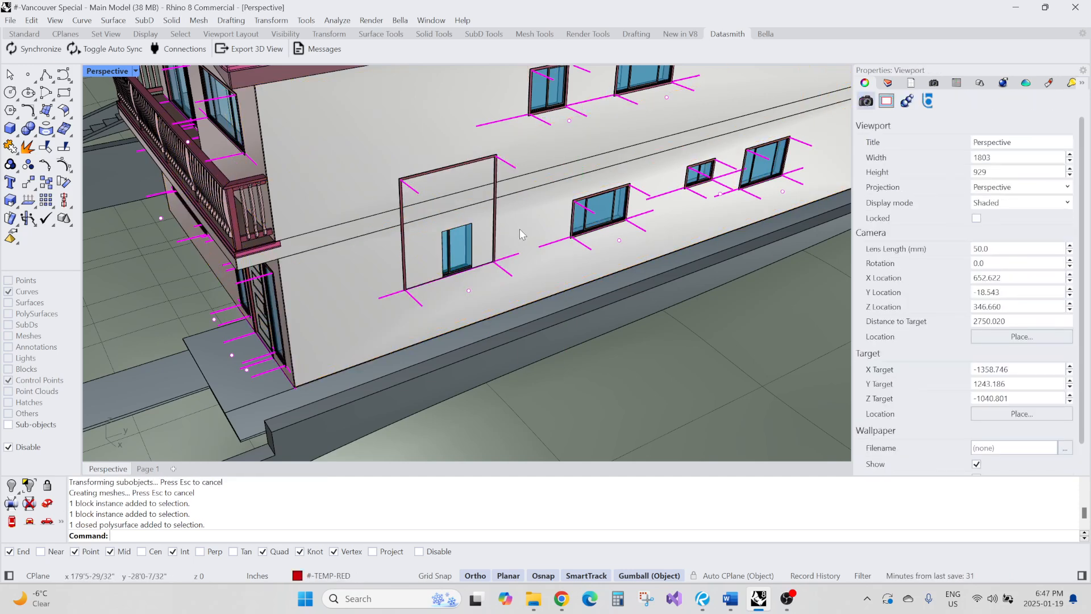
right_drag(520, 228, 510, 238)
scroll(510, 239, down, 6)
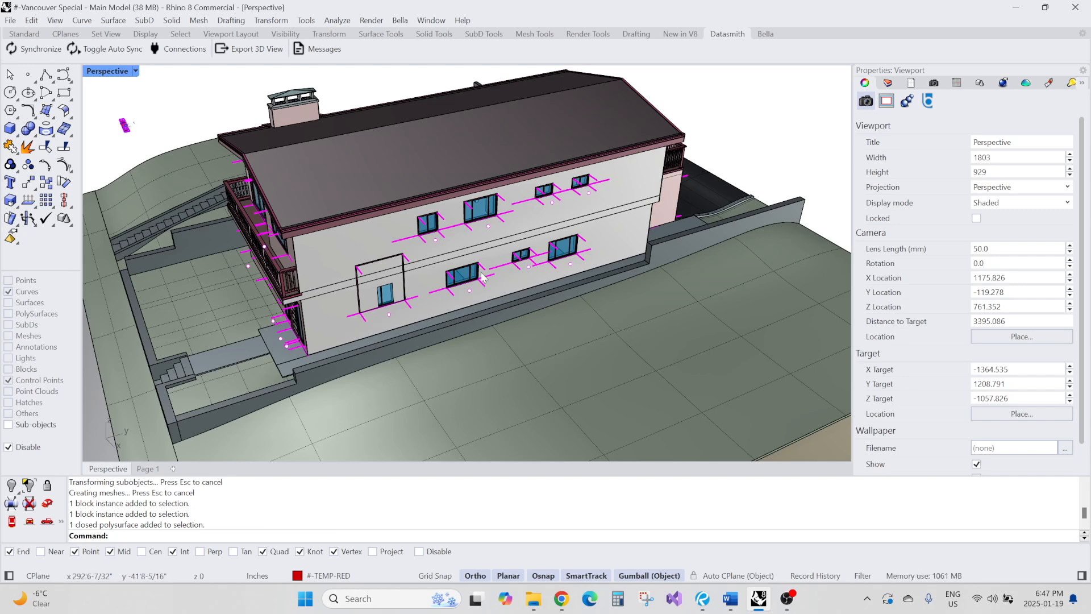
scroll(522, 228, down, 7)
right_drag(346, 288, 273, 288)
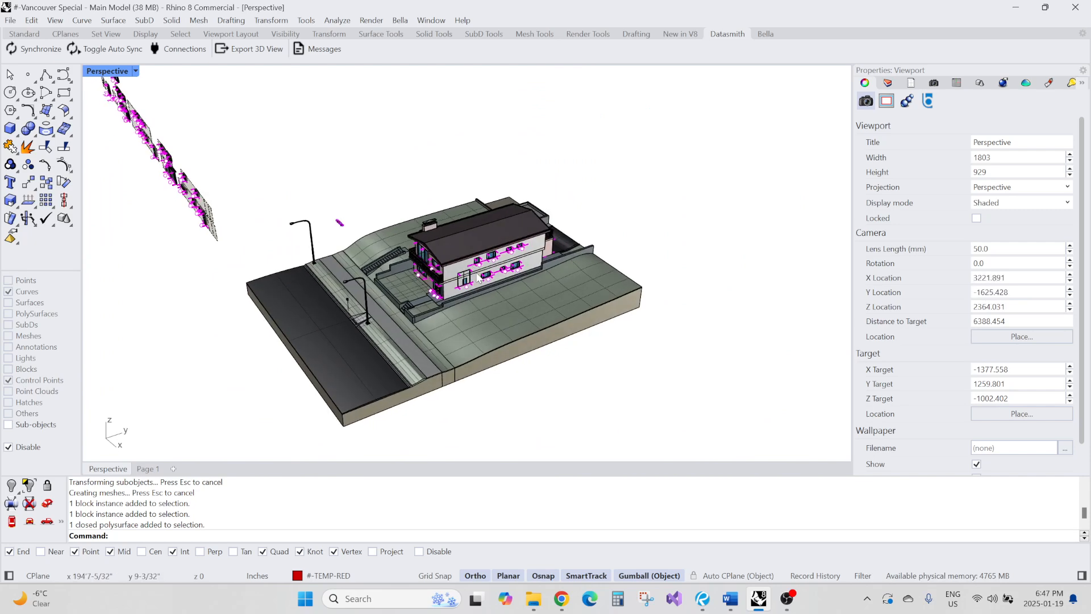
scroll(480, 278, up, 4)
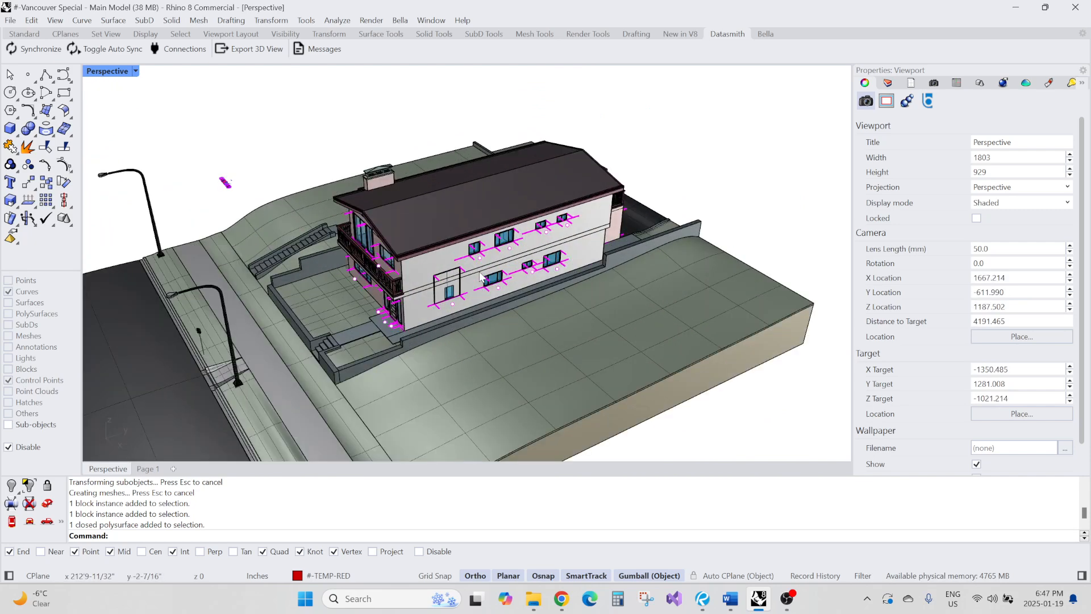